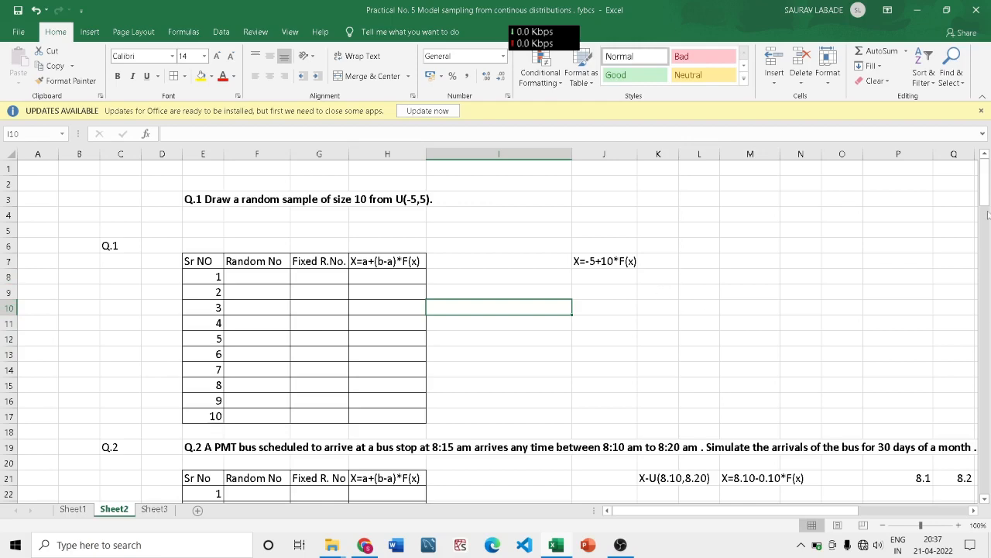
# - Review the sampling questions on Sheet2 from Q.1 to Q.5 and the column headings of the Q.1 table
pyautogui.moveTo(988, 203); pyautogui.dragTo(989, 190)
pyautogui.click(483, 202)
pyautogui.click(485, 224)
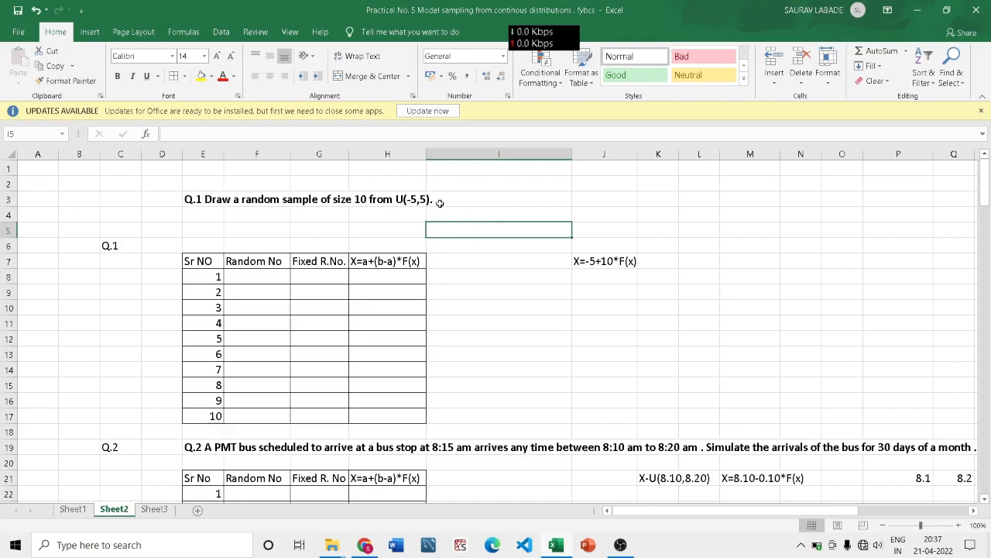
pyautogui.moveTo(986, 196); pyautogui.dragTo(982, 305)
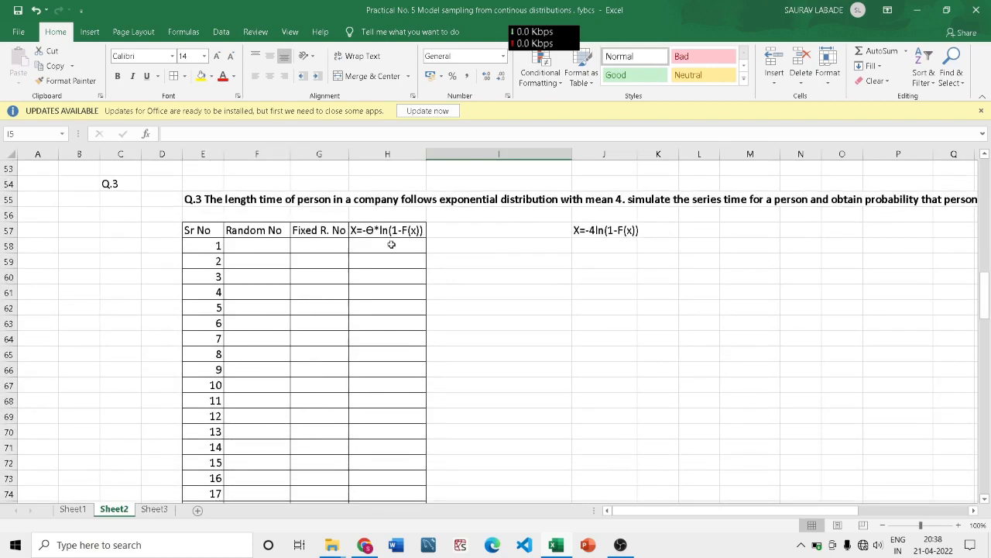
pyautogui.moveTo(987, 298); pyautogui.dragTo(976, 411)
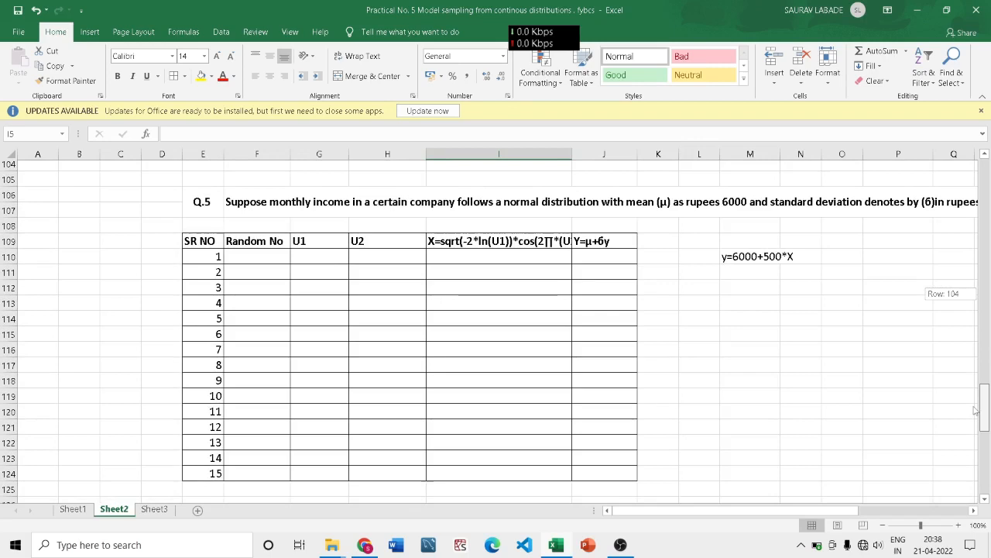
pyautogui.moveTo(976, 410); pyautogui.dragTo(984, 189)
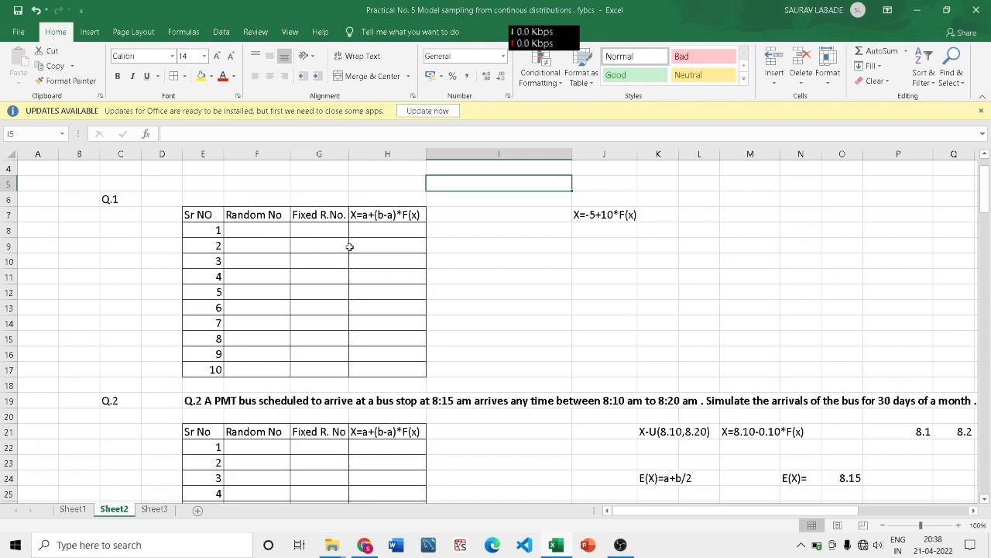
pyautogui.scroll(1, 350, 246)
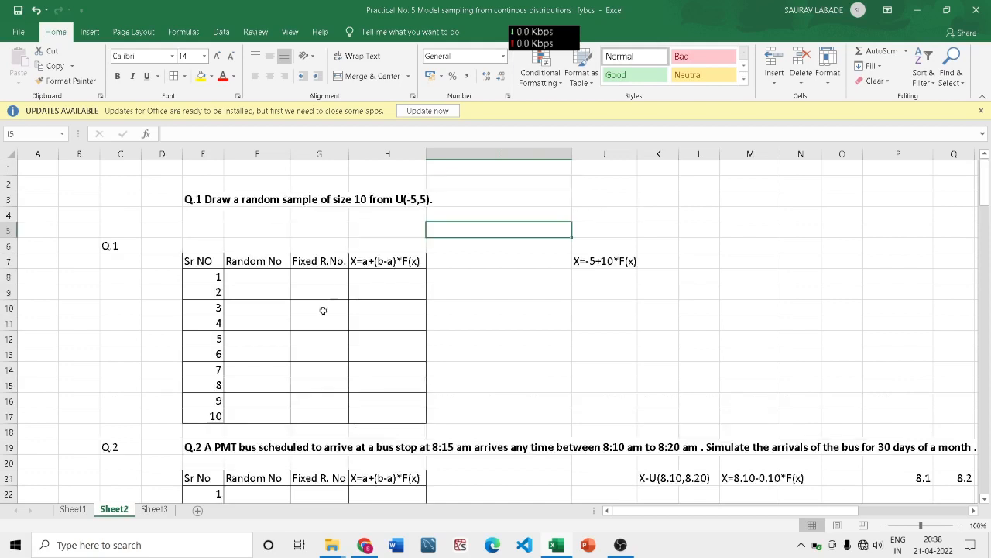
pyautogui.click(254, 278)
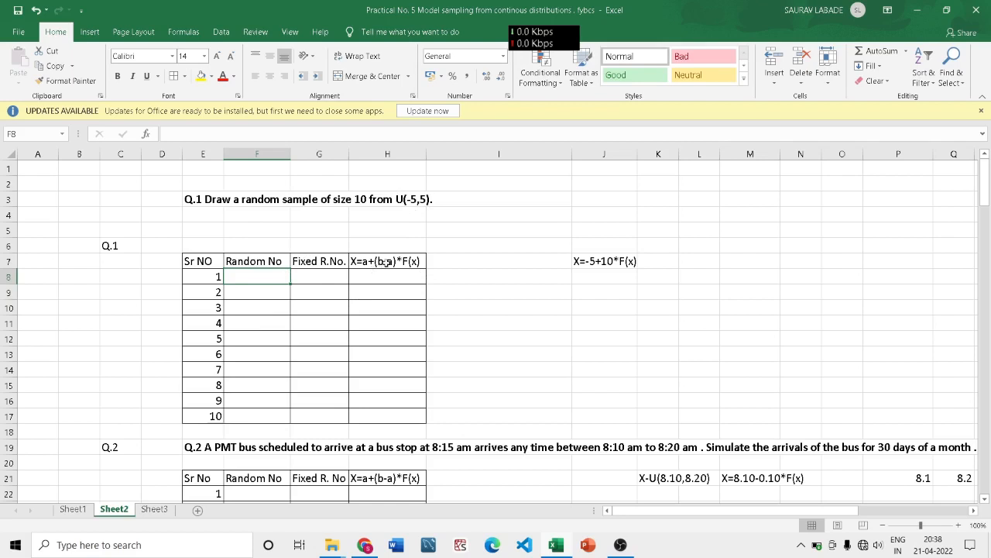
pyautogui.click(385, 263)
pyautogui.click(280, 264)
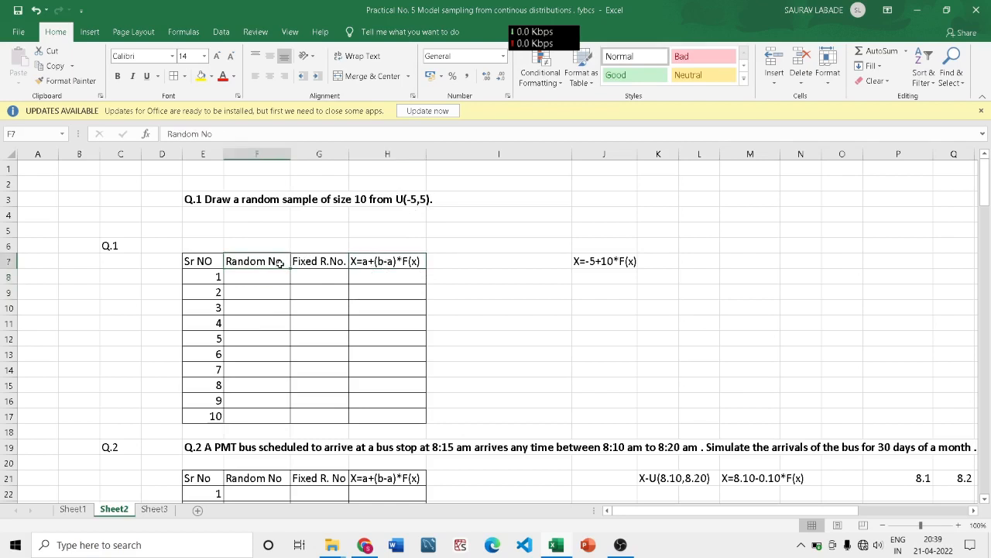
pyautogui.click(403, 265)
# - Enter the formula =RAND() in cell F8 as the first random number of the Q.1 table
pyautogui.click(277, 276)
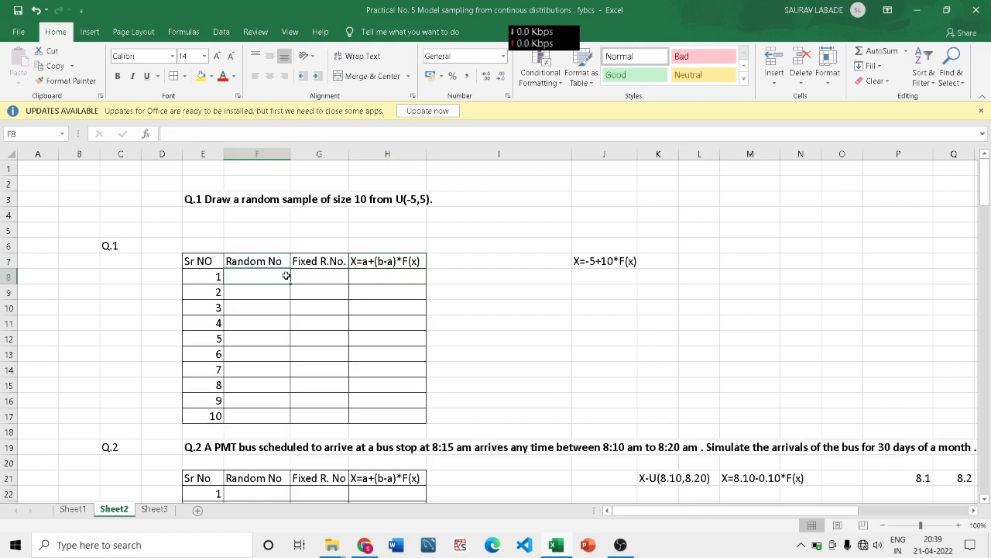
pyautogui.write('=')
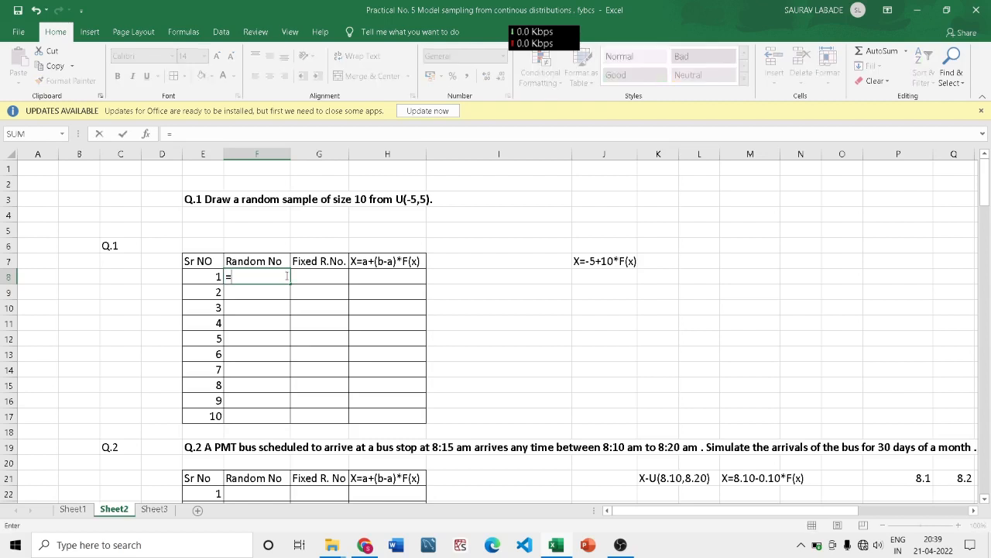
pyautogui.write('rand')
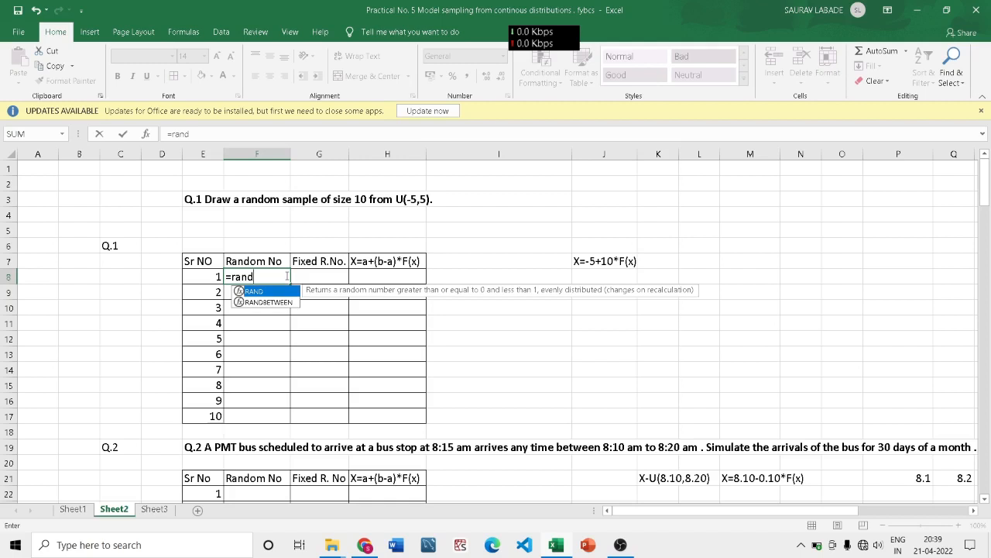
pyautogui.write('()')
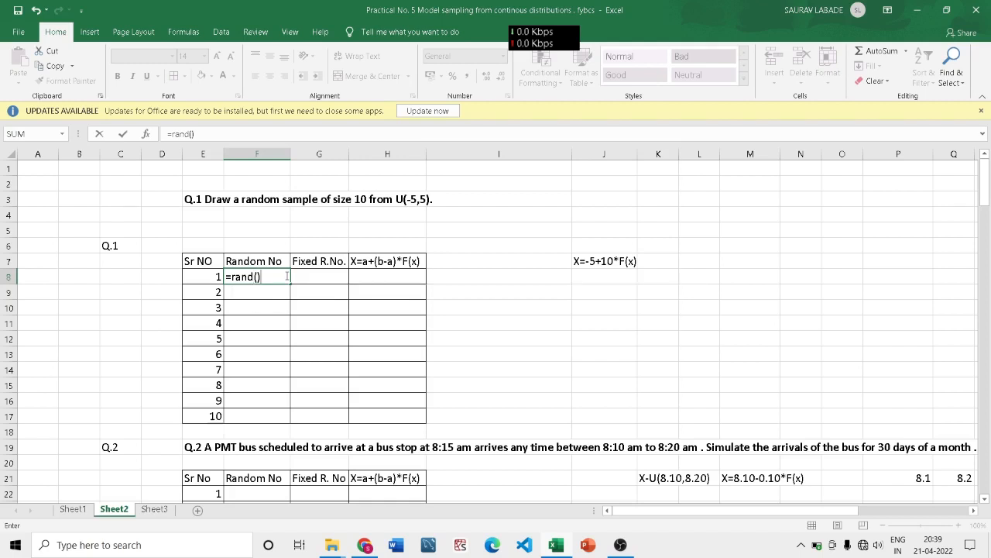
pyautogui.press('Return')
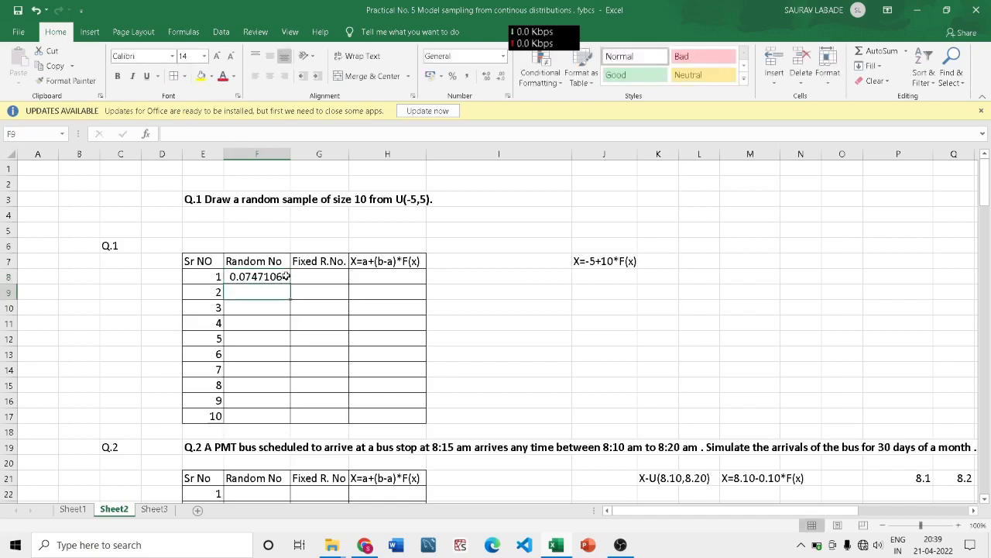
# - Widen column F slightly and fill the random number formula from F8 down to F17
pyautogui.click(286, 277)
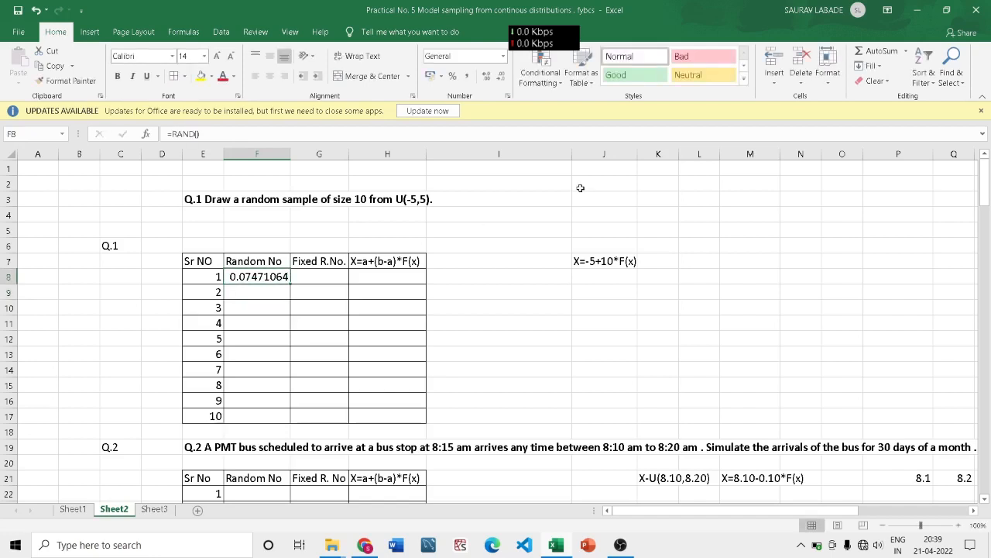
pyautogui.moveTo(290, 154); pyautogui.dragTo(292, 154)
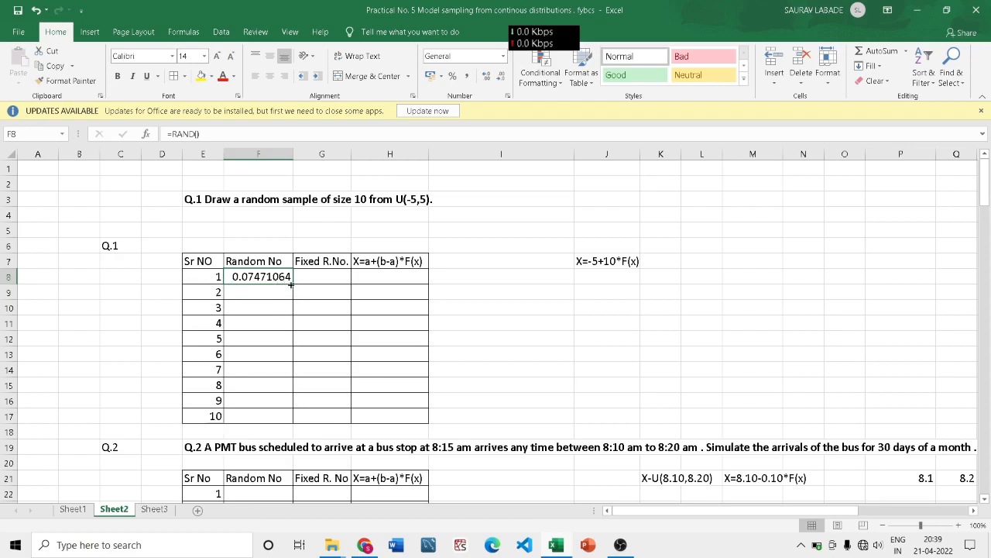
pyautogui.moveTo(293, 284); pyautogui.dragTo(293, 419)
pyautogui.click(501, 377)
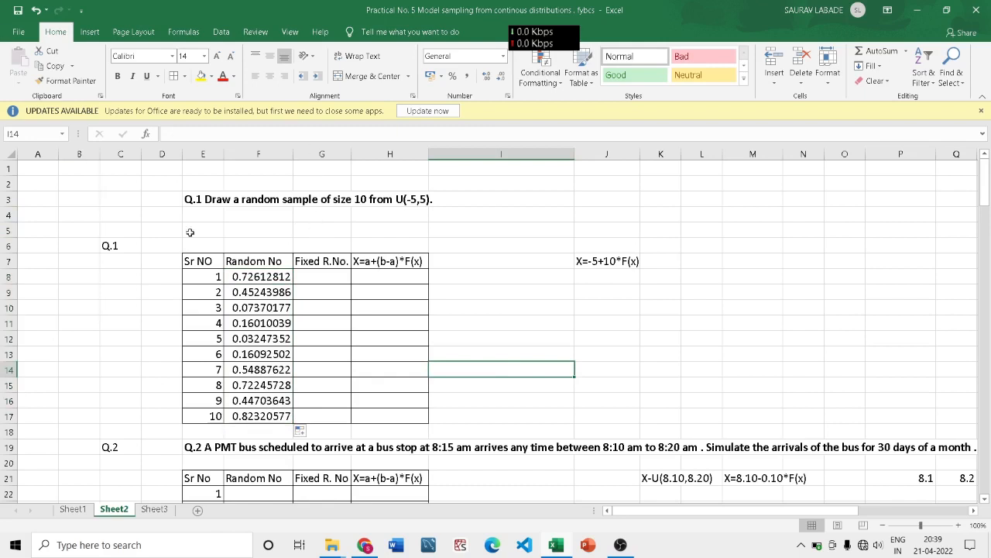
# - Widen column G slightly and copy the random numbers in F8:F17 into the Fixed R.No. column from G8 as values only
pyautogui.moveTo(350, 154); pyautogui.dragTo(355, 154)
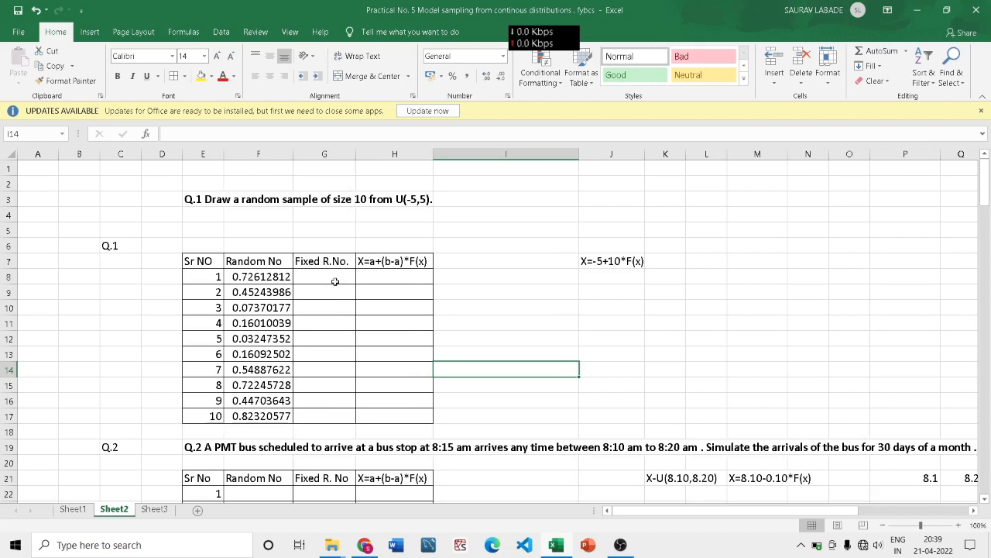
pyautogui.click(335, 281)
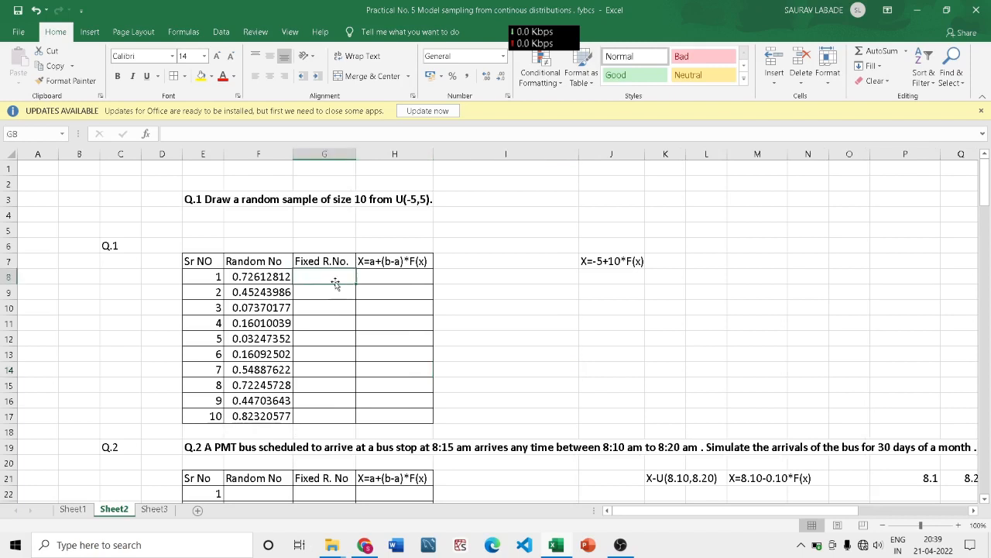
pyautogui.click(259, 277)
pyautogui.moveTo(277, 276); pyautogui.dragTo(271, 419)
pyautogui.rightClick(264, 285)
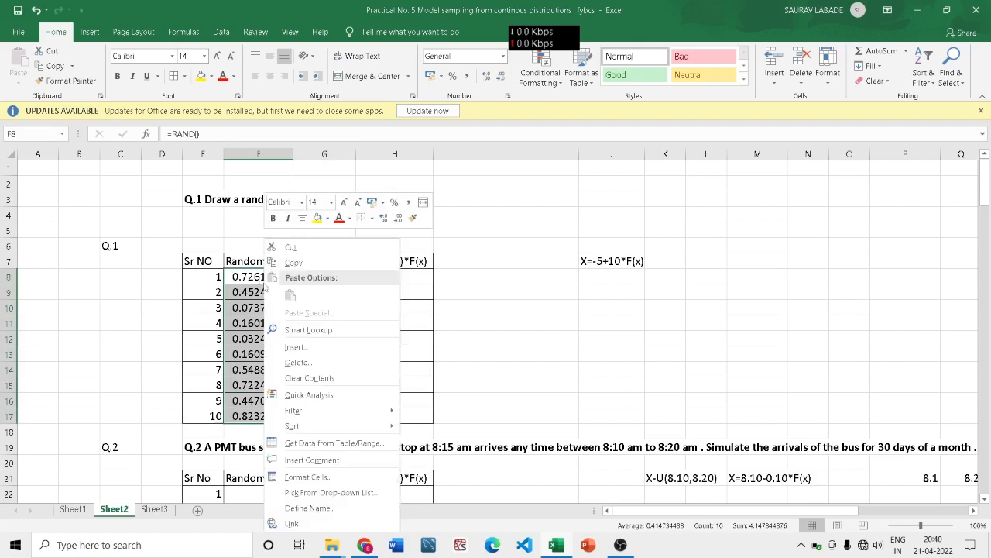
pyautogui.click(302, 263)
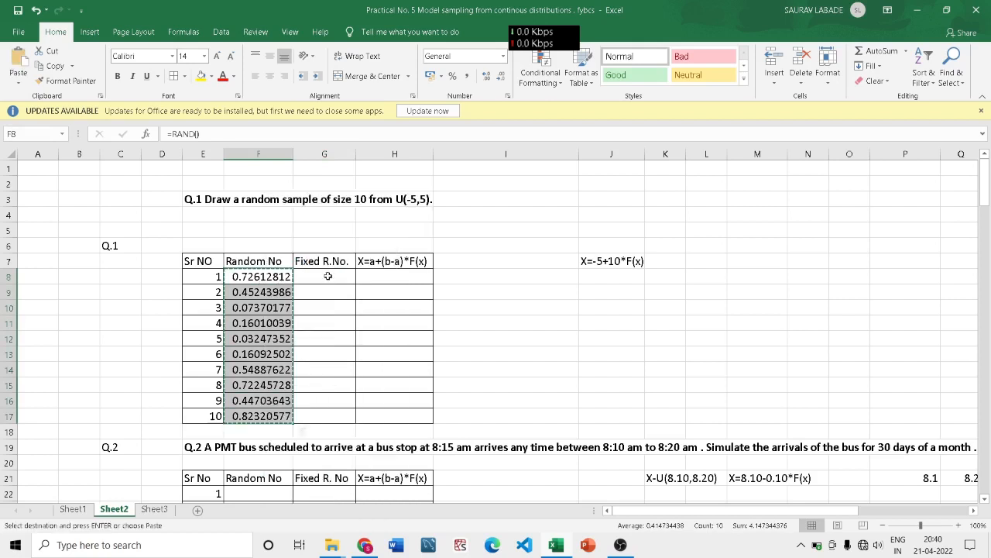
pyautogui.click(328, 277)
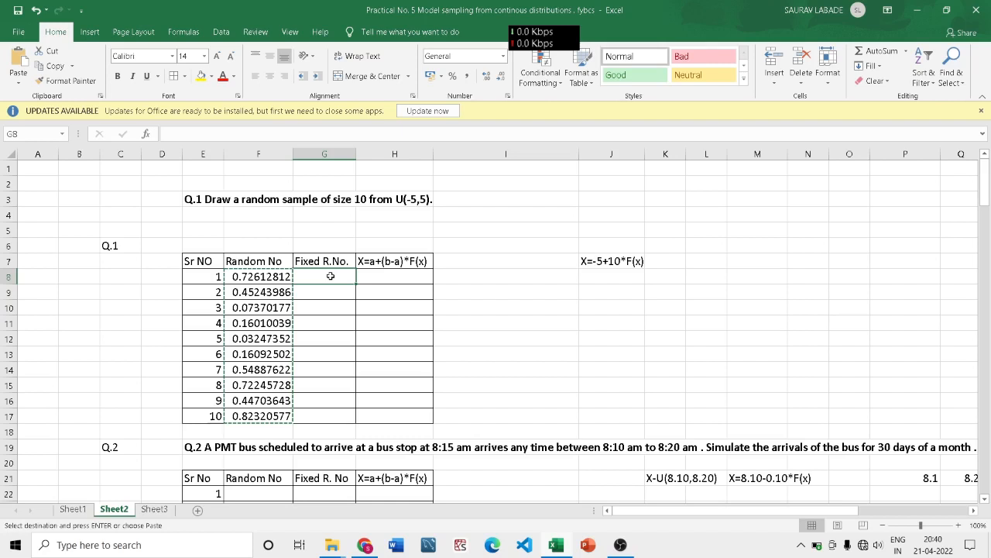
pyautogui.rightClick(330, 276)
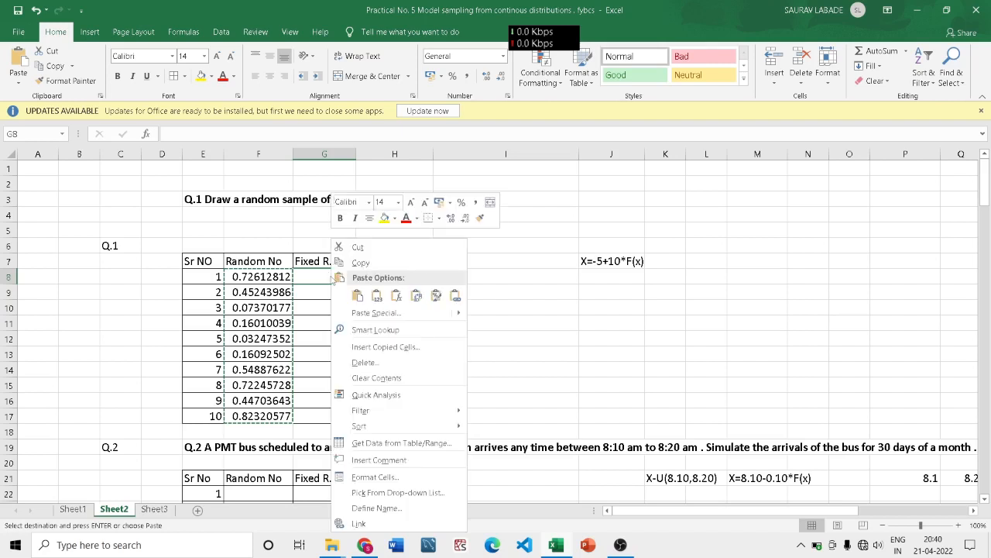
pyautogui.click(377, 313)
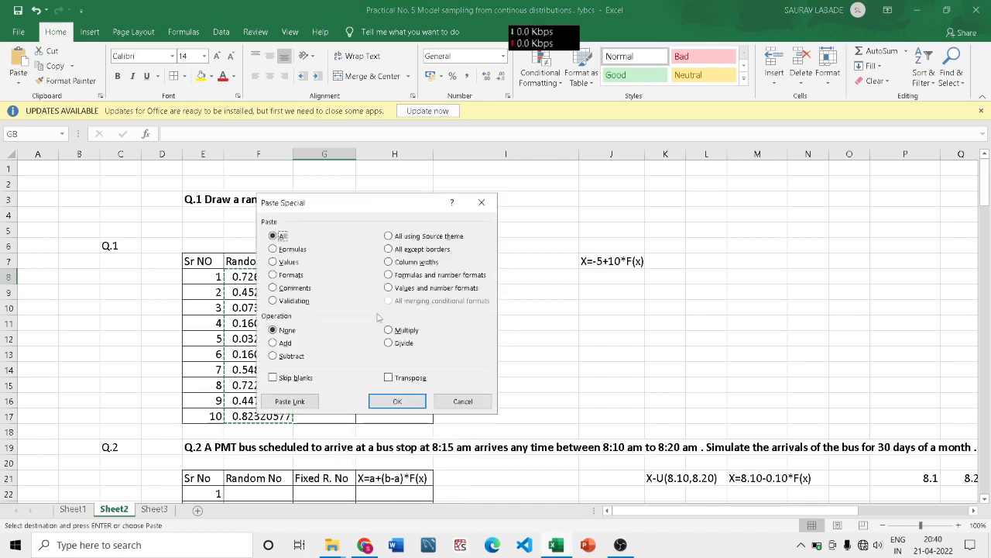
pyautogui.click(286, 263)
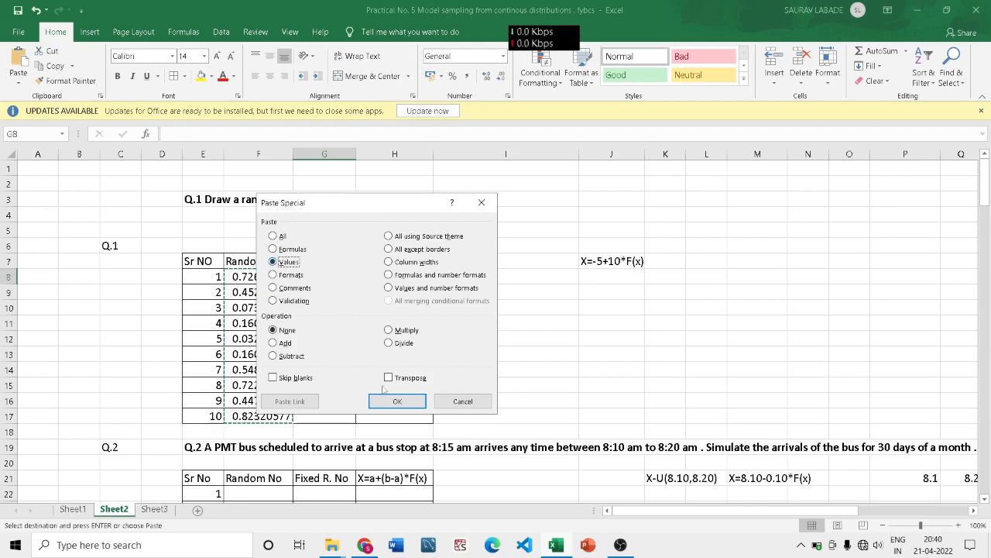
pyautogui.click(398, 400)
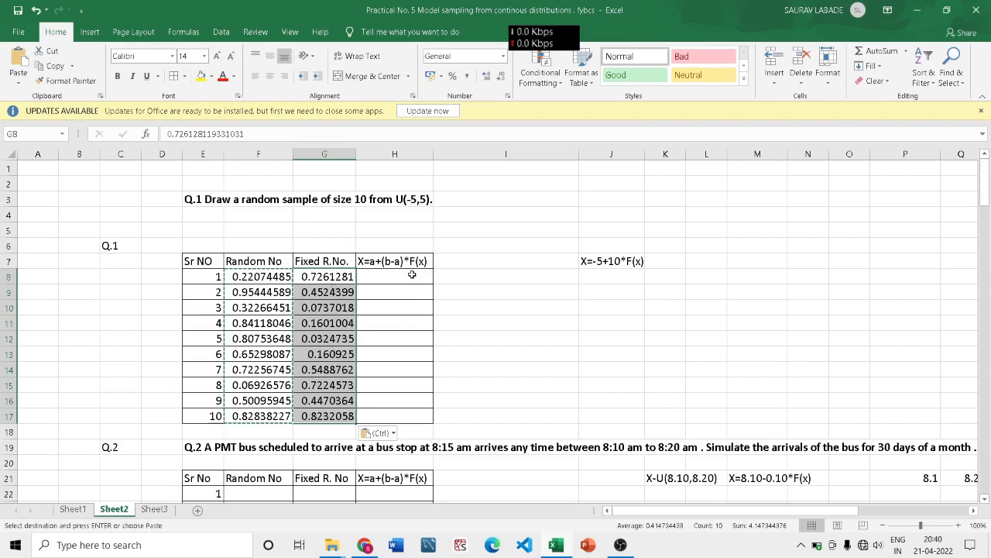
# - Examine the formula heading of column H and the limits a and b of the U(-5,5) distribution in the Q.1 statement
pyautogui.click(412, 276)
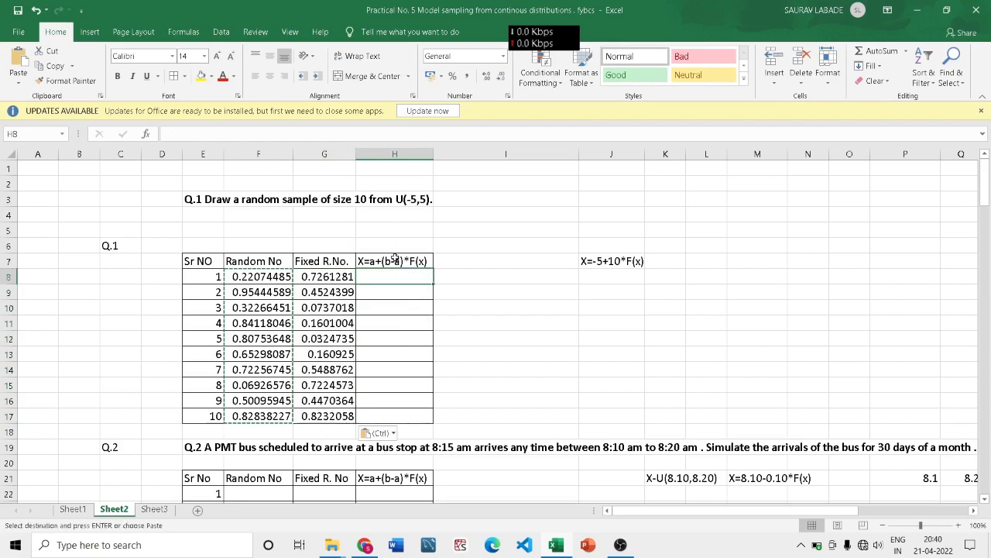
pyautogui.click(390, 263)
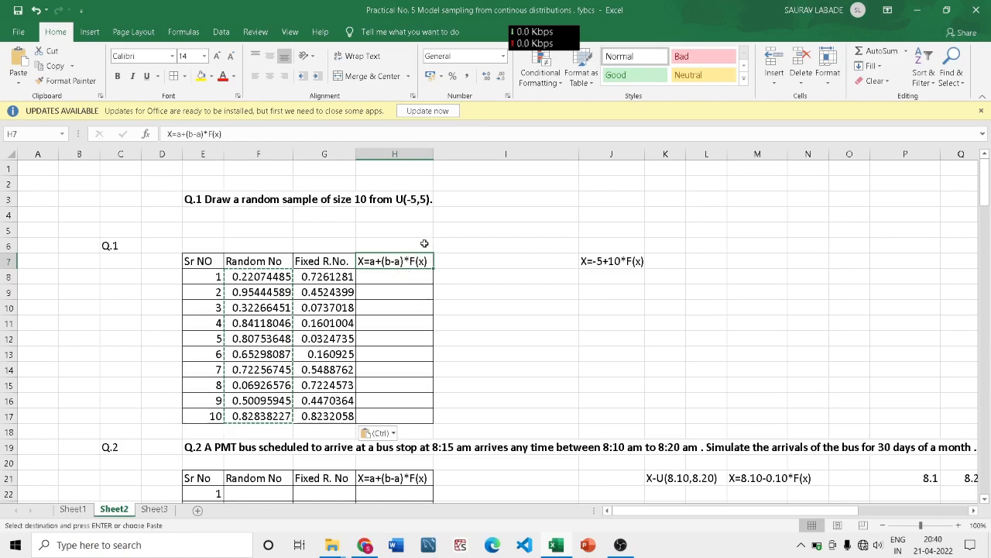
pyautogui.click(425, 196)
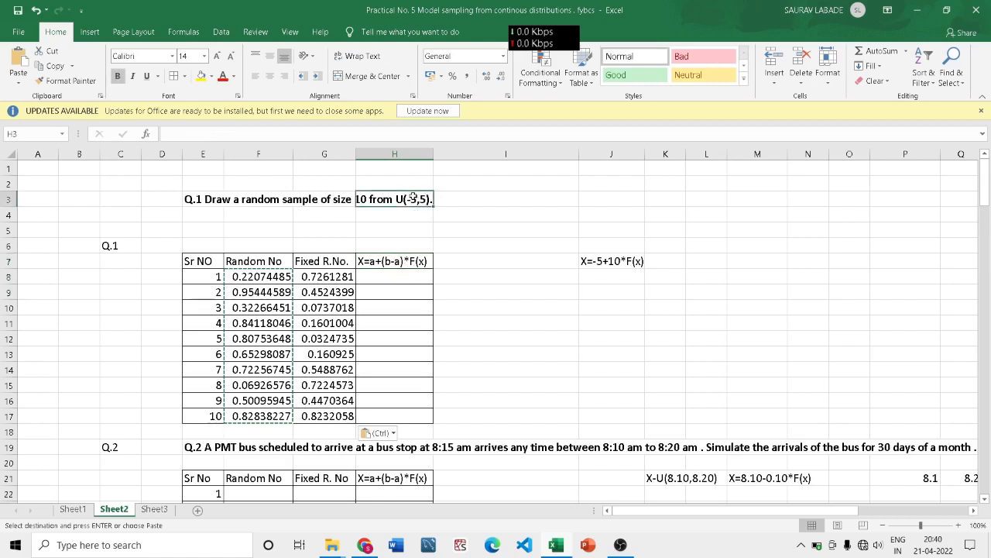
pyautogui.click(424, 215)
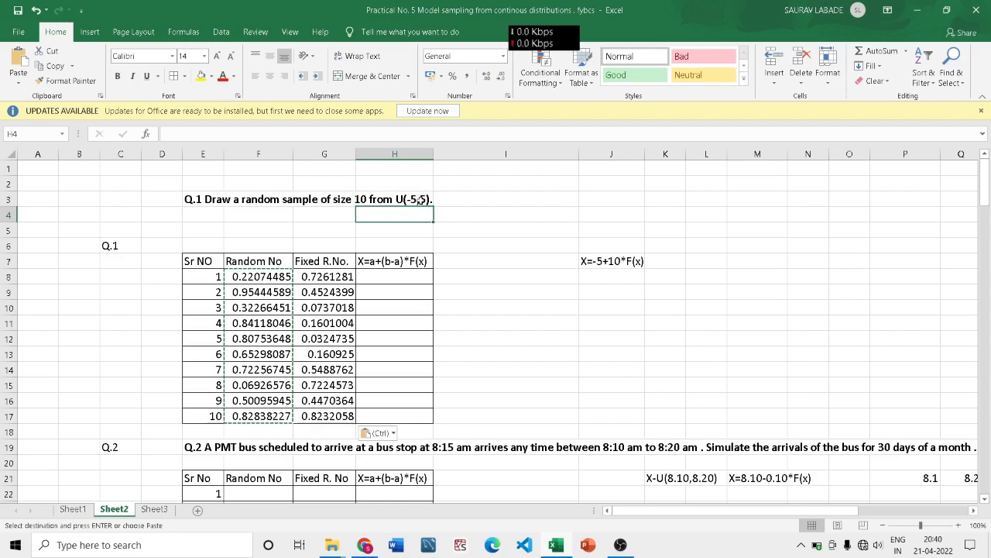
pyautogui.click(418, 201)
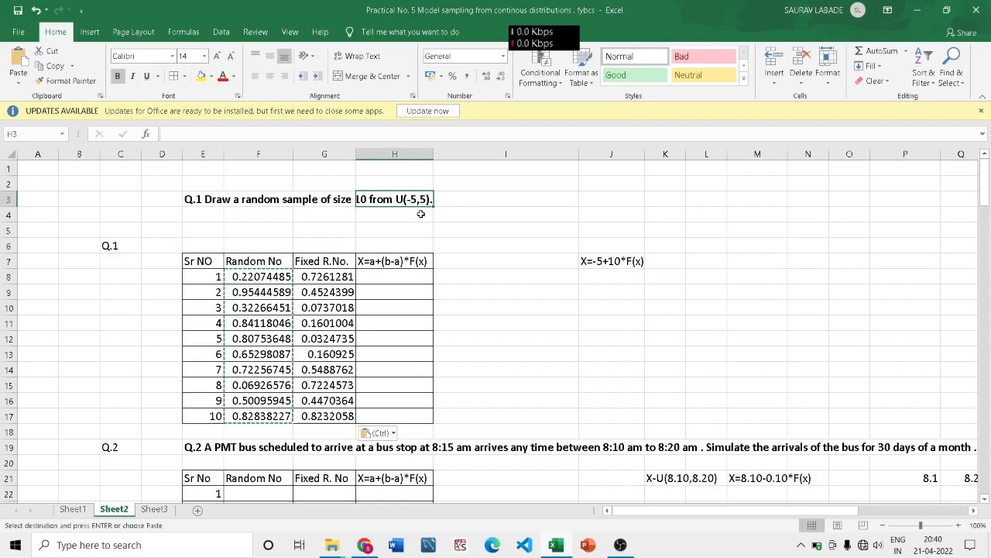
pyautogui.click(426, 229)
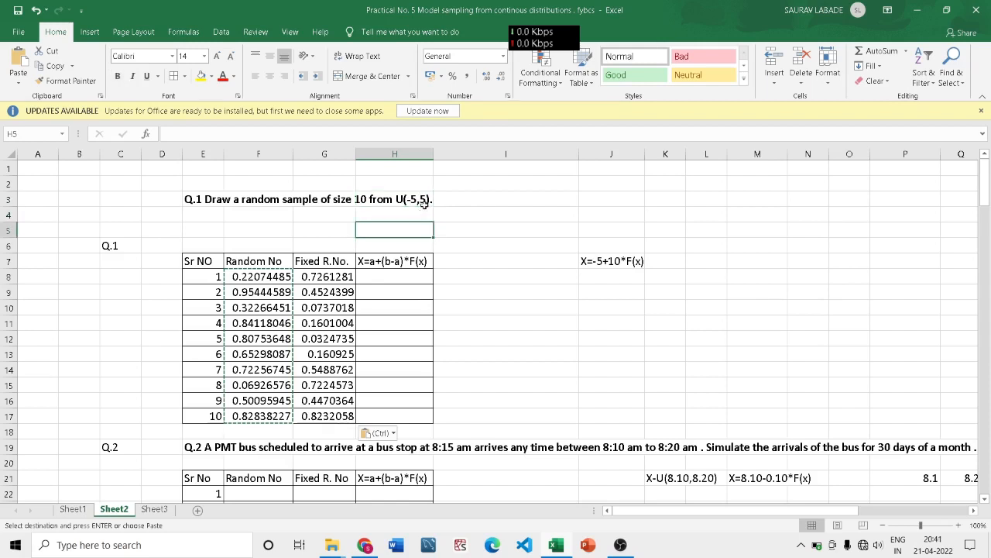
pyautogui.click(426, 261)
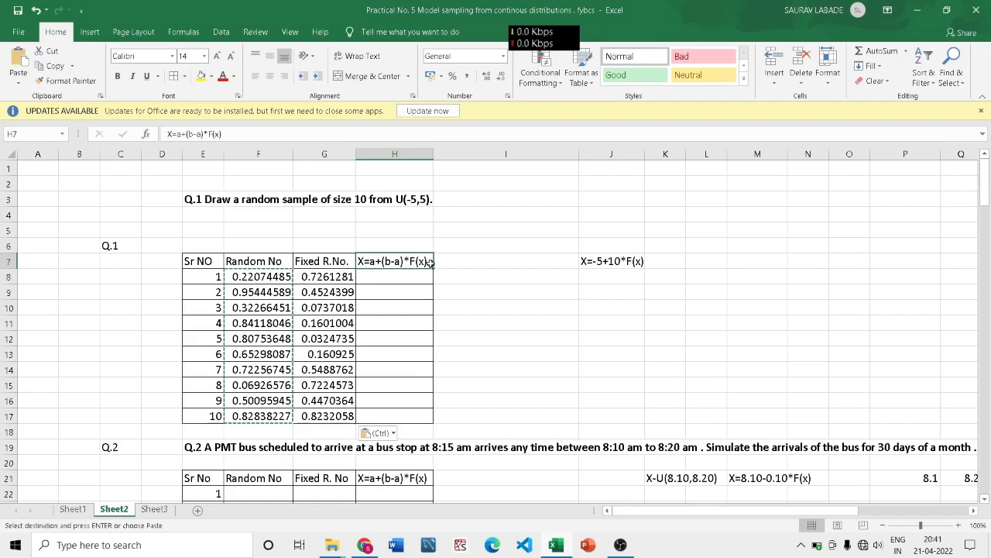
pyautogui.click(352, 212)
pyautogui.click(364, 199)
pyautogui.click(341, 201)
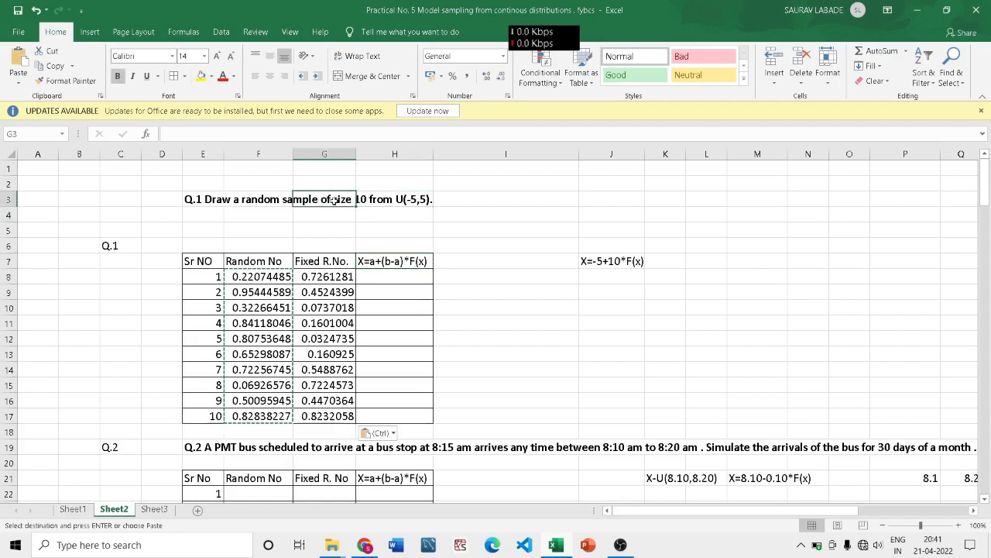
pyautogui.click(431, 233)
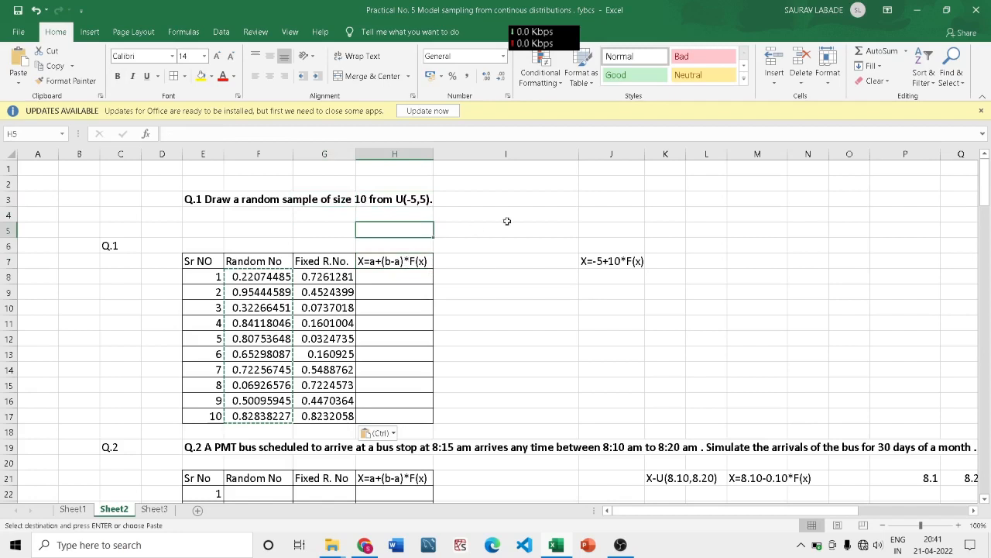
# - Note the Q.1 distribution limits beside the table, with a=-5 in cell J4 and b=5 in cell J5
pyautogui.click(609, 213)
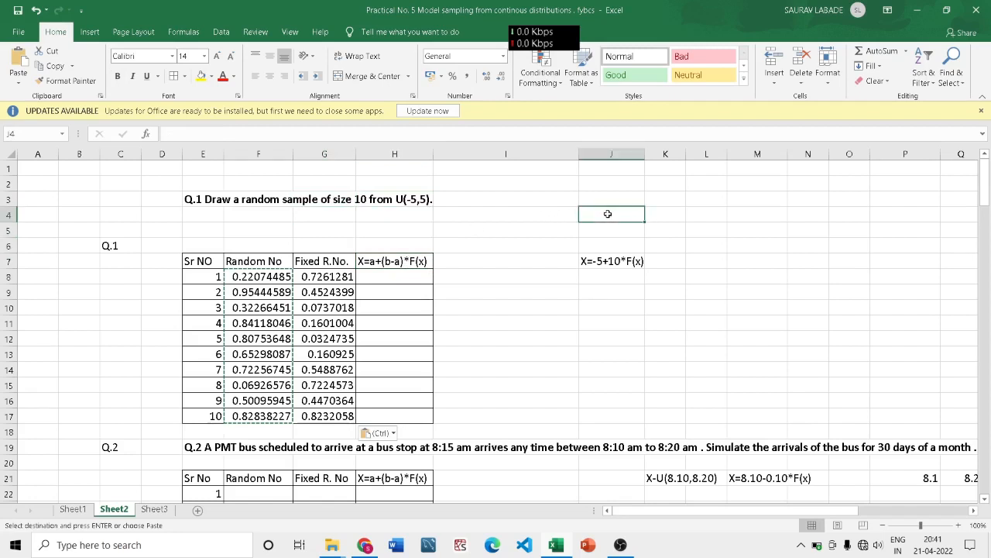
pyautogui.write('a=-5')
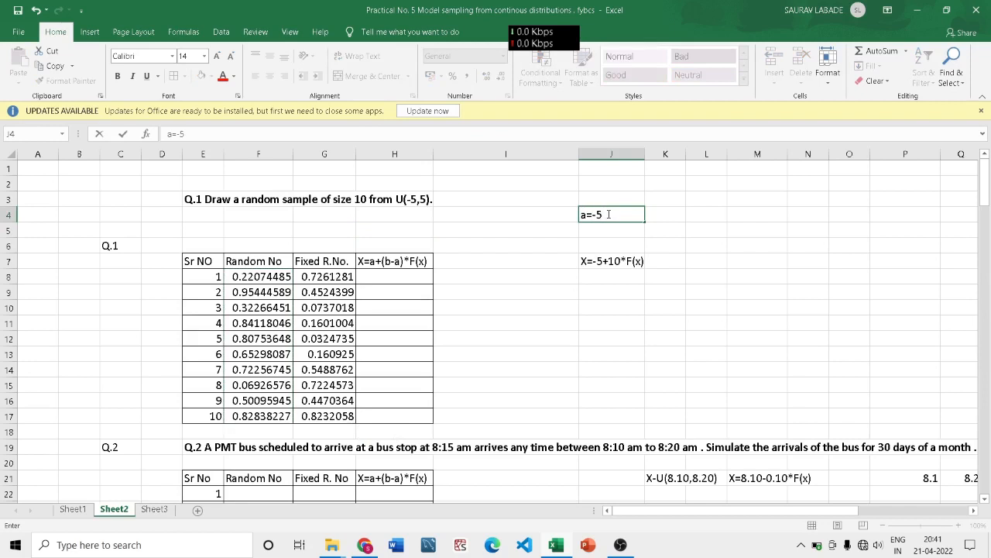
pyautogui.press('Return')
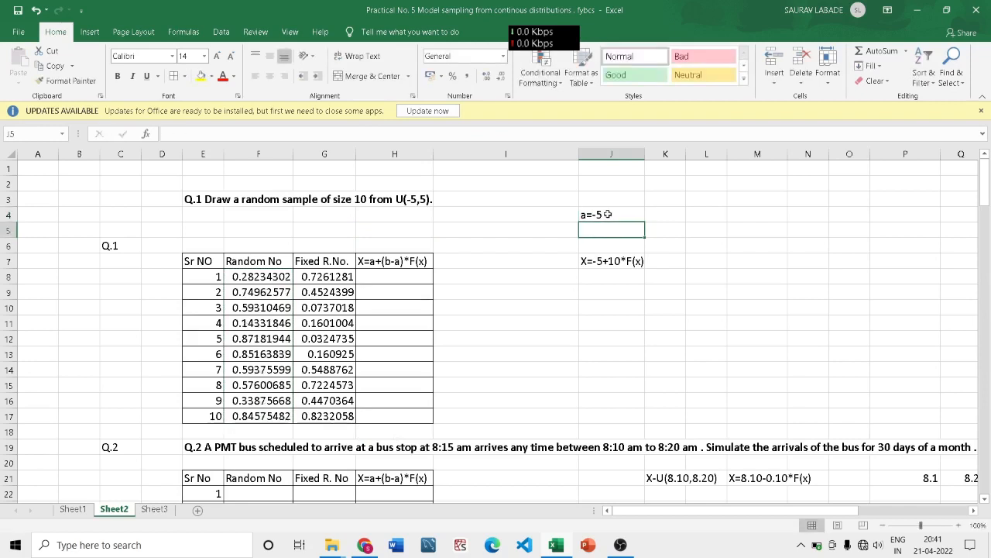
pyautogui.write('b=')
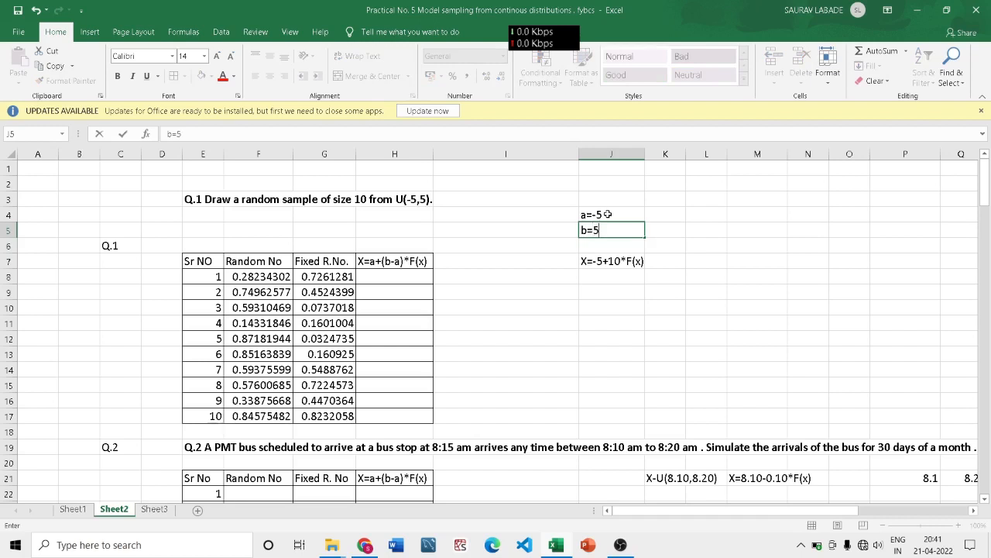
pyautogui.write('5')
pyautogui.press('Return')
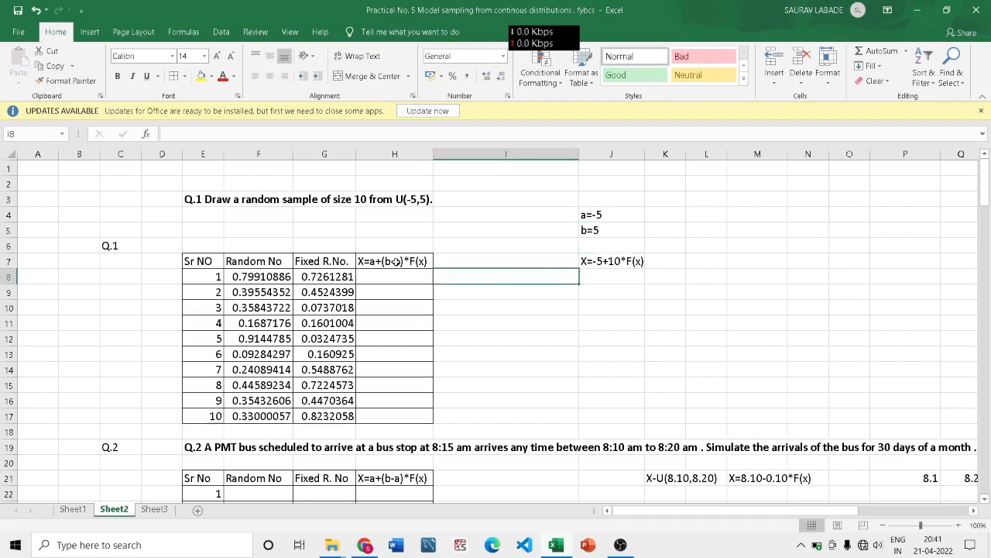
# - Enter the sampling formula =-5+10*G8 in cell H8, following the X=-5+10*F(x) expression in J7
pyautogui.click(395, 262)
pyautogui.click(615, 263)
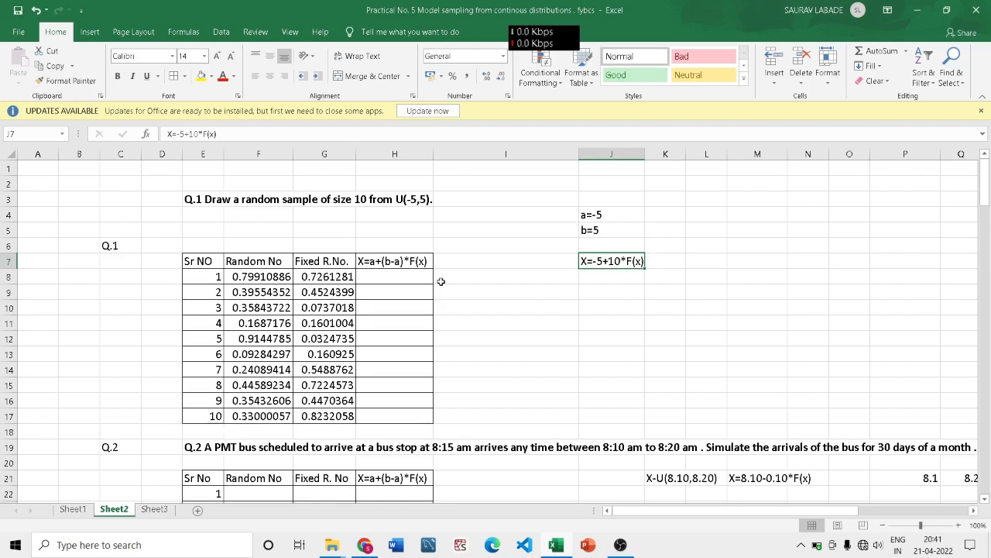
pyautogui.click(409, 274)
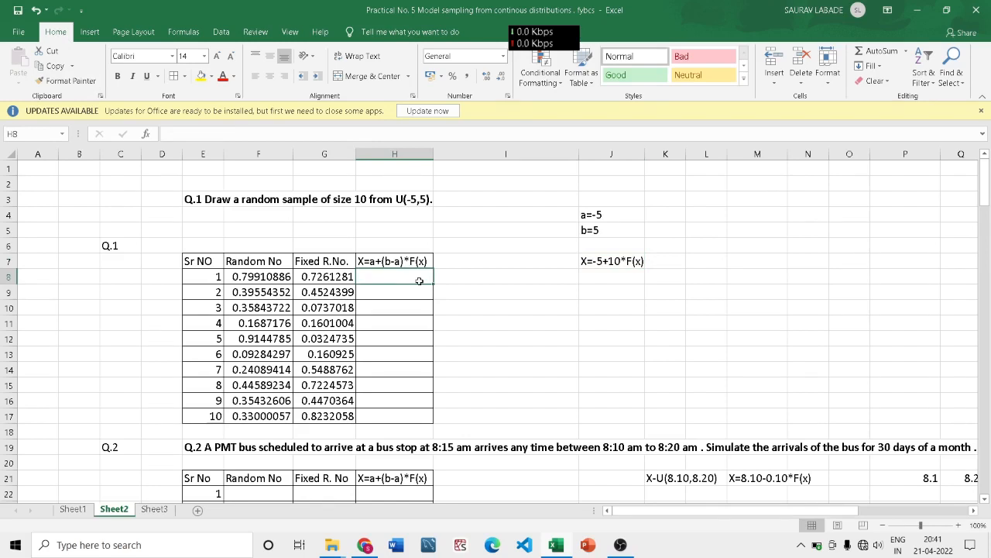
pyautogui.doubleClick(419, 280)
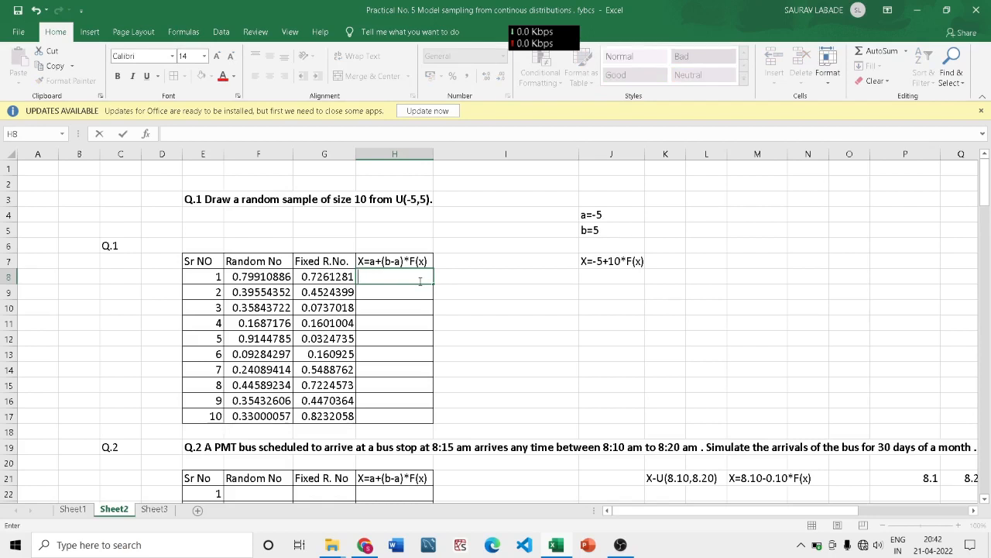
pyautogui.write('=-5')
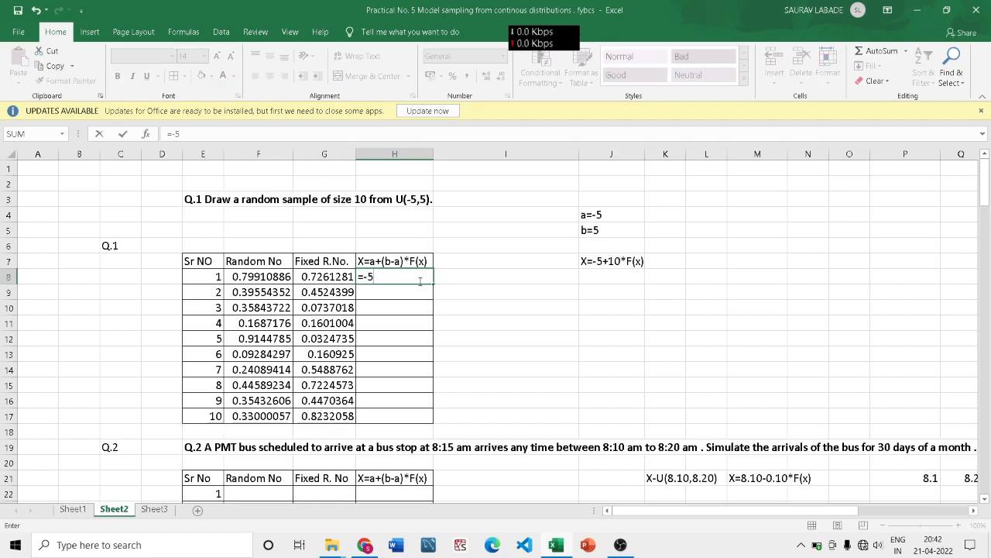
pyautogui.write('+10')
pyautogui.click(339, 322)
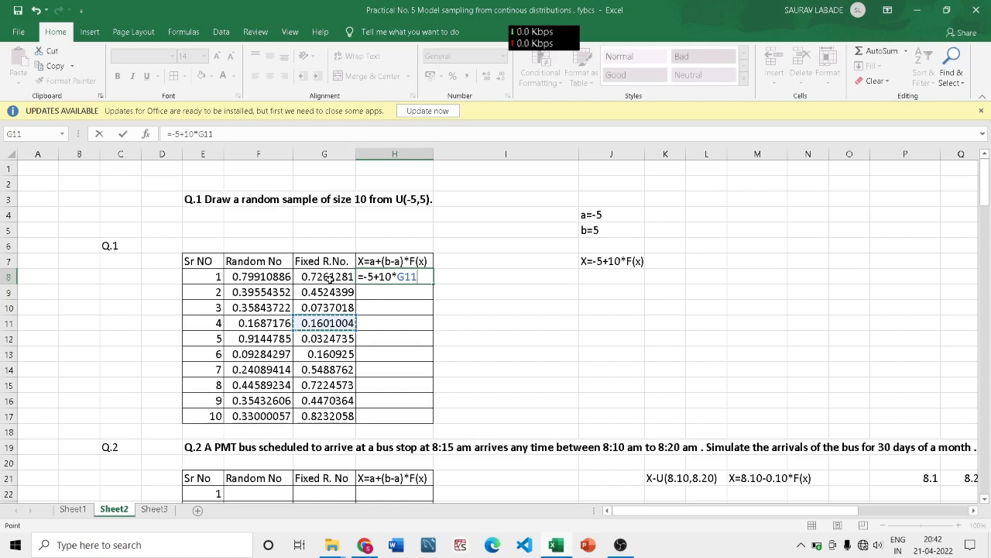
pyautogui.click(330, 278)
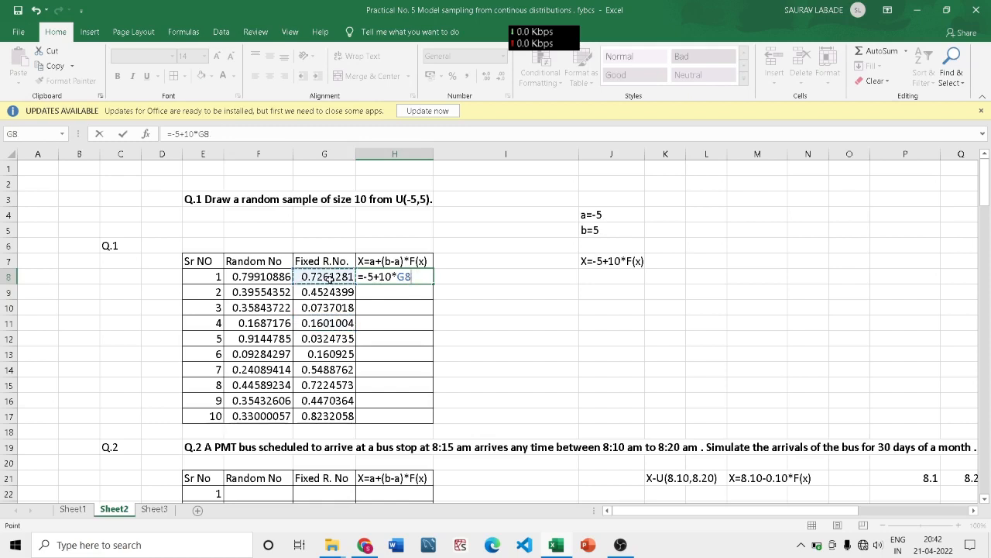
pyautogui.press('Return')
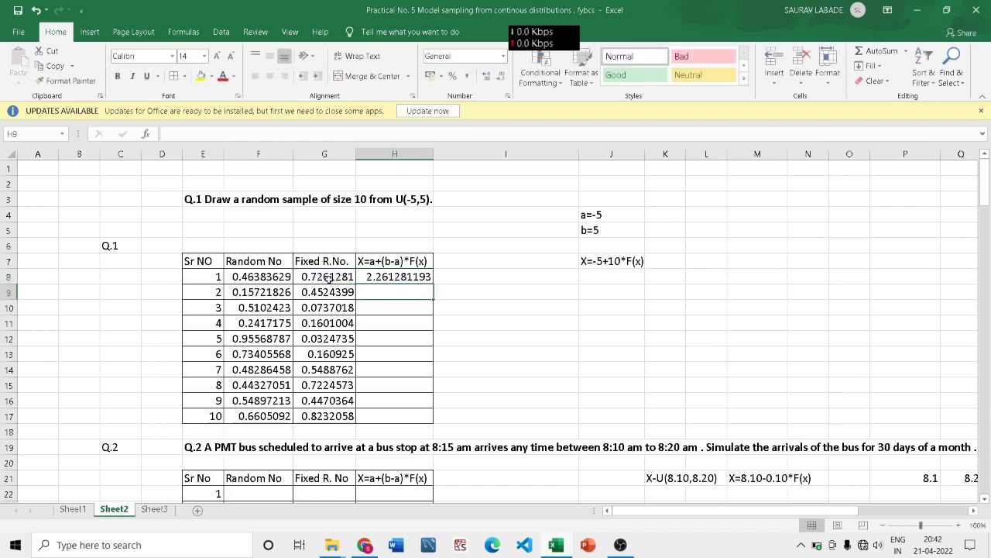
# - Fill the sampling formula from H8 down to H17 to complete the Q.1 sample of ten values
pyautogui.click(405, 280)
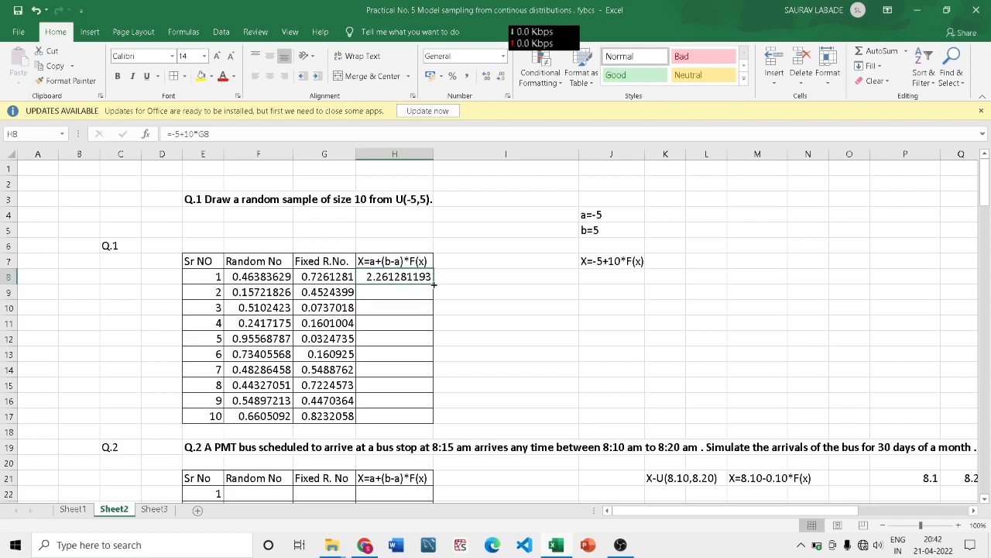
pyautogui.moveTo(434, 285); pyautogui.dragTo(434, 285)
pyautogui.moveTo(434, 284); pyautogui.dragTo(425, 416)
pyautogui.click(518, 388)
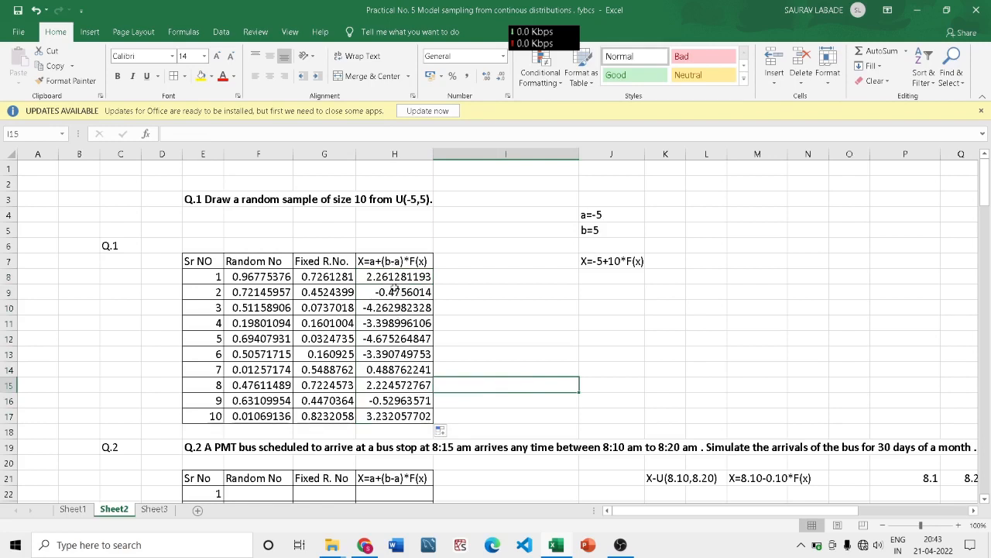
# - Review the finished Q.1 sample against the U(-5,5) statement and compare its formula heading with the Q.2 table's
pyautogui.click(417, 198)
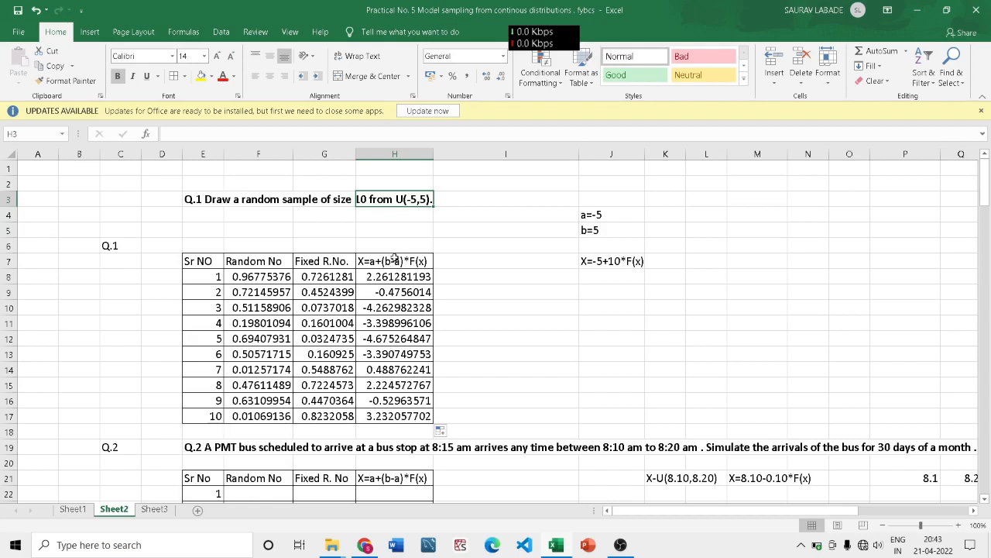
pyautogui.moveTo(259, 307); pyautogui.dragTo(258, 354)
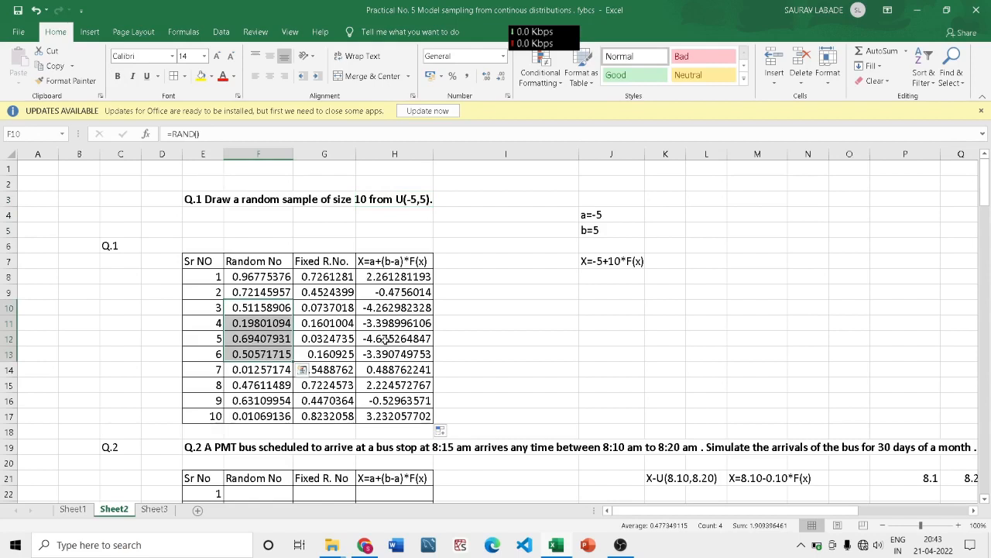
pyautogui.click(478, 296)
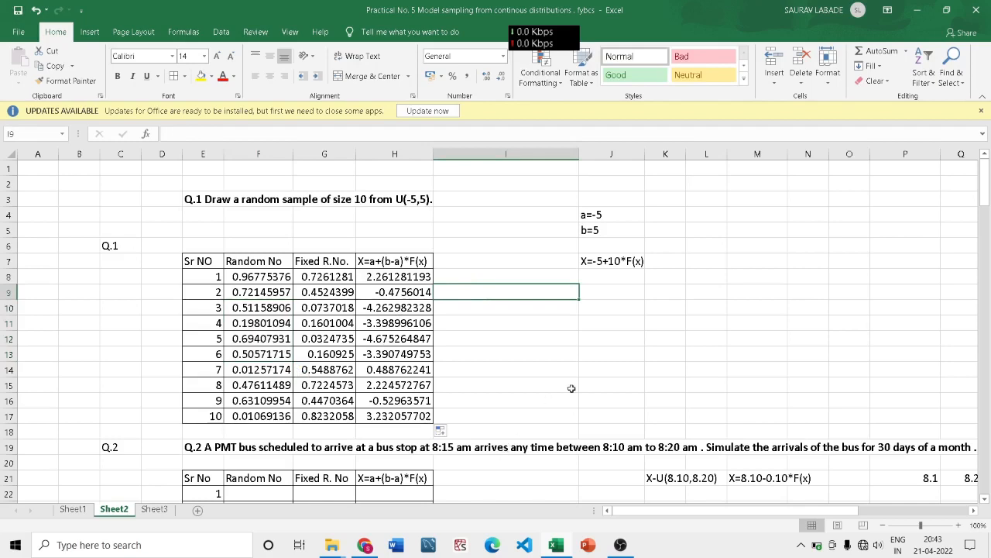
pyautogui.moveTo(988, 191); pyautogui.dragTo(986, 210)
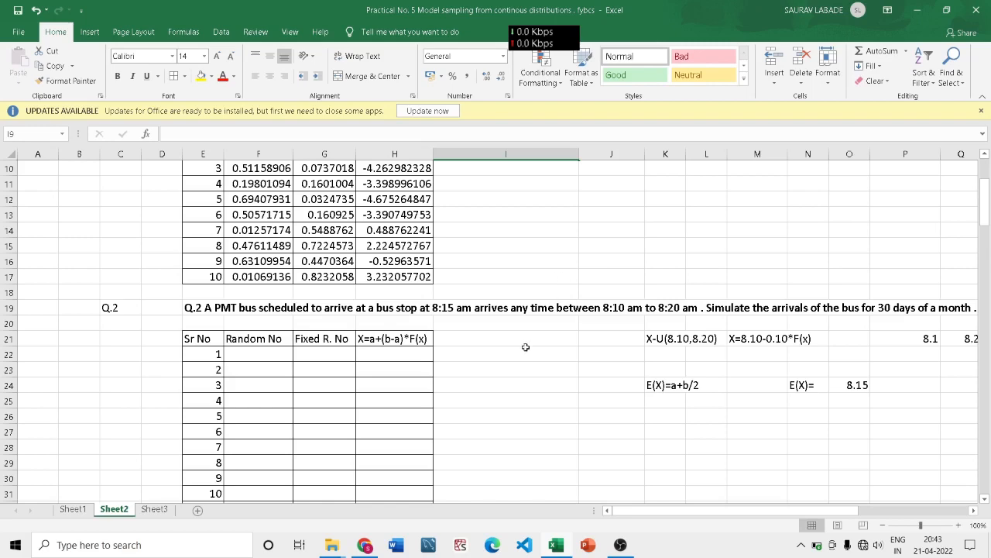
pyautogui.click(423, 339)
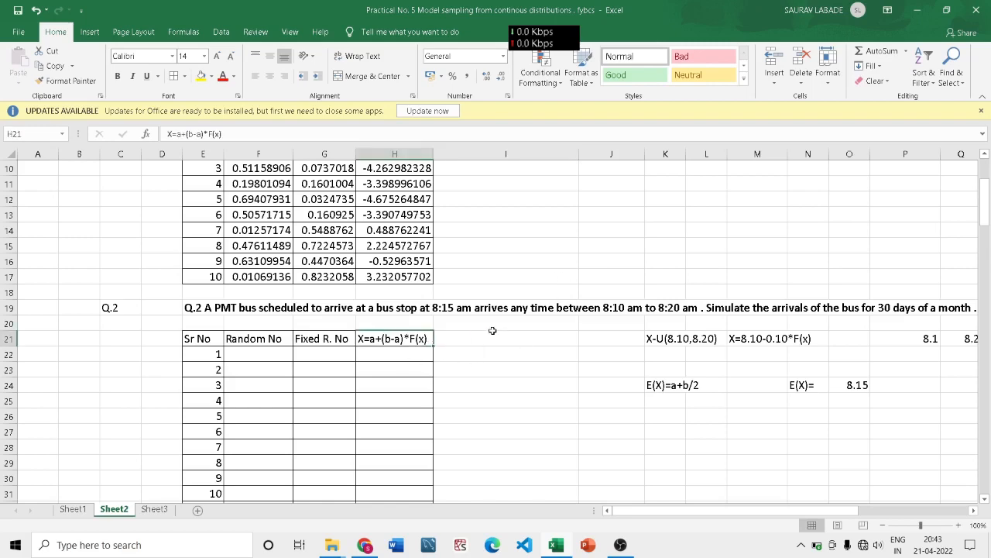
pyautogui.scroll(3, 491, 327)
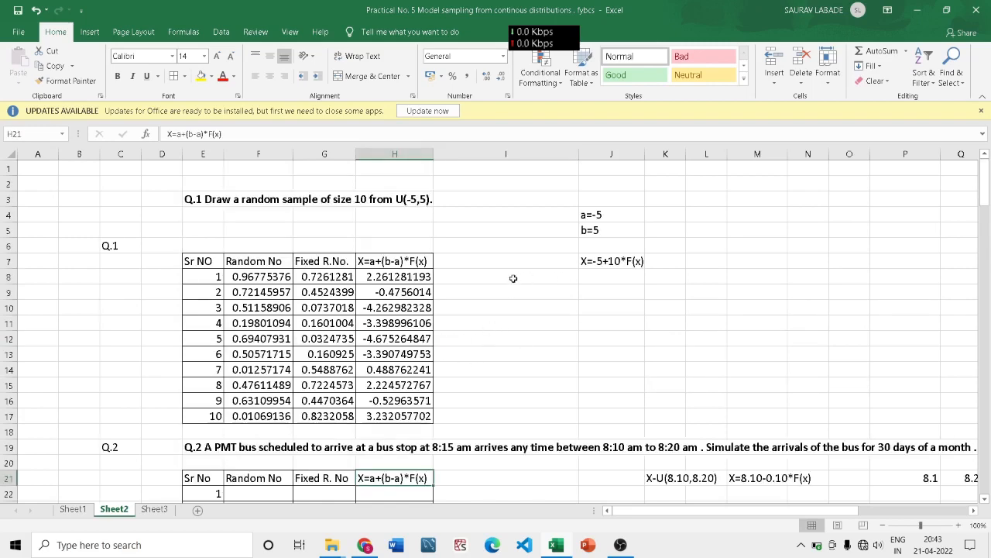
# - Read the Q.2 bus arrival statement and note the sample size n=30 in cell J21
pyautogui.scroll(-4, 515, 276)
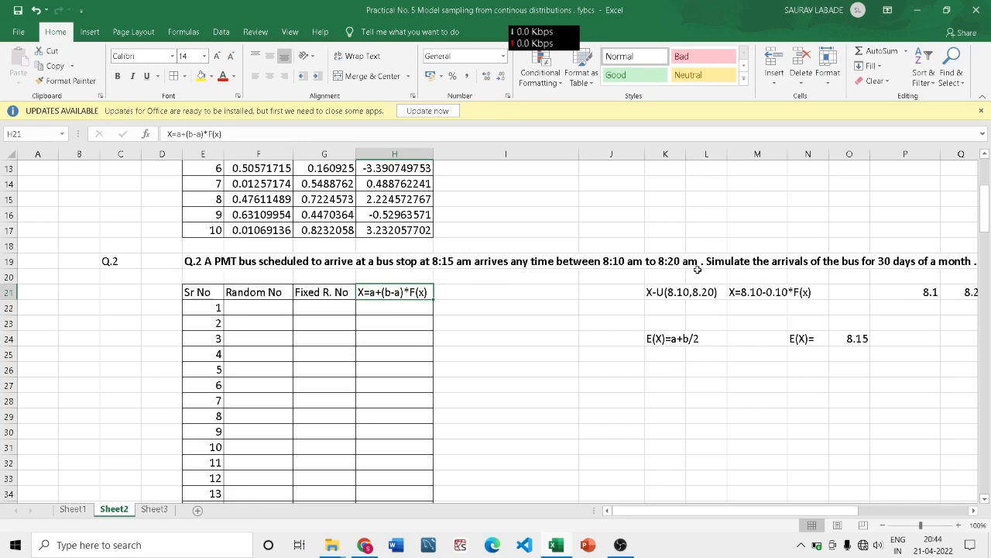
pyautogui.click(895, 264)
pyautogui.click(505, 296)
pyautogui.click(591, 294)
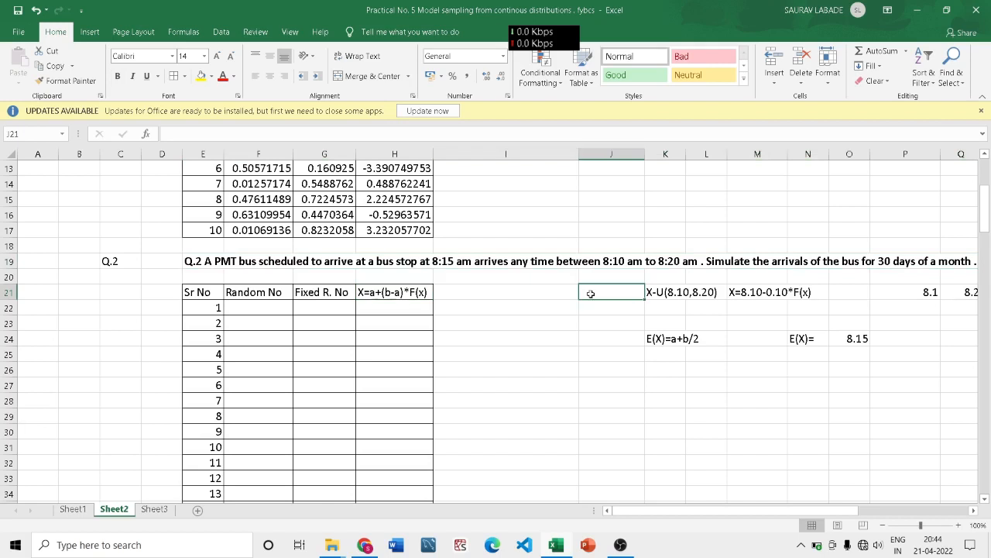
pyautogui.write('n=30')
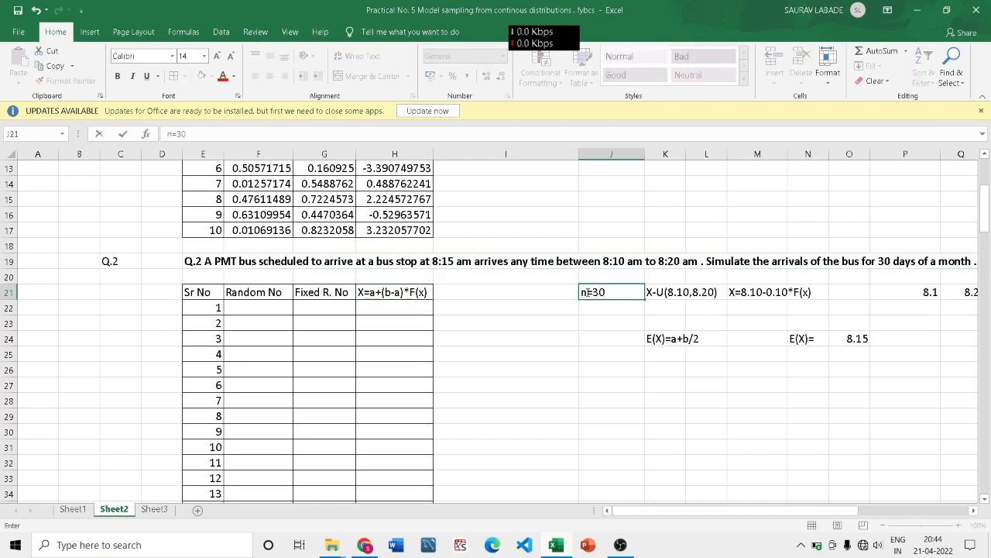
pyautogui.press('Return')
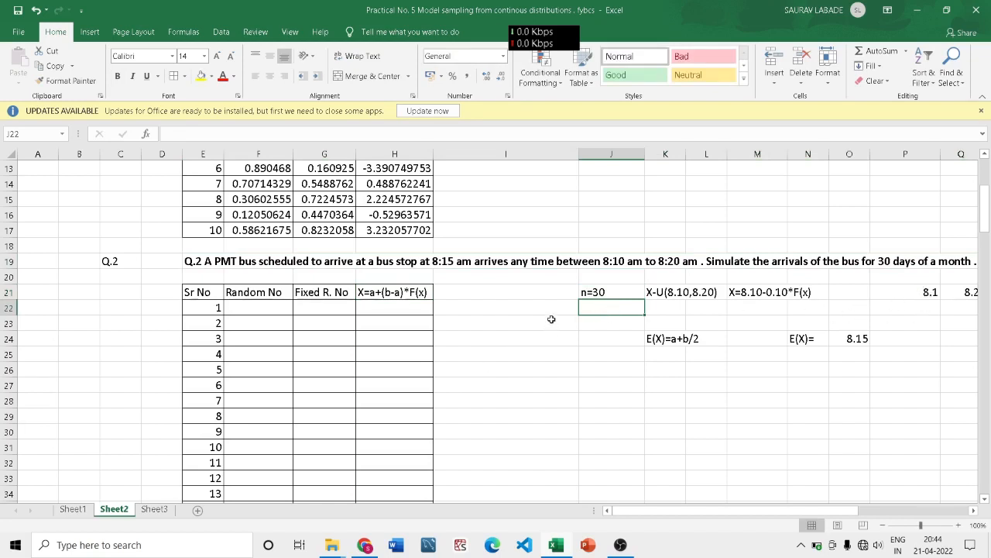
# - Note the Q.2 limits a=8.10 in J23 and b=8.20 in J24, and put borders around both cells
pyautogui.click(595, 325)
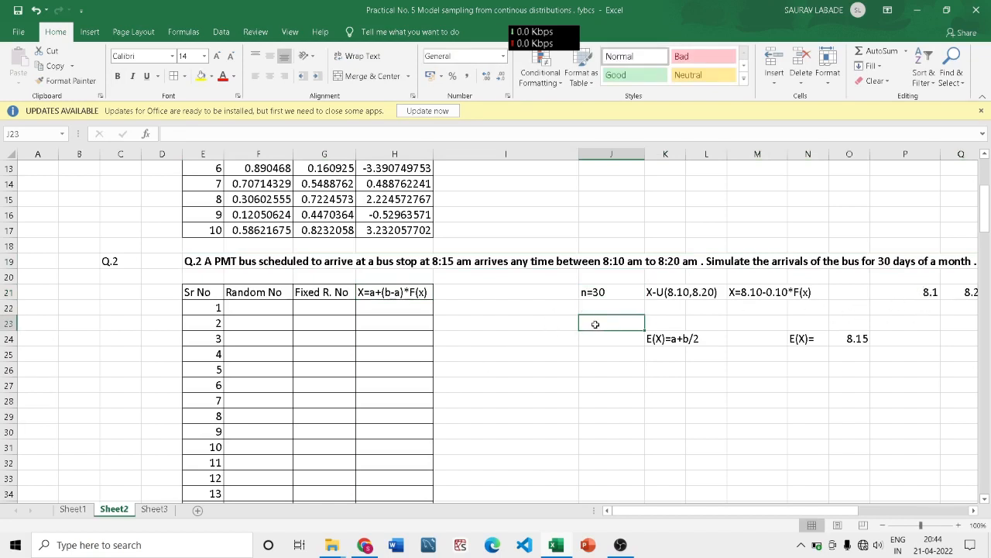
pyautogui.write('a')
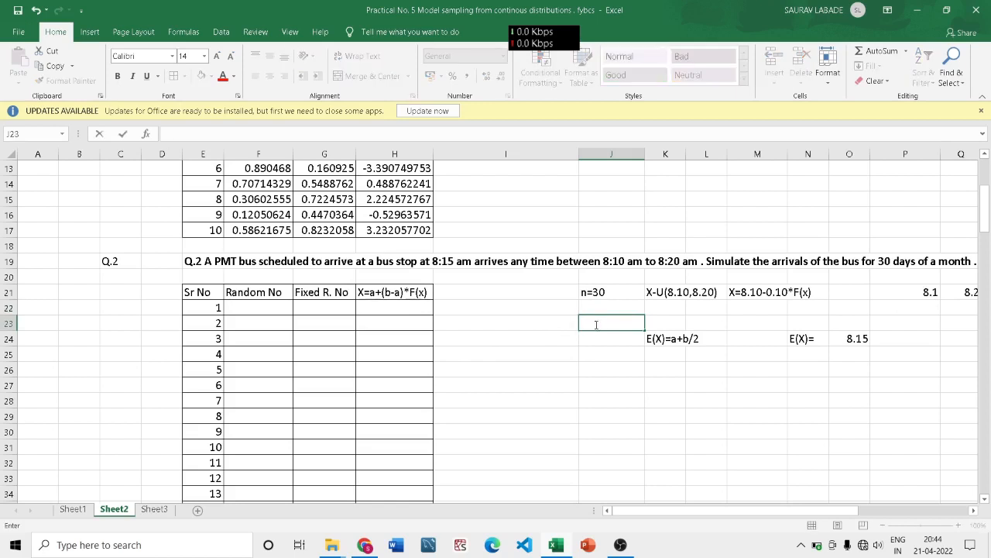
pyautogui.write('a=8.10')
pyautogui.press('Return')
pyautogui.write('b')
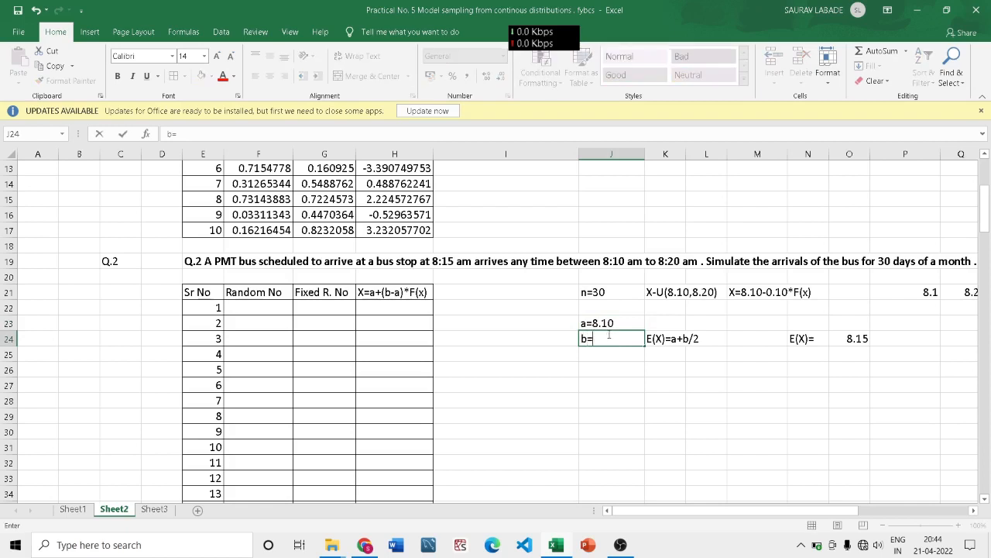
pyautogui.write('=8.20')
pyautogui.moveTo(611, 323); pyautogui.dragTo(631, 341)
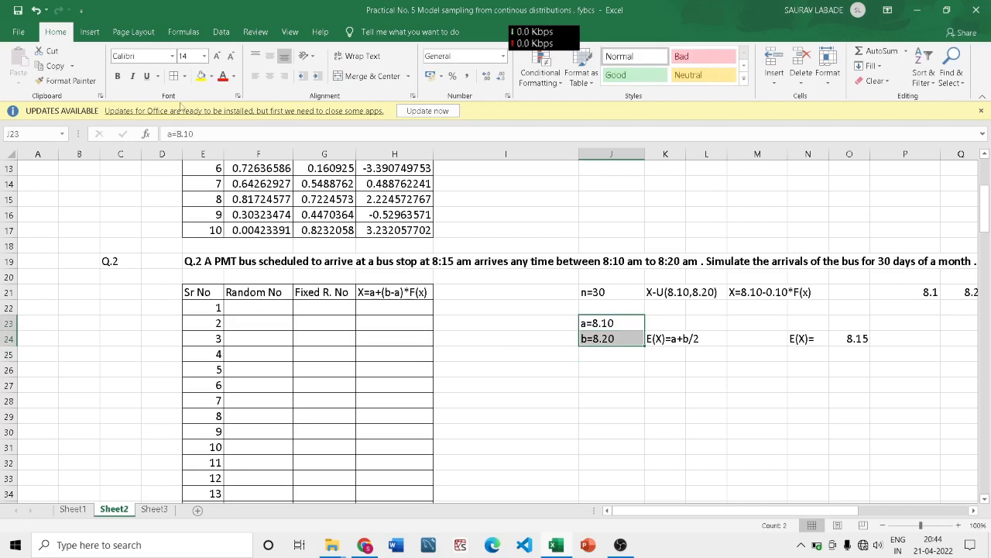
pyautogui.click(744, 417)
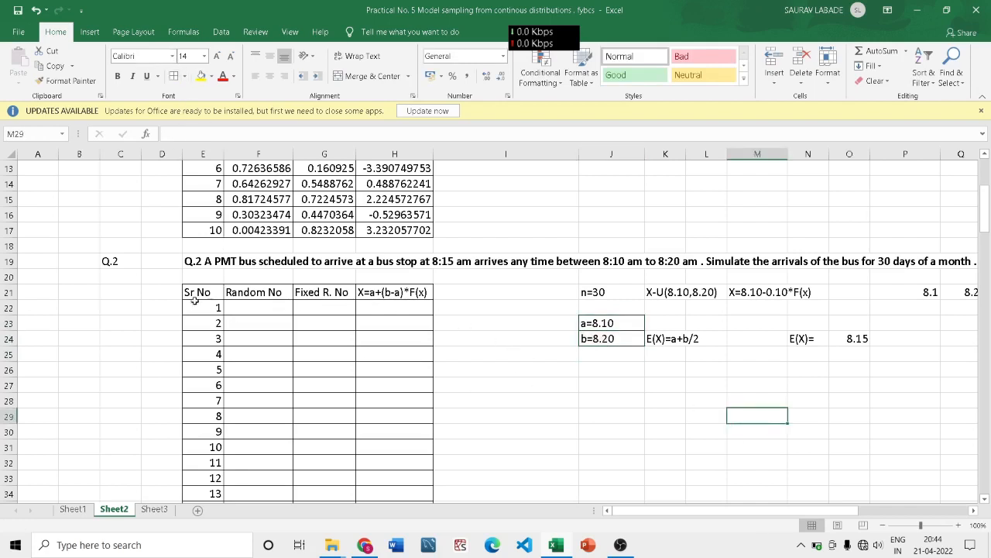
# - Compare the Q.2 distribution and sampling formula in row 21 with the Q.1 working, and widen column M slightly
pyautogui.click(699, 294)
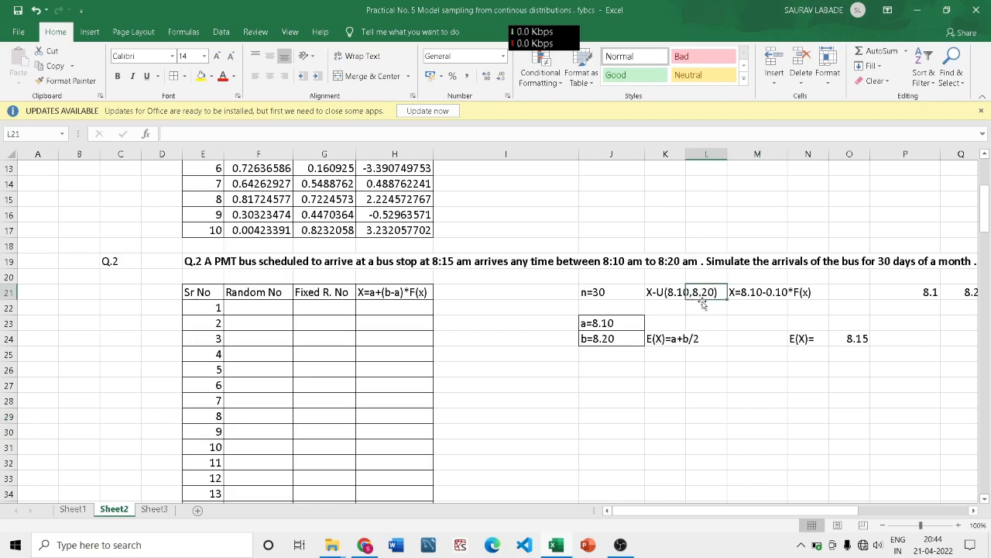
pyautogui.click(773, 303)
pyautogui.click(763, 293)
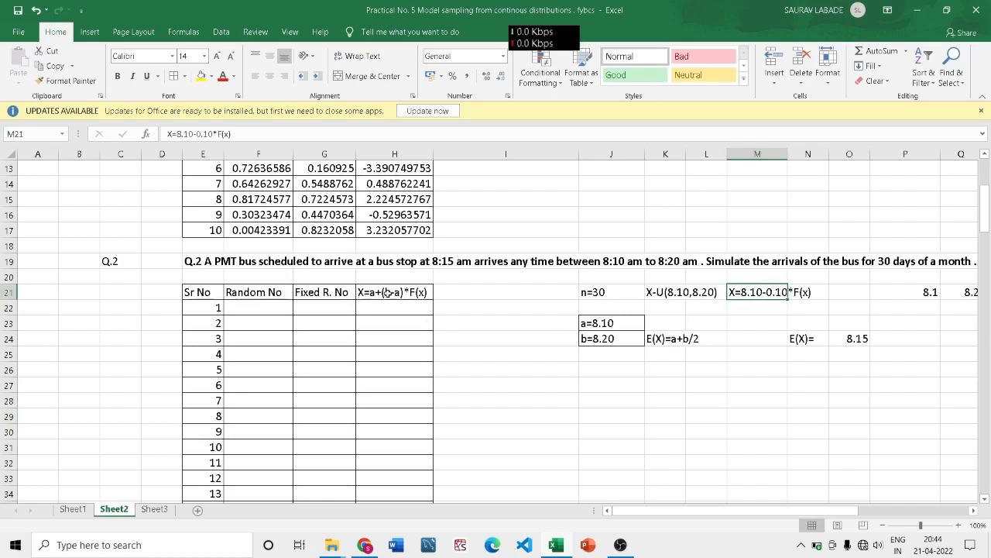
pyautogui.click(758, 326)
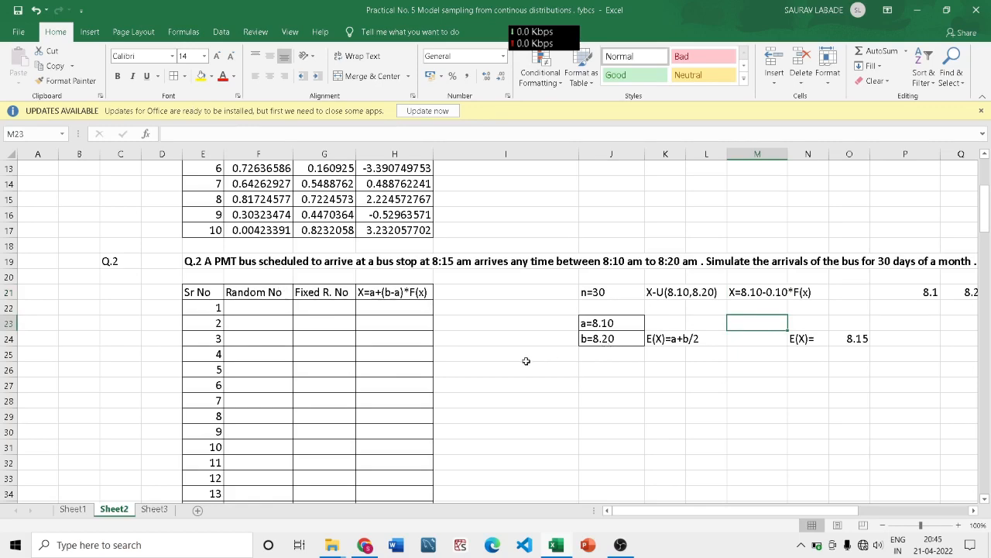
pyautogui.scroll(4, 528, 362)
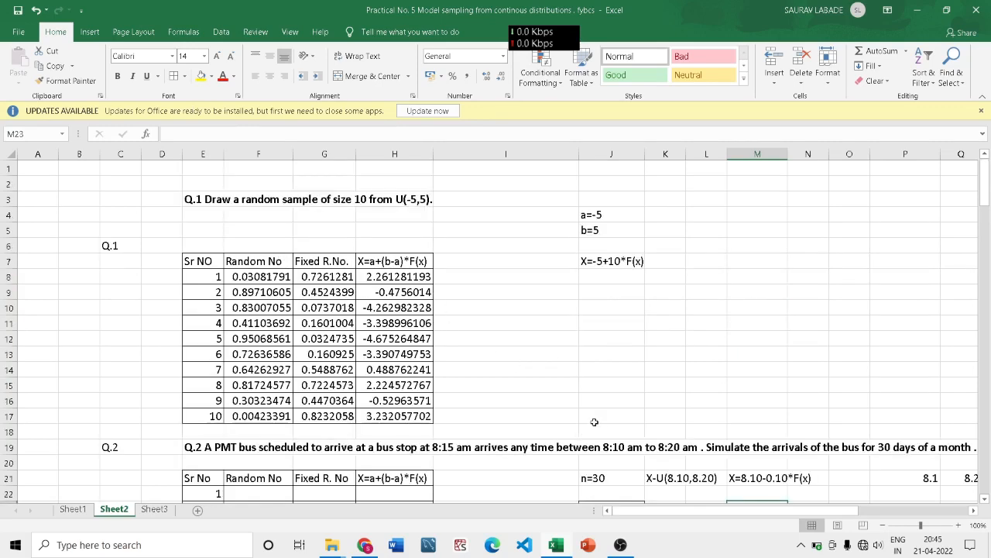
pyautogui.scroll(-4, 594, 423)
pyautogui.click(782, 294)
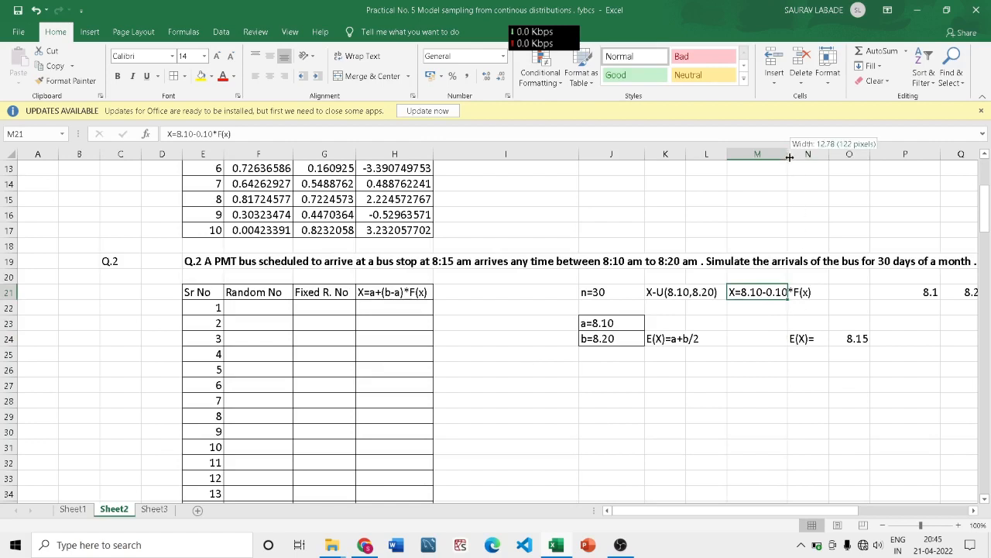
pyautogui.moveTo(792, 154); pyautogui.dragTo(798, 155)
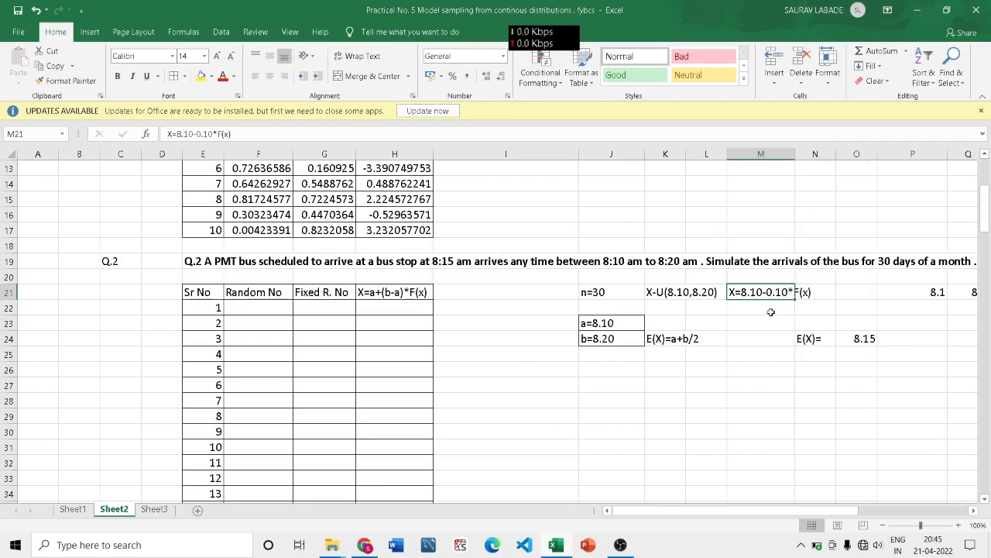
# - Compare the Q.2 sampling formula in M21 with the Q.1 working, and correct it to X=8.10+0.10*F(x)
pyautogui.scroll(4, 771, 313)
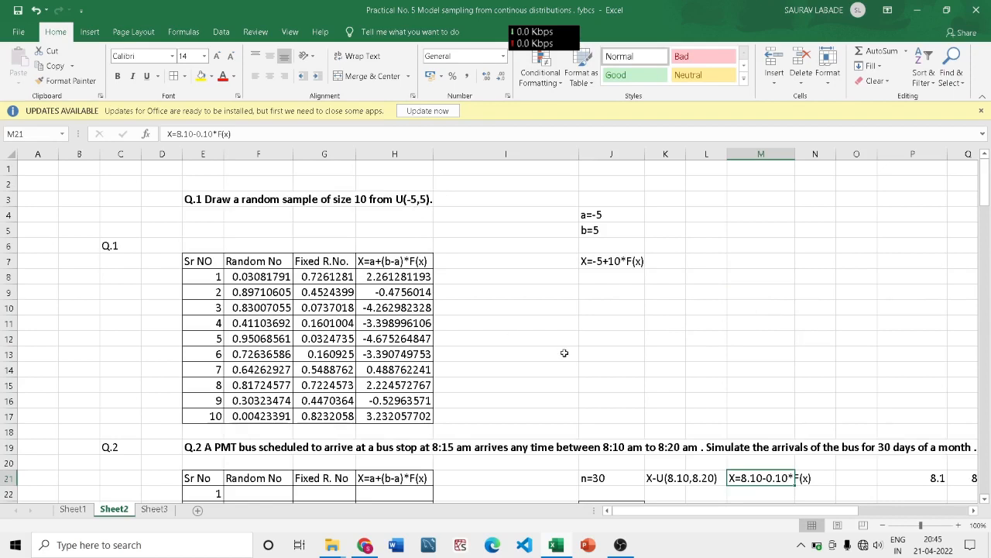
pyautogui.scroll(-4, 564, 349)
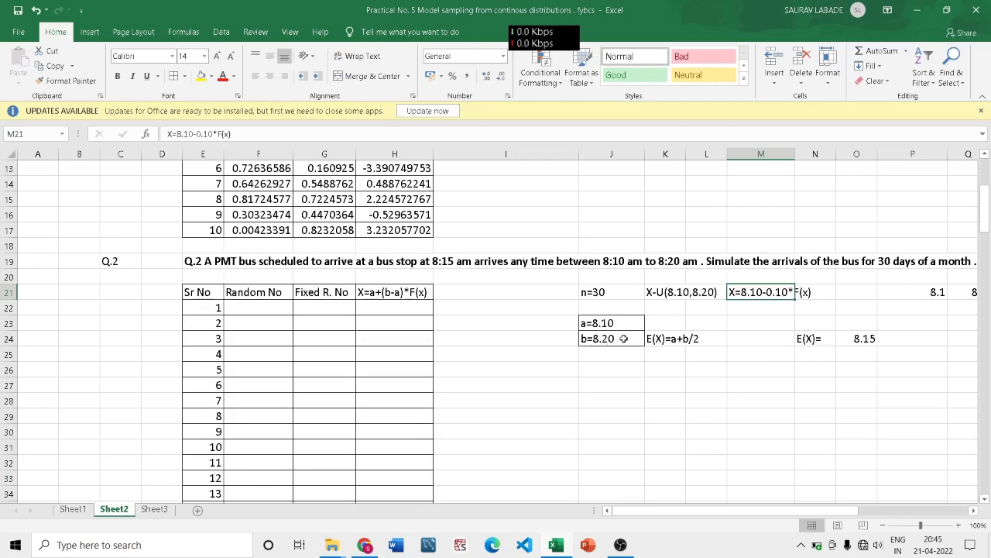
pyautogui.scroll(4, 624, 339)
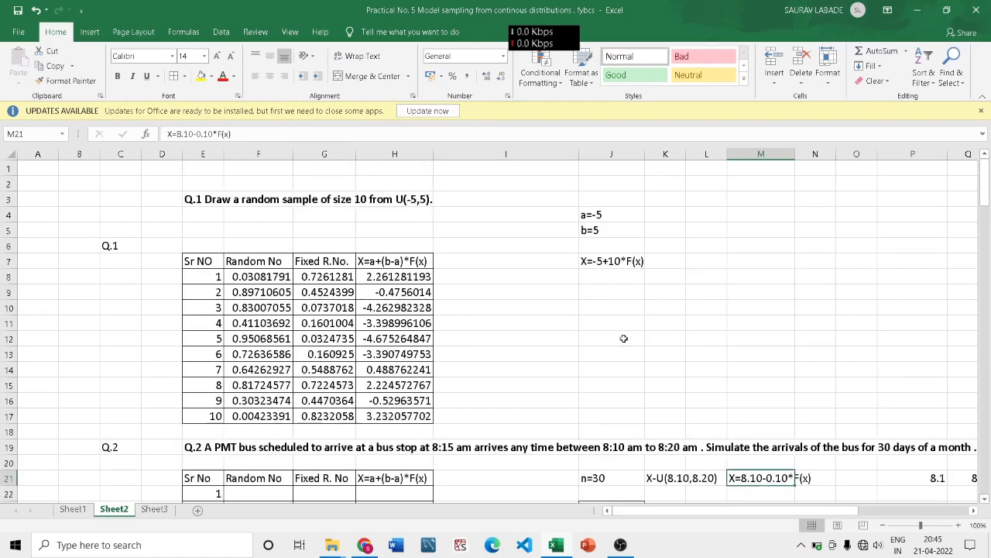
pyautogui.scroll(-4, 624, 339)
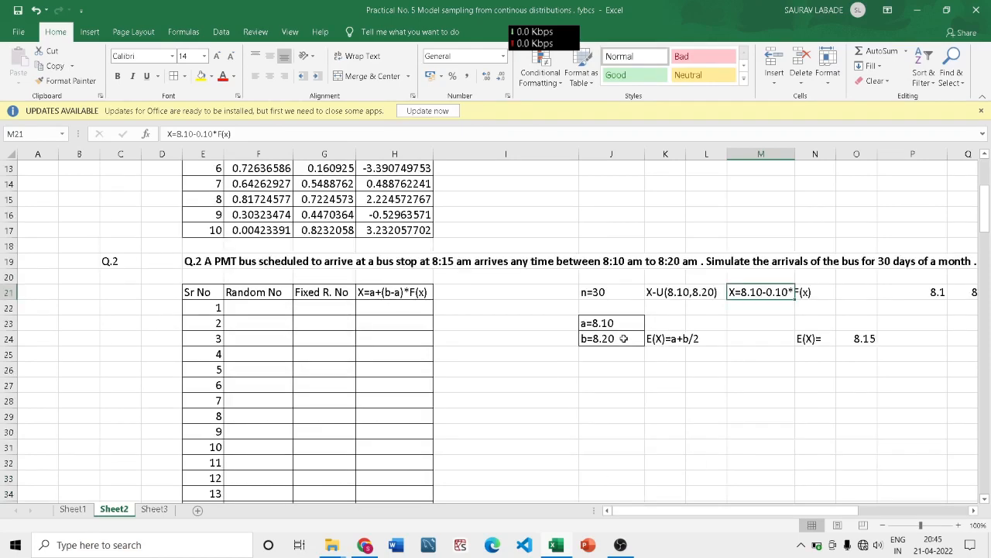
pyautogui.doubleClick(764, 292)
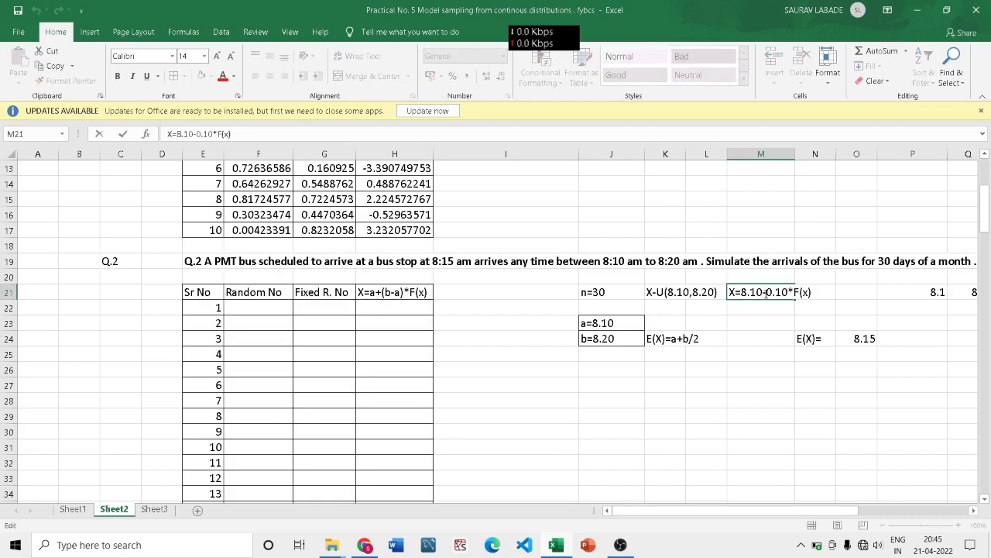
pyautogui.press('Delete')
pyautogui.write('+')
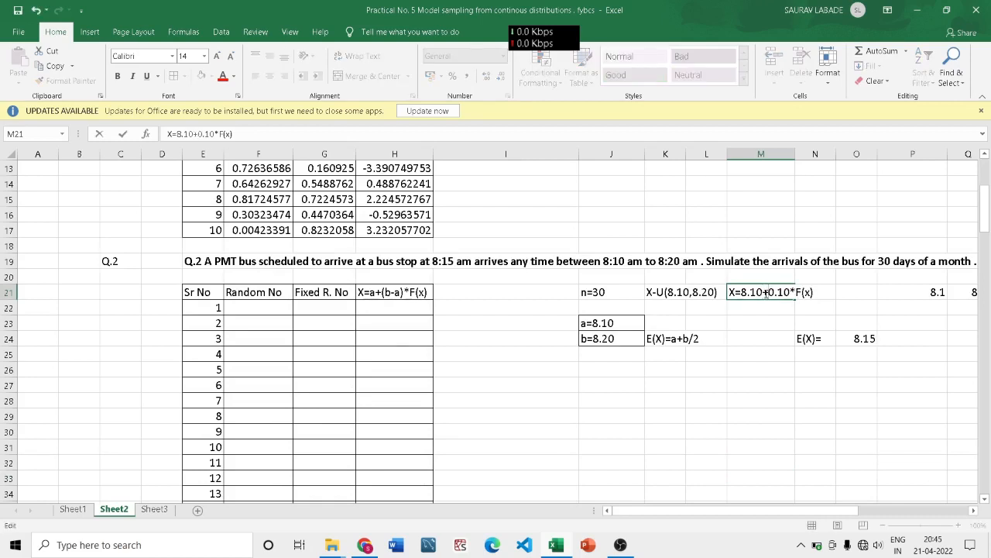
pyautogui.click(760, 385)
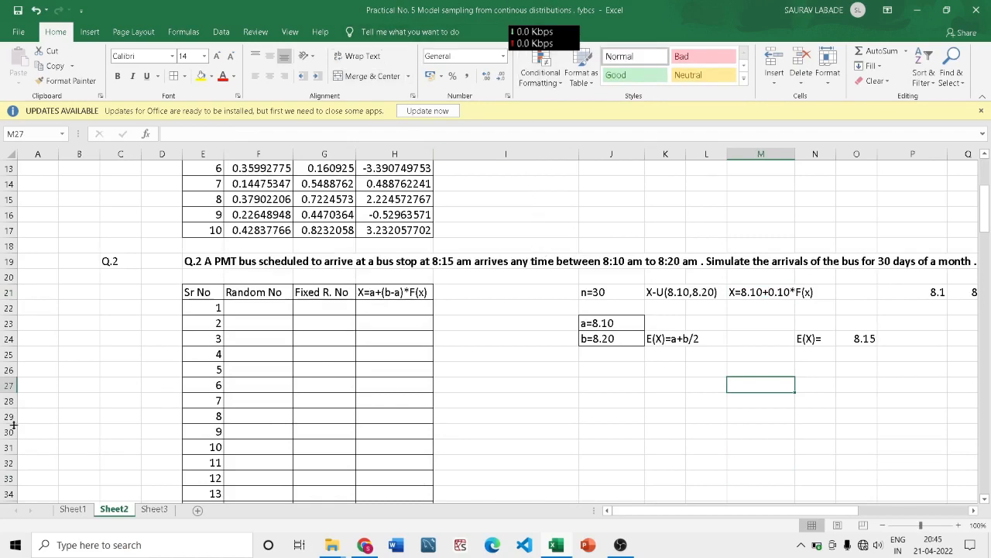
# - Review the worked Q.2 table and formula on Sheet1, and return to the empty Q.2 table on Sheet2
pyautogui.click(73, 509)
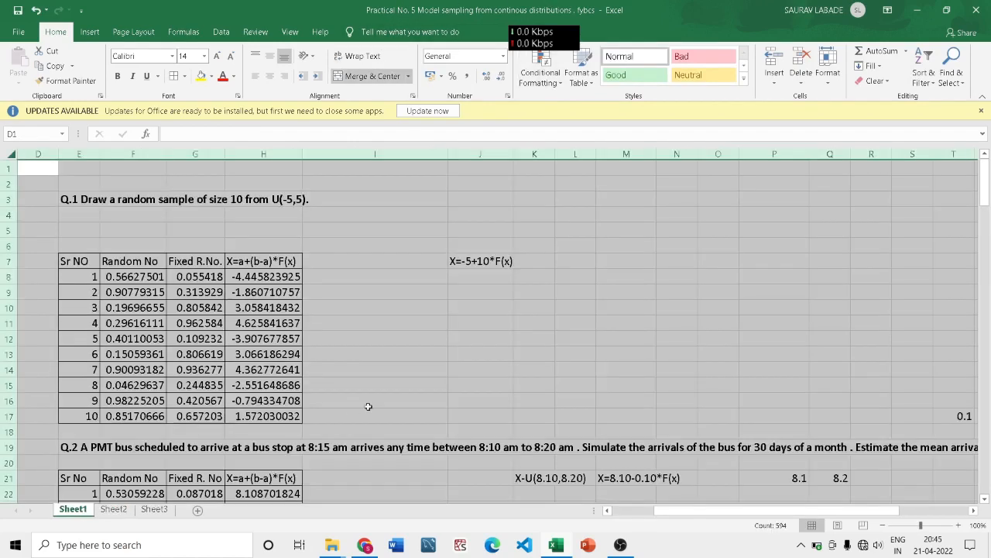
pyautogui.scroll(-4, 369, 406)
pyautogui.click(581, 350)
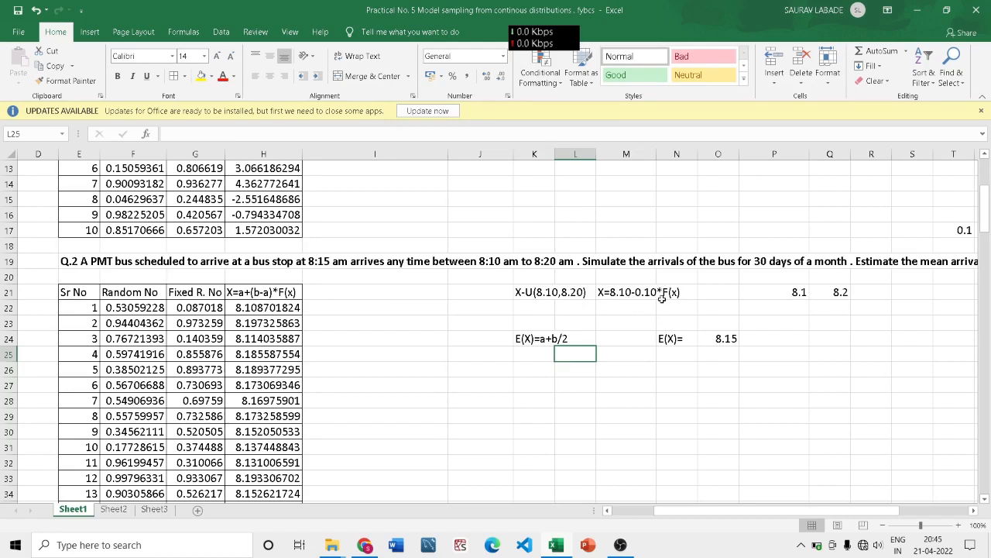
pyautogui.scroll(-4, 662, 298)
pyautogui.scroll(8, 660, 297)
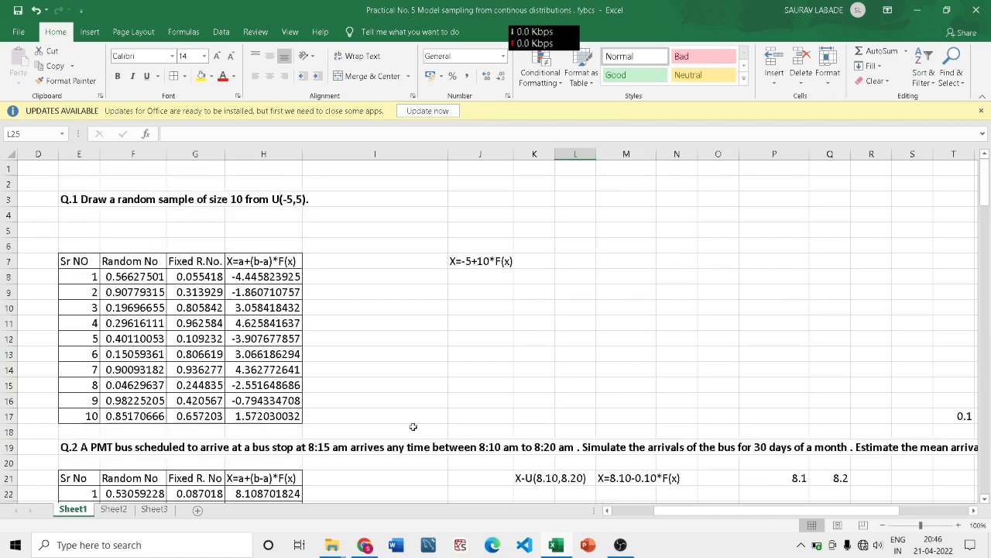
pyautogui.click(114, 510)
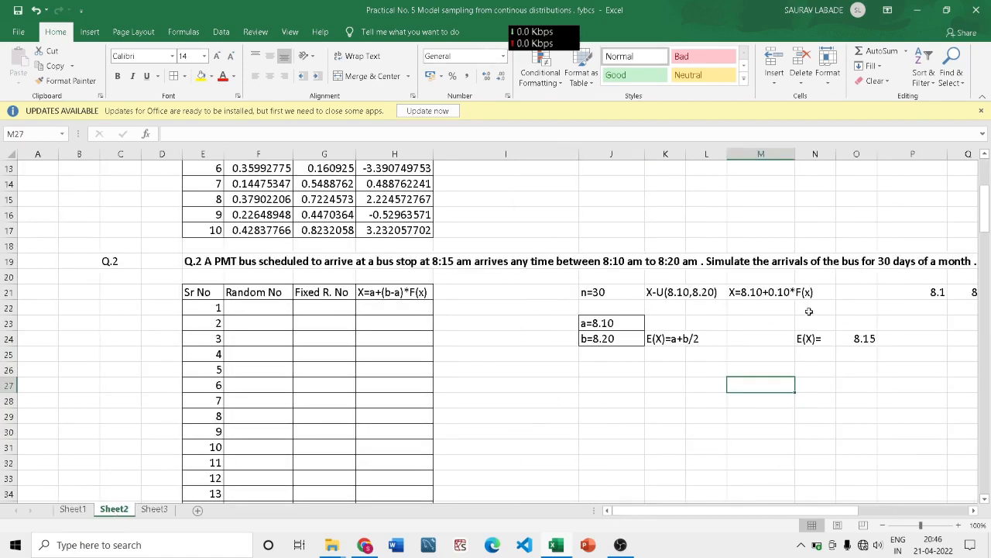
pyautogui.scroll(-4, 409, 374)
pyautogui.scroll(4, 400, 365)
# - Enter =rand() in F22 and fill it down the Q.2 Random No column for all 30 rows
pyautogui.click(269, 310)
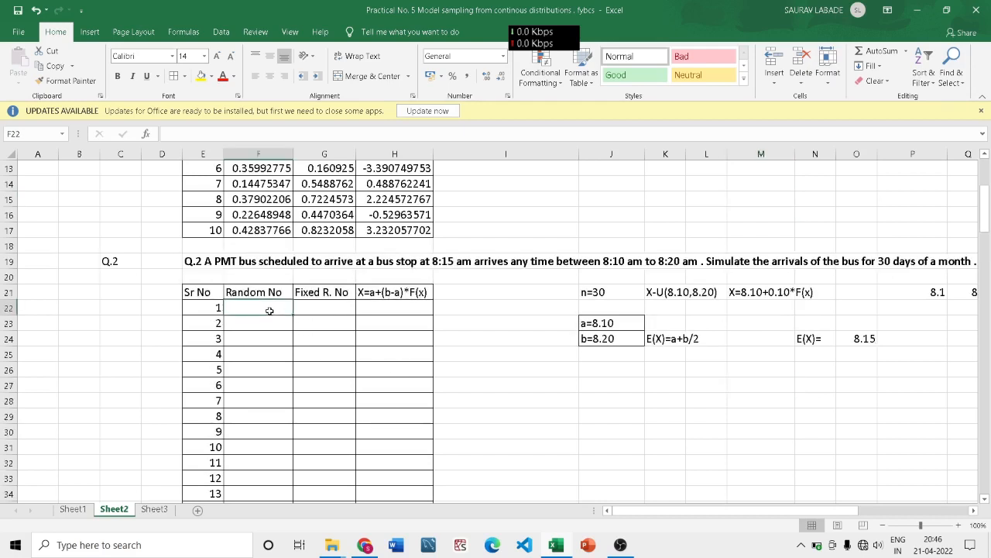
pyautogui.write('=rand()')
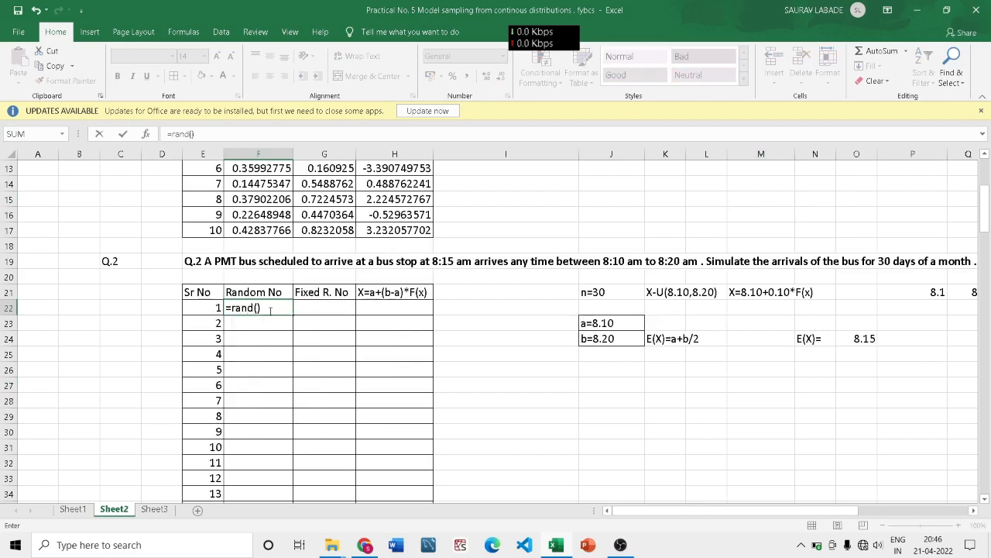
pyautogui.press('Return')
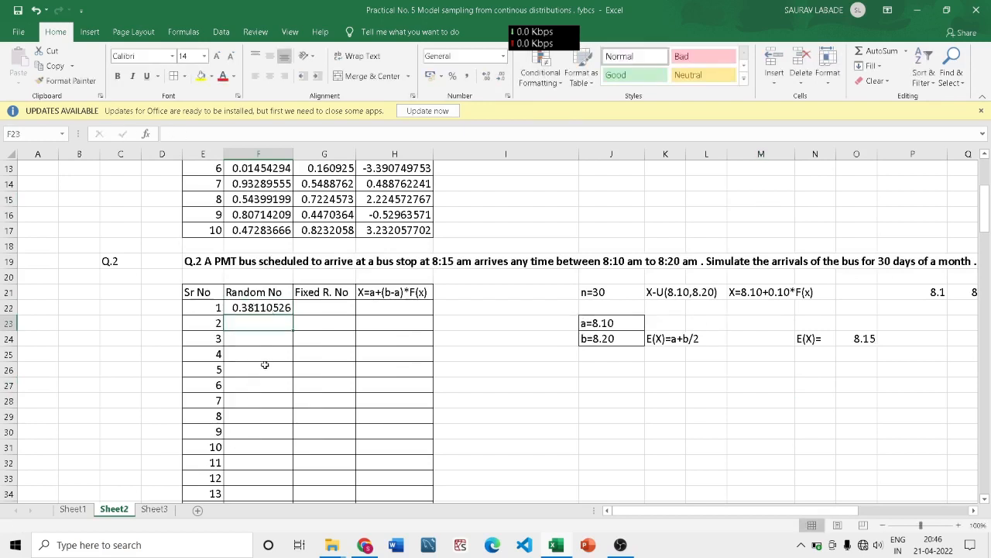
pyautogui.click(278, 307)
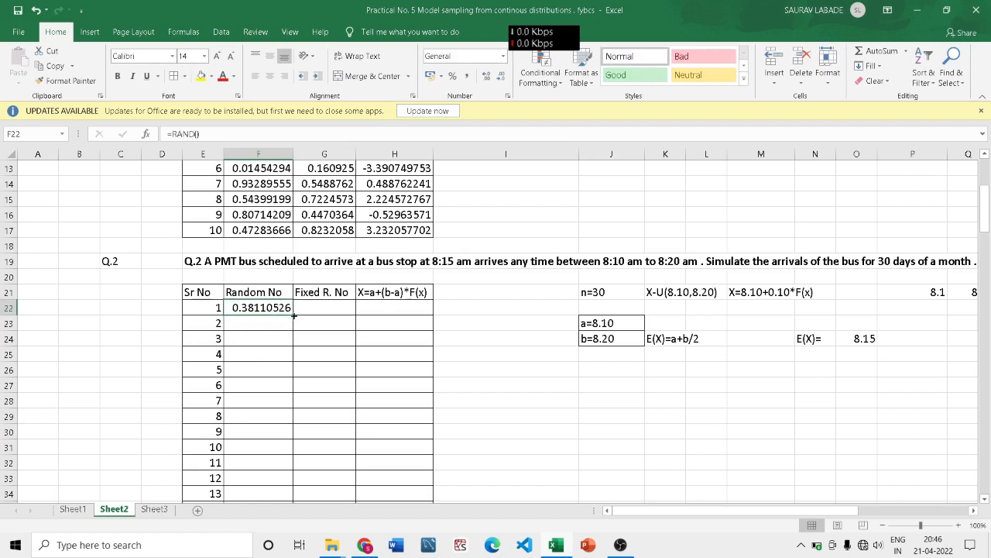
pyautogui.moveTo(291, 316); pyautogui.dragTo(263, 480)
pyautogui.scroll(10, 294, 480)
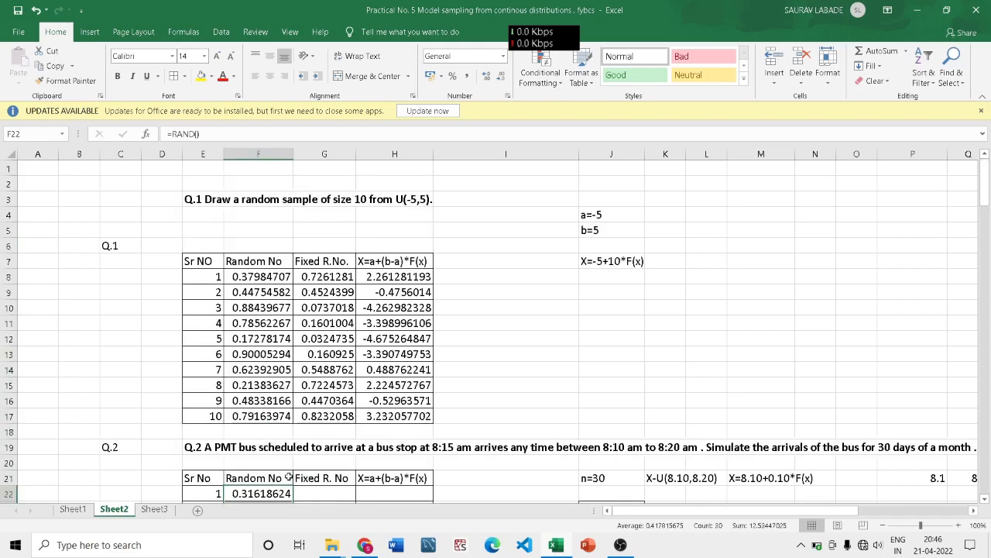
pyautogui.scroll(-4, 288, 478)
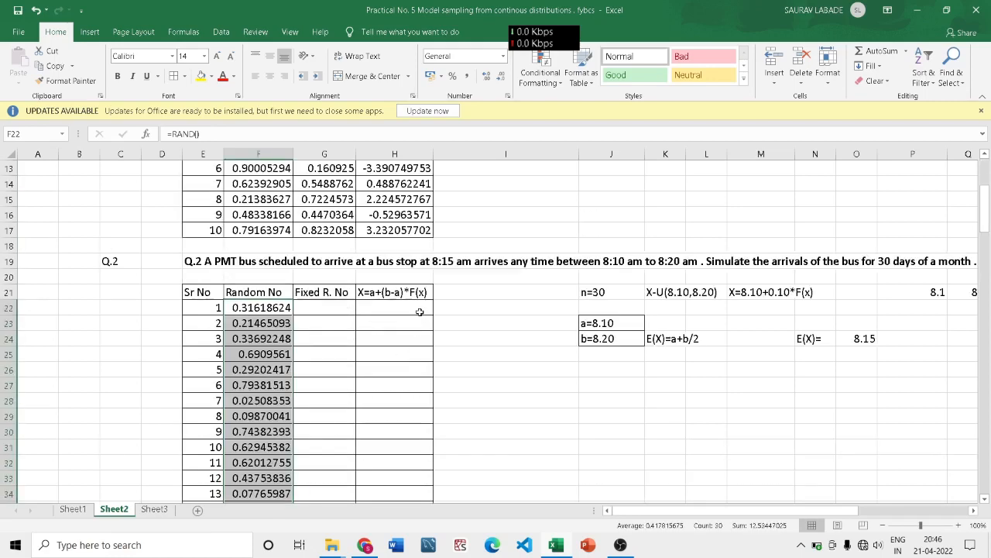
# - Copy the 30 Q.2 random numbers and paste them as values only into the Fixed R. No column from G22
pyautogui.click(330, 309)
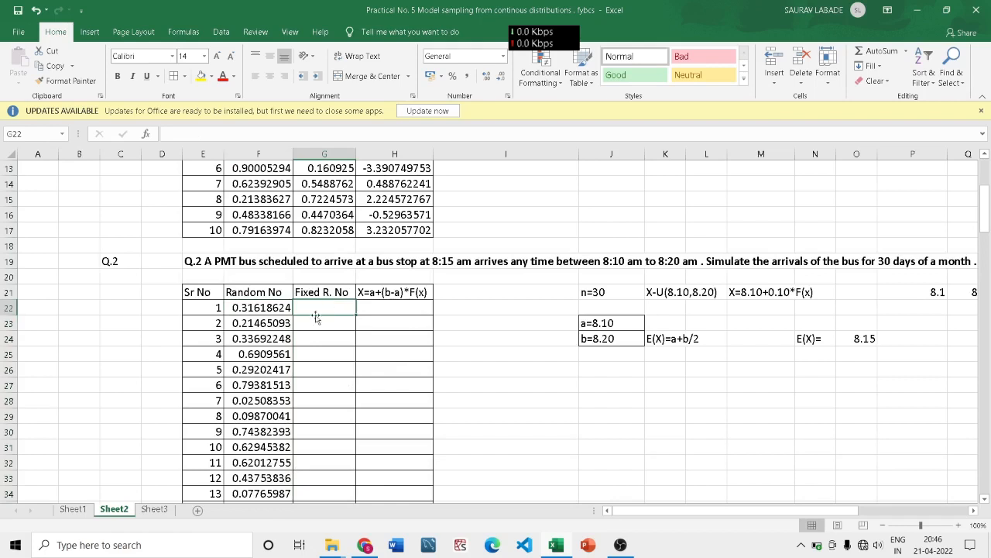
pyautogui.moveTo(261, 309); pyautogui.dragTo(253, 472)
pyautogui.scroll(10, 254, 471)
pyautogui.scroll(-4, 254, 471)
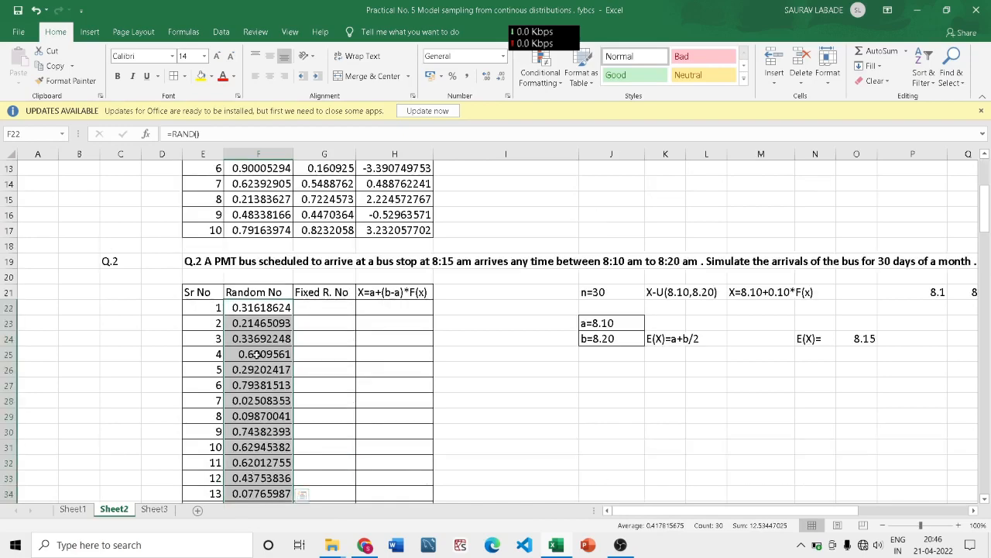
pyautogui.rightClick(258, 340)
pyautogui.click(288, 65)
pyautogui.click(331, 307)
pyautogui.rightClick(332, 308)
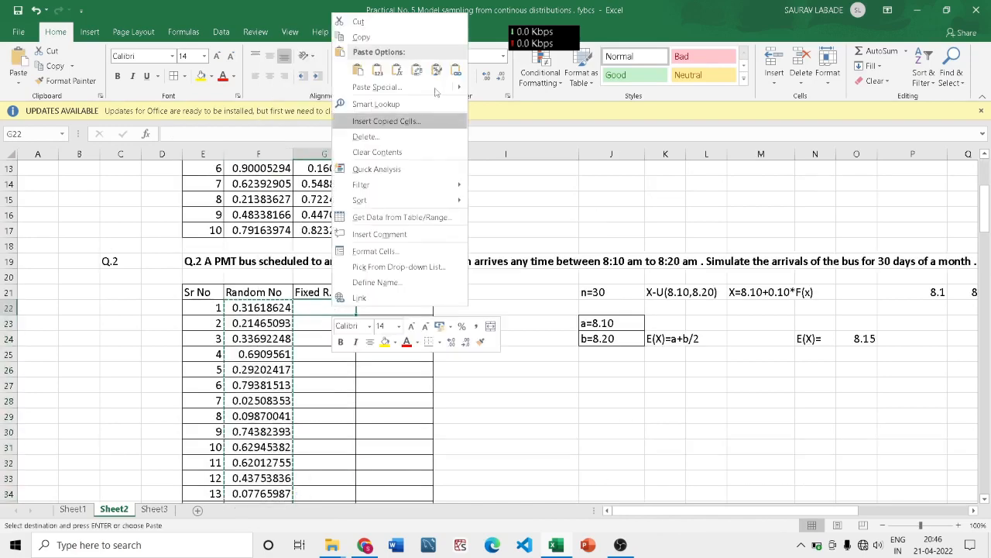
pyautogui.click(377, 88)
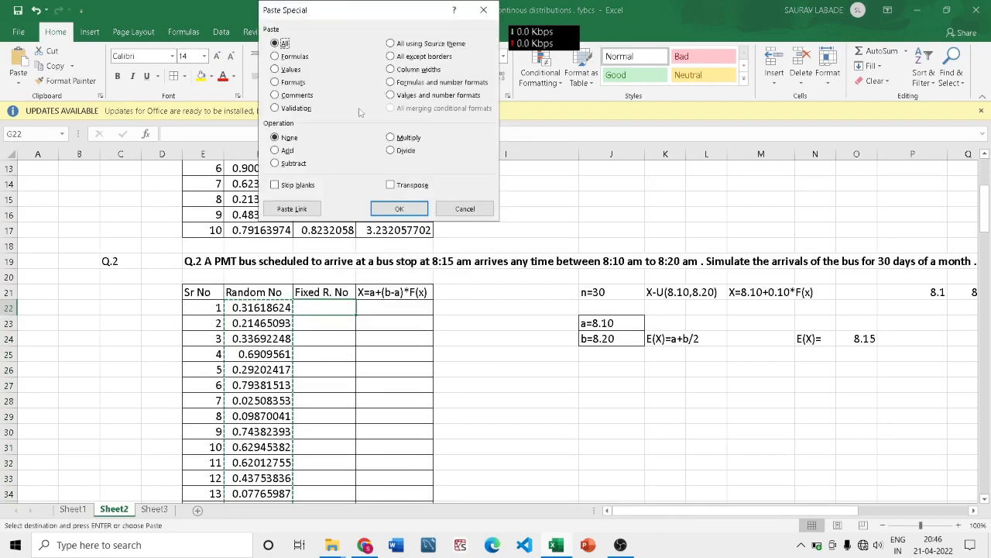
pyautogui.click(295, 70)
pyautogui.click(399, 209)
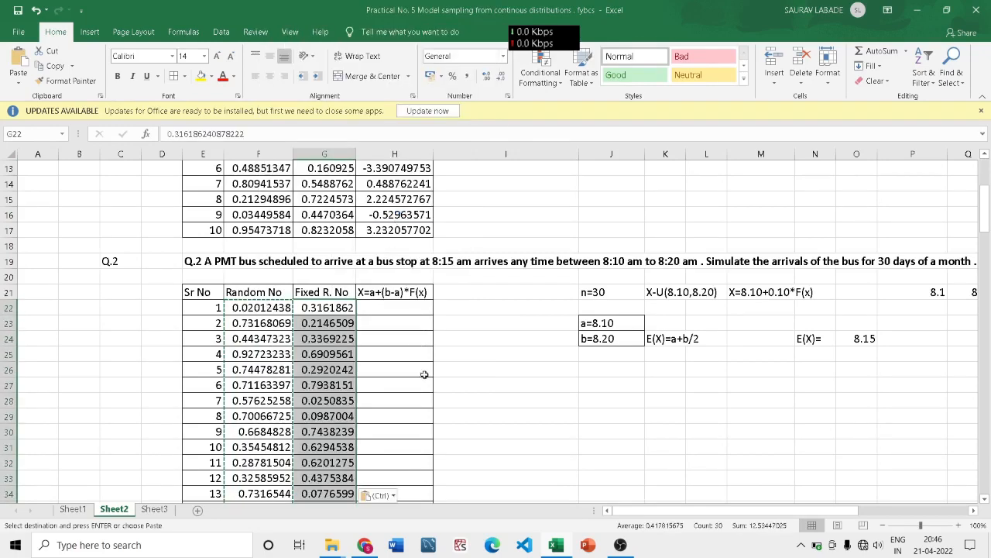
pyautogui.scroll(-4, 423, 362)
pyautogui.scroll(4, 424, 357)
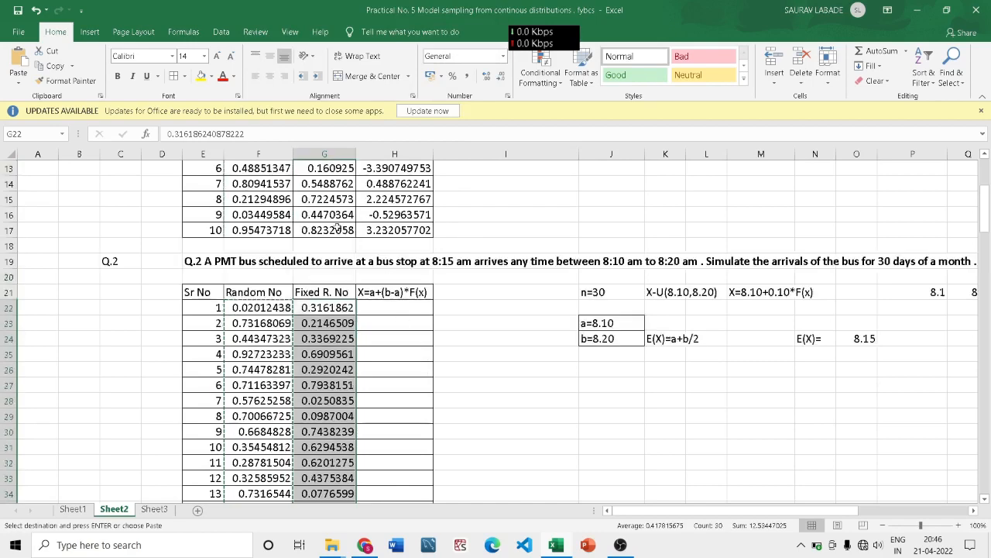
# - Enter the sampling formula =8.10+0.10*G22 in H22 for the first bus arrival
pyautogui.click(406, 305)
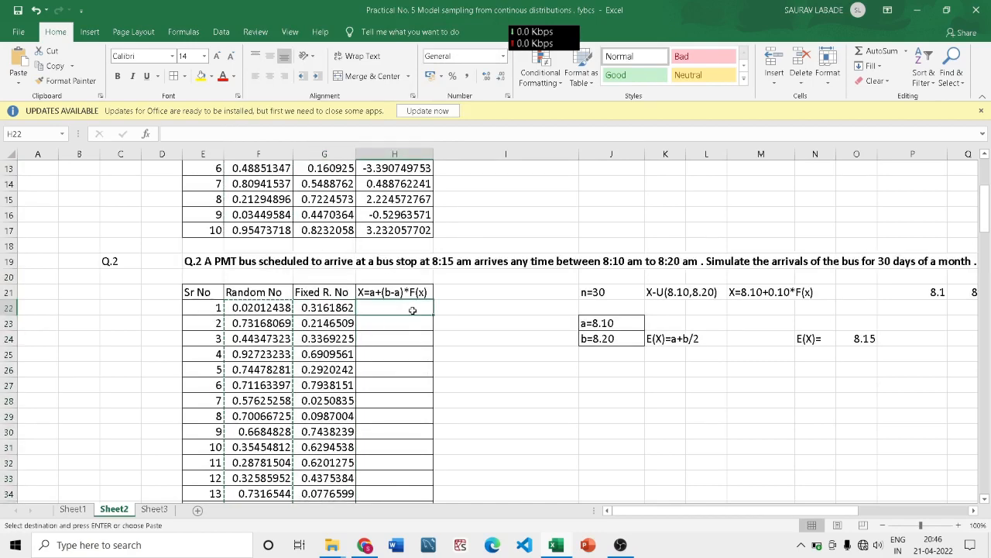
pyautogui.write('=')
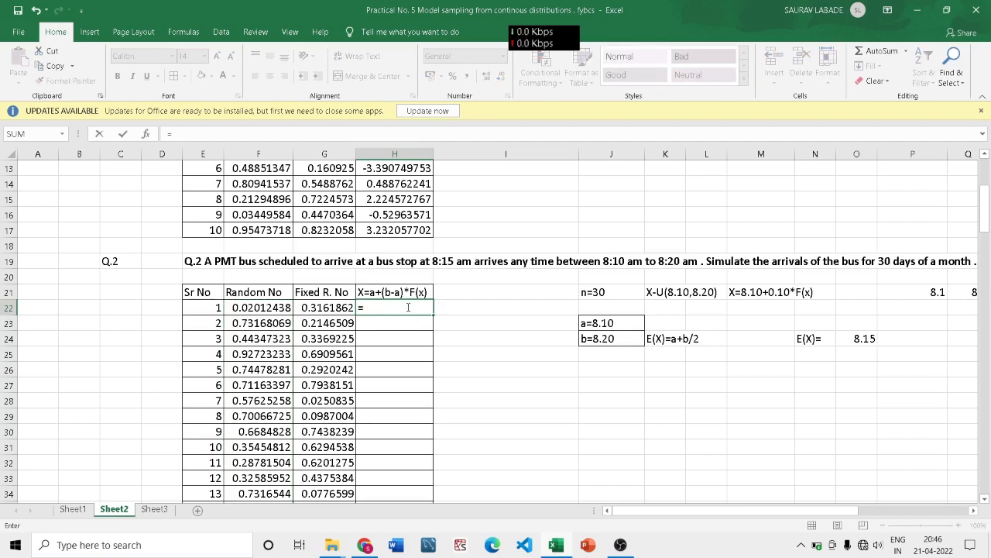
pyautogui.write('8.10')
pyautogui.write('+0.10')
pyautogui.moveTo(985, 232)
pyautogui.mouseDown()
pyautogui.moveTo(985, 214)
pyautogui.moveTo(987, 235)
pyautogui.mouseUp()
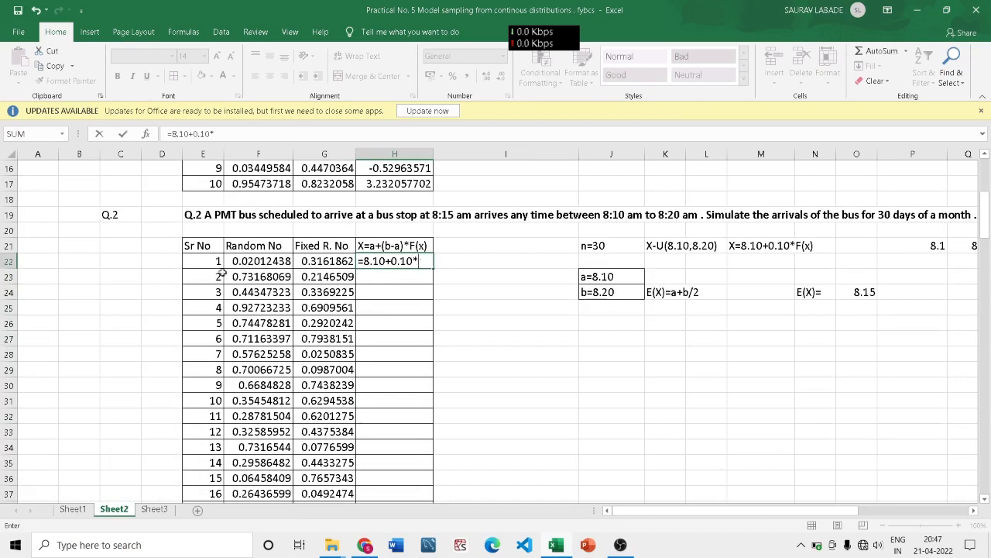
pyautogui.click(315, 266)
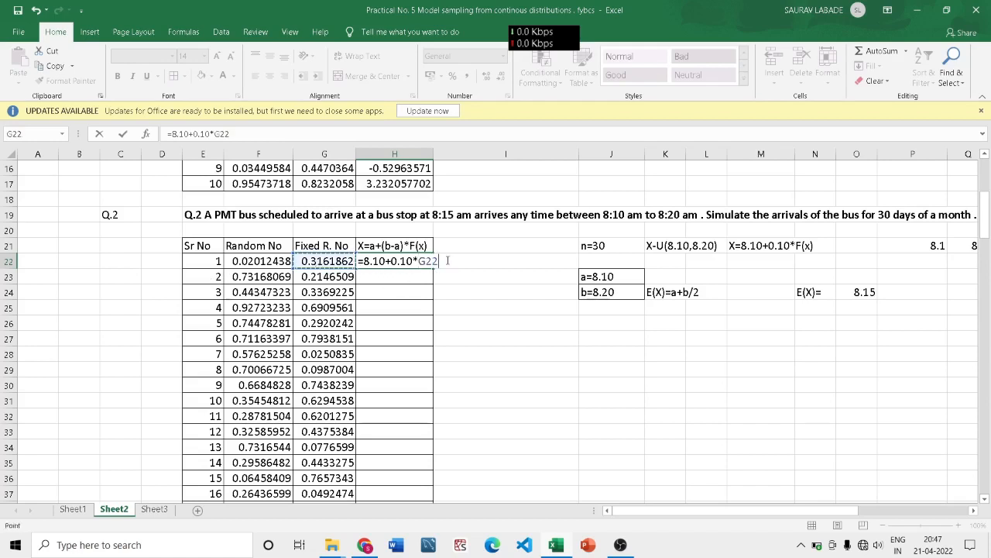
pyautogui.press('Return')
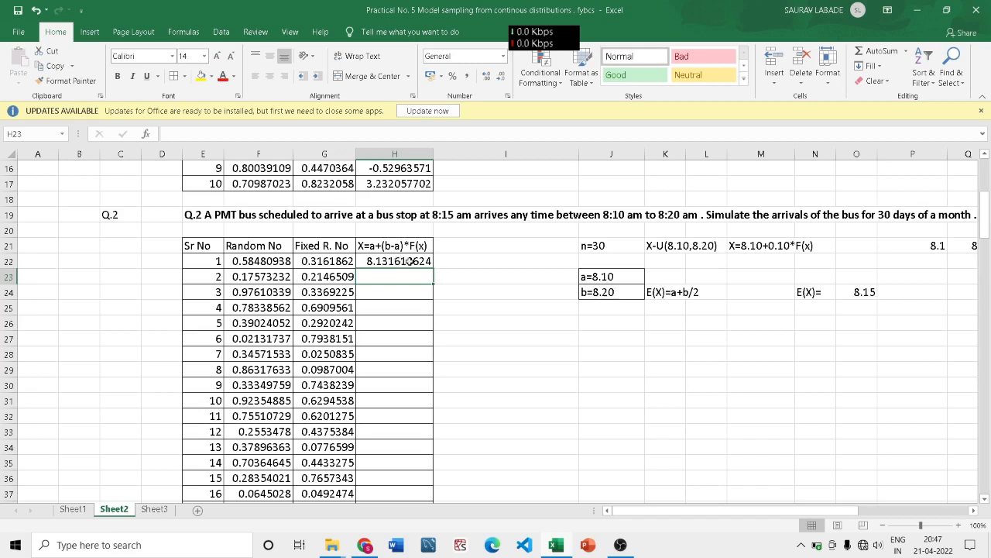
pyautogui.click(425, 261)
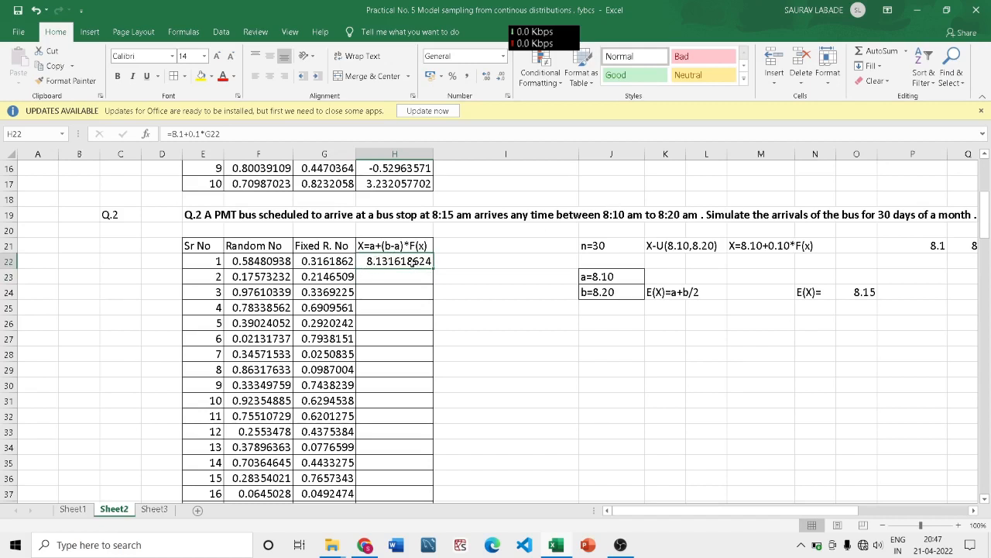
# - Note the Q.2 distribution as U-(8.10,8.20) in cell I20 above the table
pyautogui.click(496, 230)
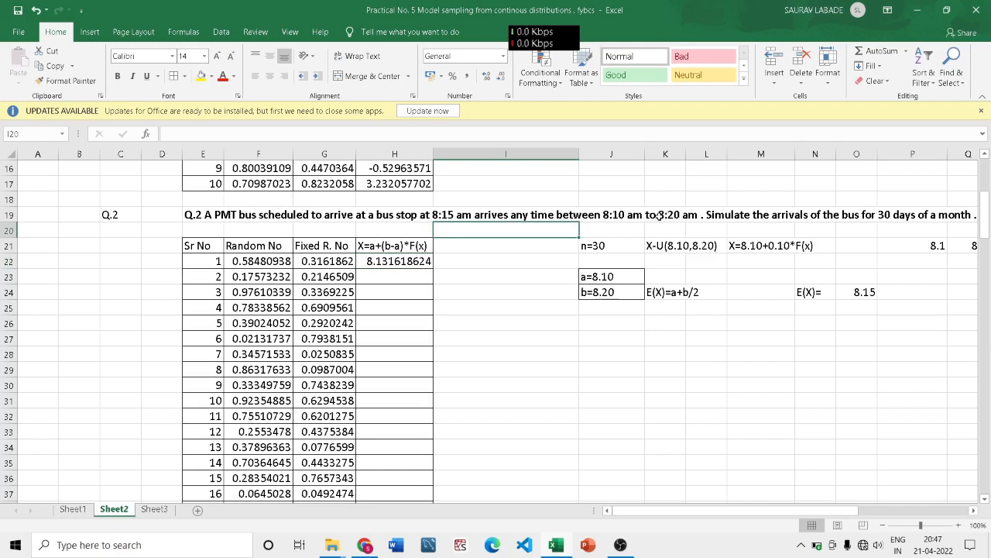
pyautogui.write('U')
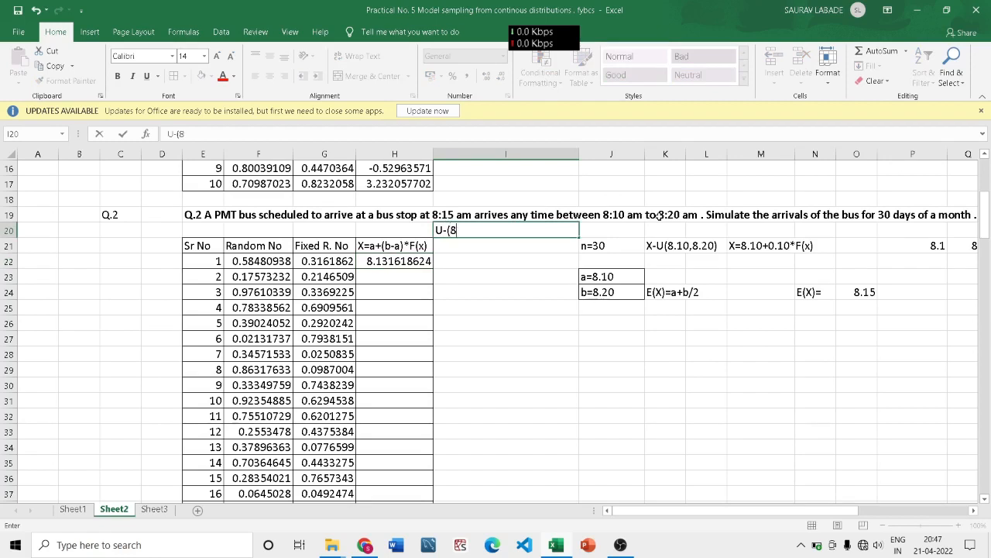
pyautogui.write('-(8')
pyautogui.press('Return')
pyautogui.write('10')
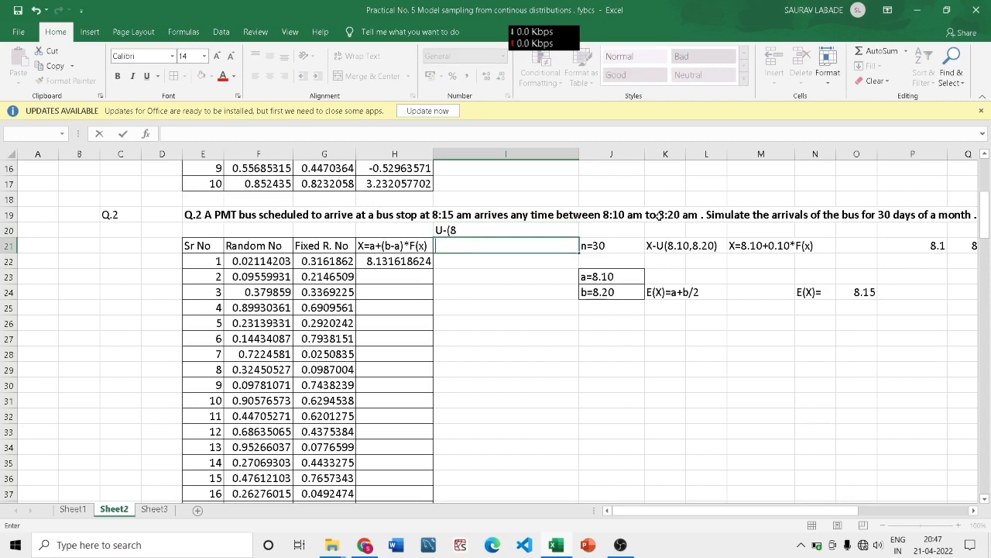
pyautogui.press('Up')
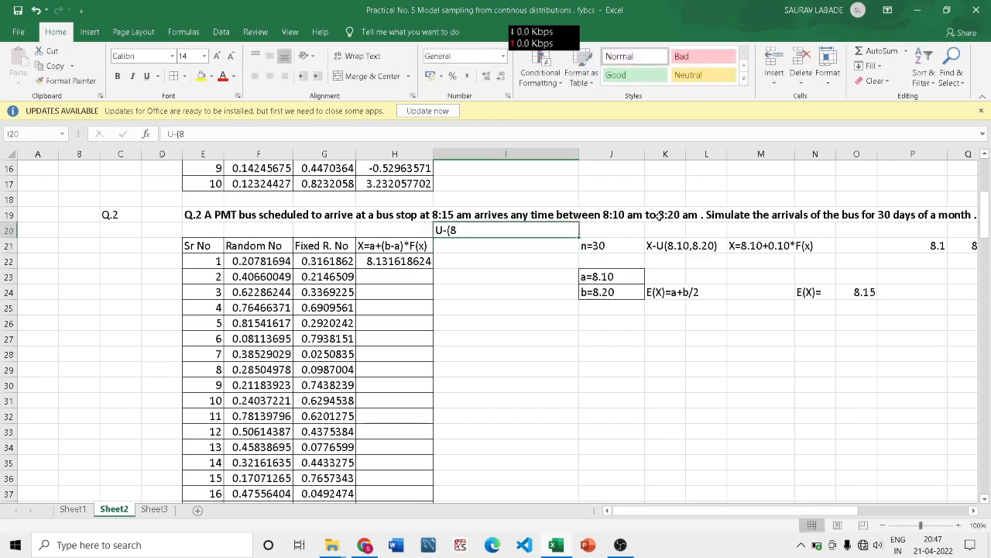
pyautogui.doubleClick(479, 232)
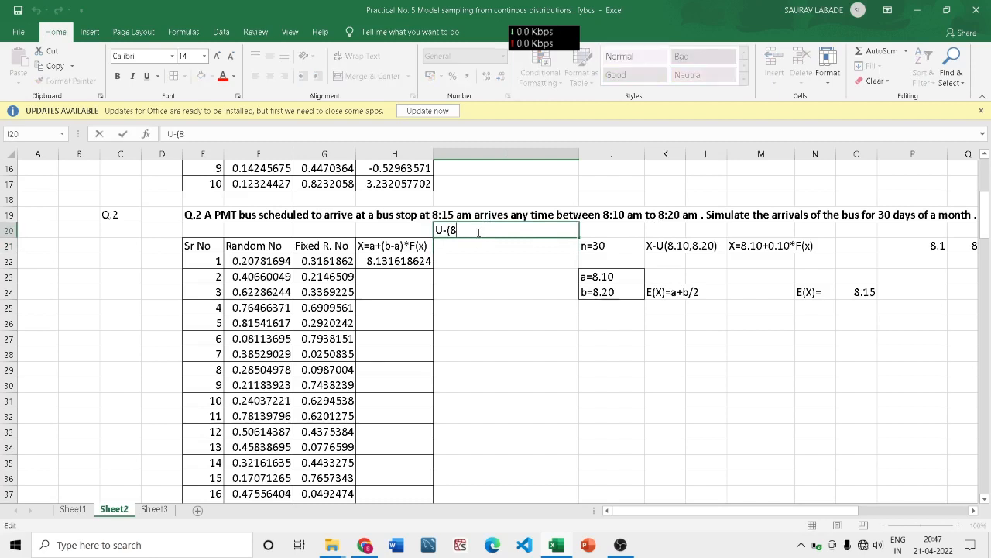
pyautogui.write('.10,8.20')
pyautogui.click(527, 261)
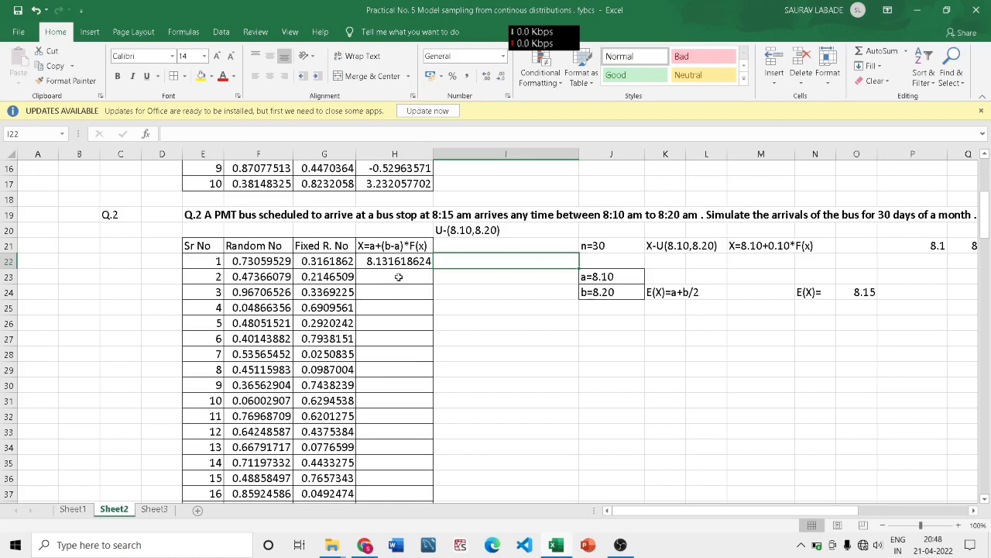
# - Fill the bus arrival formula from H22 down to H51 to cover all 30 days of Q.2
pyautogui.click(401, 256)
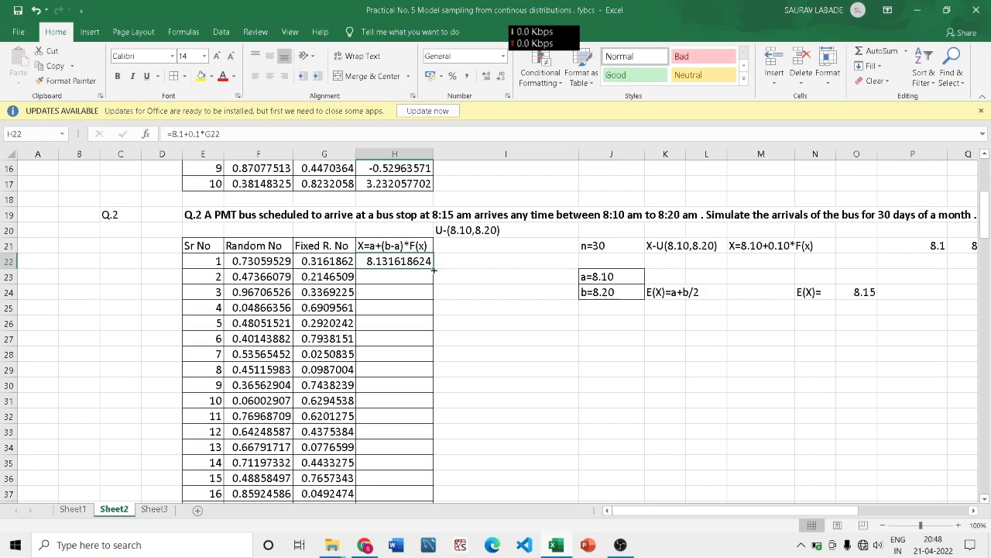
pyautogui.moveTo(433, 267); pyautogui.dragTo(405, 467)
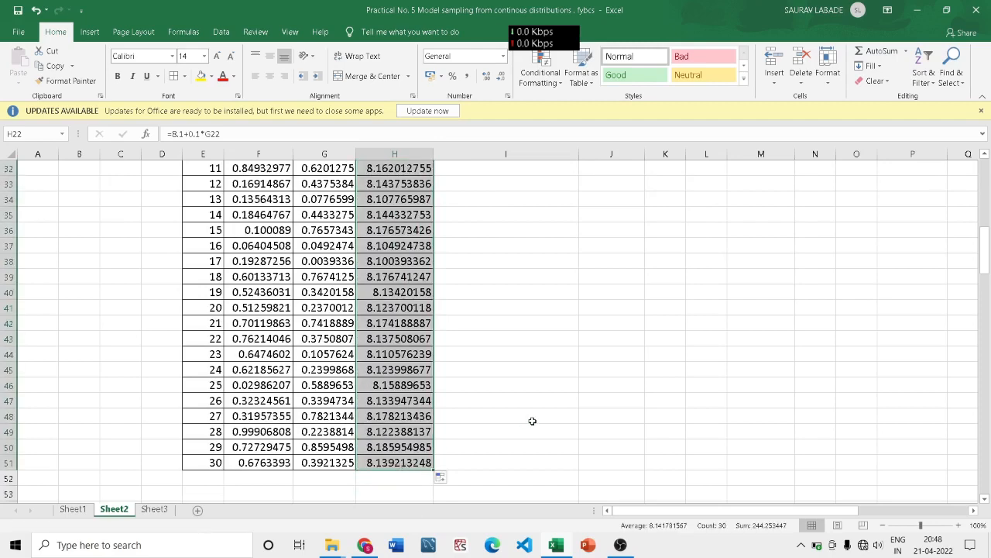
pyautogui.scroll(8, 345, 454)
pyautogui.scroll(-4, 411, 422)
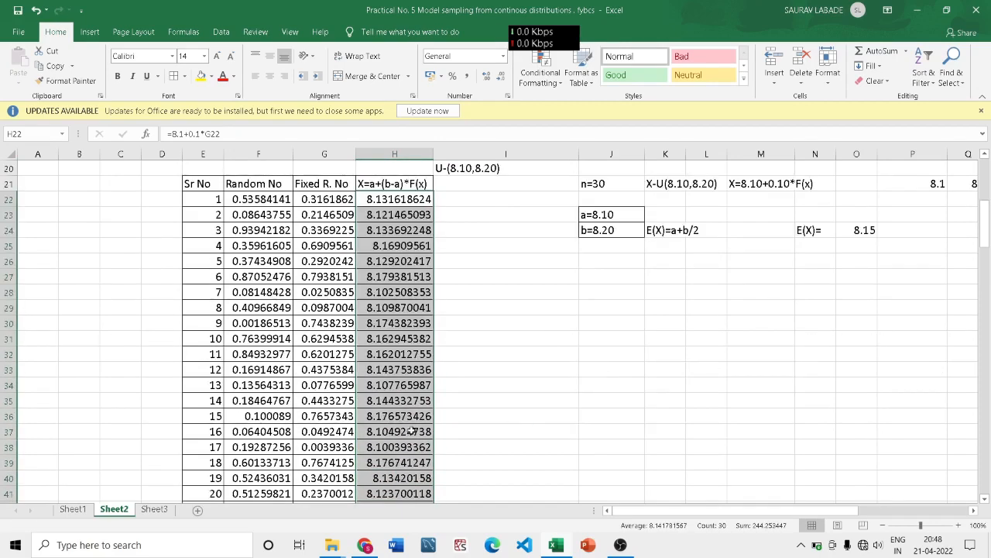
pyautogui.scroll(-4, 411, 431)
pyautogui.scroll(4, 412, 432)
pyautogui.scroll(4, 413, 432)
pyautogui.scroll(-4, 413, 431)
pyautogui.scroll(1, 987, 200)
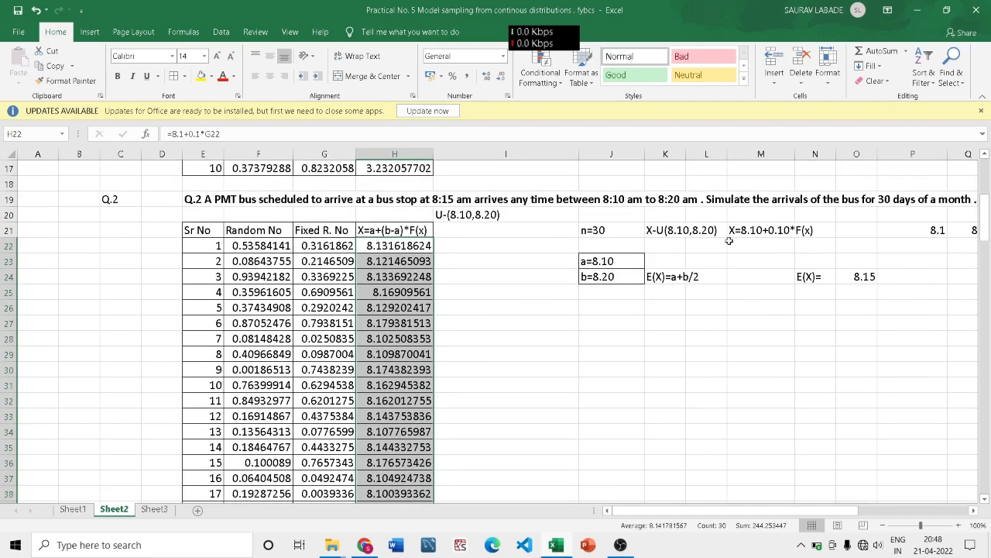
pyautogui.click(474, 259)
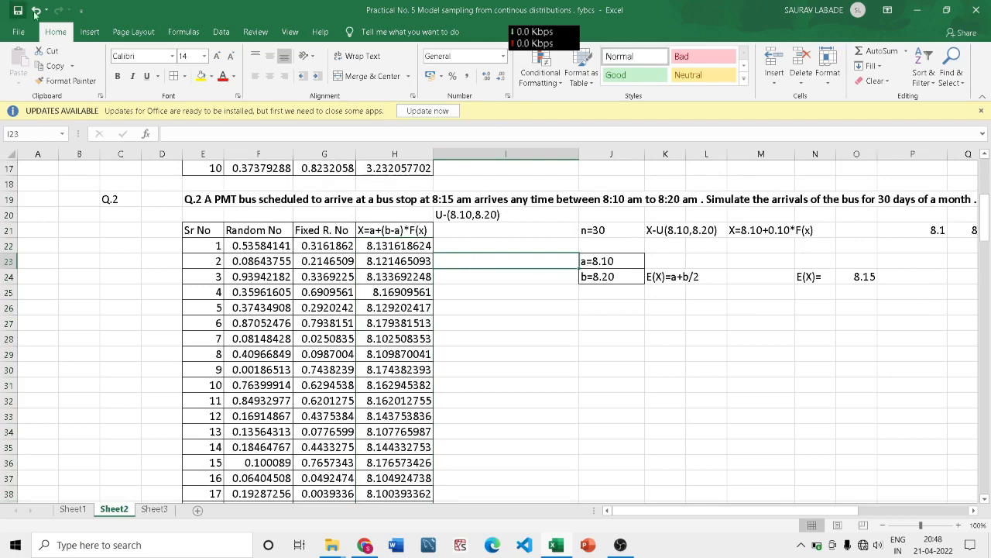
# - Compare the Q.3 table's Random No and Fixed R. No columns with the completed Q.1 and Q.2 tables
pyautogui.moveTo(985, 223); pyautogui.dragTo(984, 290)
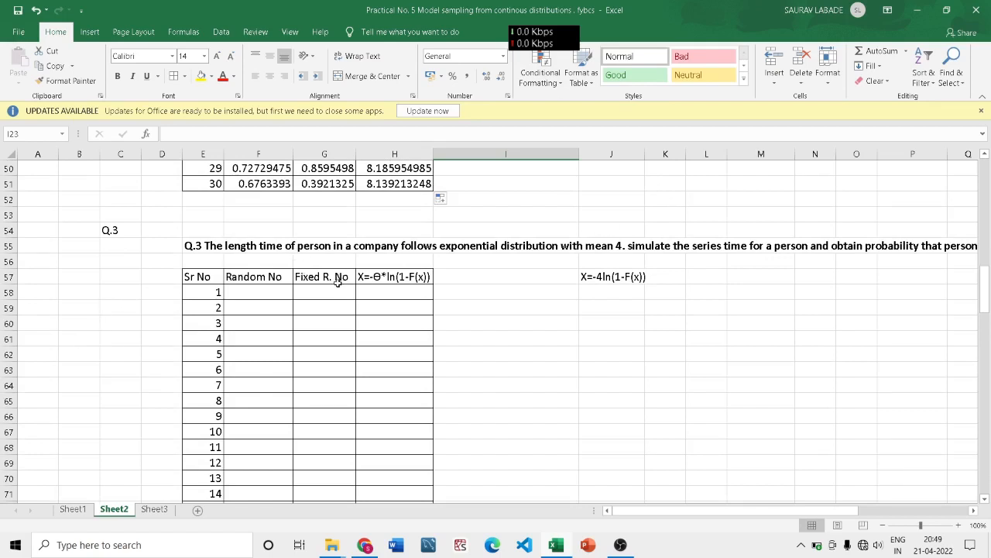
pyautogui.click(263, 277)
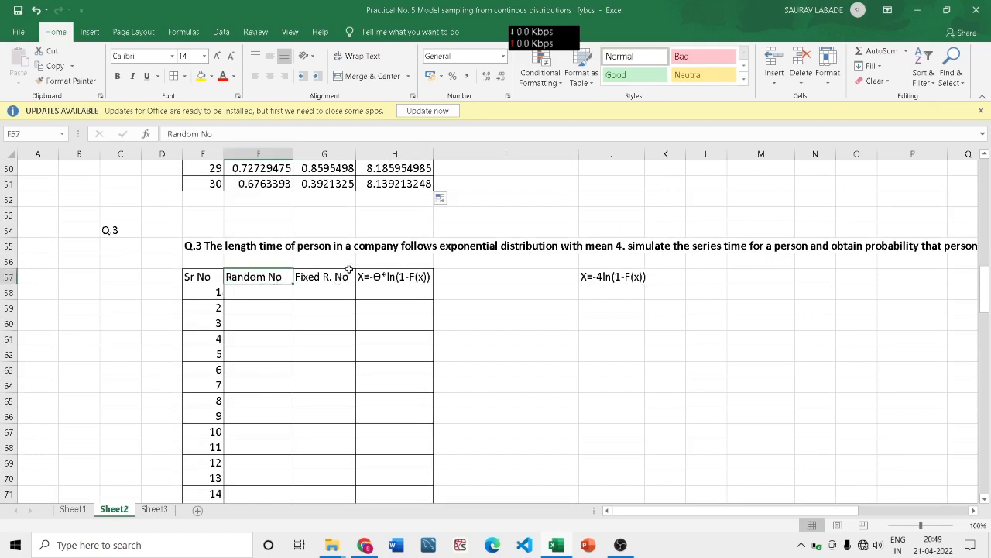
pyautogui.click(325, 278)
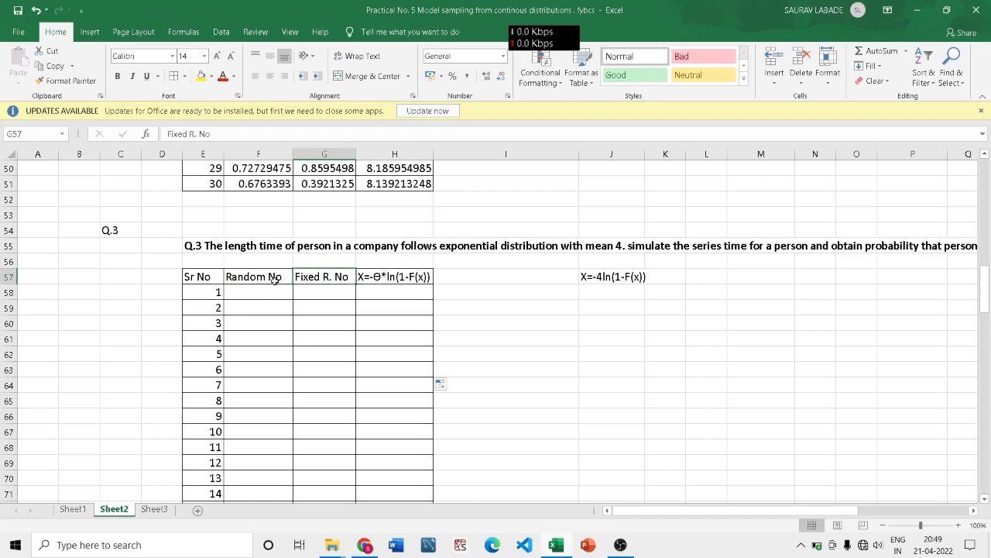
pyautogui.scroll(4, 277, 281)
pyautogui.scroll(6, 294, 278)
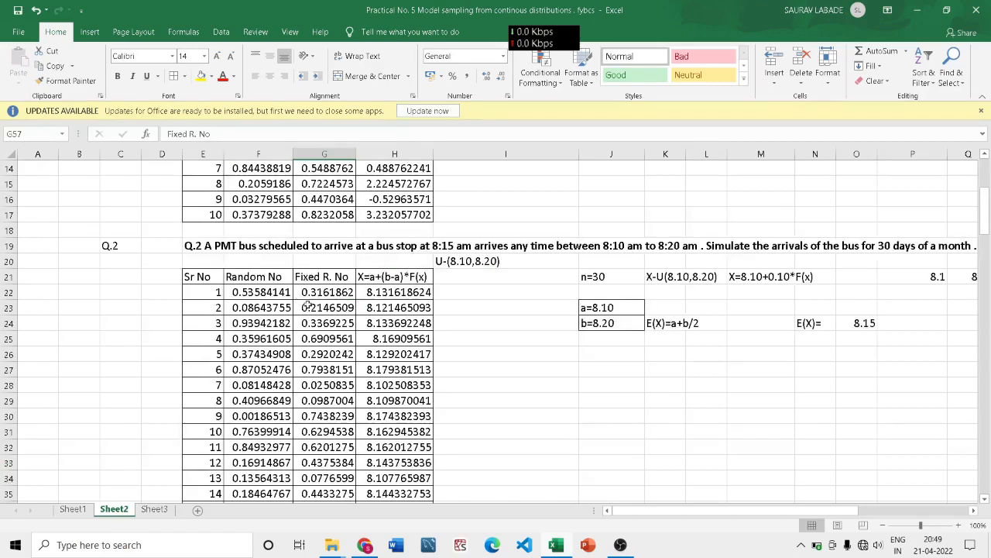
pyautogui.scroll(-10, 310, 310)
pyautogui.scroll(-8, 315, 315)
pyautogui.scroll(8, 315, 315)
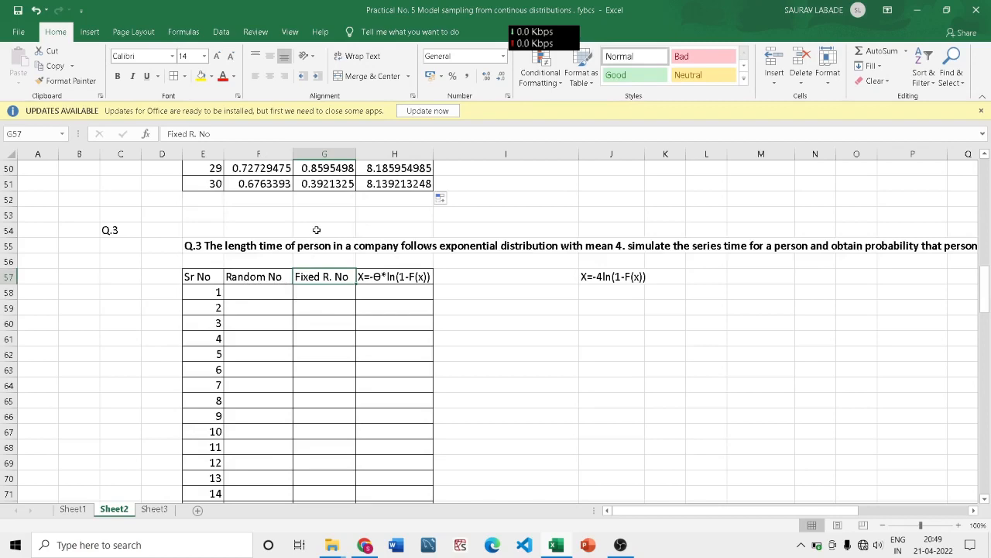
pyautogui.scroll(8, 321, 230)
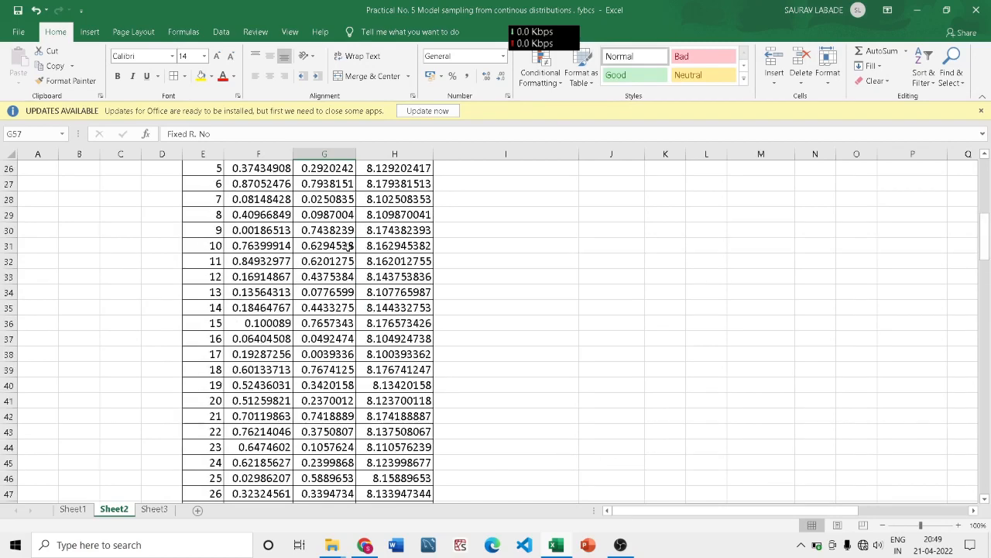
pyautogui.scroll(4, 356, 263)
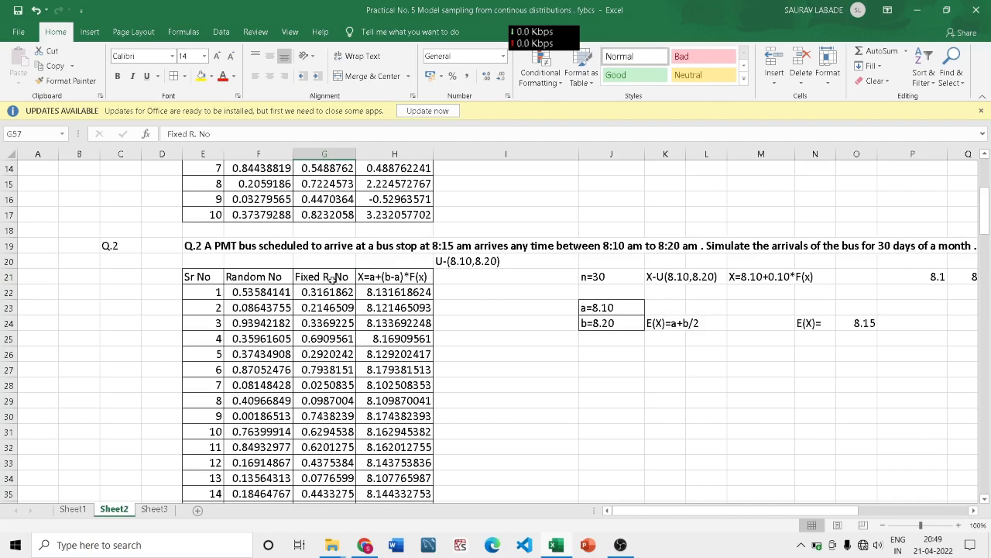
pyautogui.scroll(4, 395, 245)
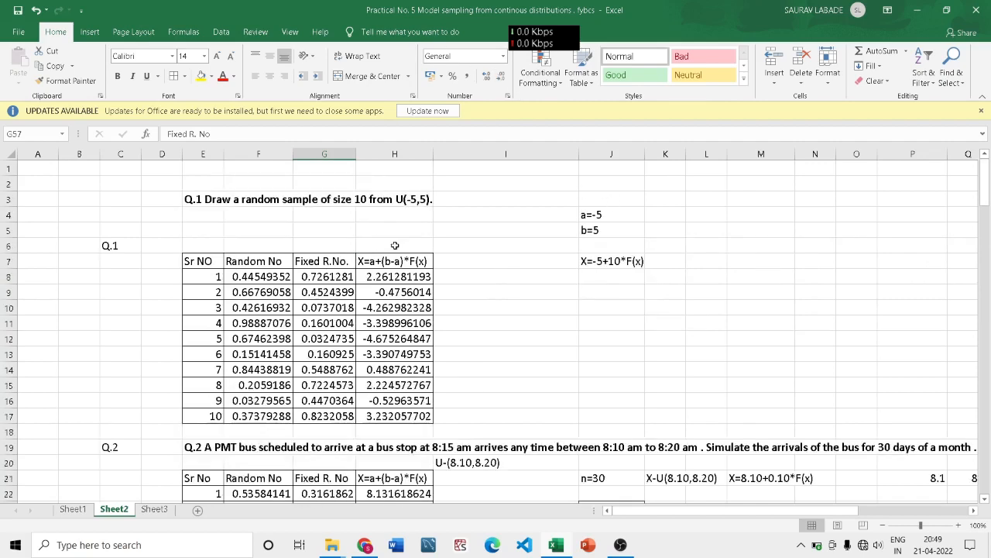
# - Review the Q.1 sample values against the U(-5,5) range and the Q.2 arrival times against their 8.10 to 8.20 range
pyautogui.scroll(-4, 394, 245)
pyautogui.scroll(4, 140, 273)
pyautogui.scroll(-4, 139, 274)
pyautogui.scroll(4, 159, 274)
pyautogui.click(259, 277)
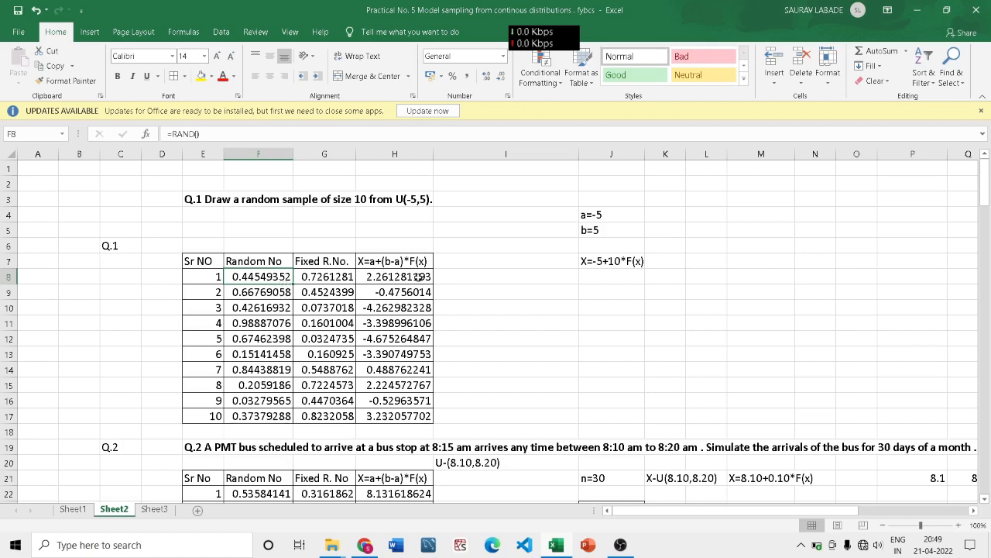
pyautogui.click(418, 276)
pyautogui.moveTo(418, 277); pyautogui.dragTo(402, 364)
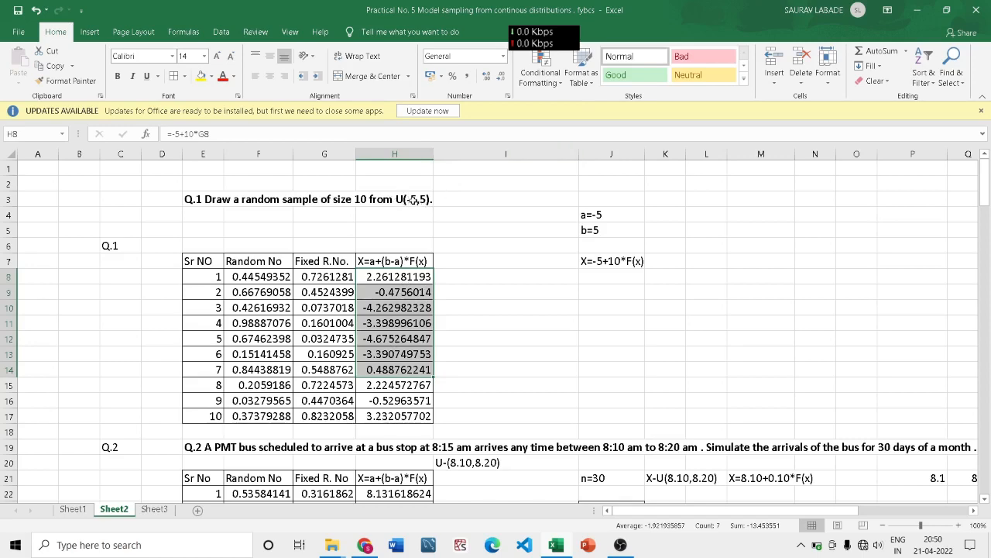
pyautogui.scroll(-4, 442, 372)
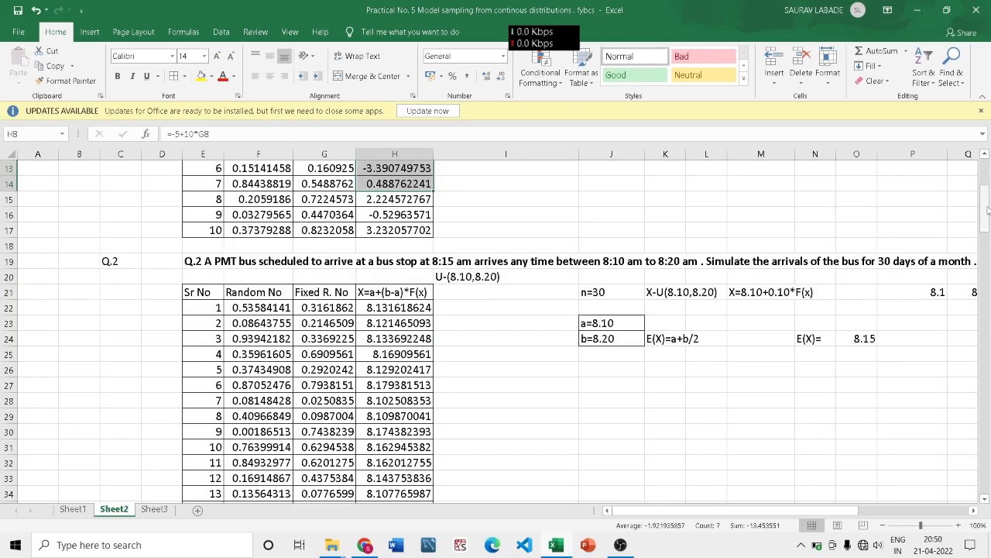
pyautogui.scroll(-2, 370, 284)
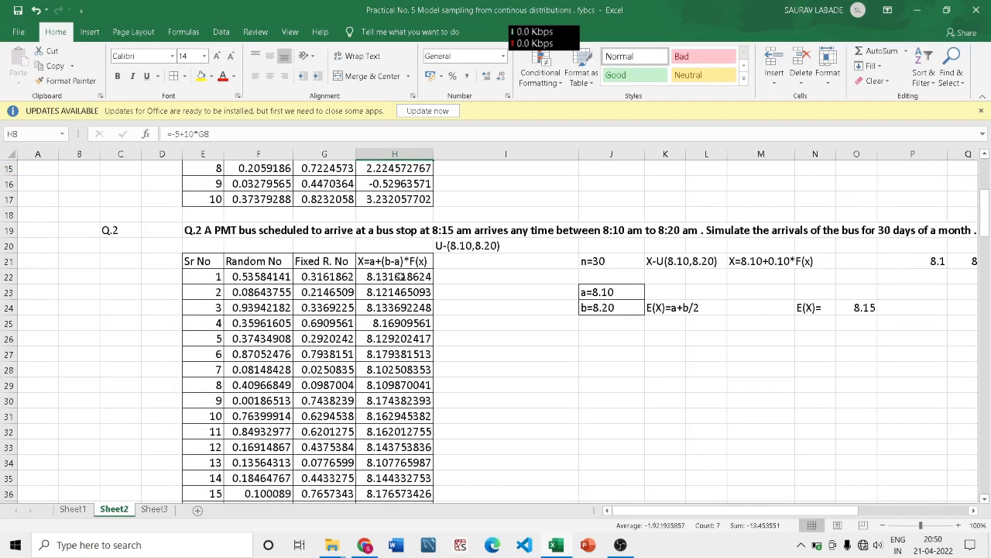
pyautogui.click(400, 277)
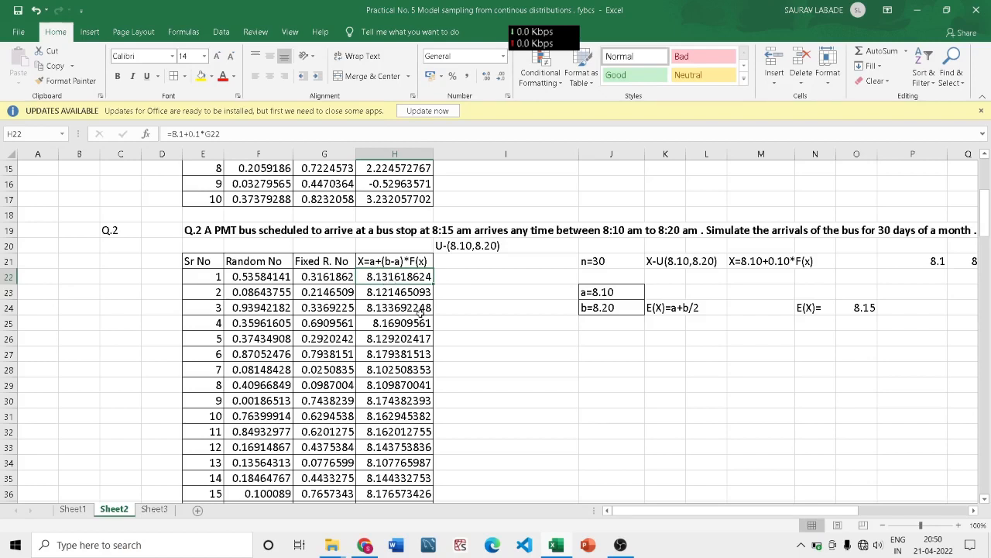
# - Enter =rand() in F58 and fill it down the Q.3 Random No column to F77 for all 20 rows
pyautogui.scroll(-12, 419, 312)
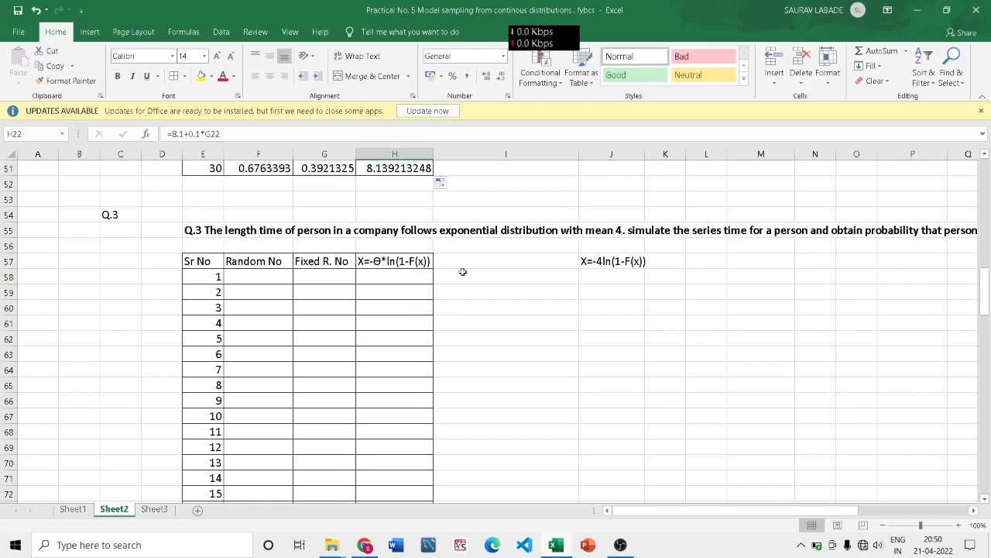
pyautogui.click(265, 283)
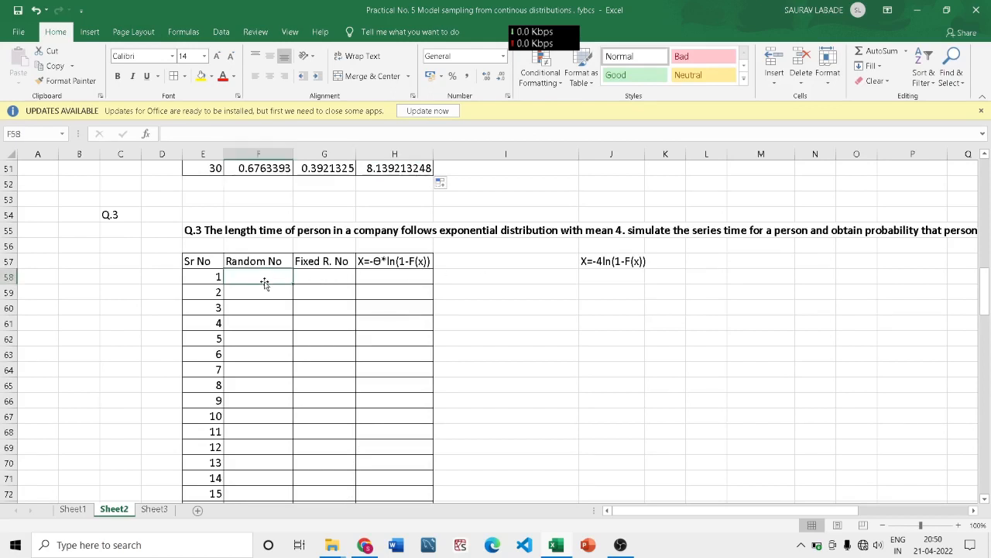
pyautogui.write('=rand')
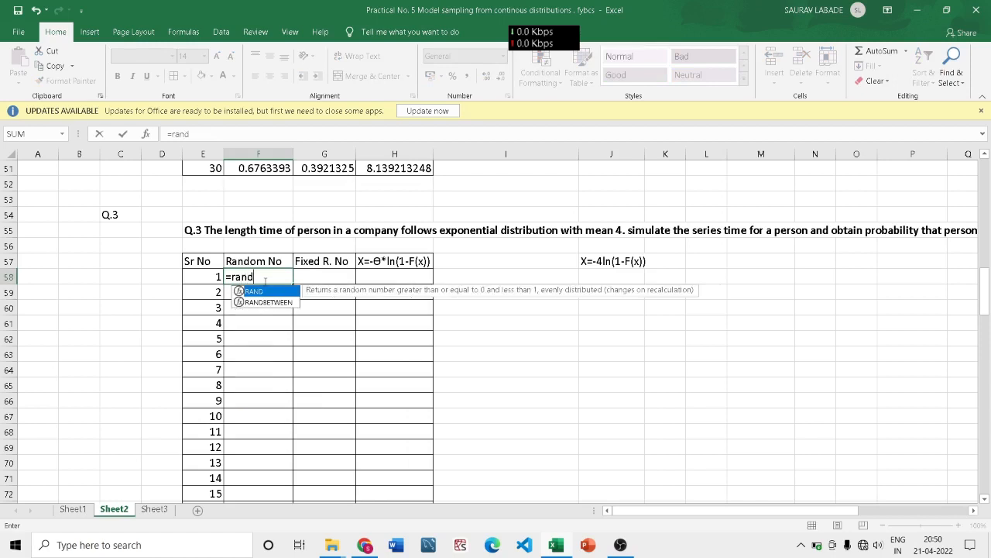
pyautogui.write('()')
pyautogui.press('Return')
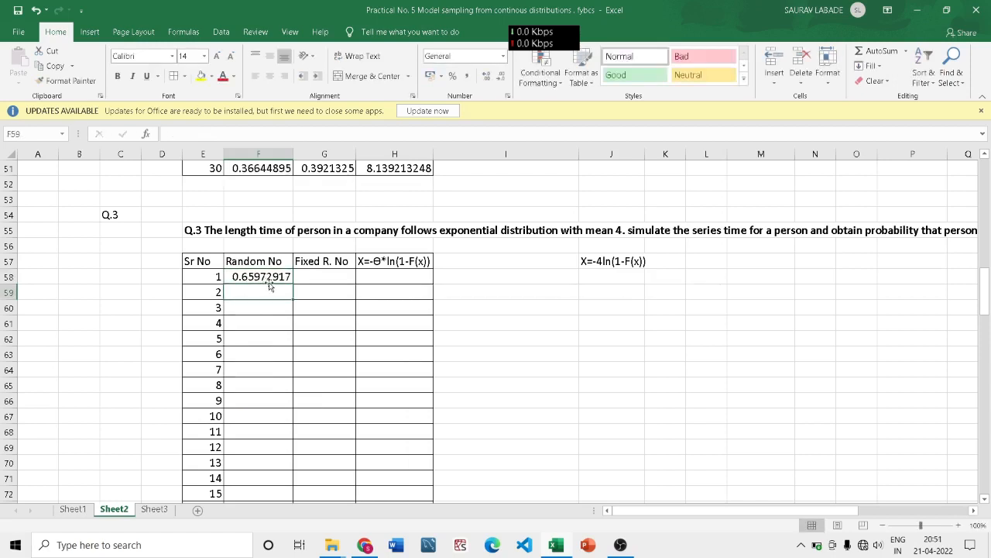
pyautogui.click(267, 279)
pyautogui.moveTo(294, 285); pyautogui.dragTo(290, 520)
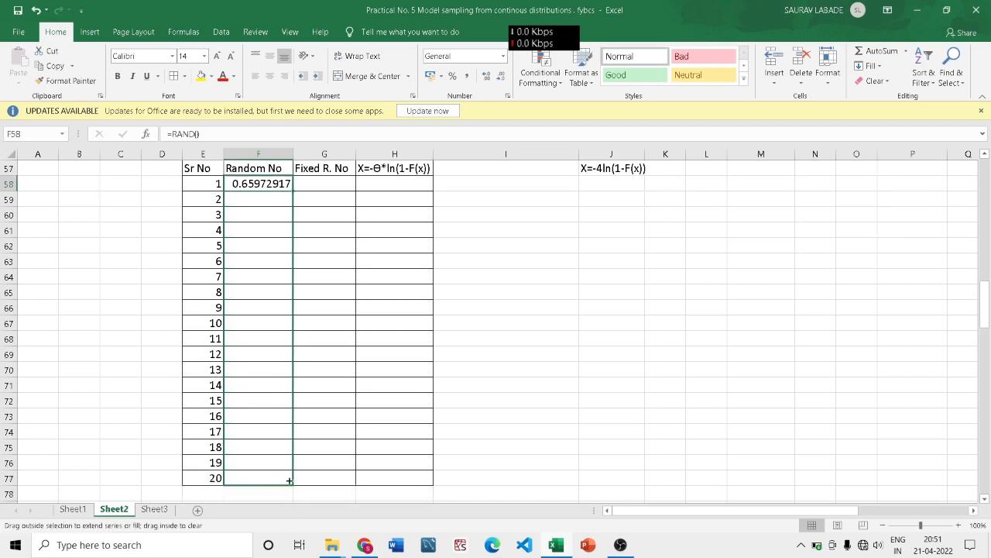
pyautogui.moveTo(289, 480); pyautogui.dragTo(290, 480)
pyautogui.scroll(11, 464, 407)
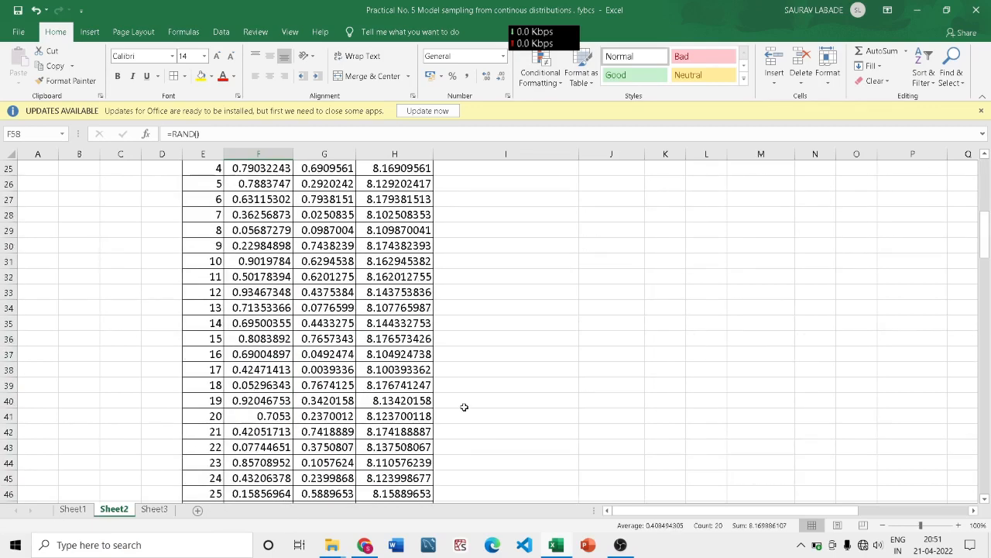
pyautogui.scroll(-8, 464, 407)
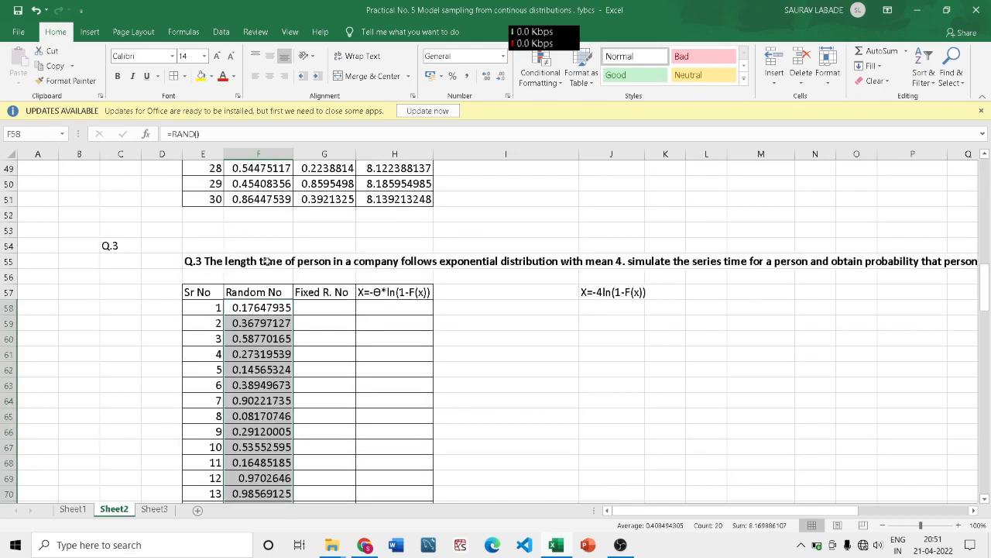
# - Examine the Q.3 statement for its distribution and mean, together with the exponential distribution, mean and Pdf notes
pyautogui.click(252, 277)
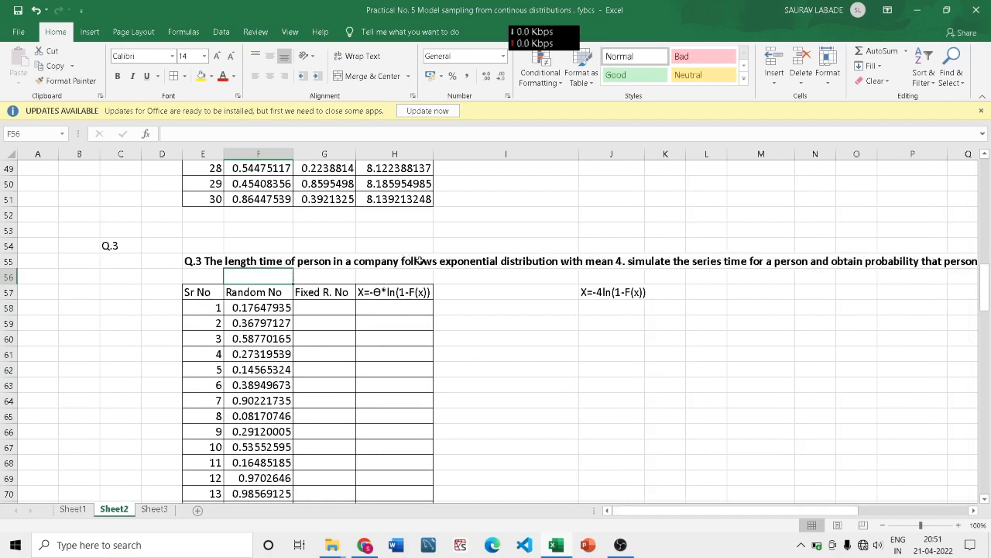
pyautogui.click(618, 262)
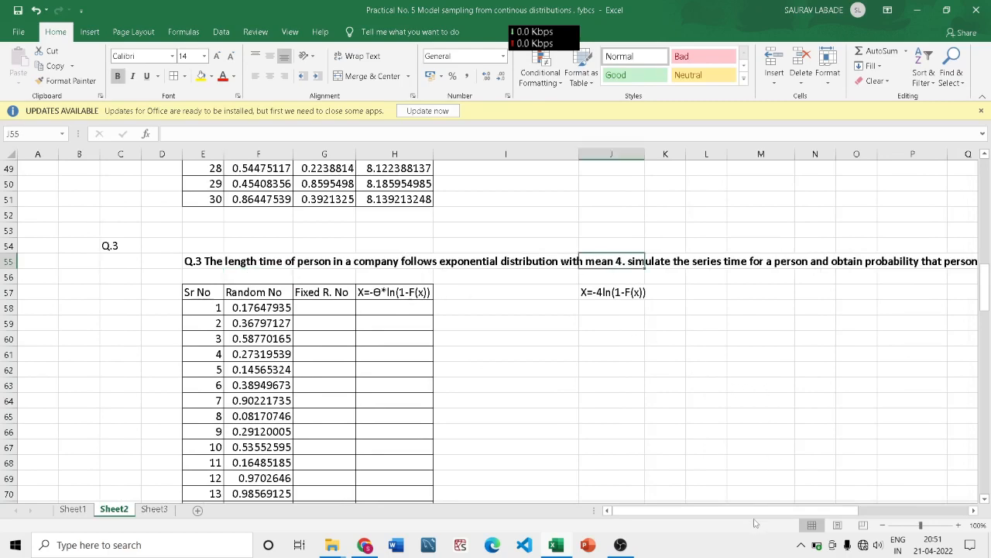
pyautogui.hscroll(1, 750, 513)
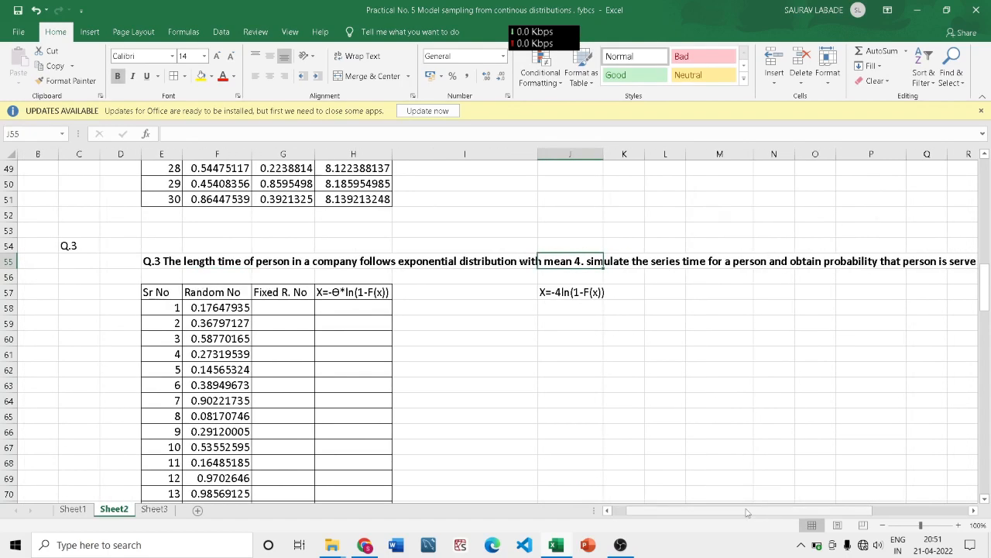
pyautogui.moveTo(748, 512)
pyautogui.mouseDown()
pyautogui.moveTo(797, 508)
pyautogui.moveTo(748, 511)
pyautogui.mouseUp()
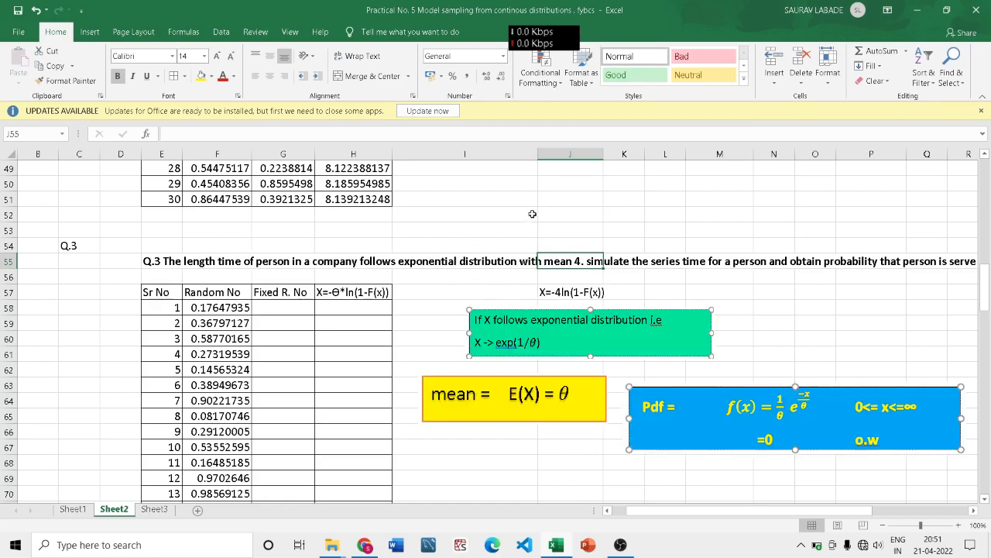
pyautogui.rightClick(532, 213)
pyautogui.press('Escape')
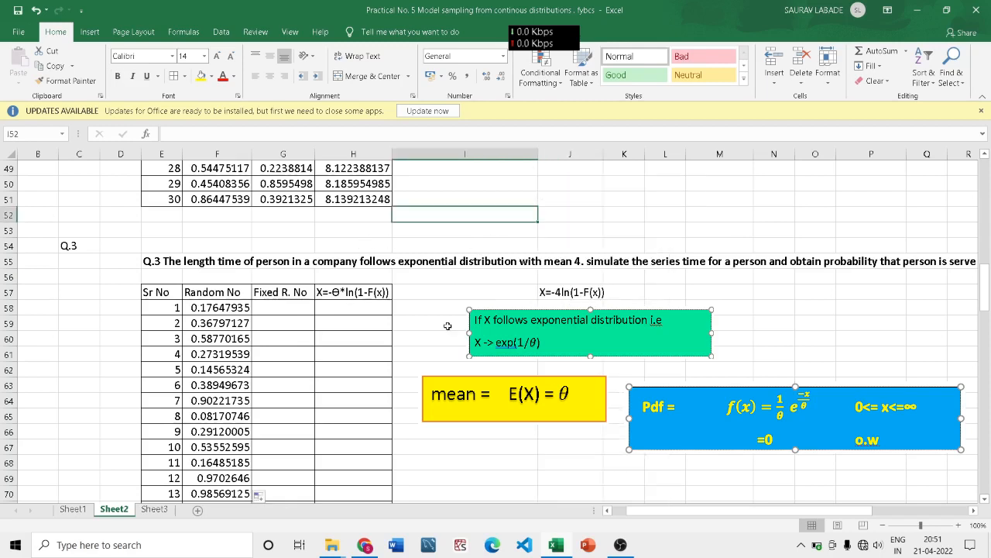
pyautogui.click(489, 299)
pyautogui.click(469, 267)
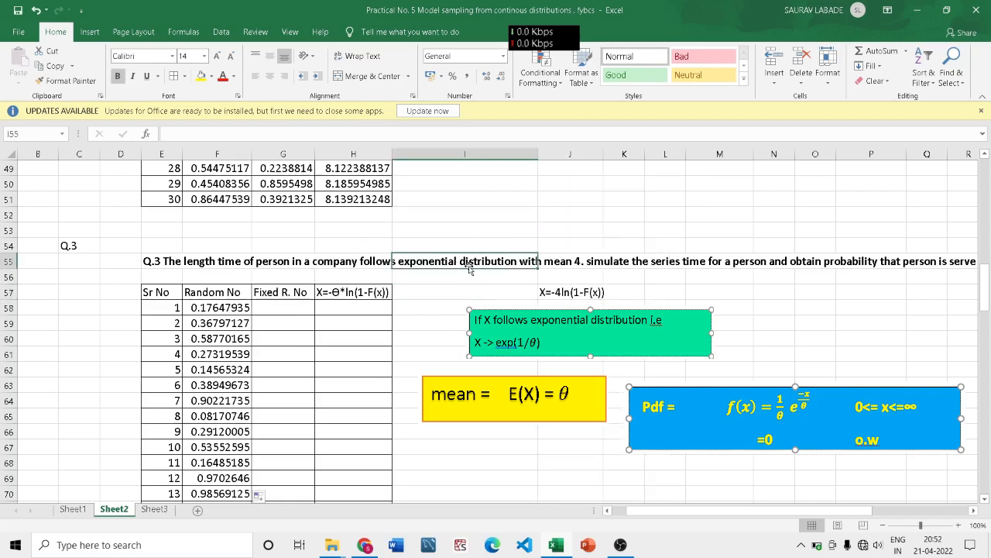
pyautogui.click(562, 265)
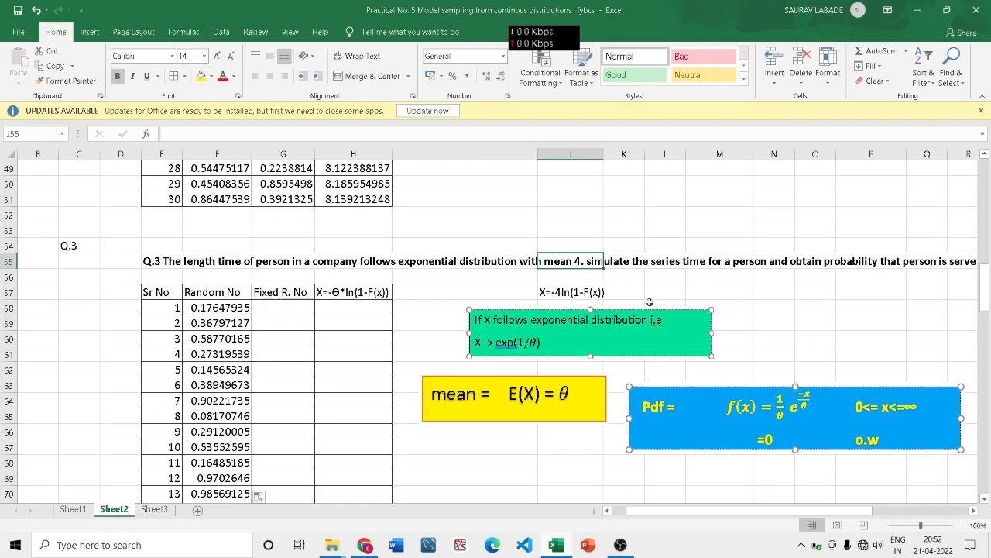
# - Start an exponential distribution note in L57 with X-exp(1/ and widen column L
pyautogui.click(683, 292)
pyautogui.moveTo(689, 151); pyautogui.dragTo(705, 152)
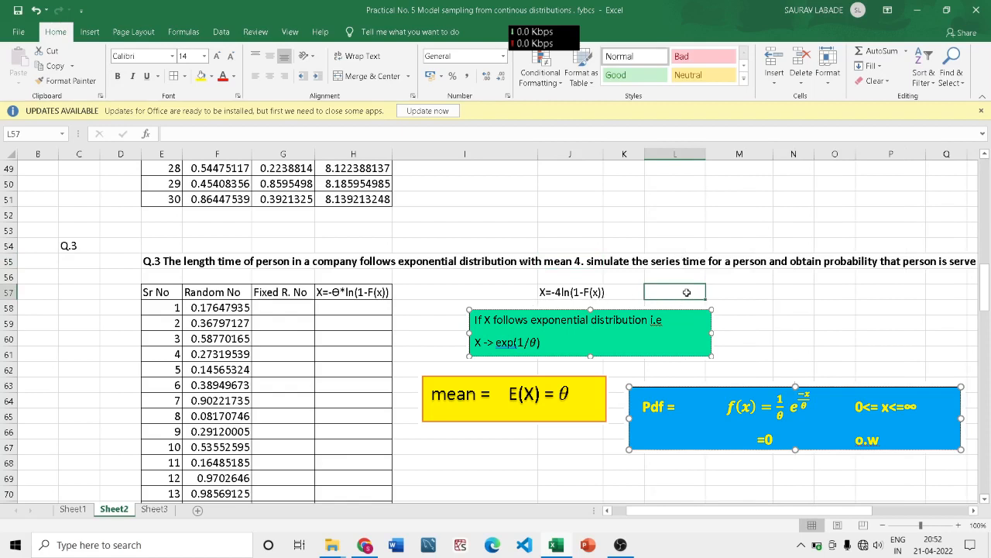
pyautogui.write('X-e')
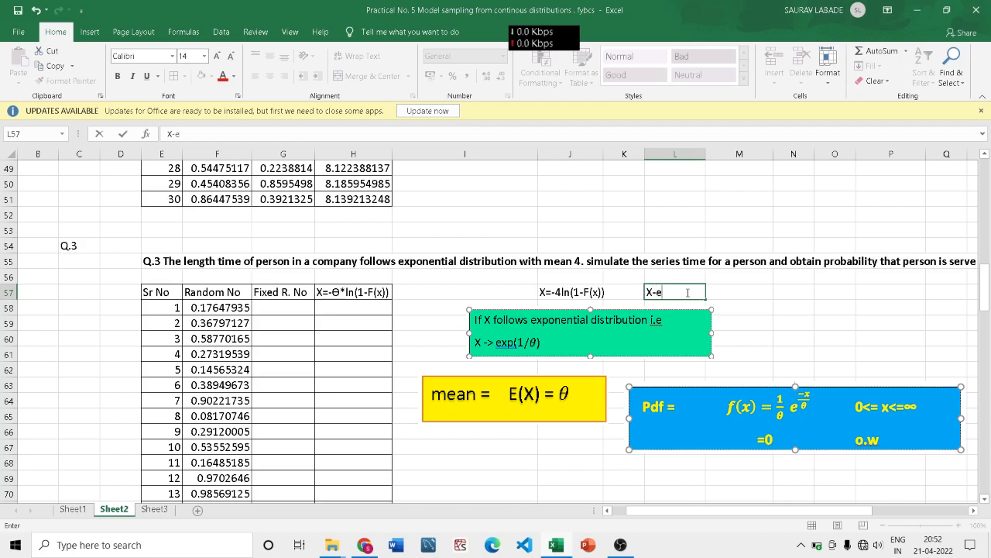
pyautogui.write('xp(1/')
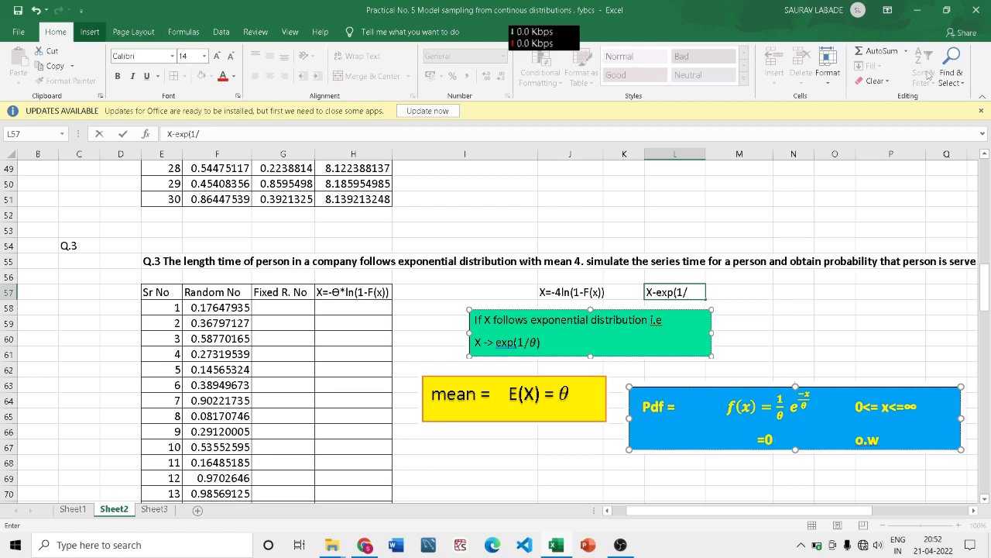
pyautogui.click(91, 32)
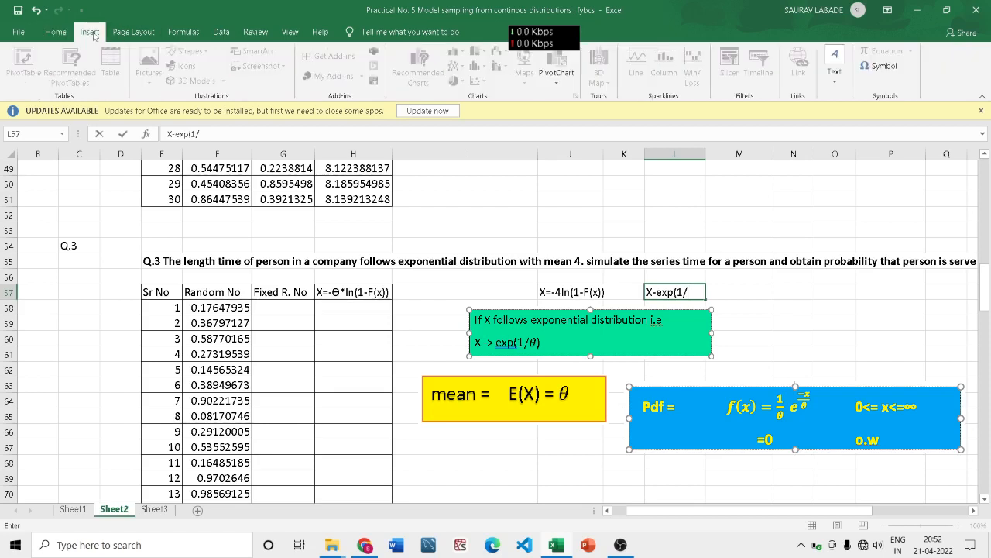
pyautogui.click(899, 65)
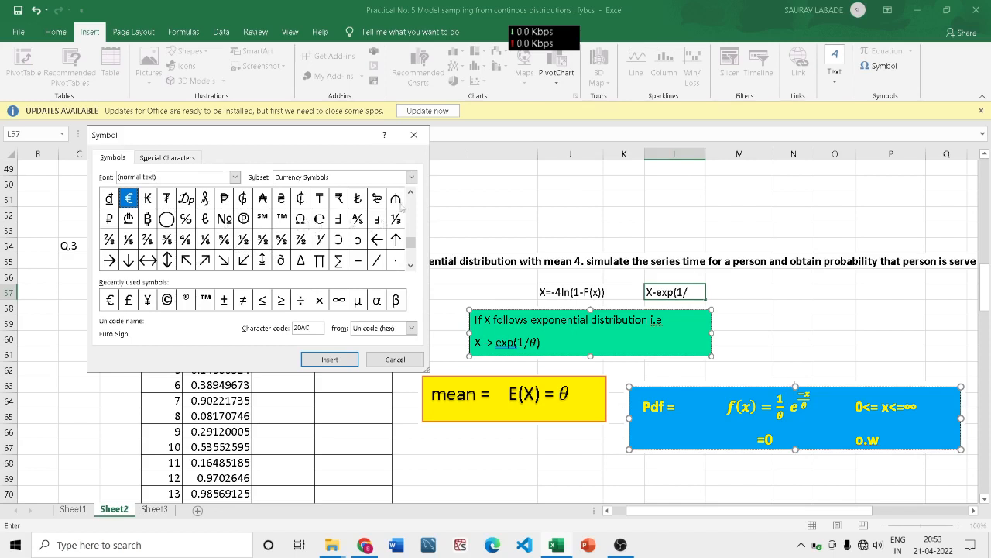
pyautogui.moveTo(415, 243); pyautogui.dragTo(413, 231)
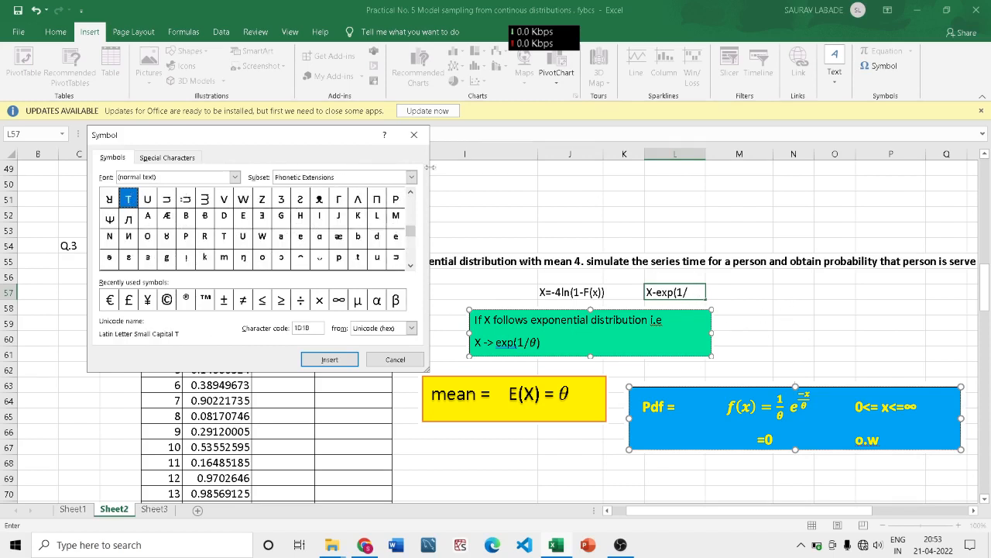
pyautogui.click(414, 135)
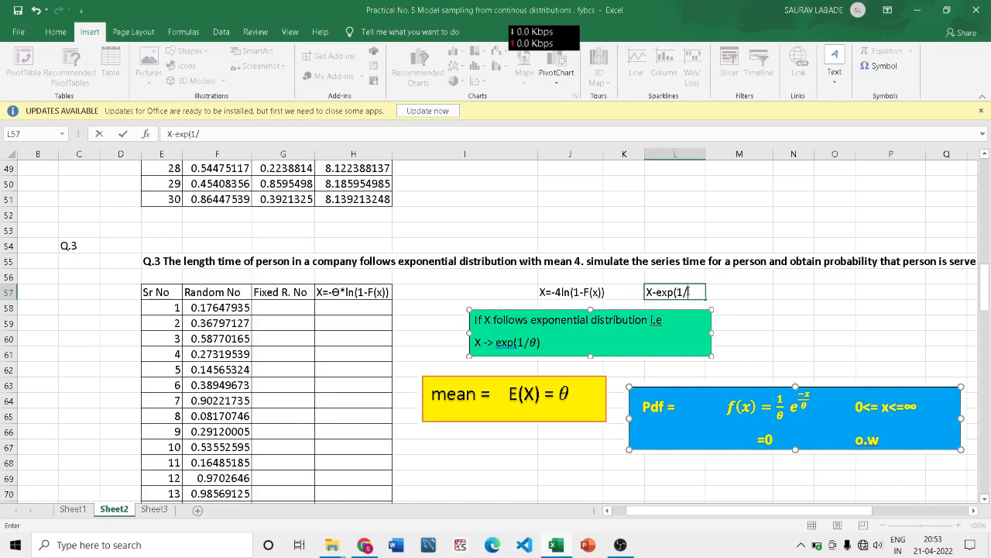
# - Complete the L57 note to read X-exp(1/theta) and widen column L so the whole text fits
pyautogui.write('hre')
pyautogui.click(729, 305)
pyautogui.moveTo(706, 155); pyautogui.dragTo(715, 155)
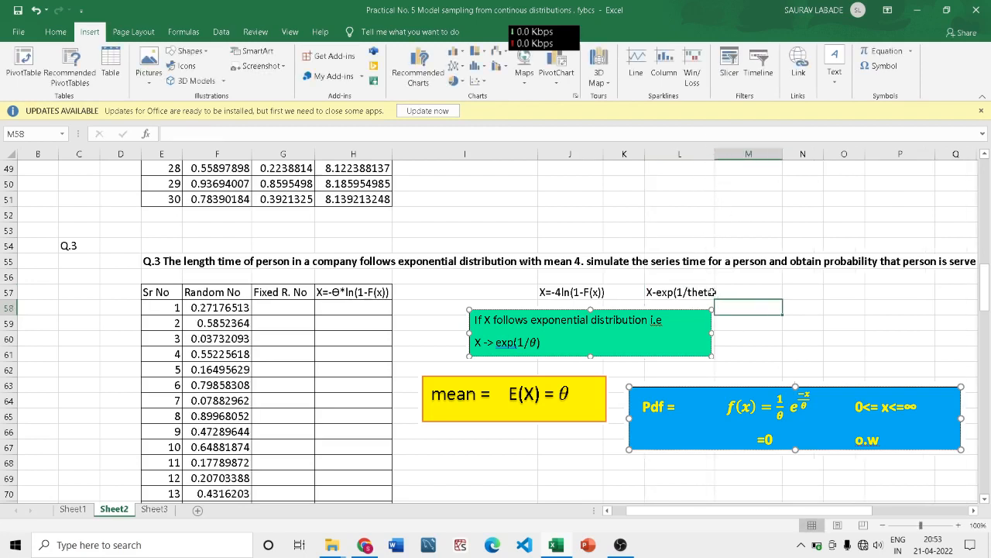
pyautogui.click(713, 294)
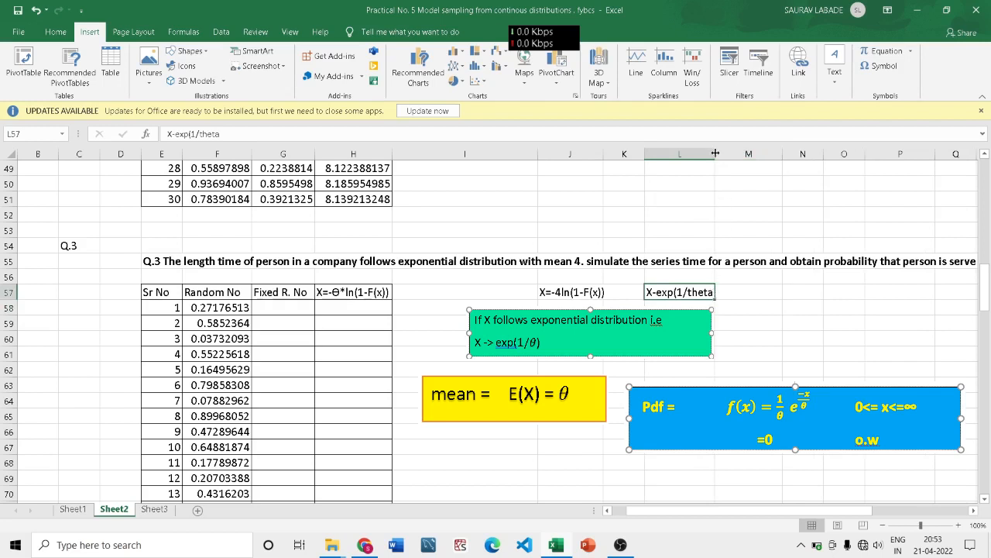
pyautogui.moveTo(714, 154); pyautogui.dragTo(723, 153)
pyautogui.doubleClick(720, 291)
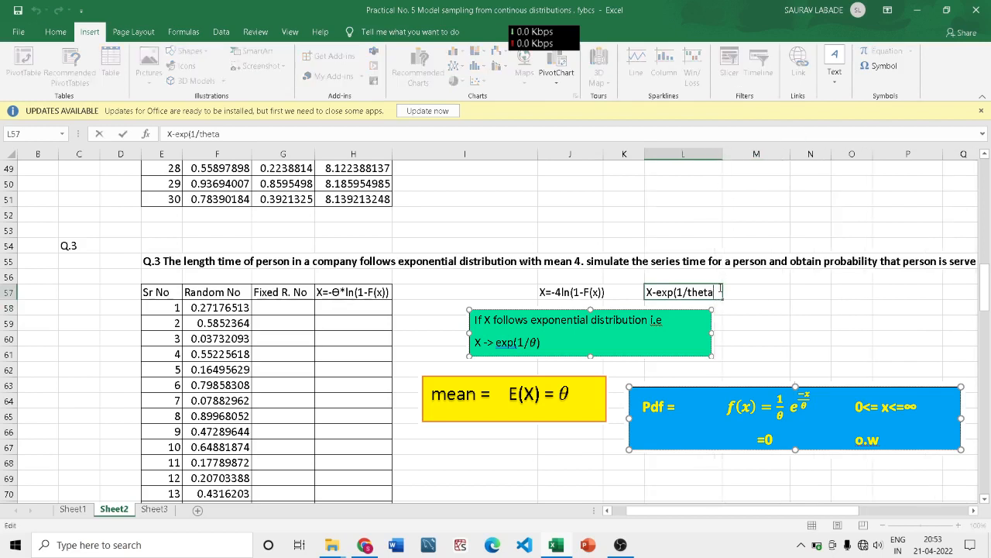
pyautogui.write(')')
pyautogui.click(718, 322)
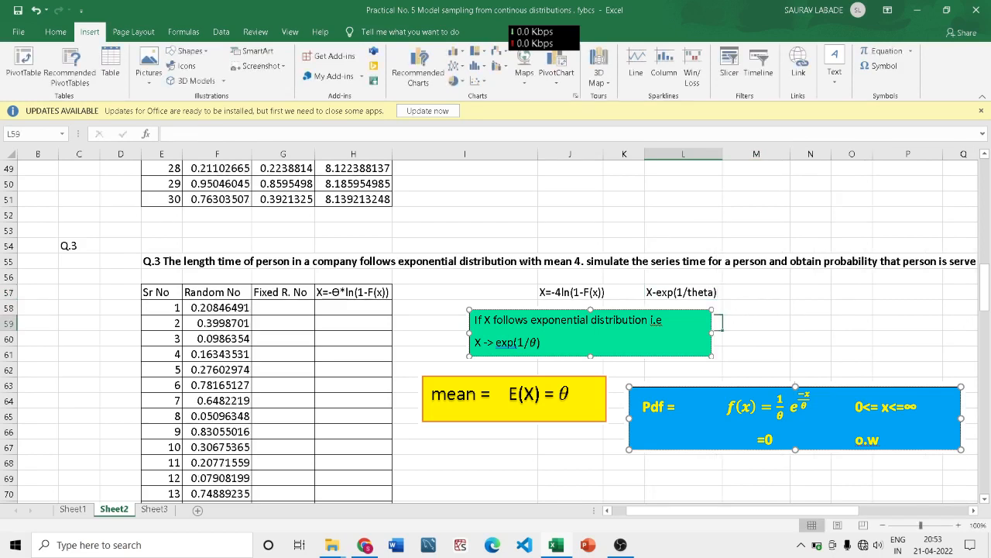
# - Add the mean note beneath the distribution note, with mean= in K59 and theta in L59
pyautogui.press('Left')
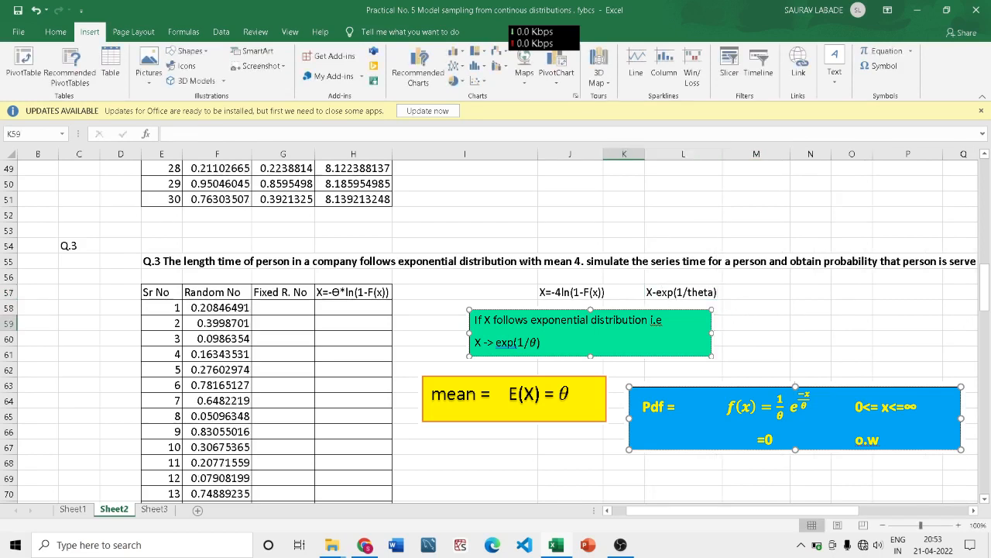
pyautogui.write('mean=')
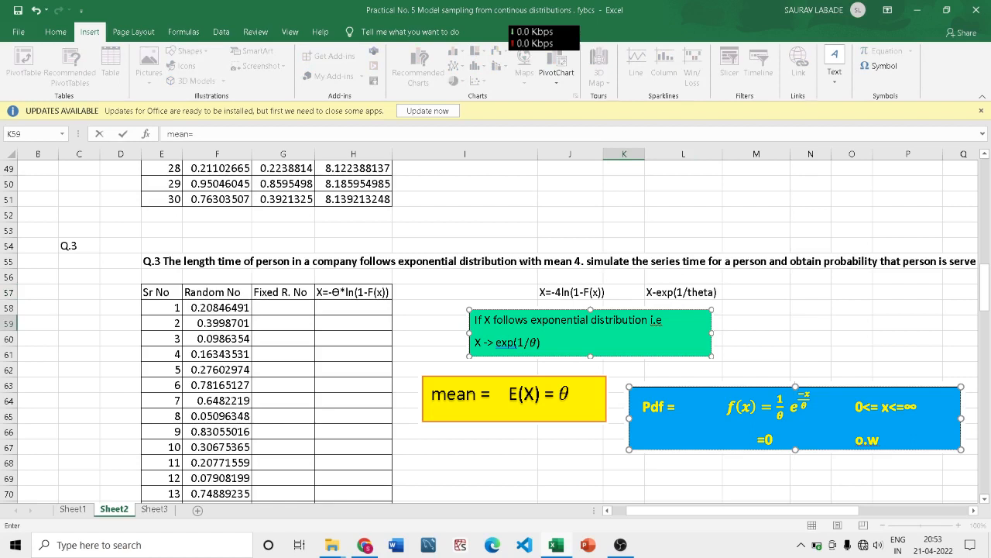
pyautogui.press('Tab')
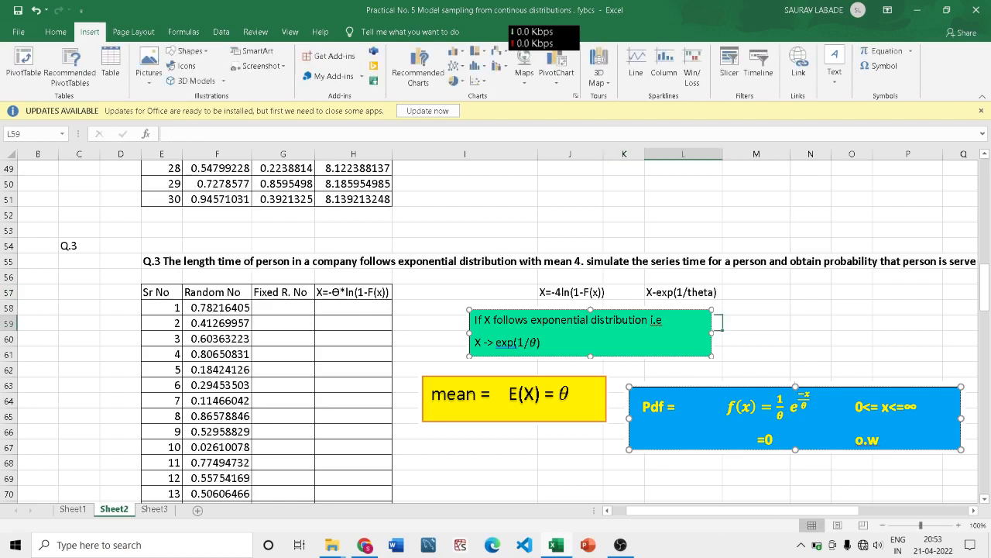
pyautogui.write('thegt')
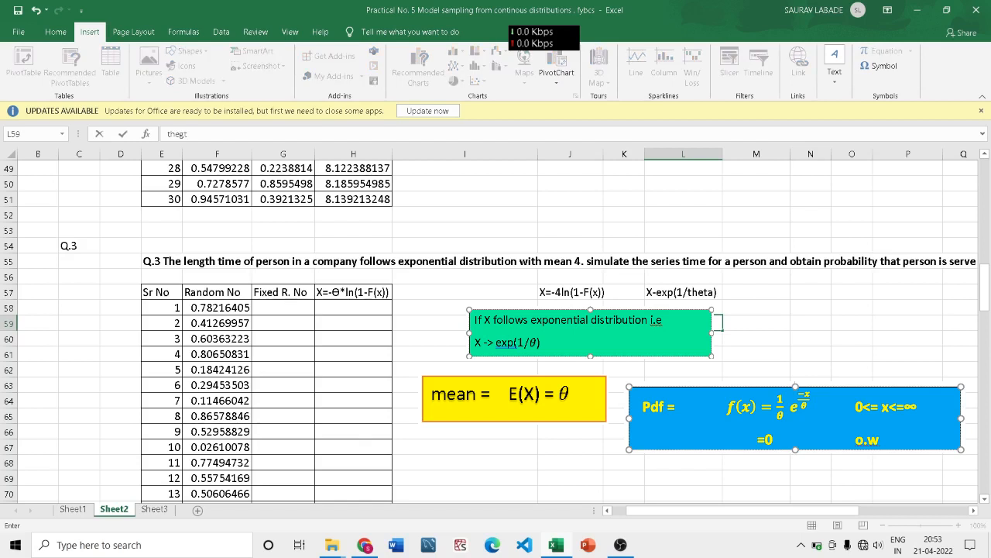
pyautogui.press('BackSpace')
pyautogui.press('Return')
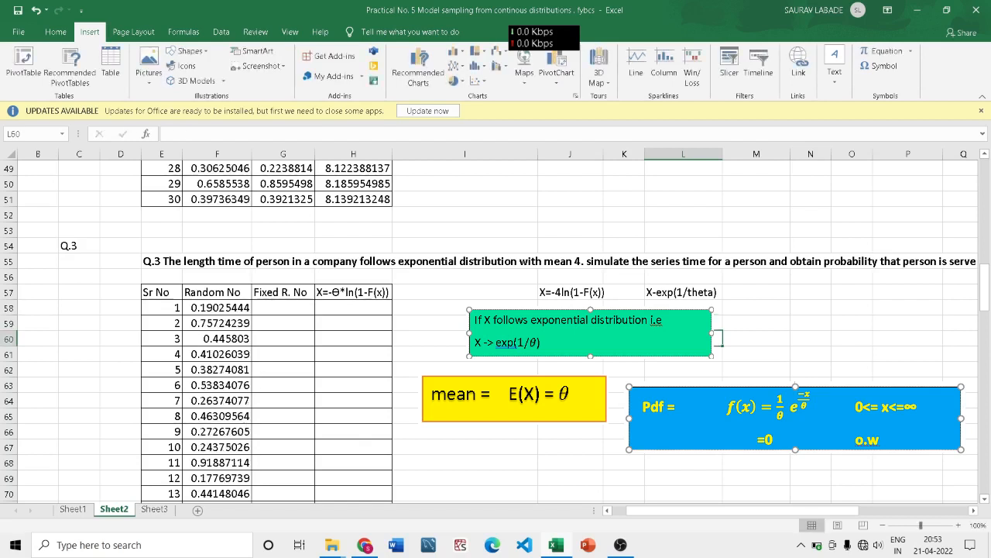
pyautogui.click(730, 380)
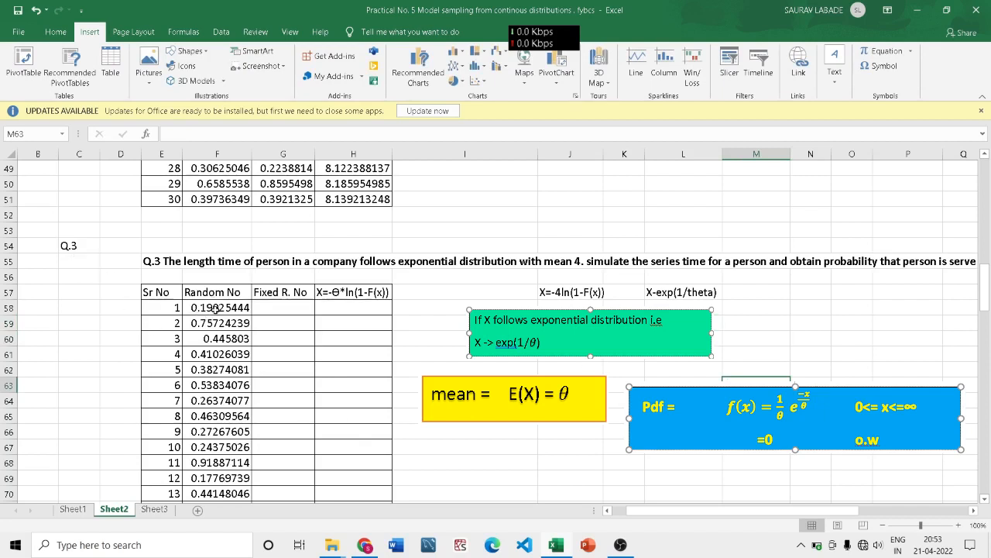
# - Copy the Q.3 random numbers in F58:F77 into the Fixed R. No column from G58 with a regular paste
pyautogui.moveTo(216, 309); pyautogui.dragTo(226, 497)
pyautogui.scroll(19, 222, 445)
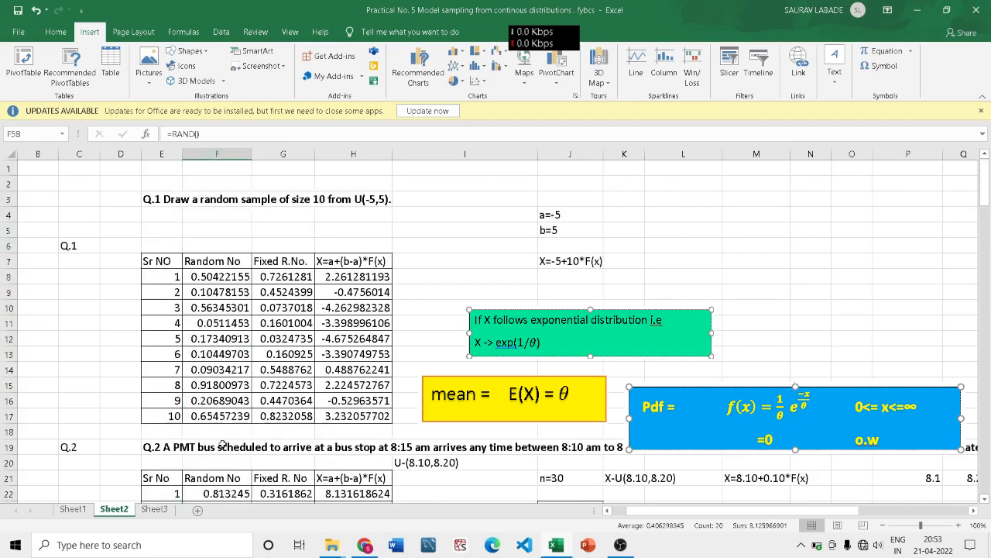
pyautogui.scroll(-20, 223, 444)
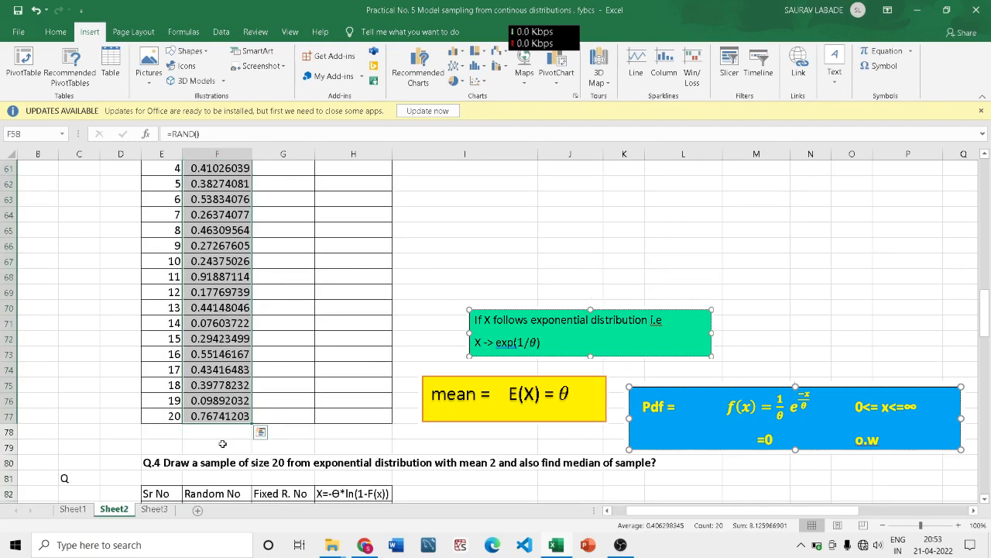
pyautogui.scroll(4, 222, 445)
pyautogui.rightClick(211, 320)
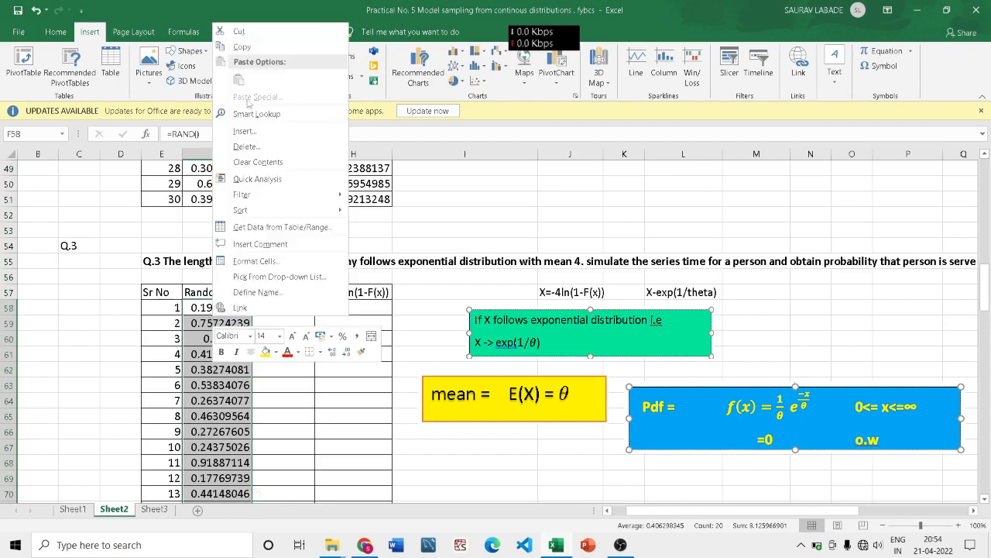
pyautogui.click(244, 47)
pyautogui.rightClick(277, 310)
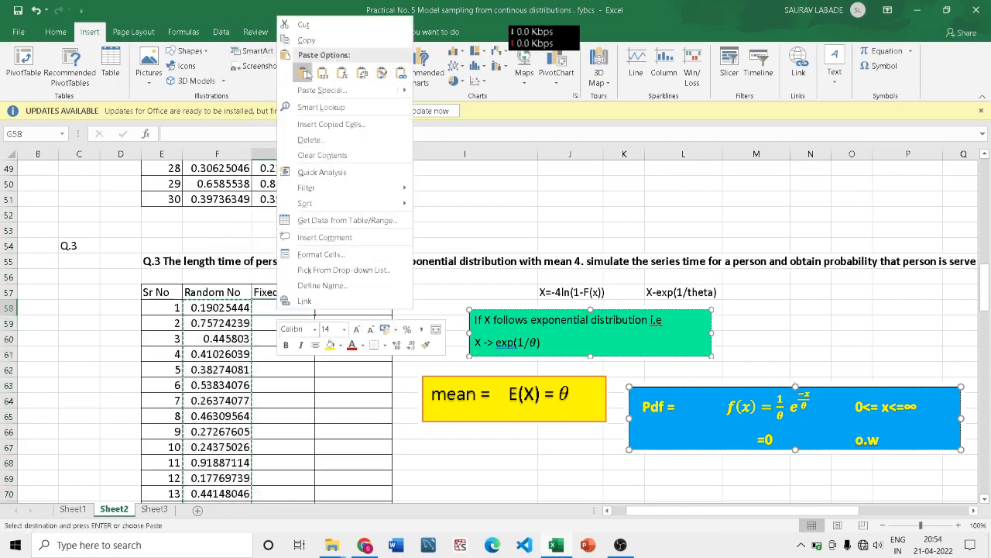
pyautogui.click(304, 72)
pyautogui.click(405, 399)
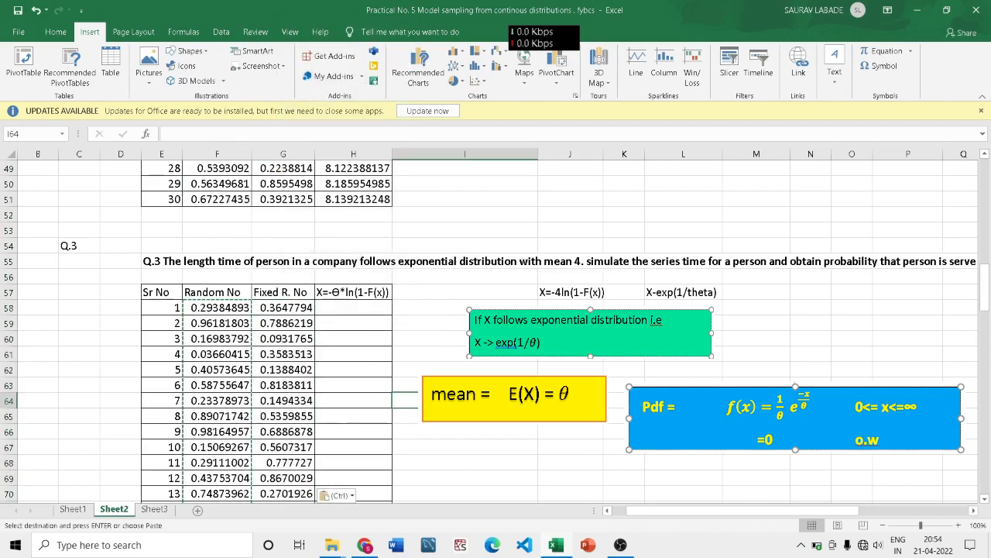
# - Clear the pasted random-number formulas from the Q.3 Fixed R. No cells G58:G77
pyautogui.moveTo(293, 308); pyautogui.dragTo(288, 478)
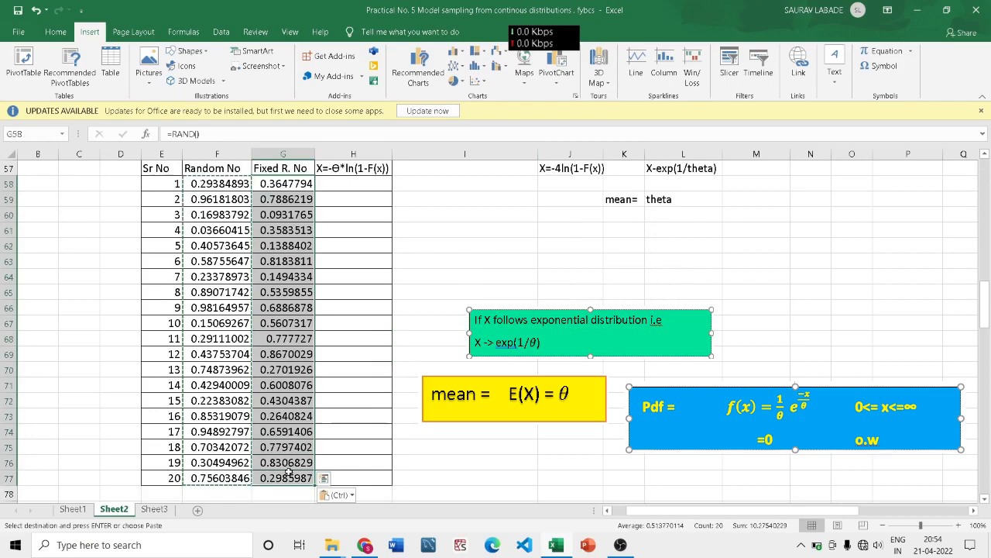
pyautogui.press('Delete')
pyautogui.scroll(9, 274, 447)
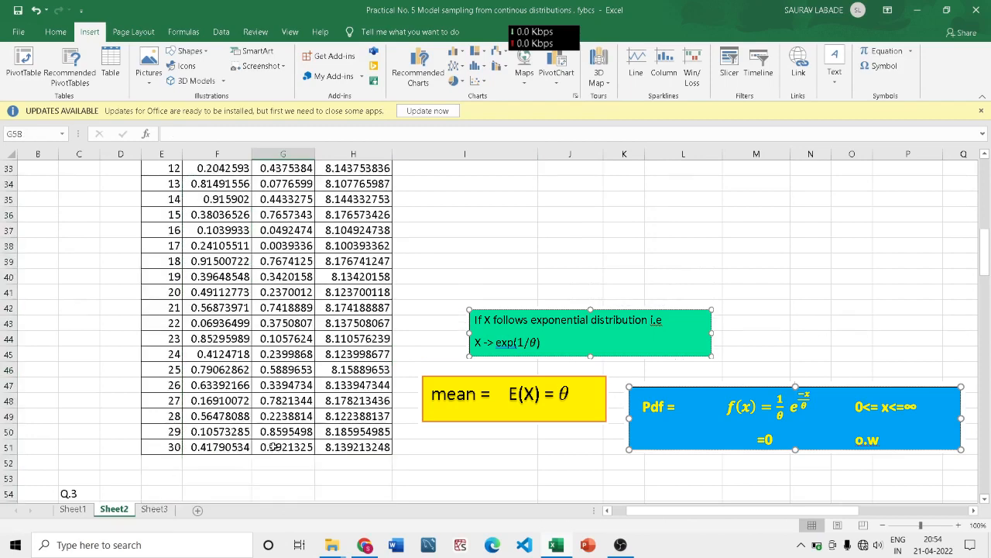
pyautogui.scroll(-9, 274, 447)
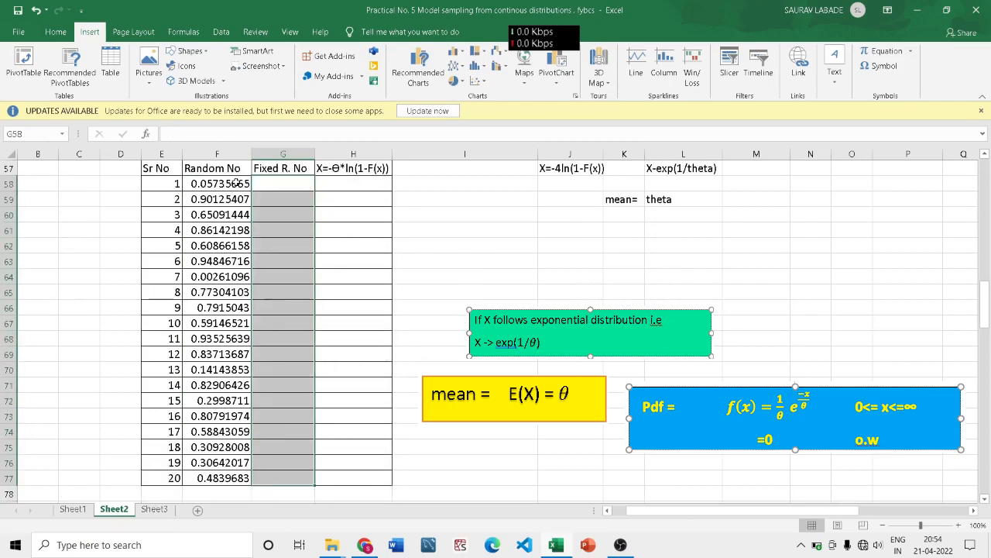
# - Copy the Q.3 random numbers in F58:F77 and paste them as values only into Fixed R. No from G58
pyautogui.moveTo(237, 184); pyautogui.dragTo(244, 477)
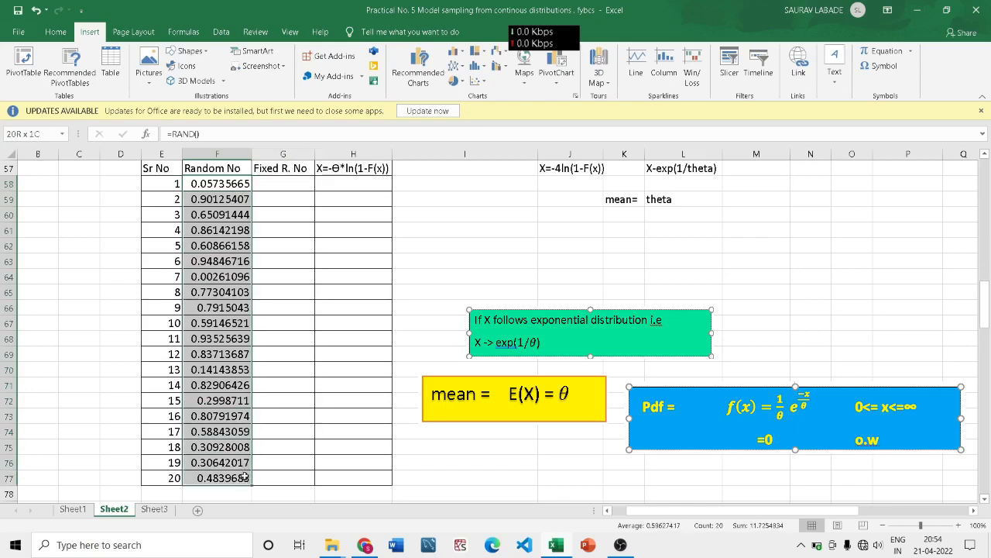
pyautogui.rightClick(236, 377)
pyautogui.click(247, 268)
pyautogui.scroll(4, 247, 294)
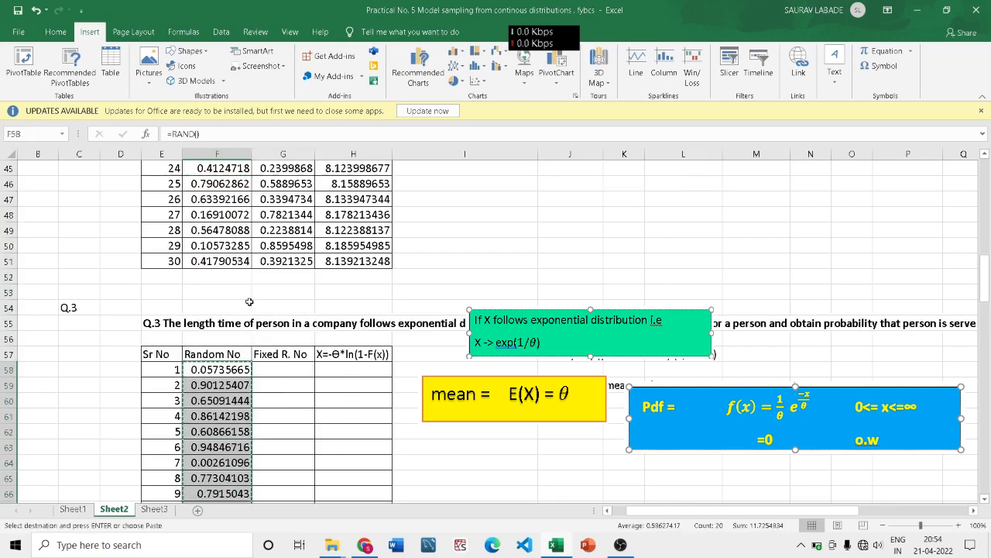
pyautogui.click(304, 372)
pyautogui.rightClick(302, 374)
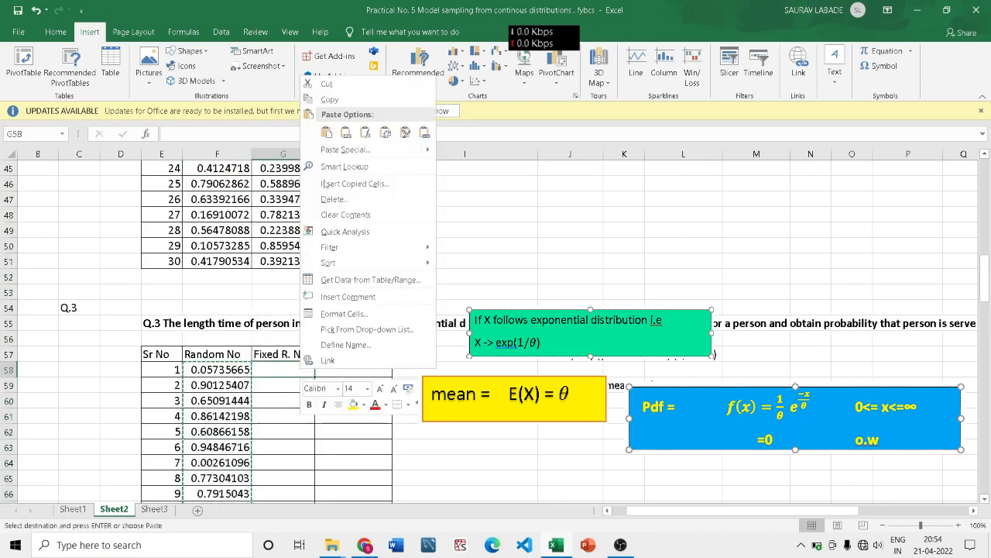
pyautogui.click(336, 151)
pyautogui.click(240, 100)
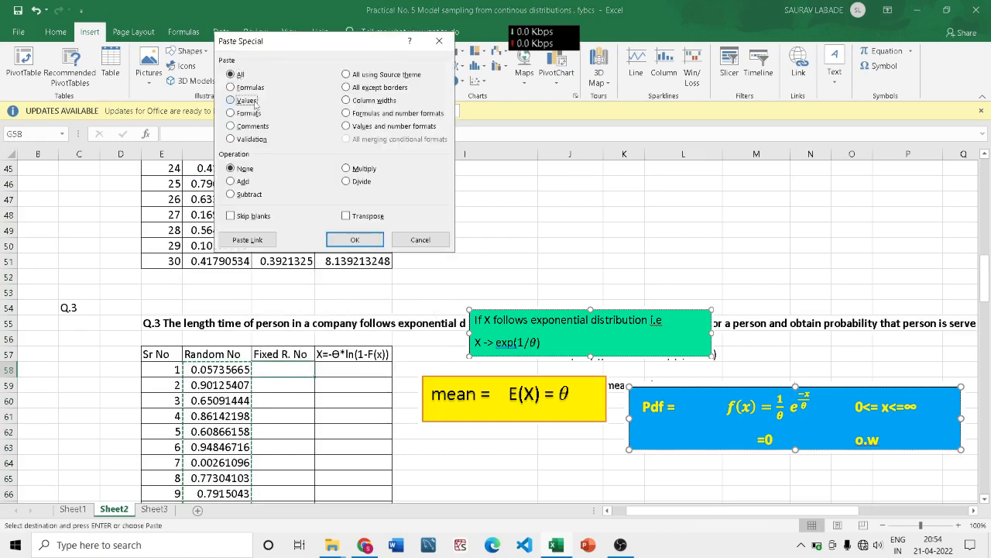
pyautogui.click(345, 243)
pyautogui.click(395, 442)
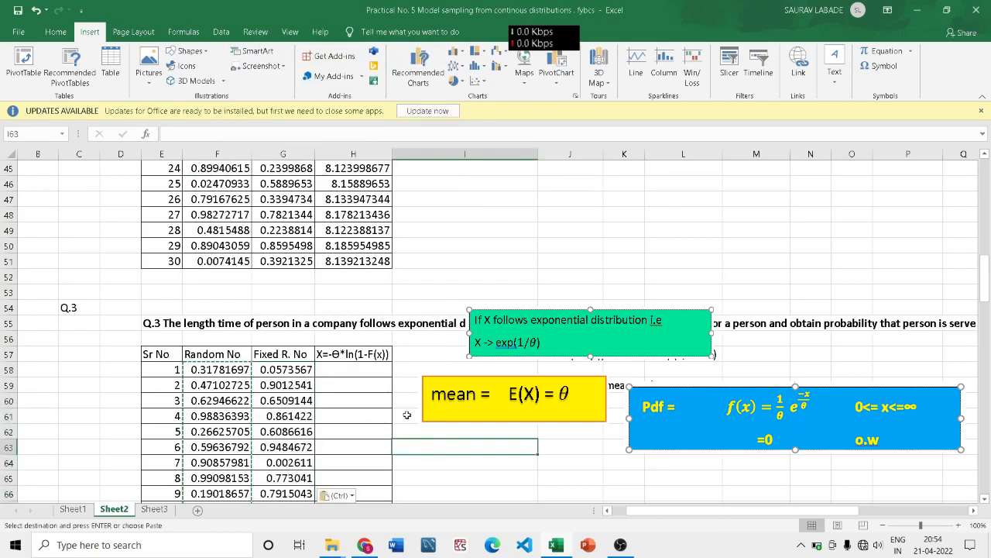
# - Enter the formula =-4*ln(1-G58) in H58 to compute the first Q.3 exponential time
pyautogui.click(353, 375)
pyautogui.scroll(-4, 353, 374)
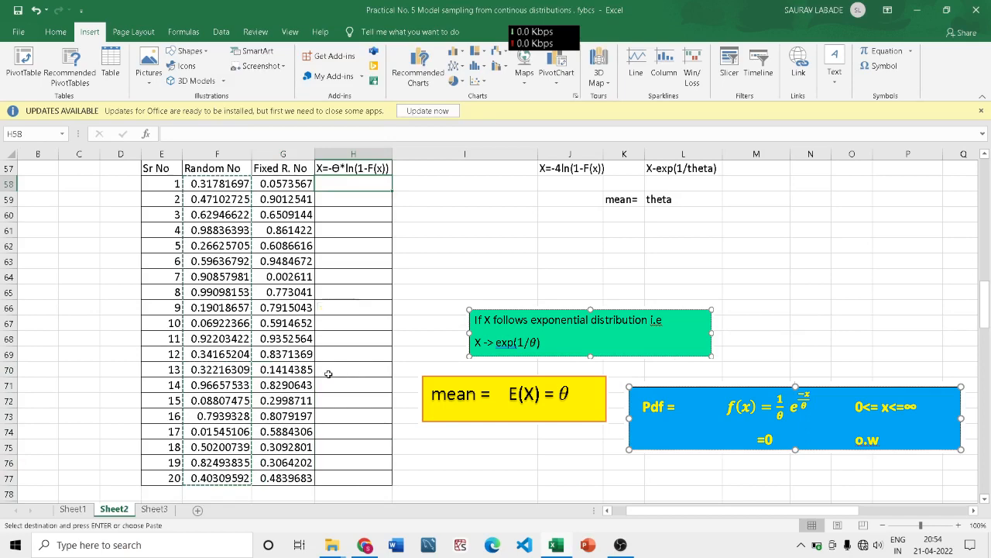
pyautogui.scroll(4, 352, 374)
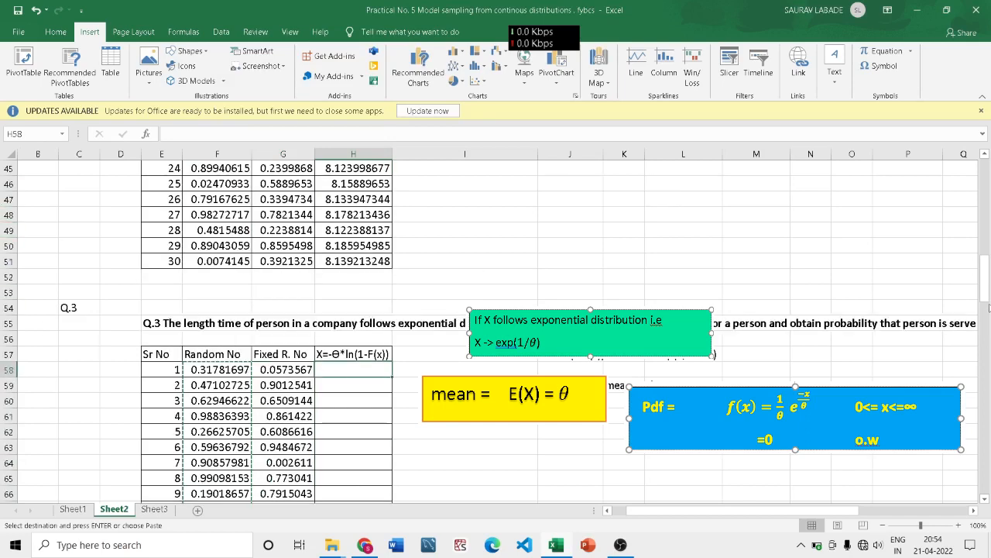
pyautogui.moveTo(989, 307); pyautogui.dragTo(985, 299)
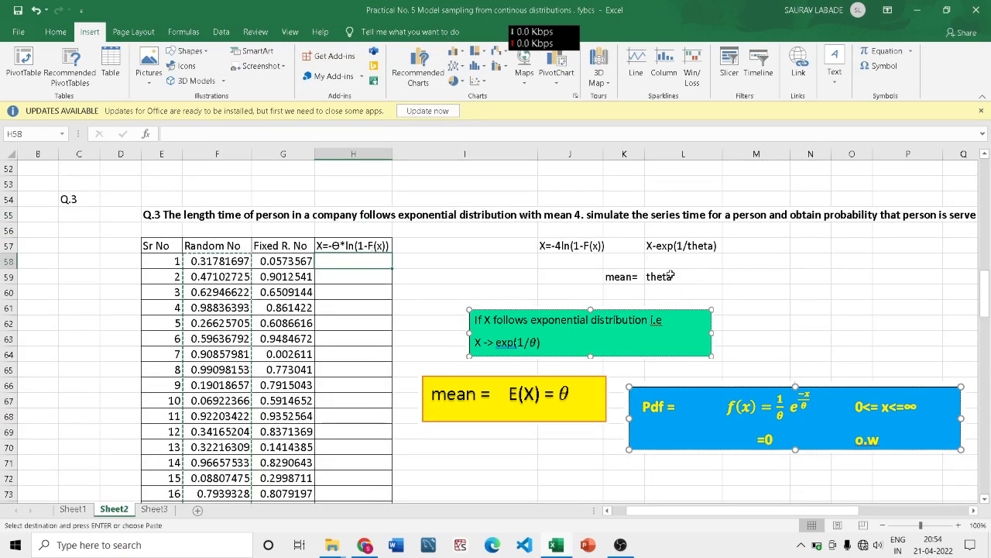
pyautogui.click(574, 217)
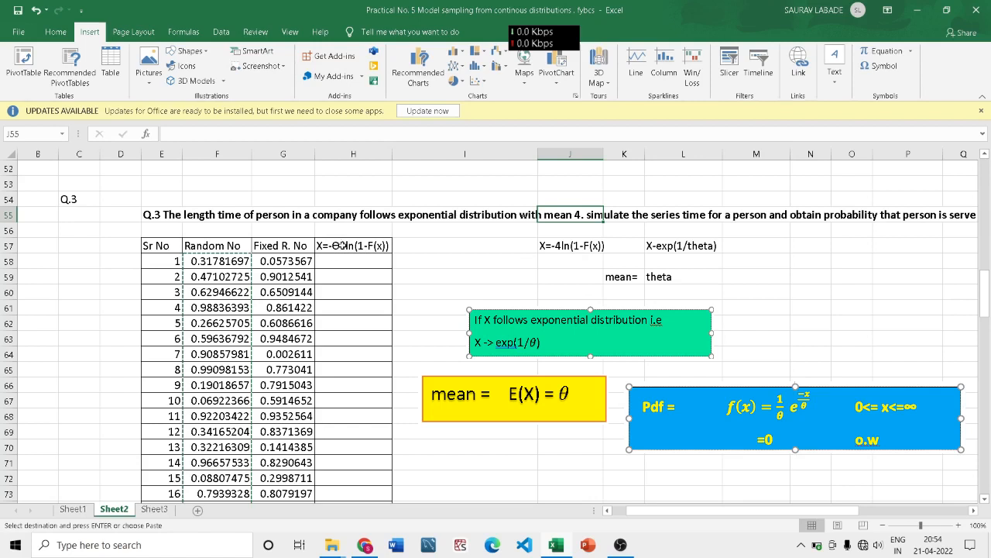
pyautogui.click(363, 261)
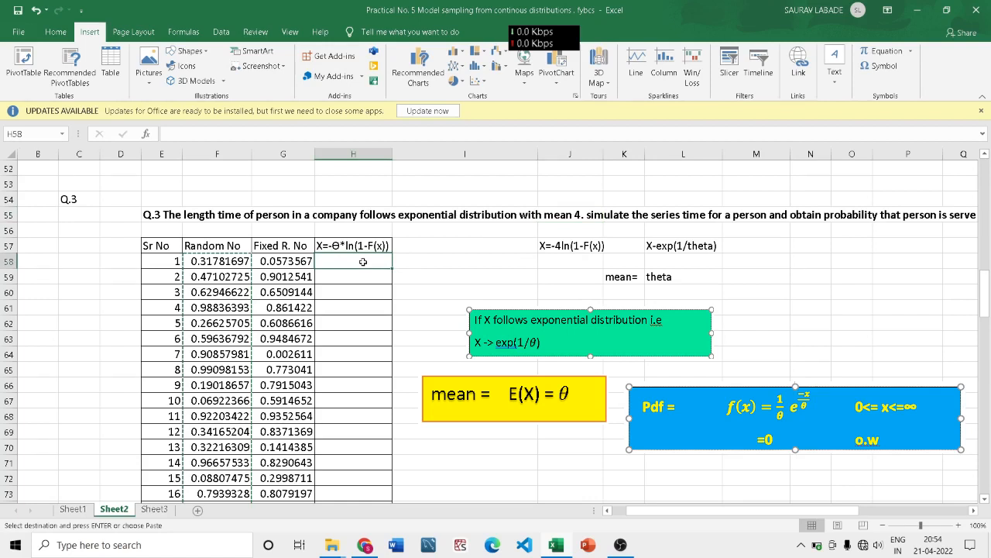
pyautogui.write('=-4*')
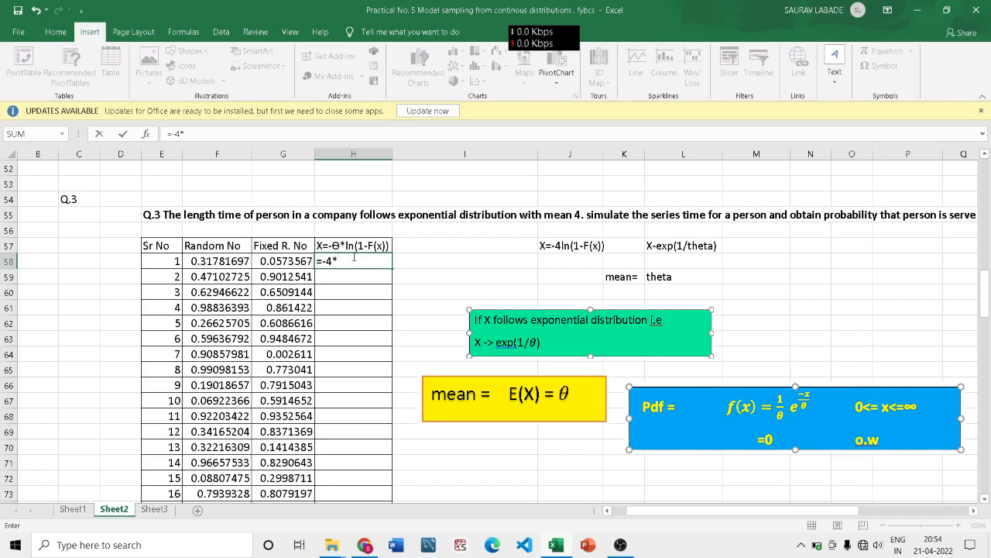
pyautogui.write('ln')
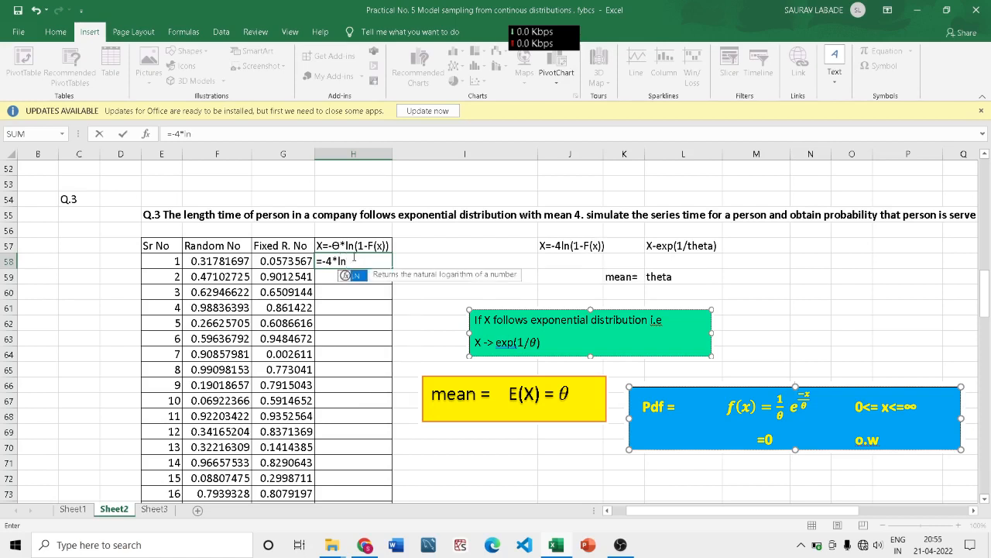
pyautogui.write('(')
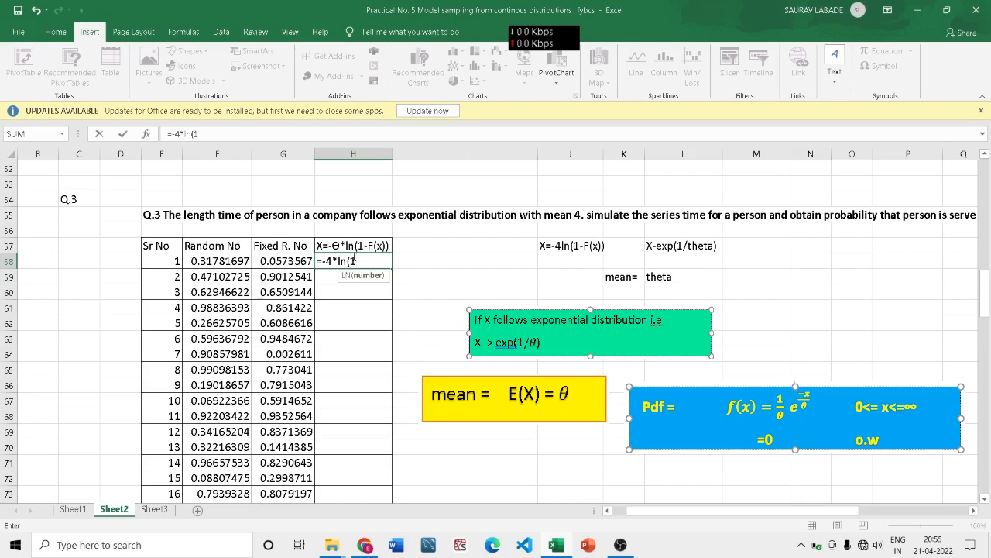
pyautogui.write('1-')
pyautogui.click(292, 265)
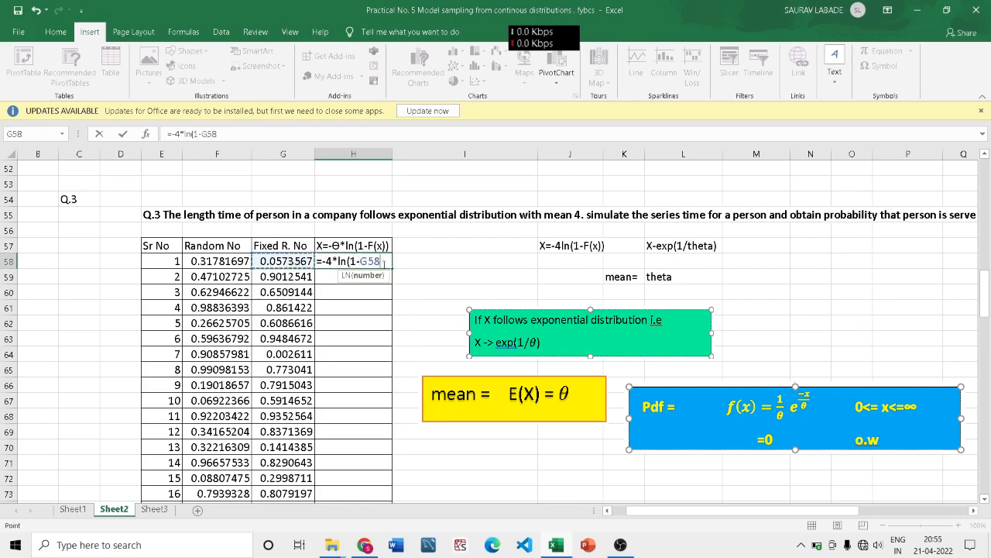
pyautogui.write(')')
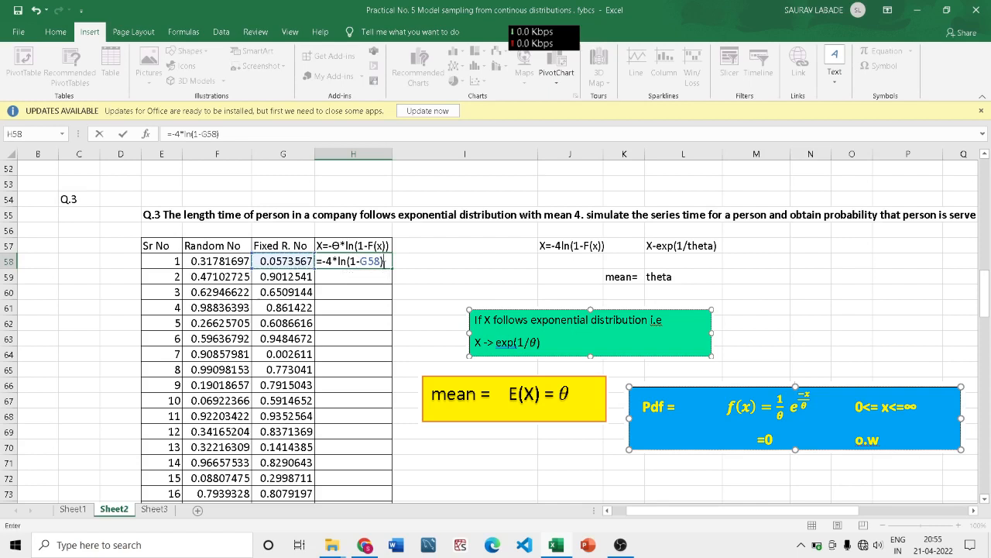
pyautogui.press('Return')
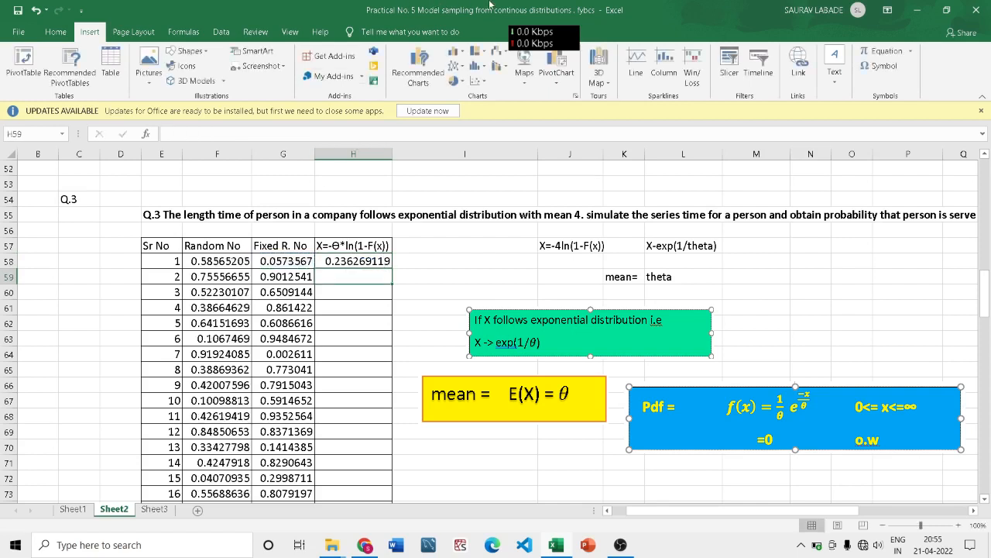
# - Fill the exponential formula from H58 down to H77 for all 20 rows of the Q.3 table
pyautogui.click(376, 261)
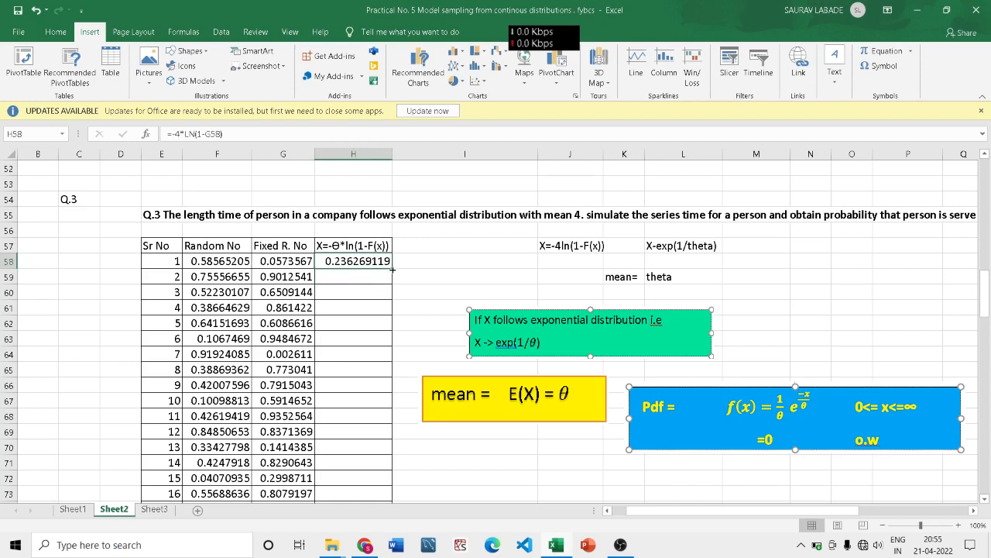
pyautogui.moveTo(391, 269); pyautogui.dragTo(381, 472)
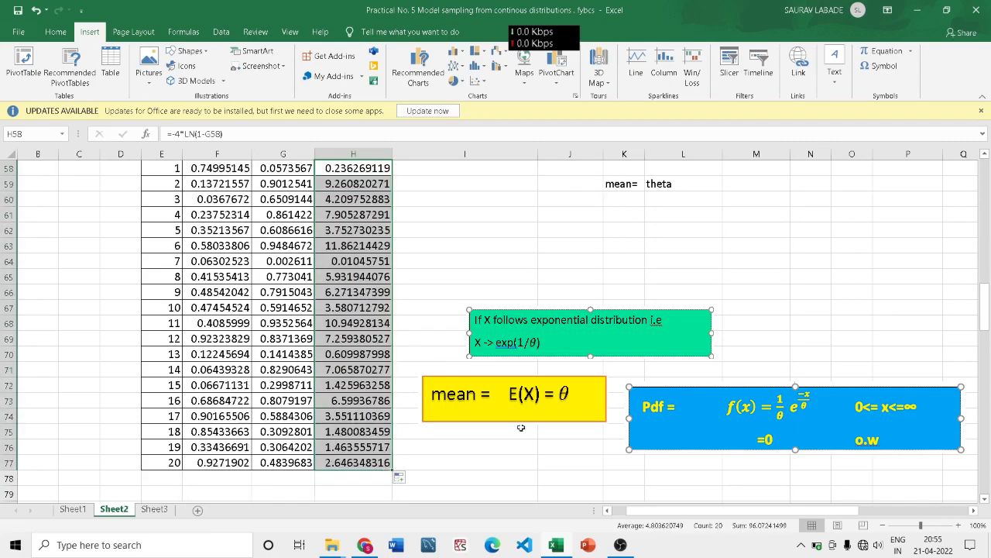
pyautogui.click(522, 427)
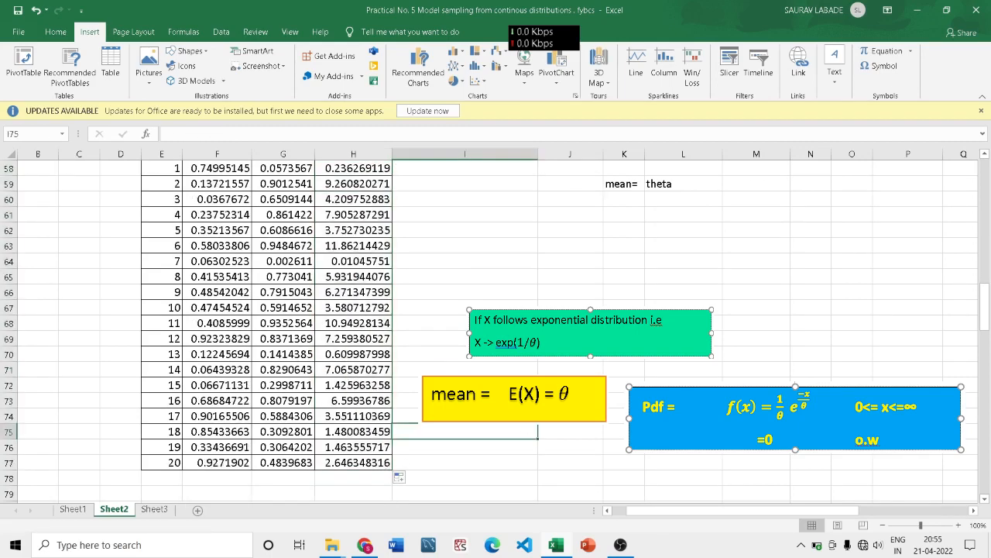
# - Calculate the average of the simulated Q.3 times H58:H77 in cell H78, directly beneath the column
pyautogui.scroll(8, 496, 326)
pyautogui.scroll(-8, 524, 302)
pyautogui.scroll(4, 539, 246)
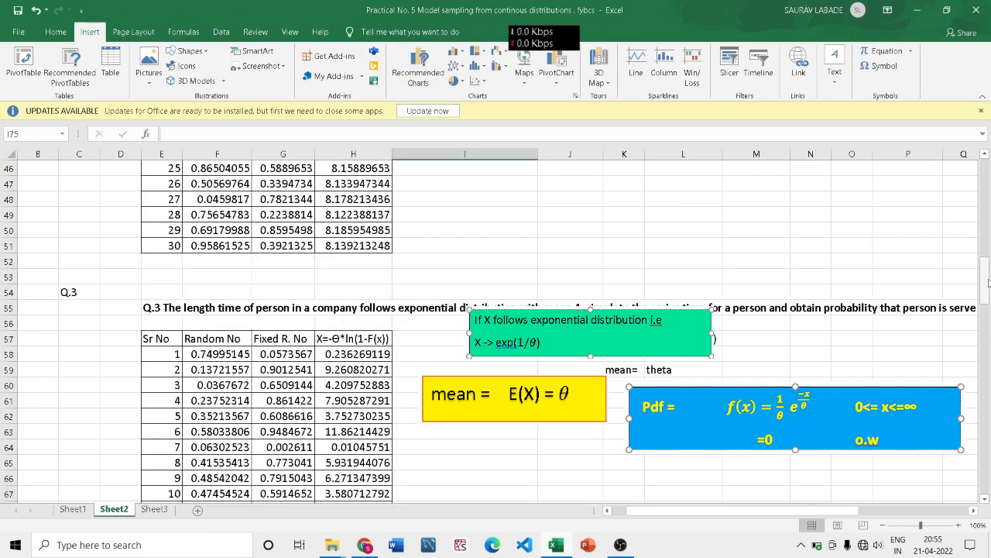
pyautogui.moveTo(986, 281); pyautogui.dragTo(985, 289)
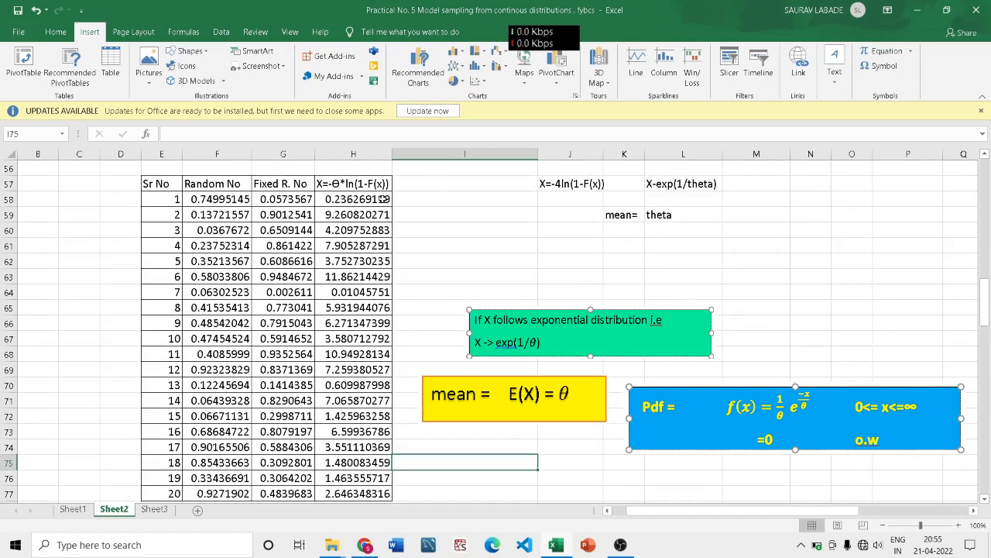
pyautogui.moveTo(985, 314); pyautogui.dragTo(986, 313)
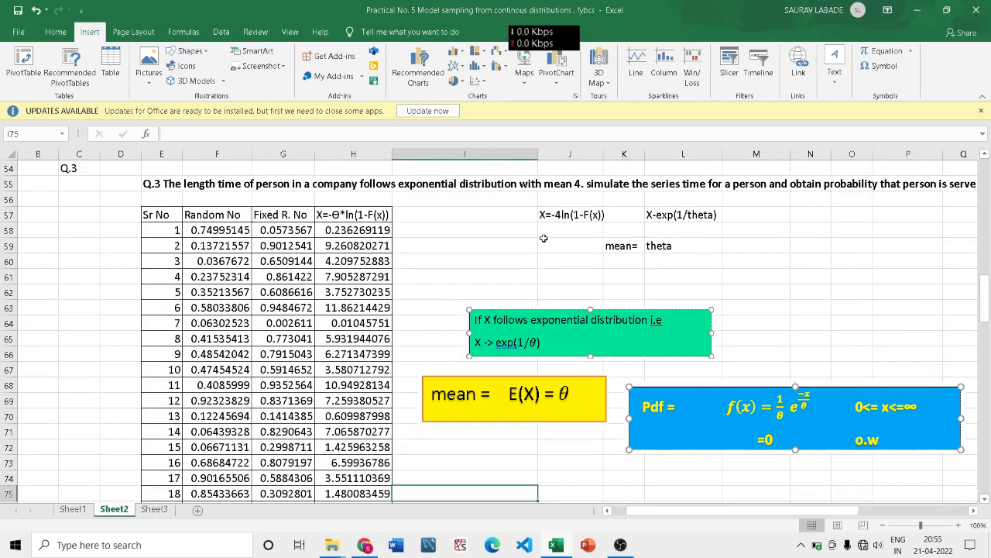
pyautogui.click(361, 230)
pyautogui.moveTo(361, 229); pyautogui.dragTo(371, 476)
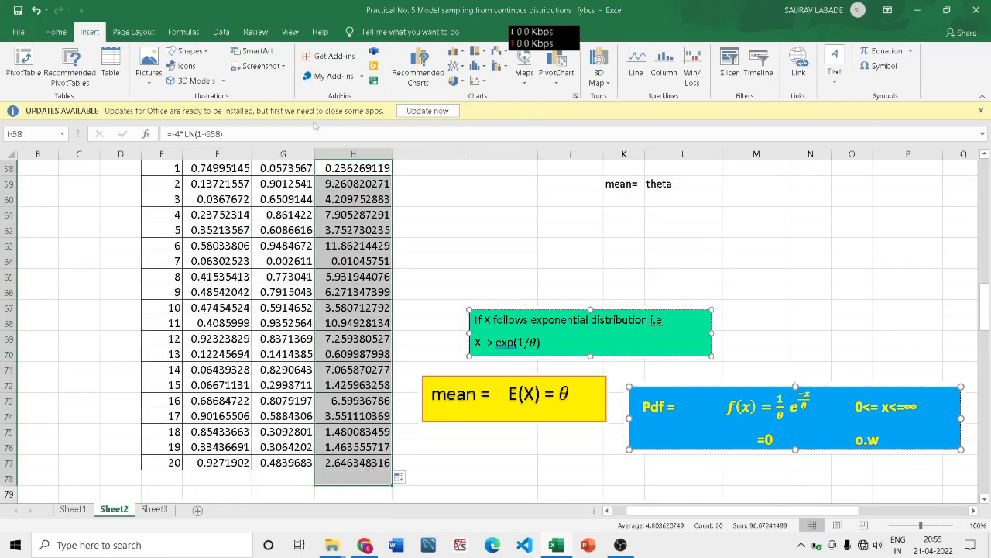
pyautogui.click(55, 31)
pyautogui.click(906, 51)
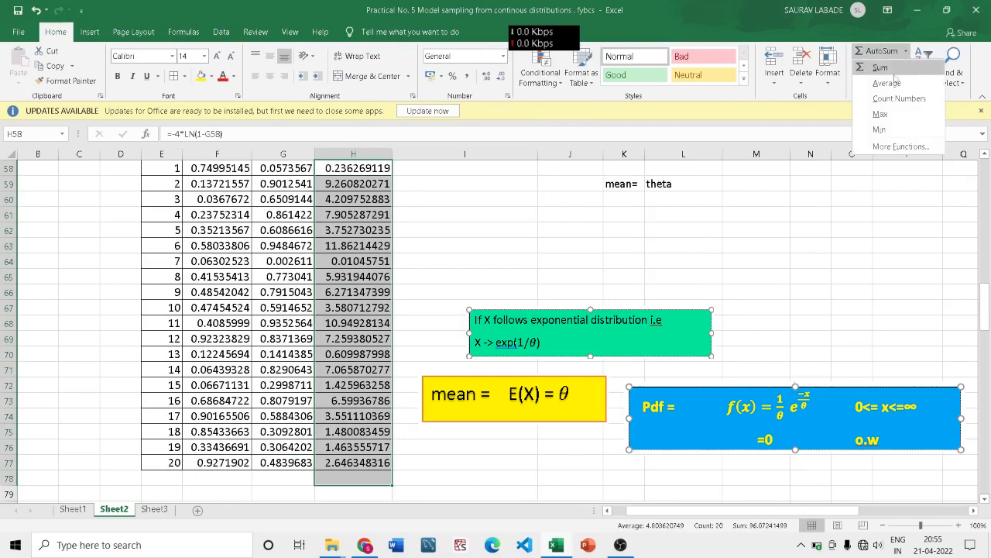
pyautogui.click(892, 85)
pyautogui.click(739, 324)
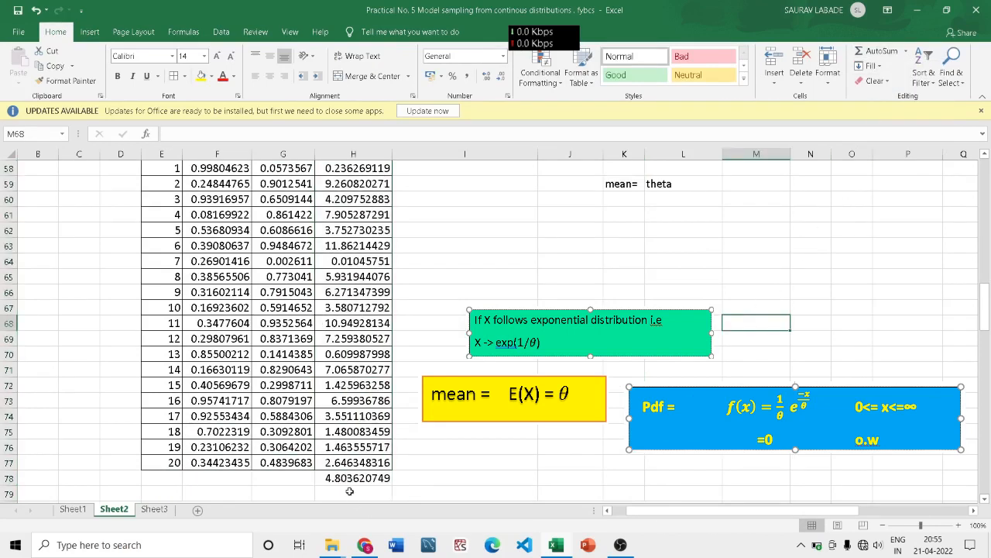
pyautogui.click(385, 479)
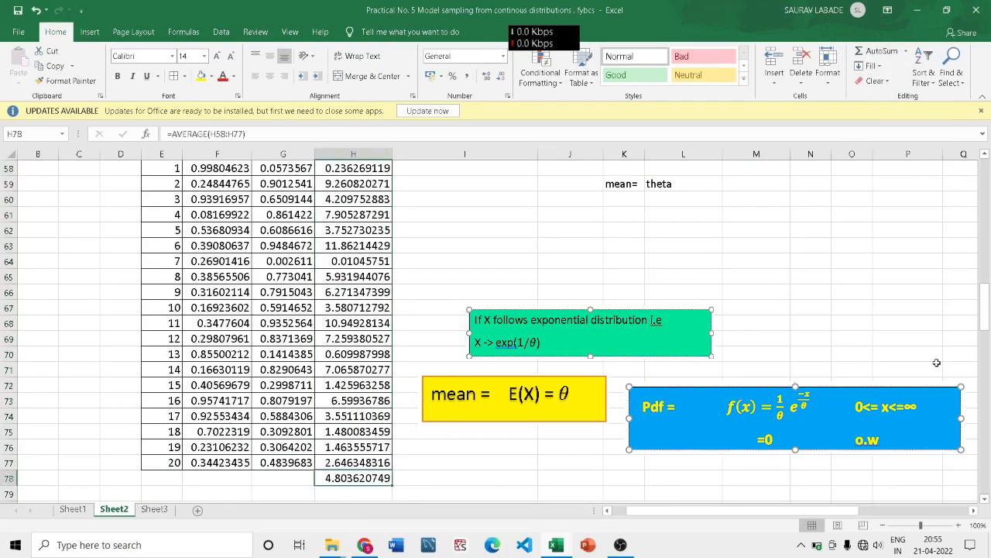
pyautogui.moveTo(989, 305); pyautogui.dragTo(988, 302)
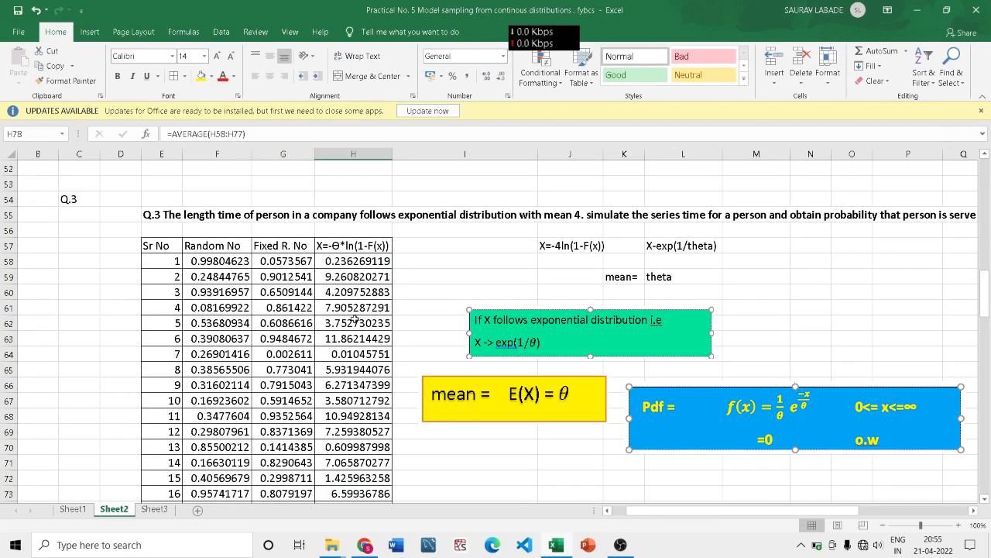
pyautogui.moveTo(385, 233); pyautogui.dragTo(393, 363)
pyautogui.click(460, 359)
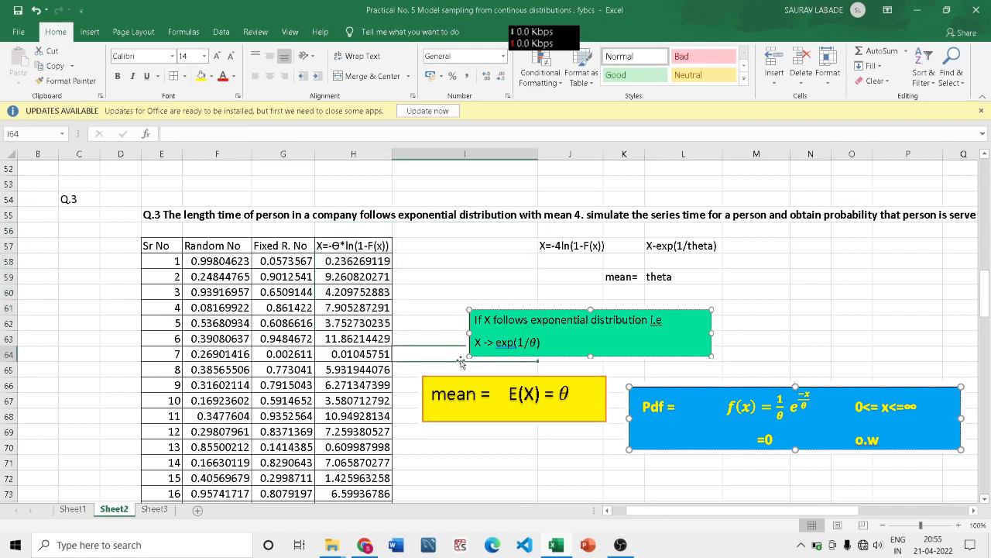
pyautogui.click(360, 260)
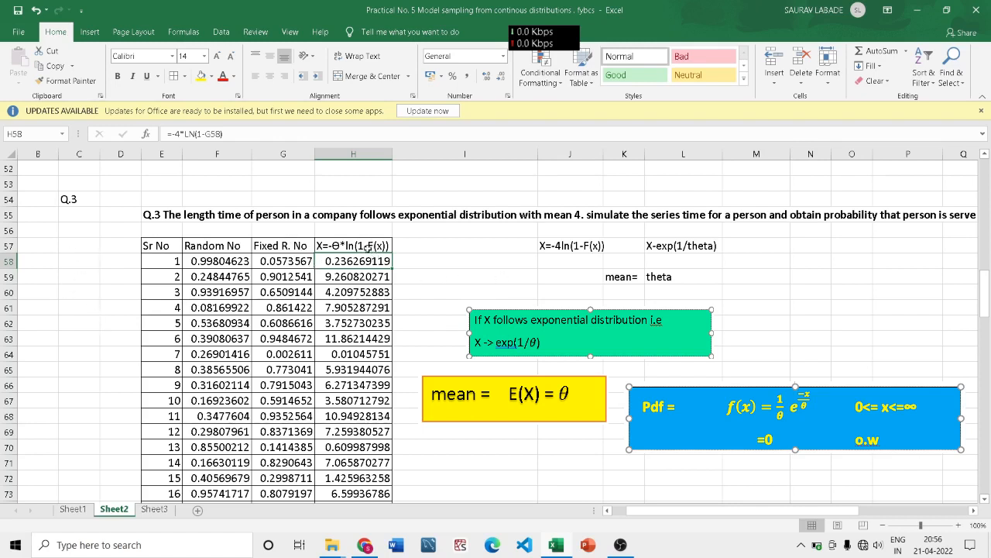
pyautogui.click(356, 230)
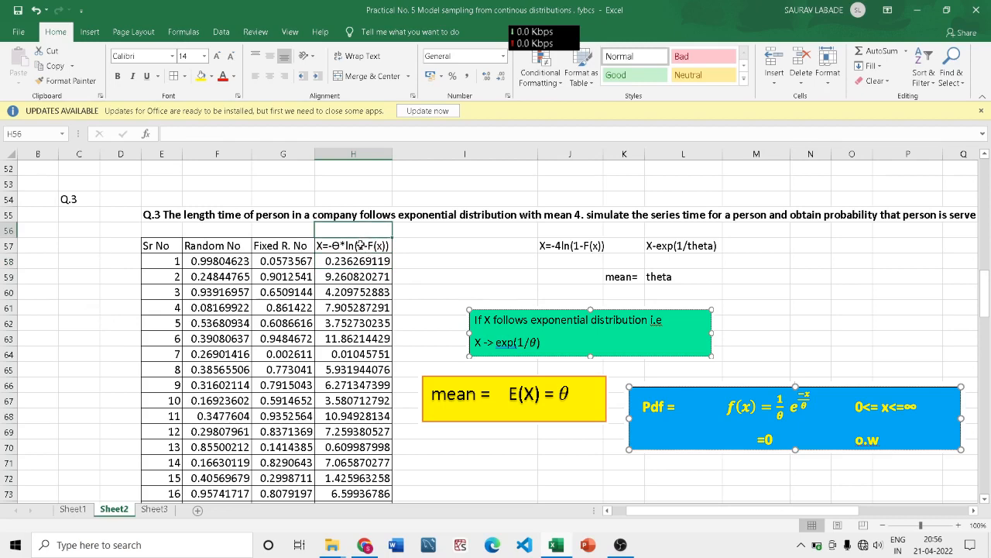
pyautogui.click(361, 245)
# - Enter the formula =rand() in F83, the first Random No cell of the Q.4 table
pyautogui.moveTo(985, 296); pyautogui.dragTo(981, 346)
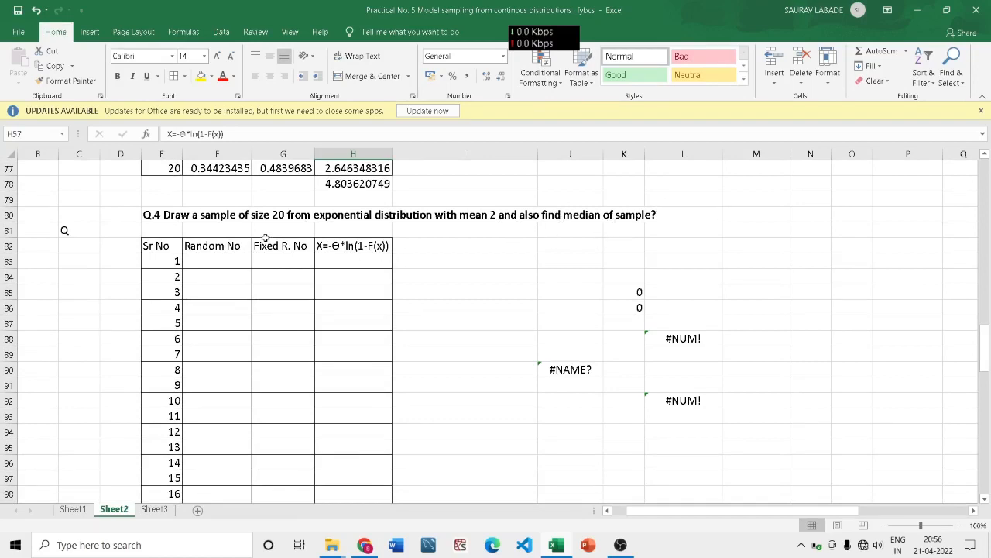
pyautogui.click(222, 261)
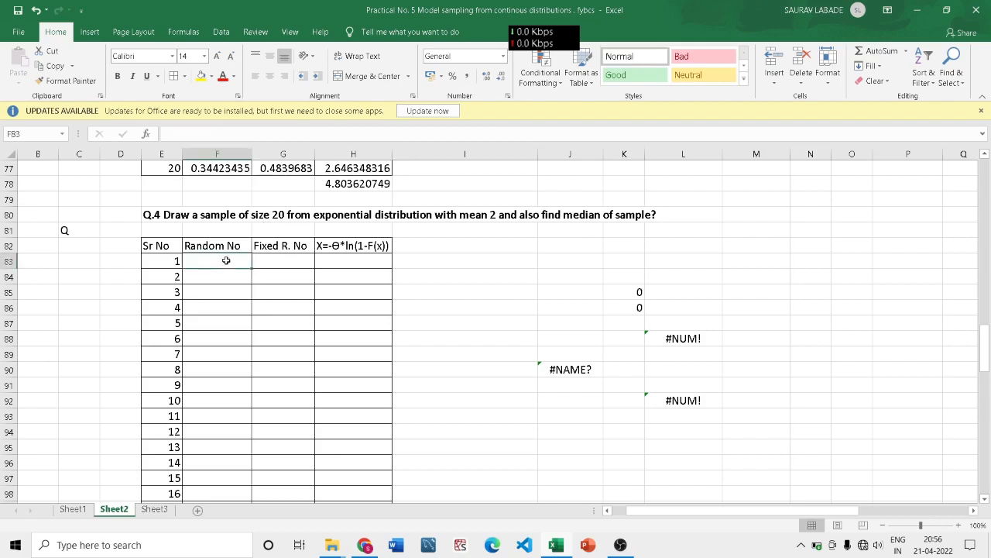
pyautogui.write('=rna')
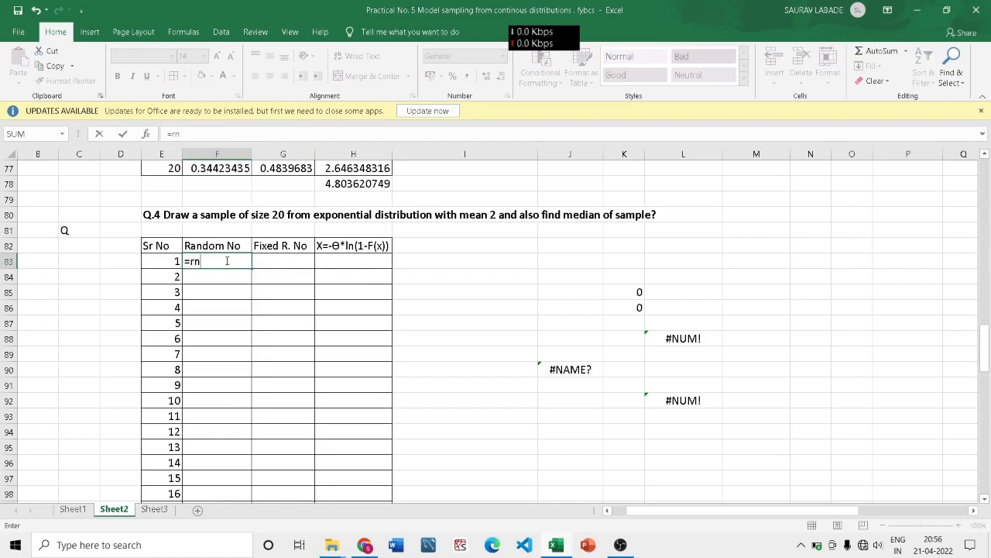
pyautogui.press('BackSpace')
pyautogui.write('na')
pyautogui.press('BackSpace')
pyautogui.press('BackSpace')
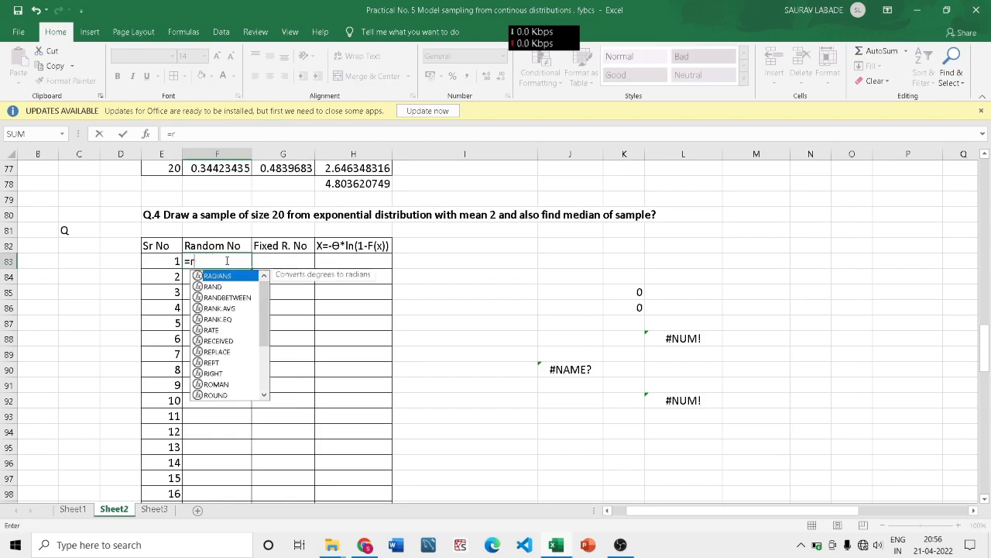
pyautogui.press('BackSpace')
pyautogui.write('rand')
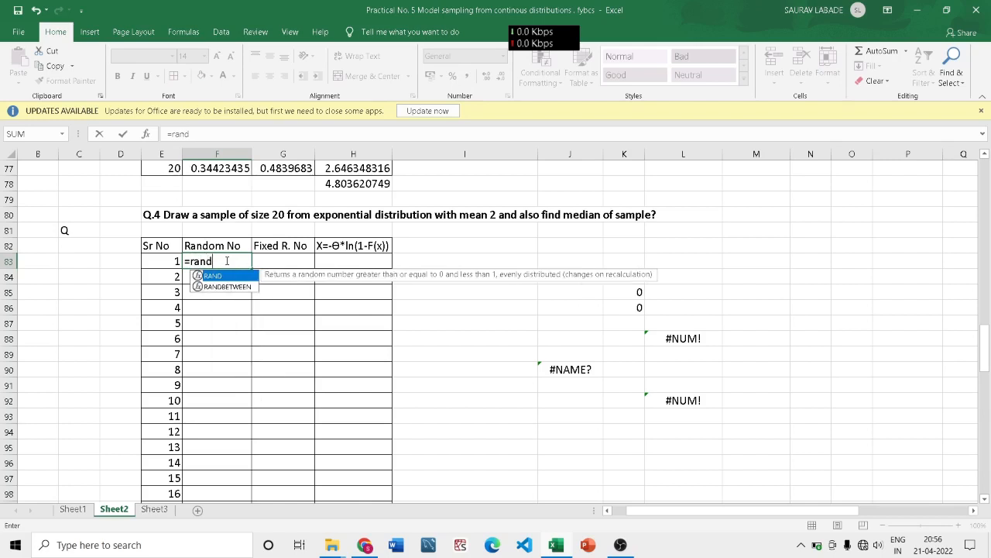
pyautogui.write('()')
pyautogui.press('Return')
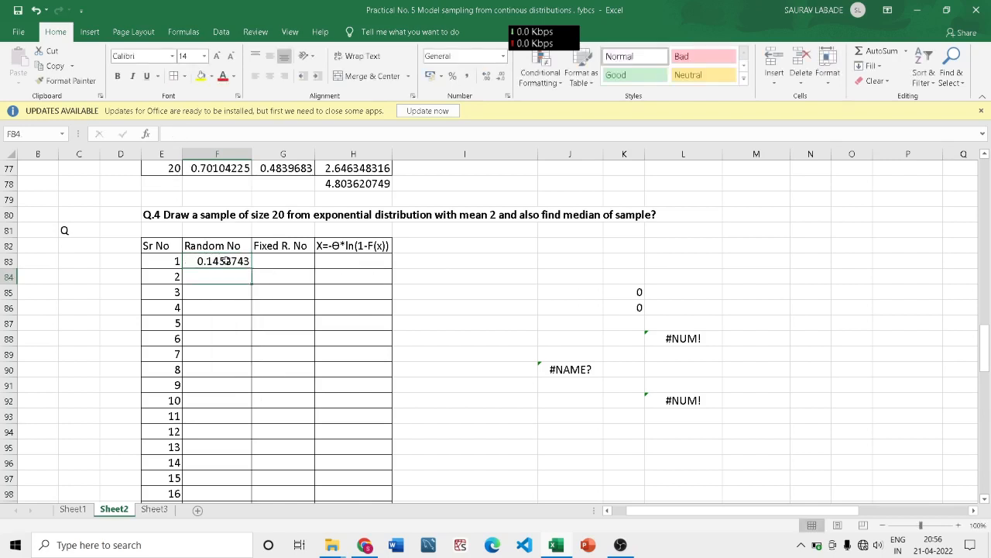
# - Fill the RAND formula from F83 down the Q.4 Random No column for all 20 rows, then select G83
pyautogui.click(223, 261)
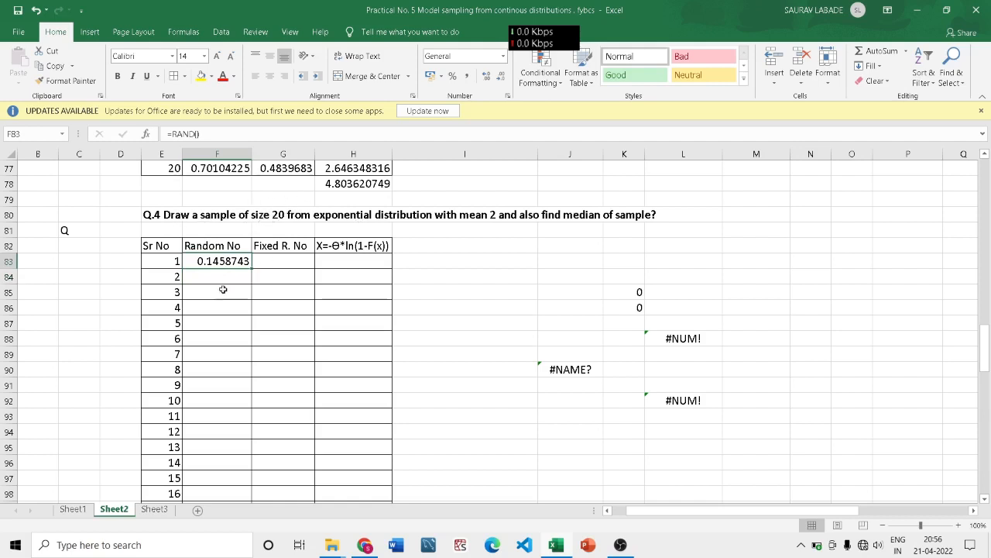
pyautogui.moveTo(252, 267); pyautogui.dragTo(243, 483)
pyautogui.scroll(8, 249, 474)
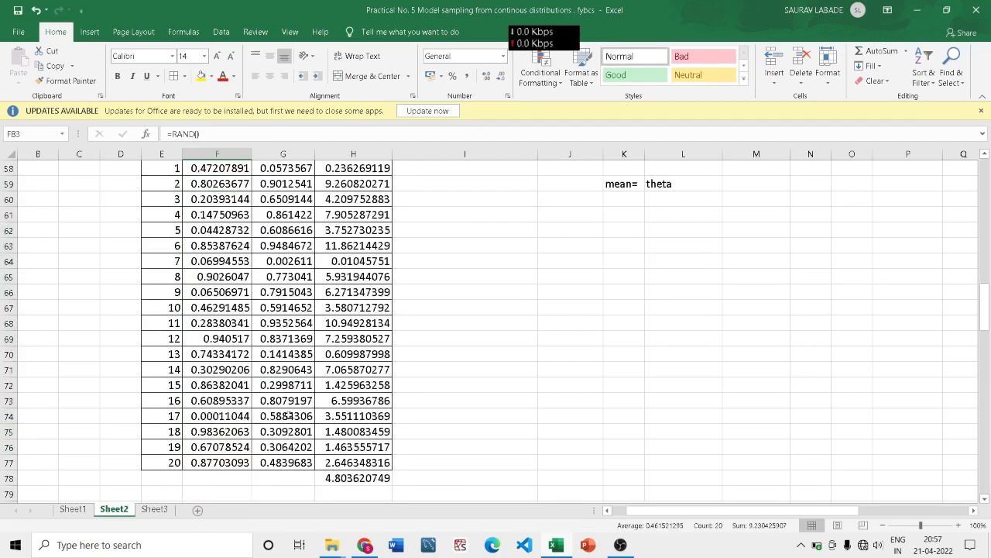
pyautogui.scroll(-4, 288, 417)
pyautogui.click(296, 374)
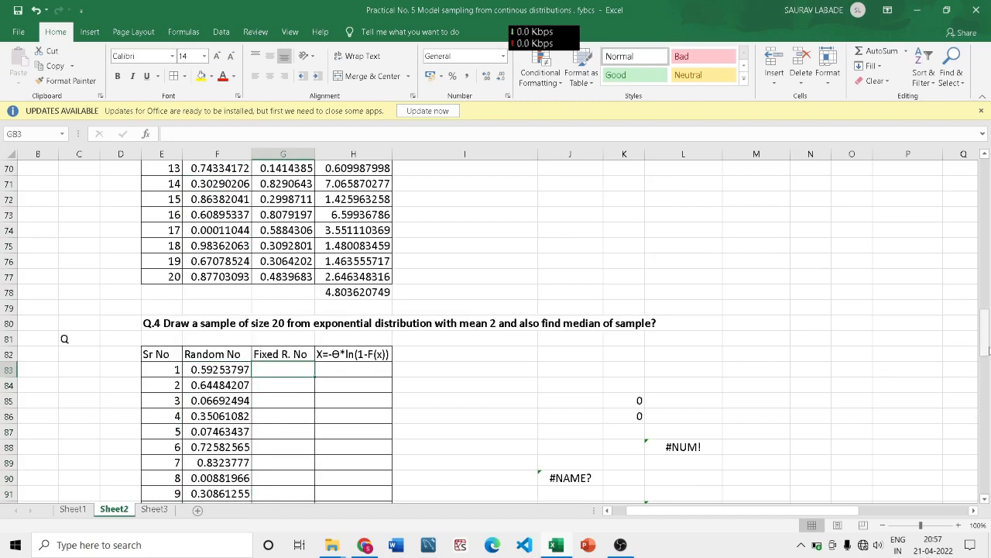
pyautogui.moveTo(987, 345); pyautogui.dragTo(986, 350)
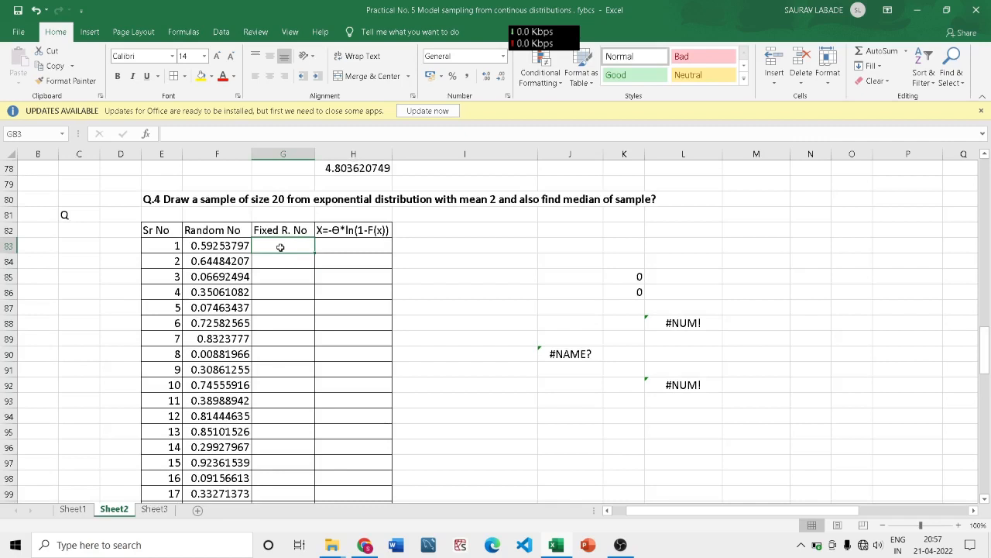
# - Copy the Q.4 random numbers F83:F102 and paste them as values only into the Fixed R. No column starting at G83
pyautogui.moveTo(233, 247); pyautogui.dragTo(221, 478)
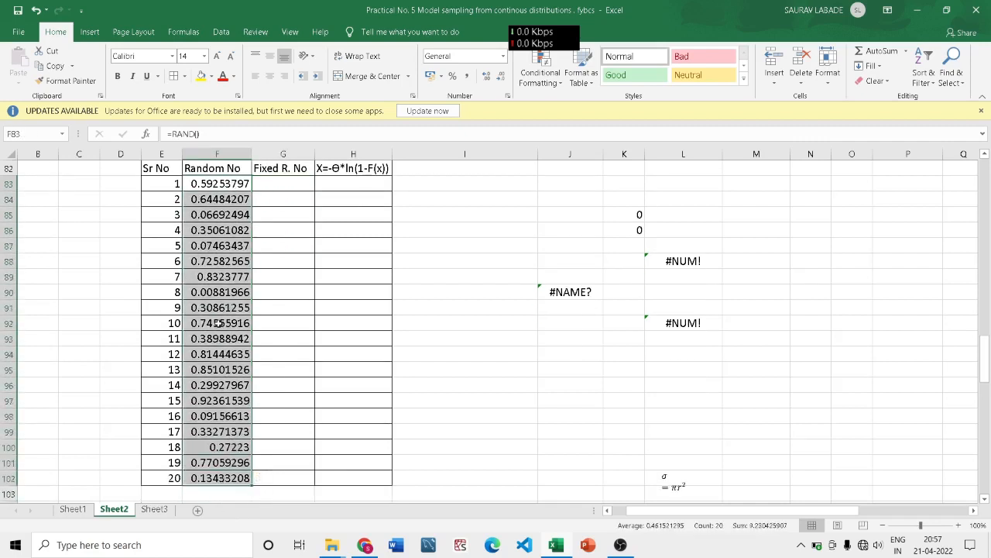
pyautogui.rightClick(220, 323)
pyautogui.click(250, 58)
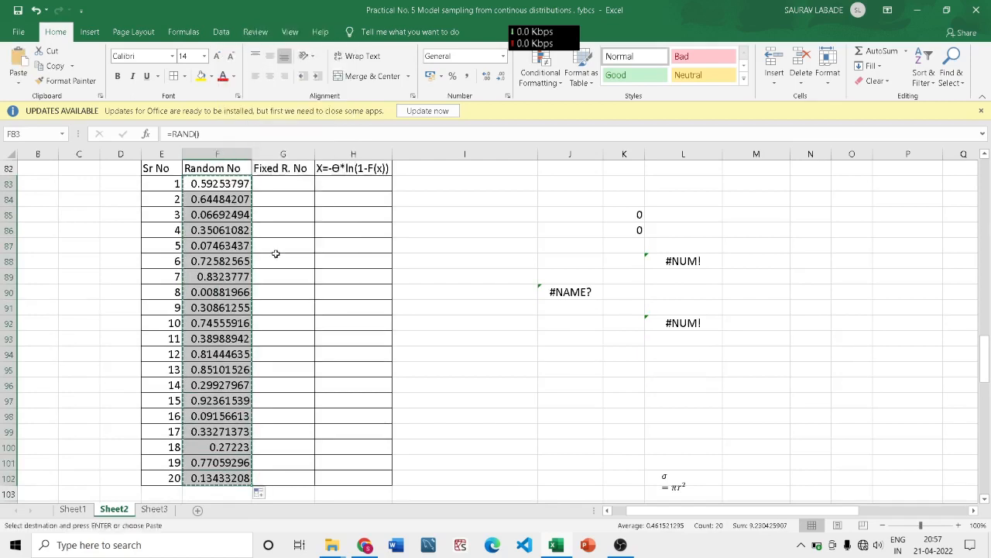
pyautogui.click(280, 187)
pyautogui.rightClick(280, 188)
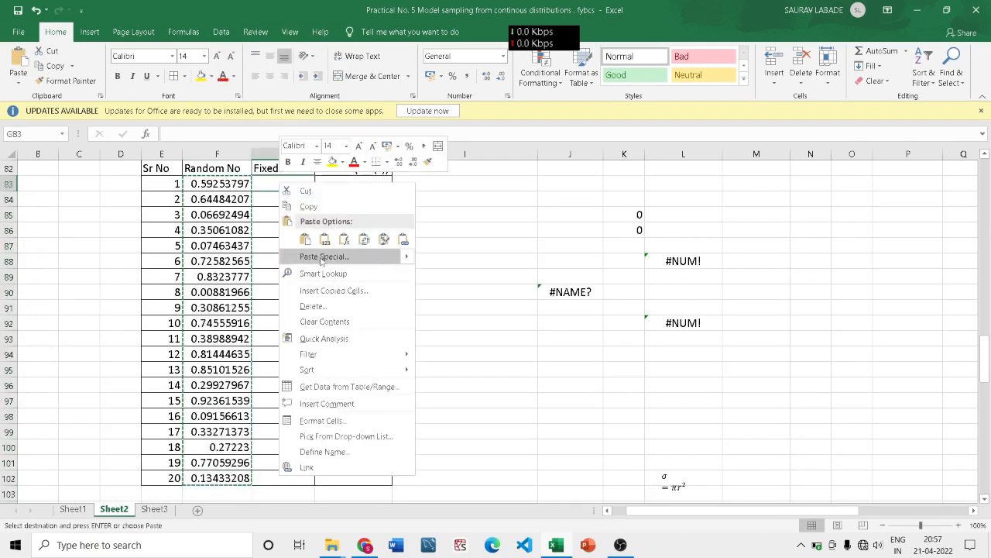
pyautogui.click(321, 258)
pyautogui.click(233, 207)
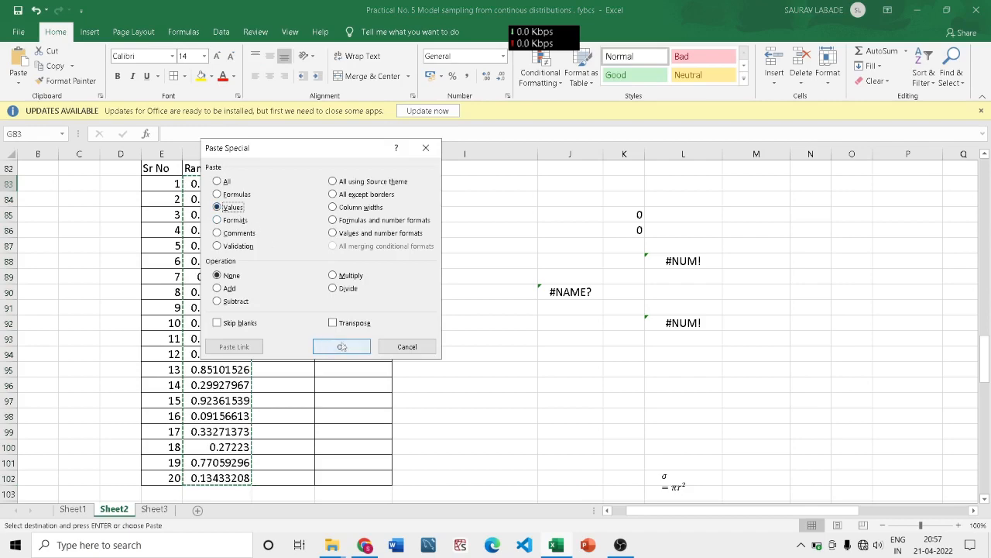
pyautogui.click(341, 346)
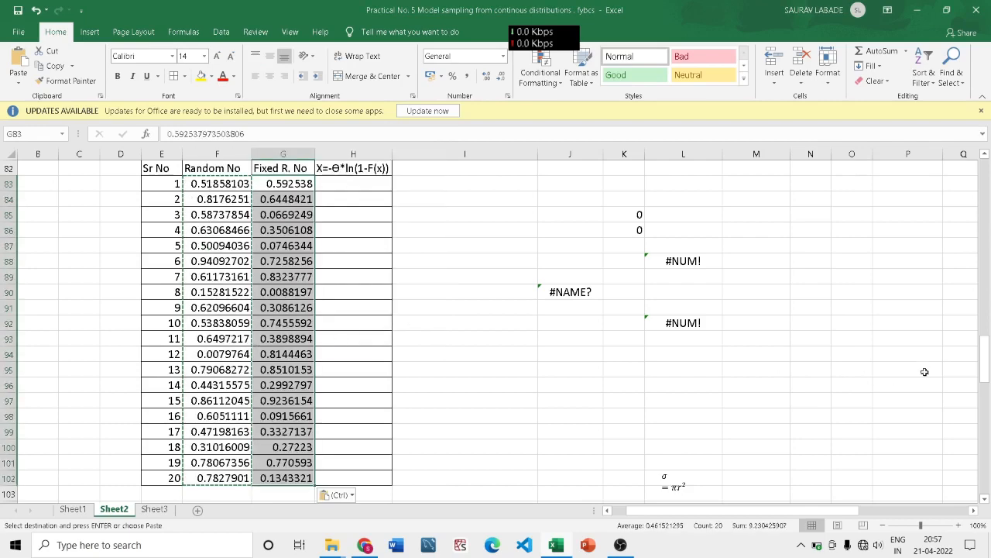
# - Enter the beginning of the exponential formula, =-2*ln, in H83, the first X cell of the Q.4 table
pyautogui.moveTo(985, 365); pyautogui.dragTo(986, 368)
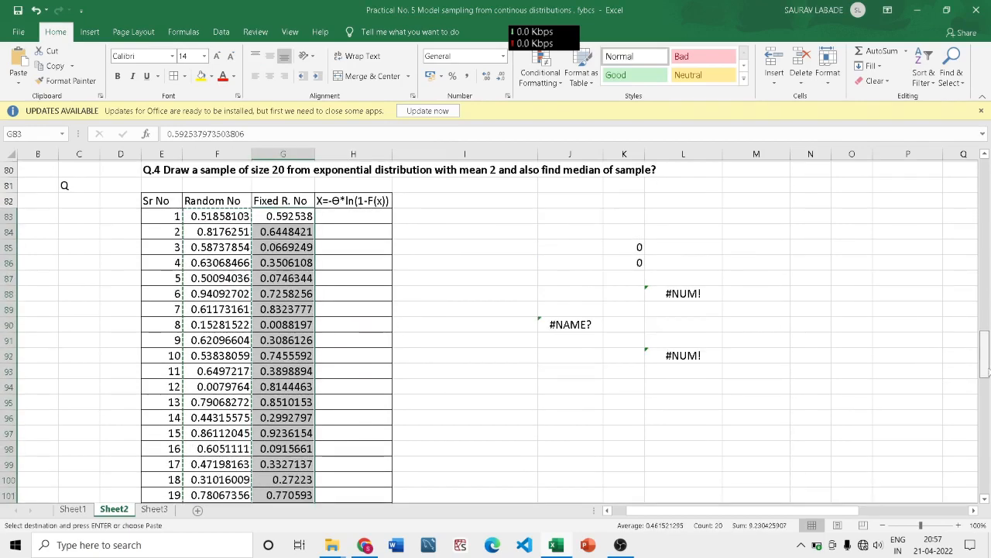
pyautogui.click(339, 211)
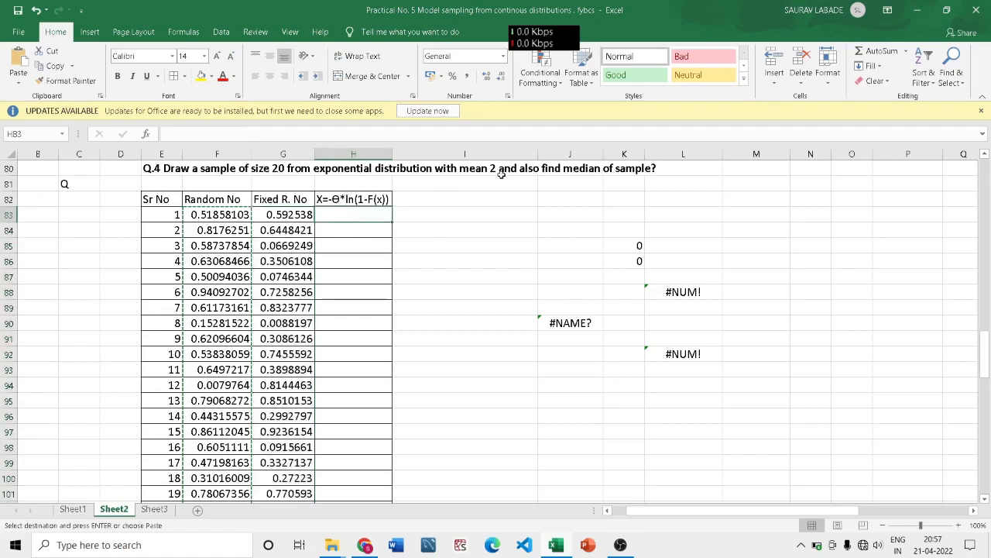
pyautogui.write('=')
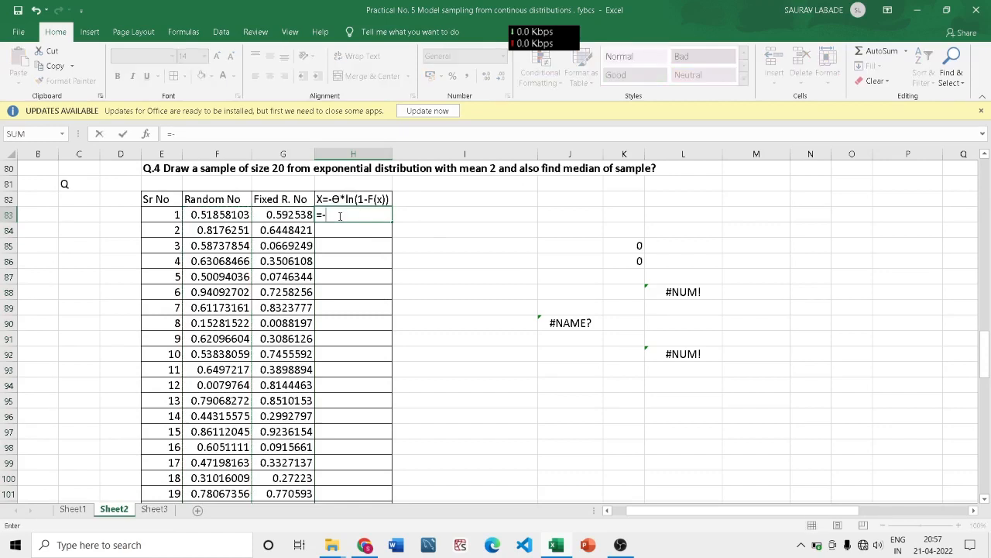
pyautogui.write('-28')
pyautogui.press('BackSpace')
pyautogui.write('*ln')
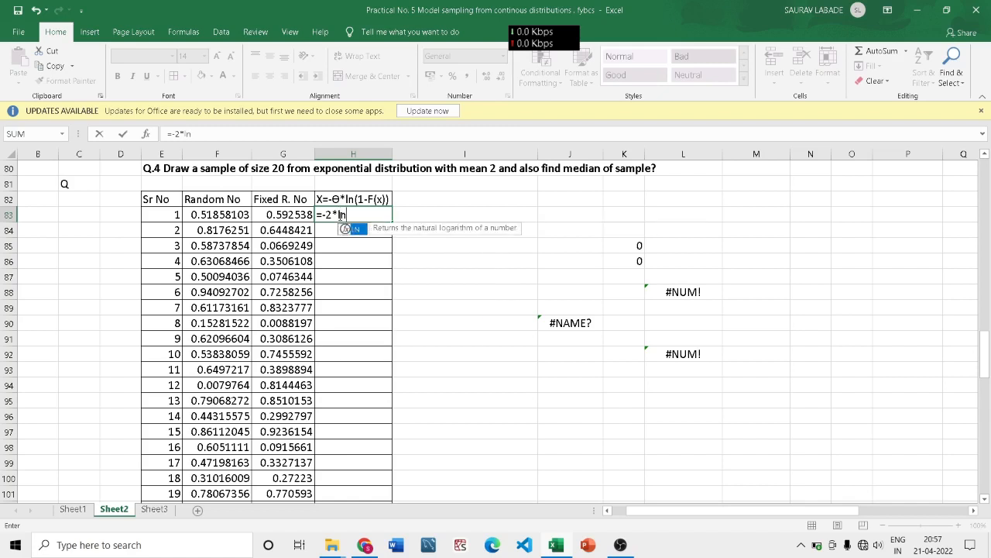
pyautogui.press('Return')
pyautogui.press('Return')
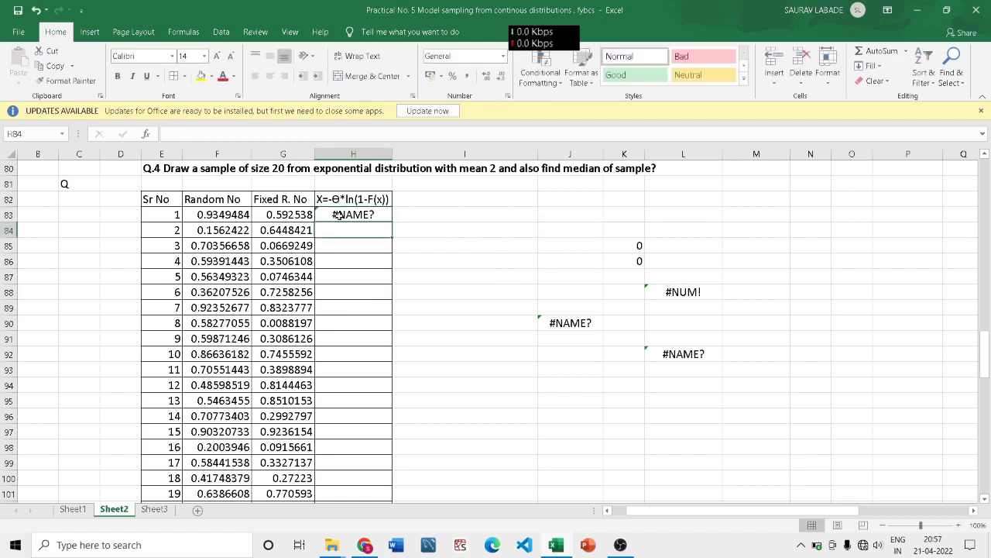
pyautogui.write('9')
# - Extend the formula in H83 to =-2*ln(1-G83), referencing the first fixed random number
pyautogui.click(341, 214)
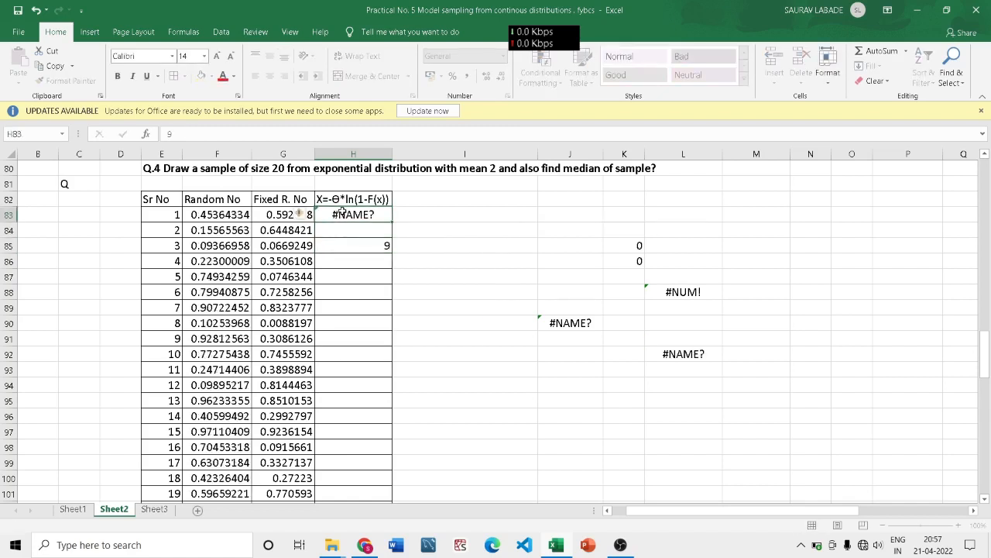
pyautogui.doubleClick(371, 211)
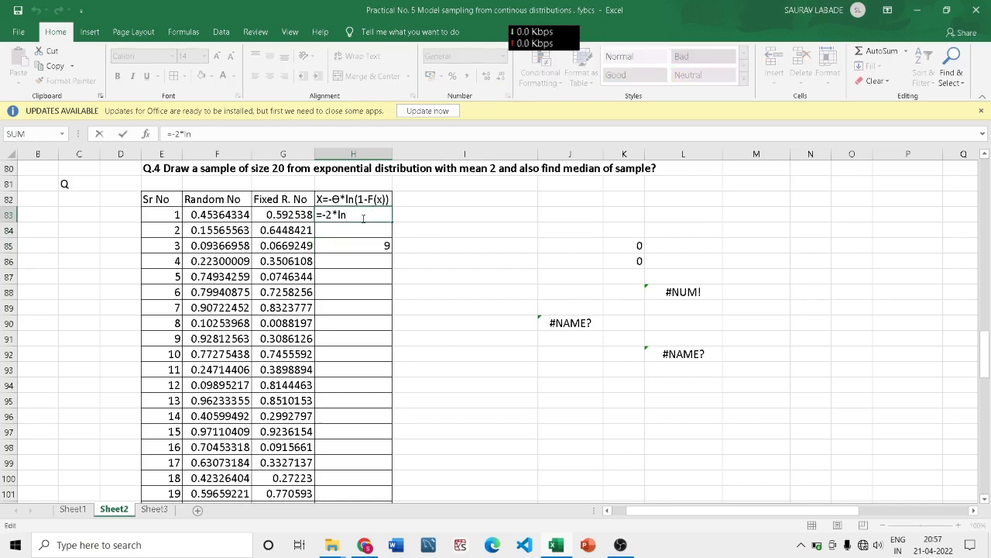
pyautogui.write('(1-')
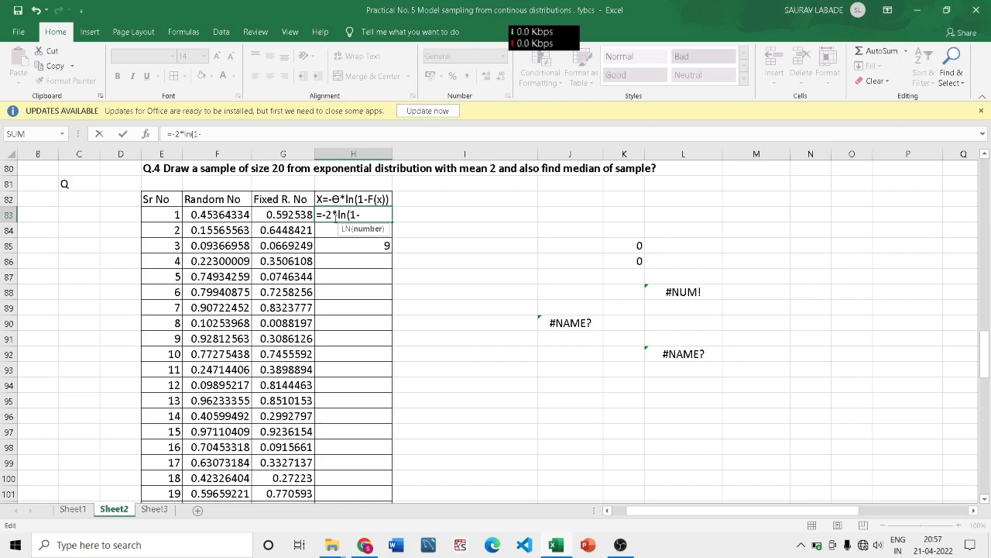
pyautogui.click(306, 215)
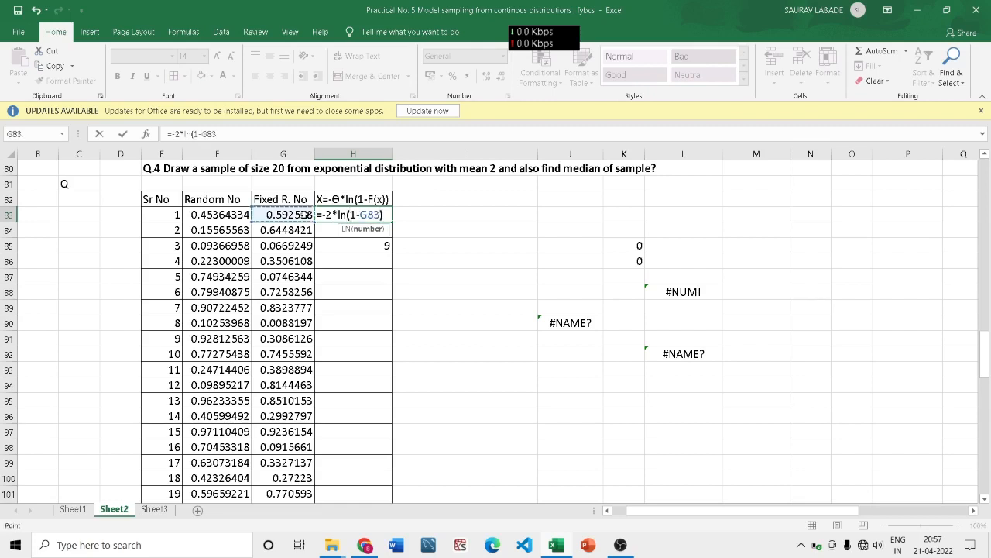
# - Complete the formula =-2*ln(1-G83) in H83 and fill it down through H102 for all 20 samples
pyautogui.write(')')
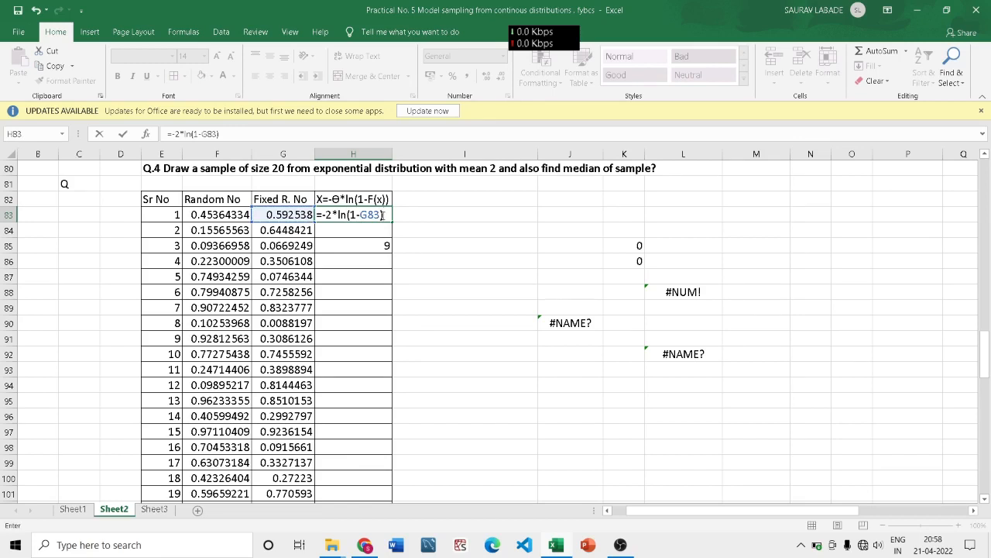
pyautogui.press('Return')
pyautogui.click(361, 217)
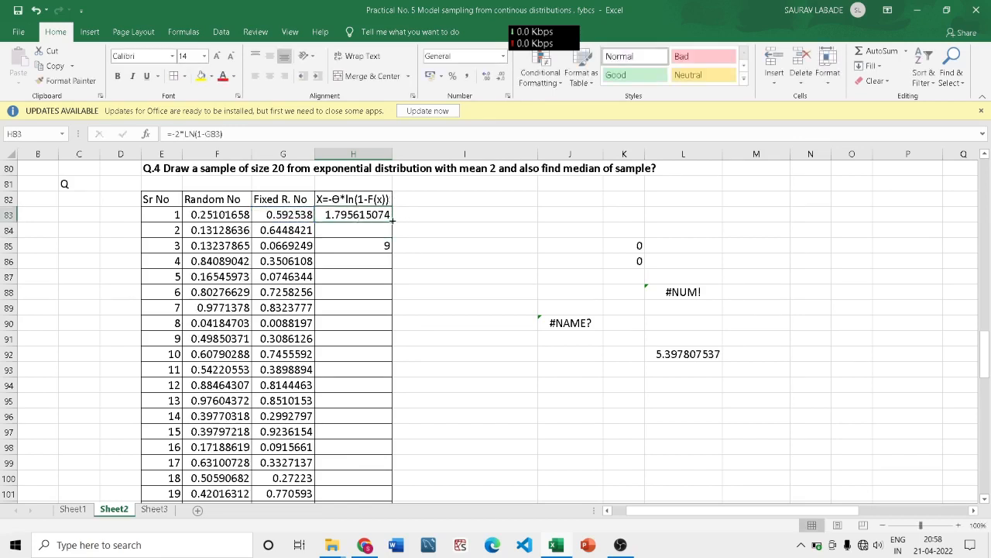
pyautogui.moveTo(393, 221); pyautogui.dragTo(383, 486)
pyautogui.scroll(4, 519, 388)
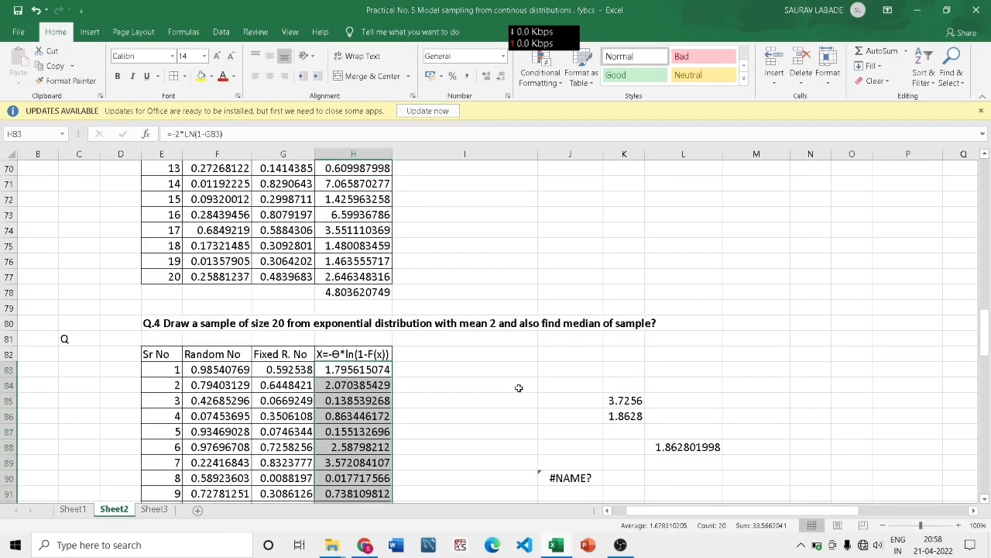
pyautogui.scroll(-4, 519, 388)
pyautogui.scroll(4, 519, 387)
pyautogui.scroll(-4, 455, 370)
pyautogui.scroll(4, 453, 365)
pyautogui.scroll(-4, 371, 330)
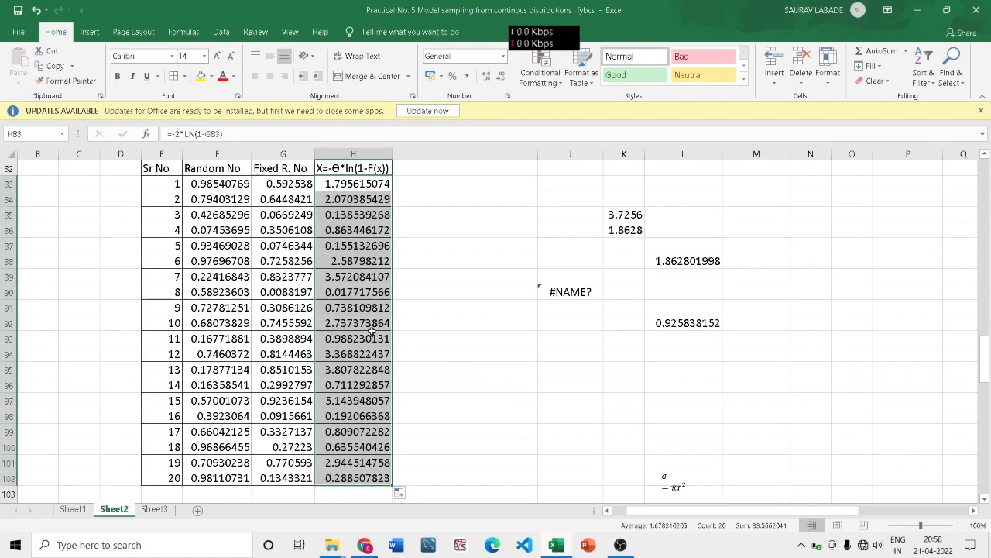
# - Calculate the average of the exponential sample values H83:H102 in cell H103
pyautogui.click(473, 202)
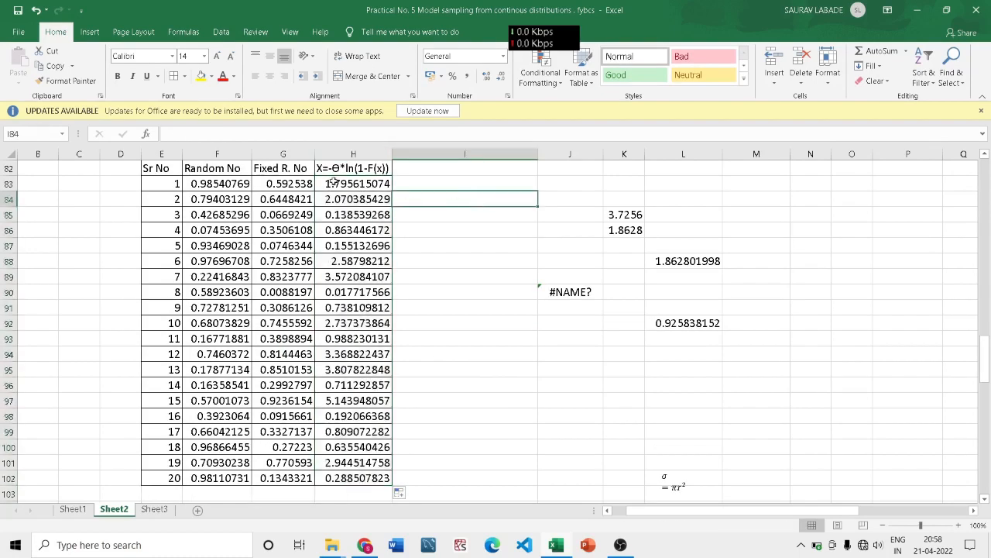
pyautogui.moveTo(333, 181); pyautogui.dragTo(353, 496)
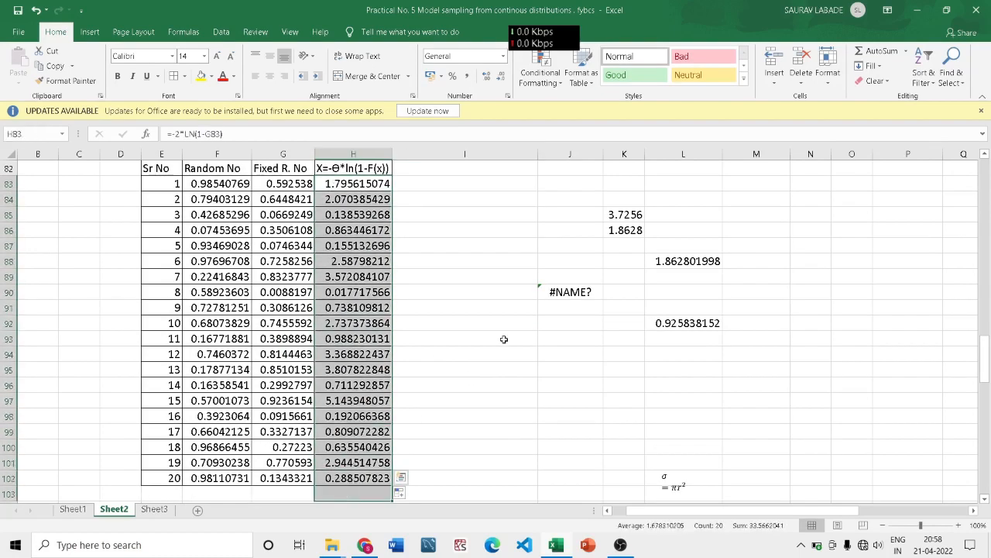
pyautogui.click(906, 59)
pyautogui.click(909, 85)
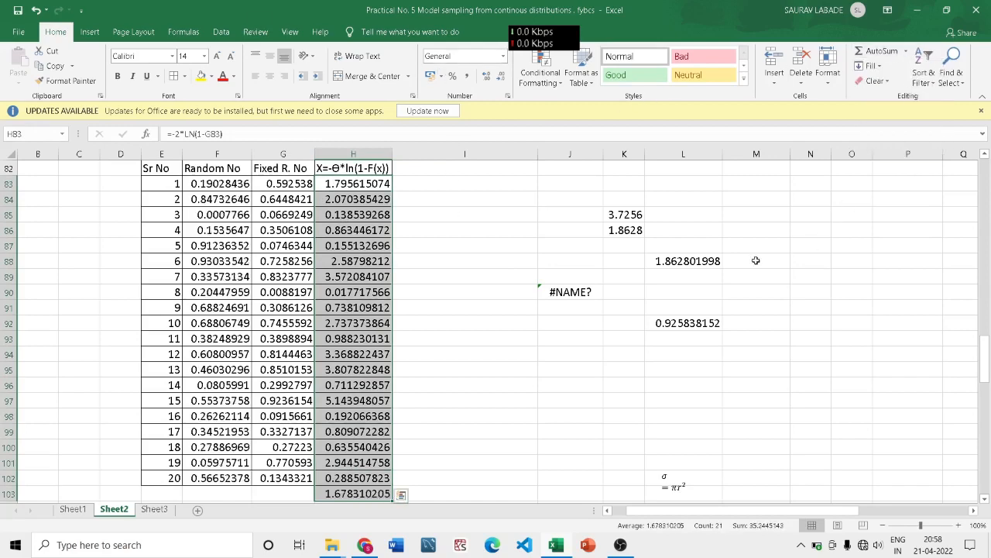
pyautogui.scroll(-4, 615, 294)
pyautogui.click(350, 310)
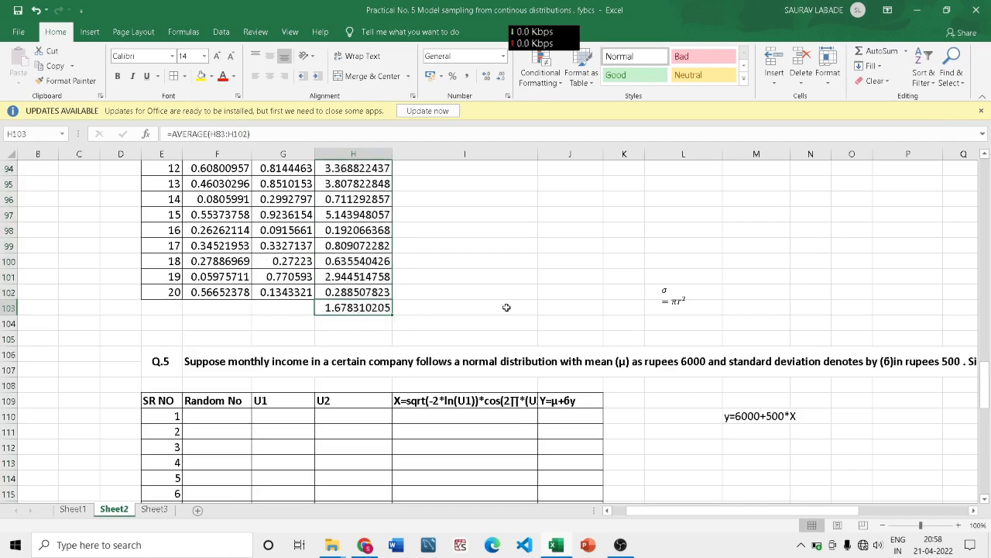
# - Examine the leftover formulas beside the Q.4 table in cells K85, K86, L88, J90 and L92
pyautogui.scroll(4, 506, 308)
pyautogui.scroll(4, 512, 297)
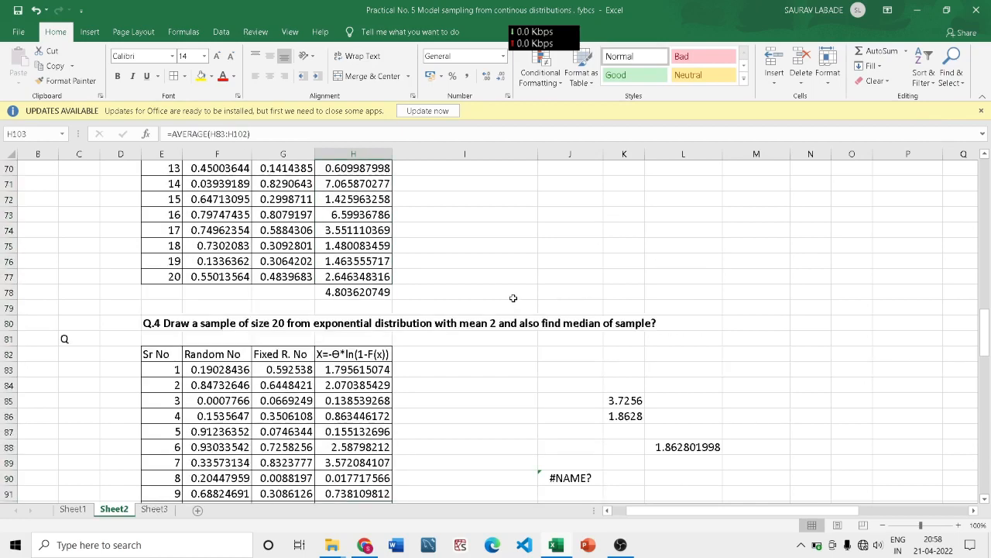
pyautogui.scroll(-4, 512, 298)
pyautogui.scroll(4, 513, 292)
pyautogui.moveTo(986, 333); pyautogui.dragTo(986, 344)
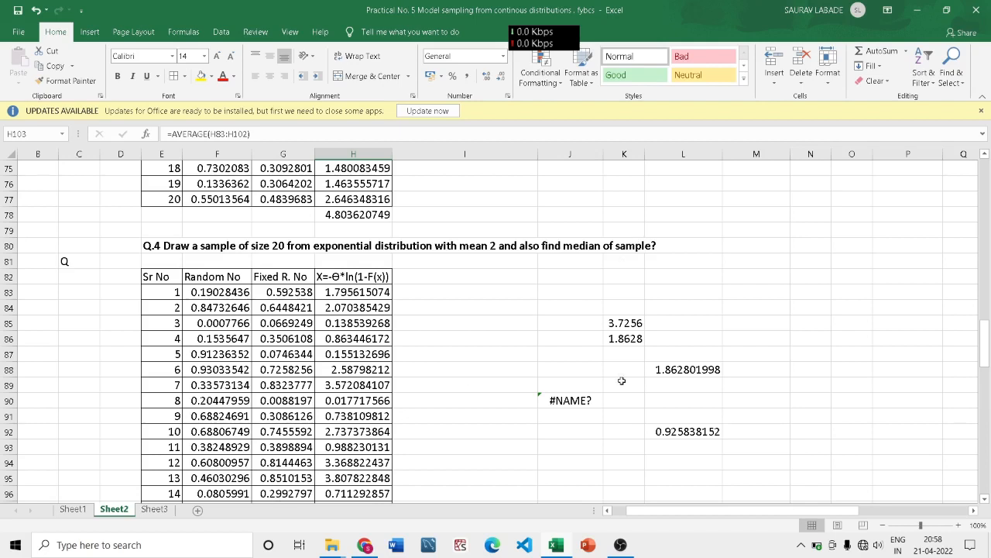
pyautogui.click(631, 320)
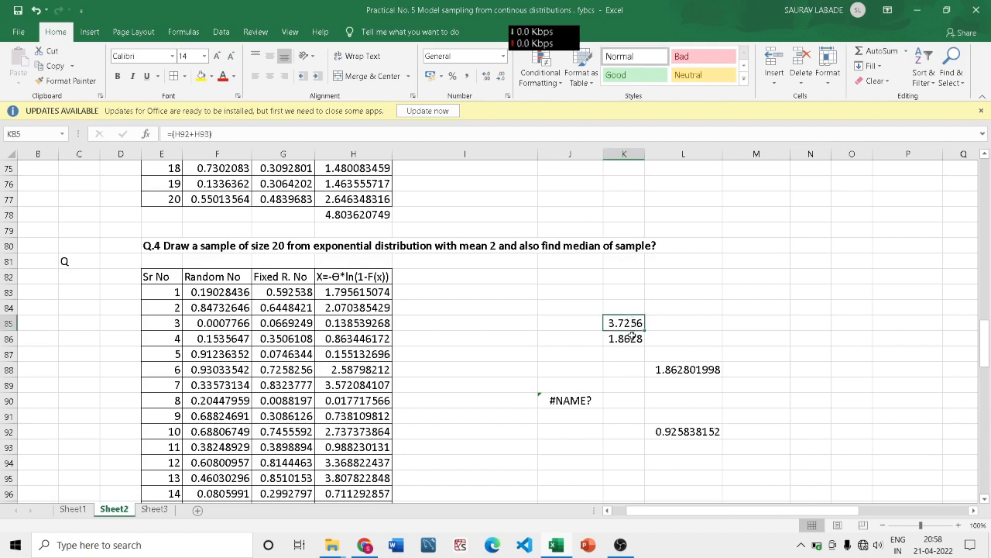
pyautogui.click(625, 338)
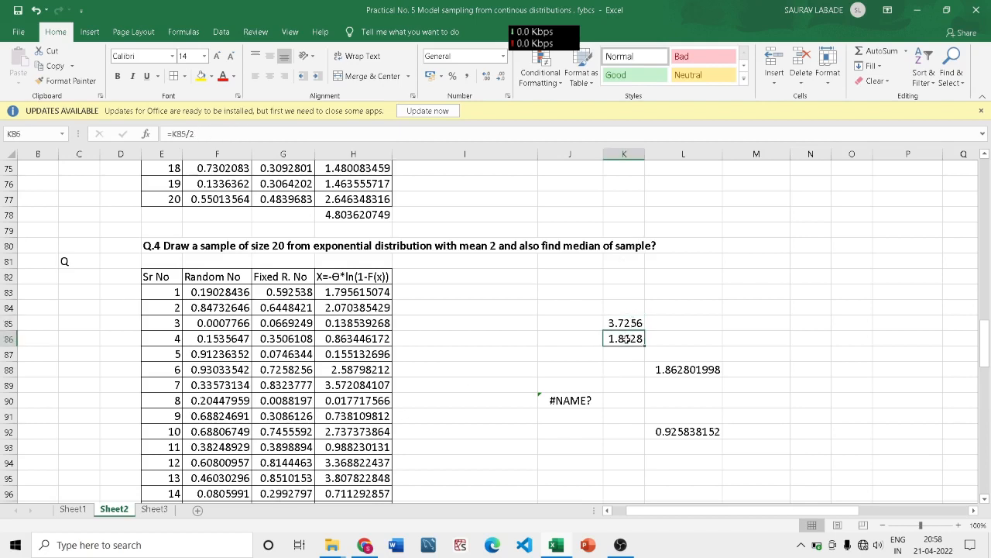
pyautogui.click(683, 371)
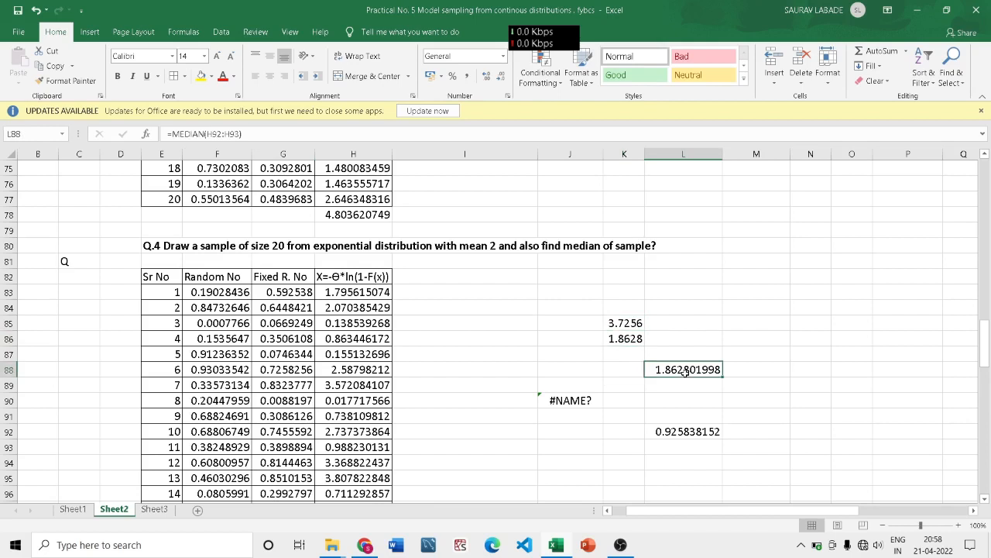
pyautogui.click(636, 341)
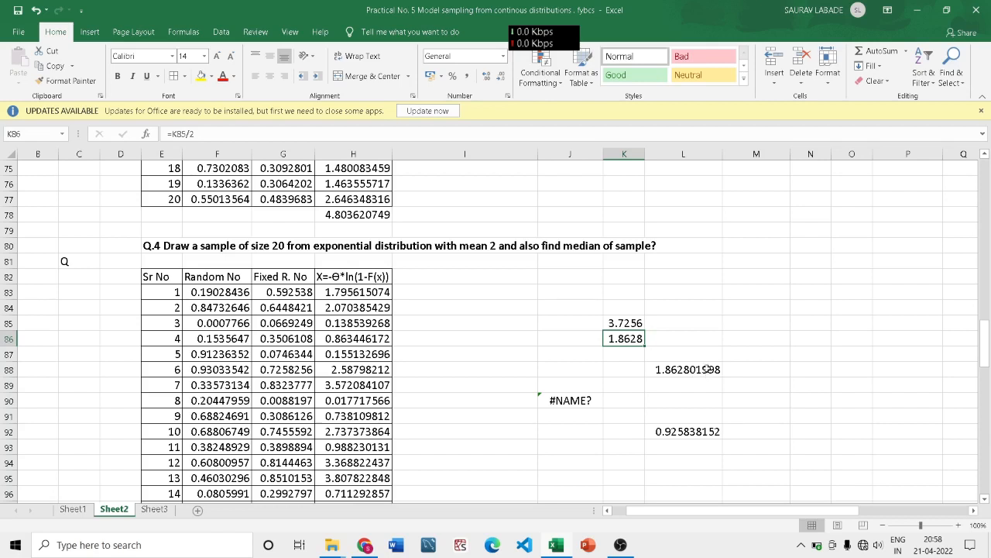
pyautogui.click(633, 323)
pyautogui.click(629, 339)
pyautogui.click(697, 369)
pyautogui.click(693, 431)
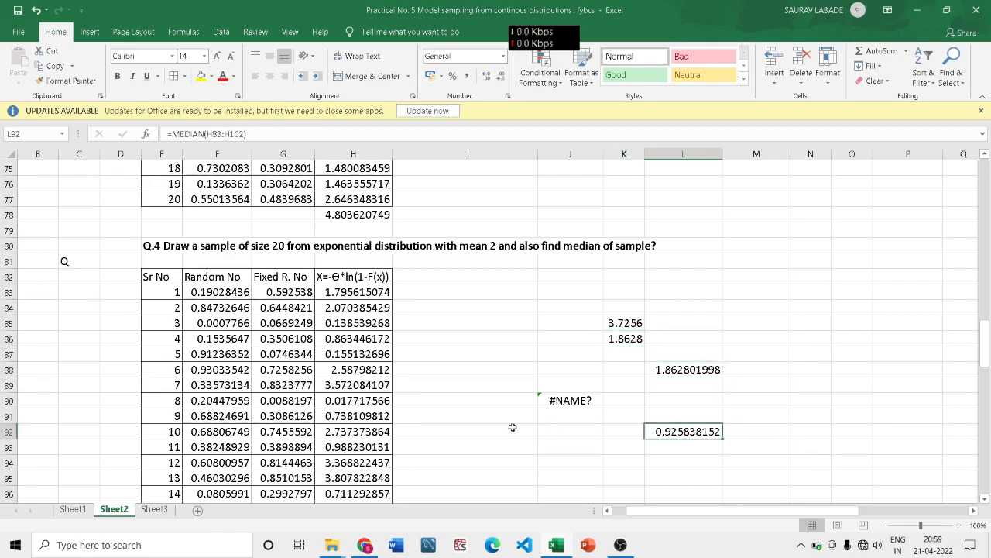
pyautogui.click(559, 401)
pyautogui.click(712, 426)
pyautogui.click(631, 323)
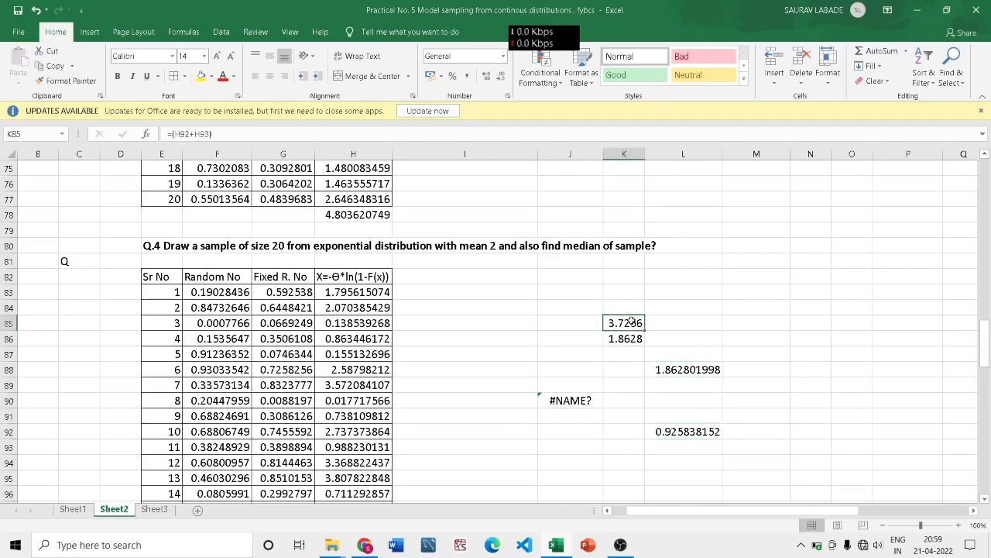
pyautogui.moveTo(988, 349)
pyautogui.mouseDown()
pyautogui.moveTo(986, 374)
pyautogui.moveTo(983, 348)
pyautogui.mouseUp()
# - Clear the leftover formulas from cells L88, K86, K85, J90 and L92 beside the Q.4 table
pyautogui.click(692, 339)
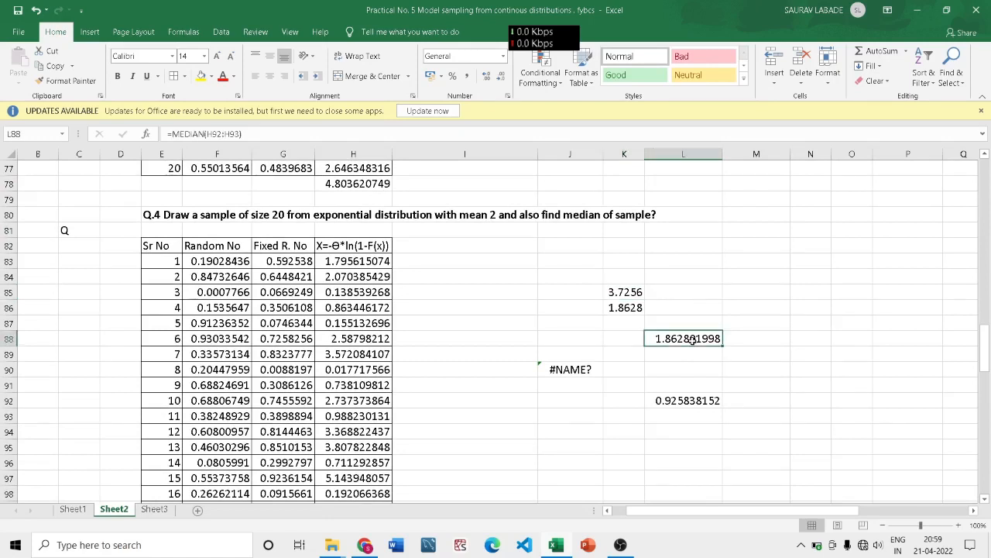
pyautogui.press('BackSpace')
pyautogui.click(634, 303)
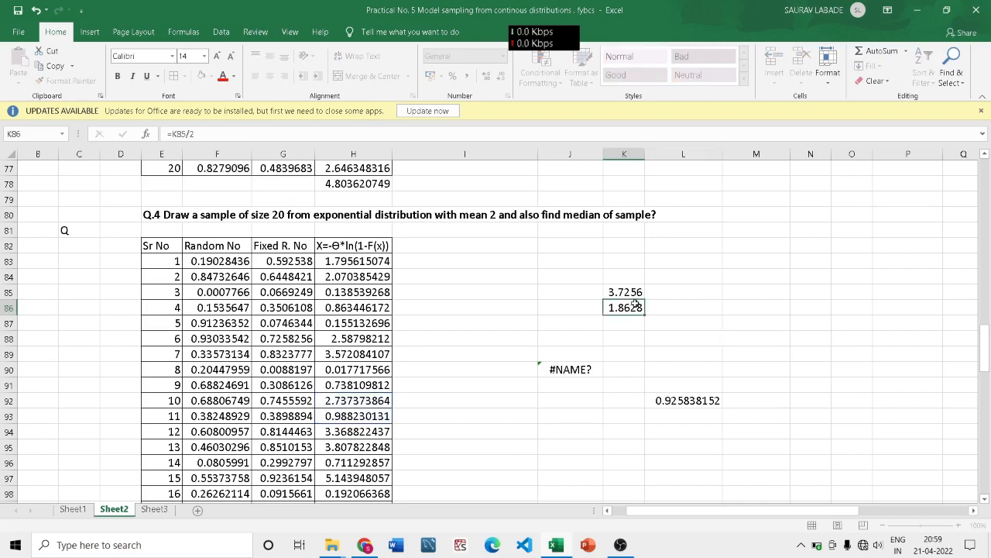
pyautogui.press('BackSpace')
pyautogui.click(636, 293)
pyautogui.press('BackSpace')
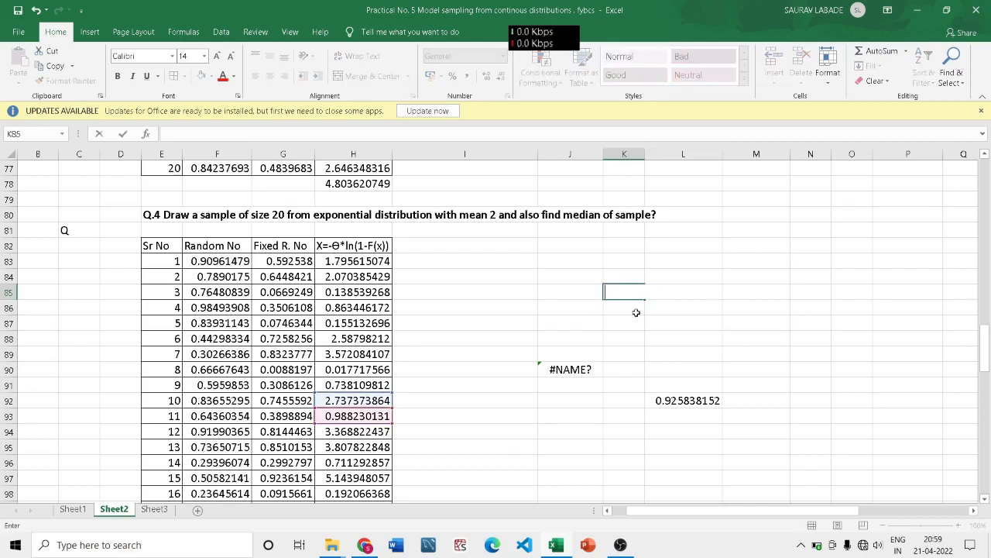
pyautogui.click(596, 370)
pyautogui.press('BackSpace')
pyautogui.click(699, 402)
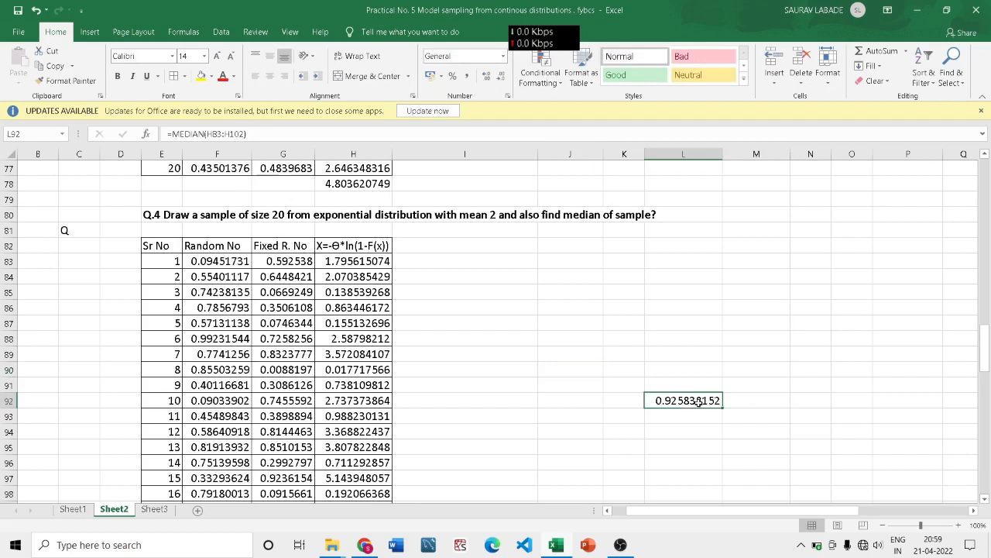
pyautogui.press('BackSpace')
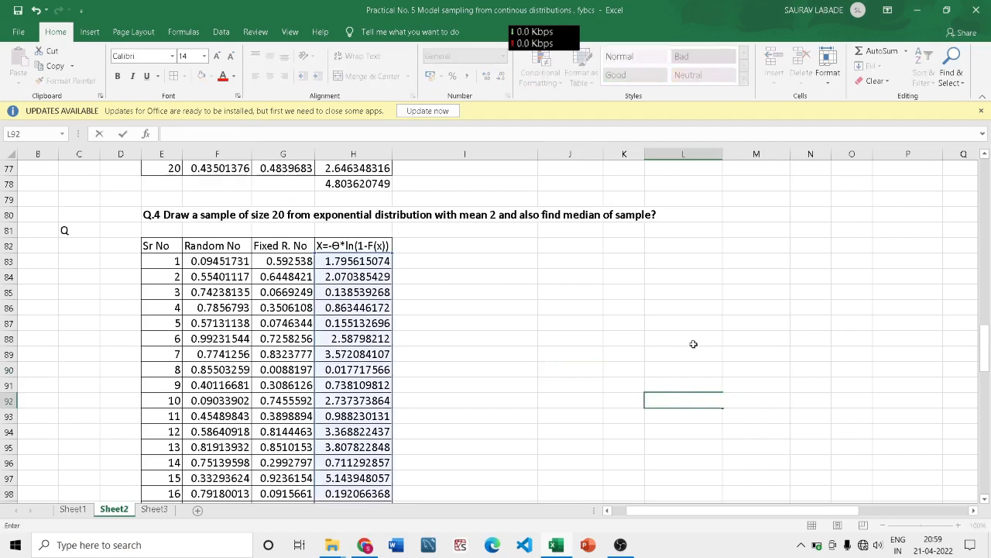
# - Calculate the median of the Q.4 sample in cell L85 with =MEDIAN(H83:H102)
pyautogui.click(691, 293)
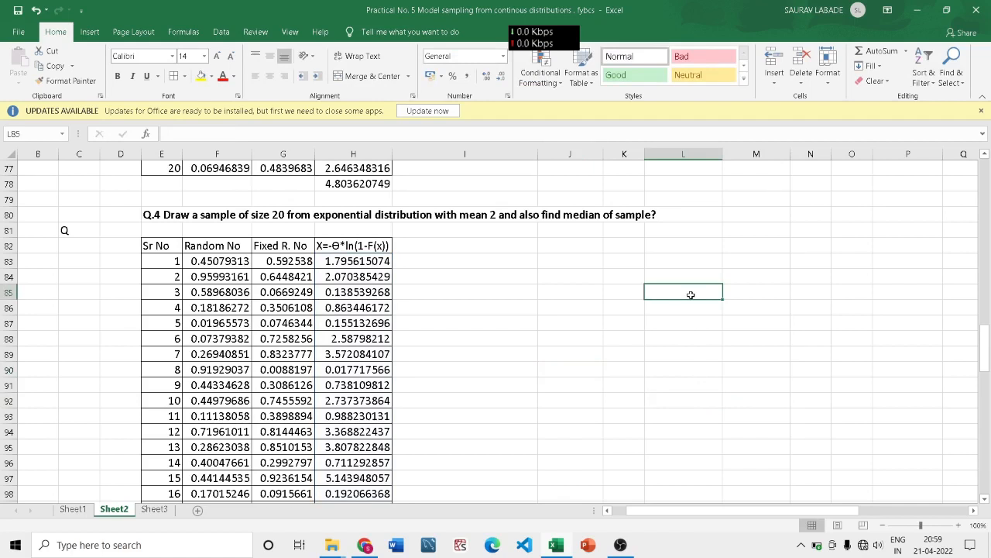
pyautogui.write('=')
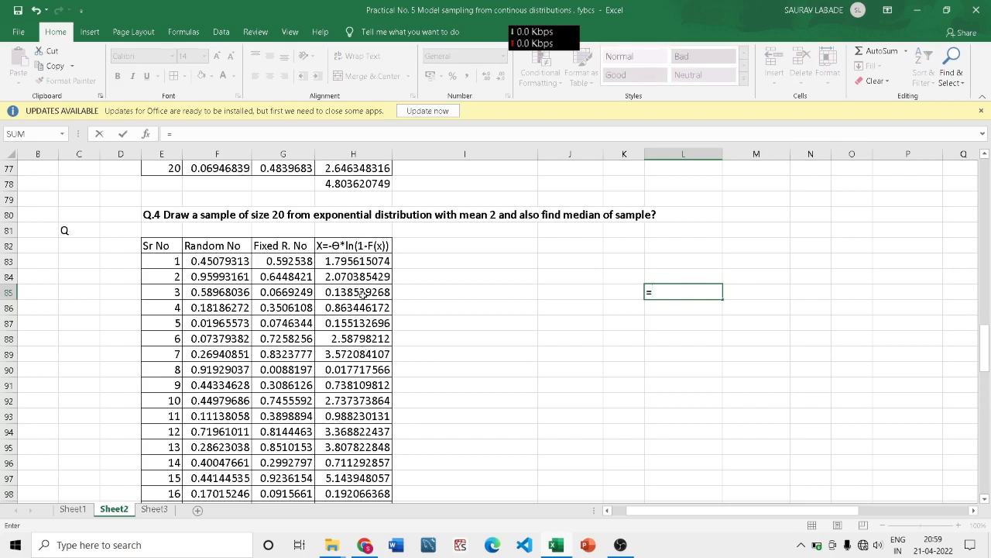
pyautogui.moveTo(982, 354); pyautogui.dragTo(982, 359)
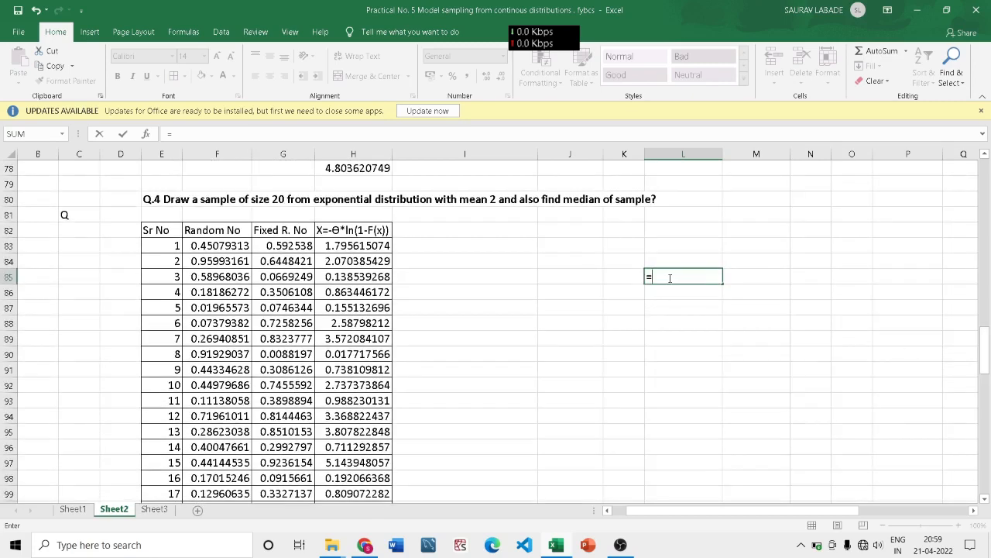
pyautogui.write('mea')
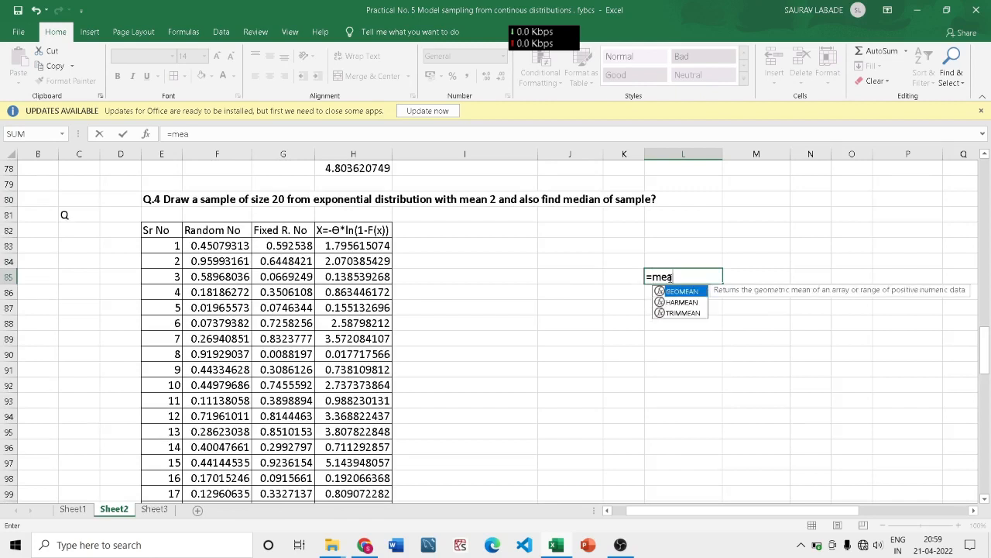
pyautogui.press('BackSpace')
pyautogui.write('dia')
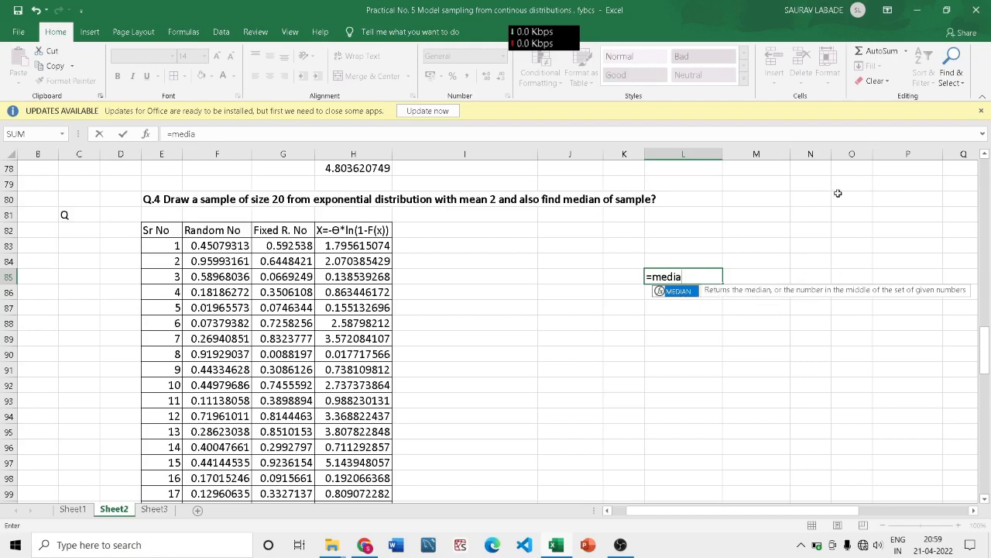
pyautogui.doubleClick(686, 291)
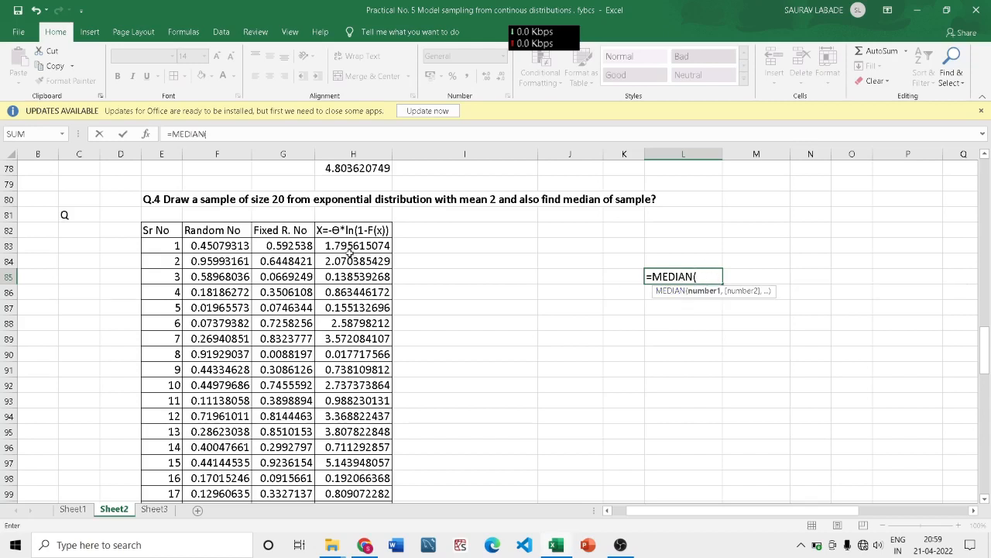
pyautogui.moveTo(354, 245); pyautogui.dragTo(340, 463)
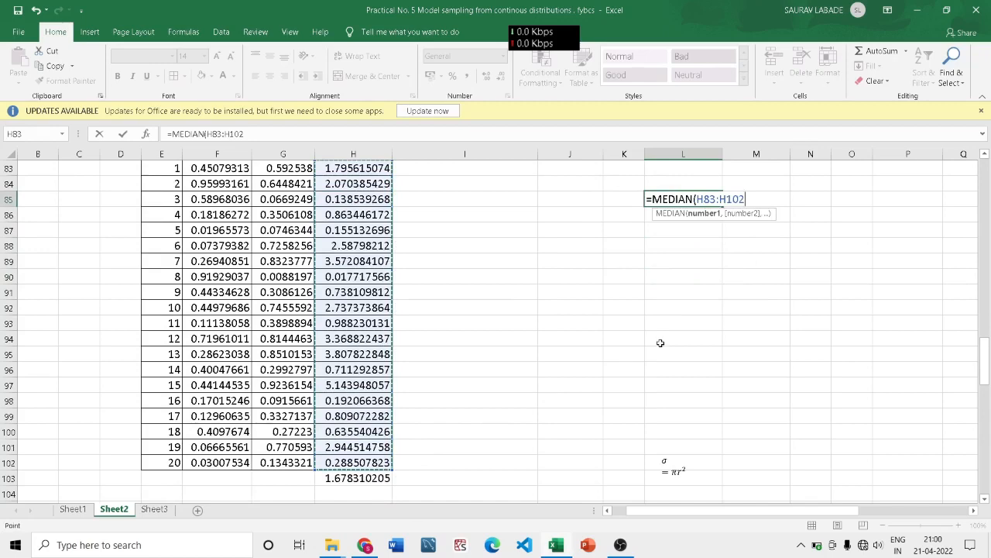
pyautogui.scroll(4, 661, 343)
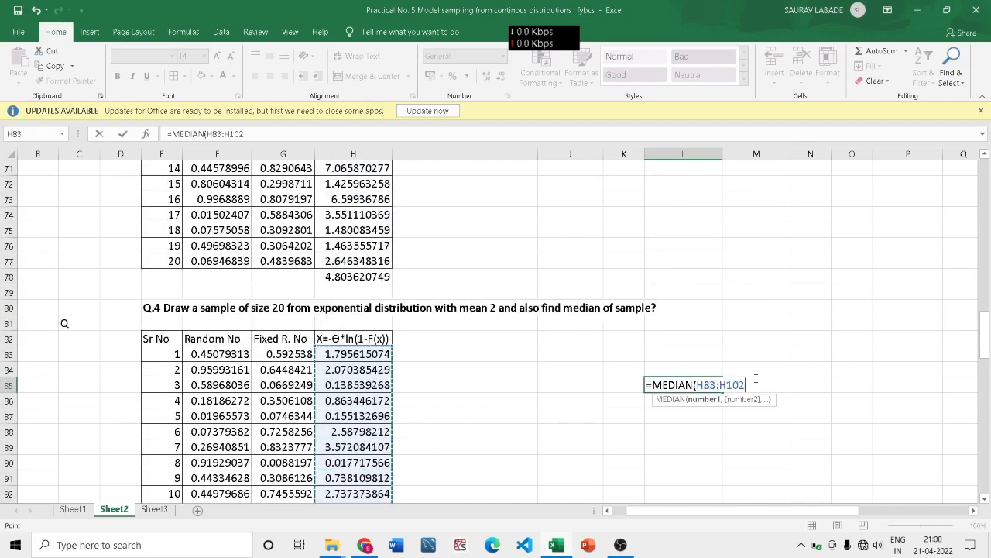
pyautogui.write(')')
pyautogui.press('Return')
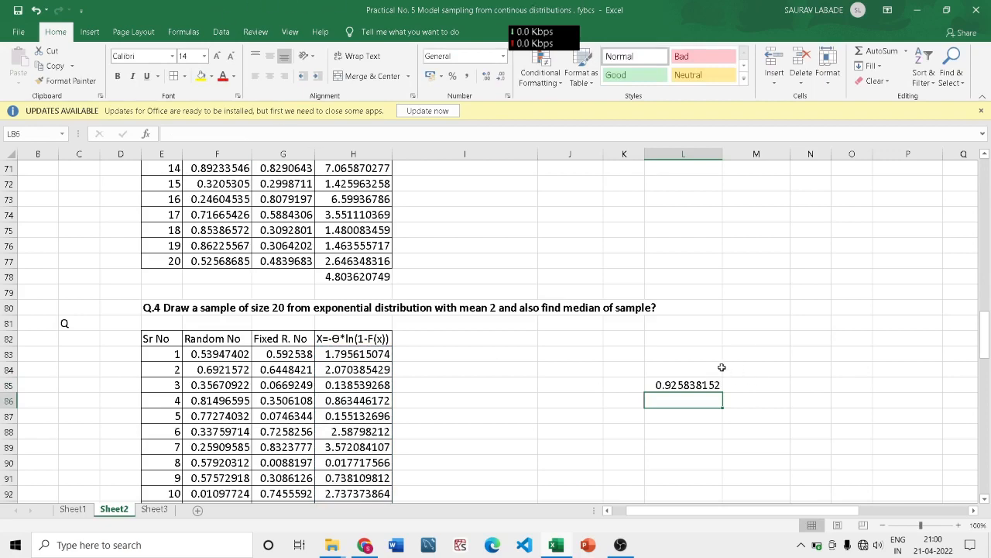
# - Review the median formula in L85 and the sample values in H83:H102 it covers
pyautogui.click(684, 384)
pyautogui.moveTo(985, 332); pyautogui.dragTo(986, 341)
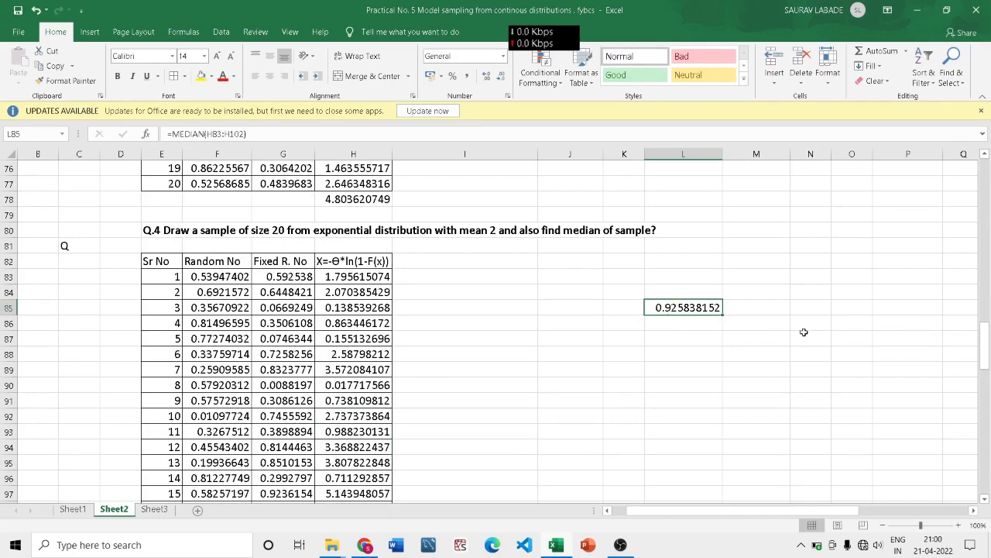
pyautogui.moveTo(988, 347); pyautogui.dragTo(987, 361)
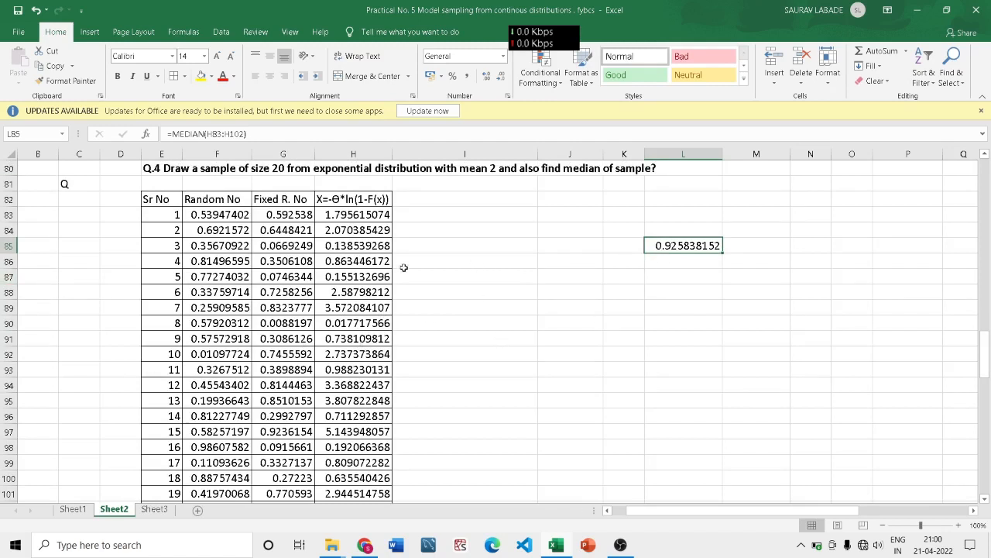
pyautogui.moveTo(984, 364)
pyautogui.mouseDown()
pyautogui.moveTo(987, 375)
pyautogui.moveTo(986, 362)
pyautogui.mouseUp()
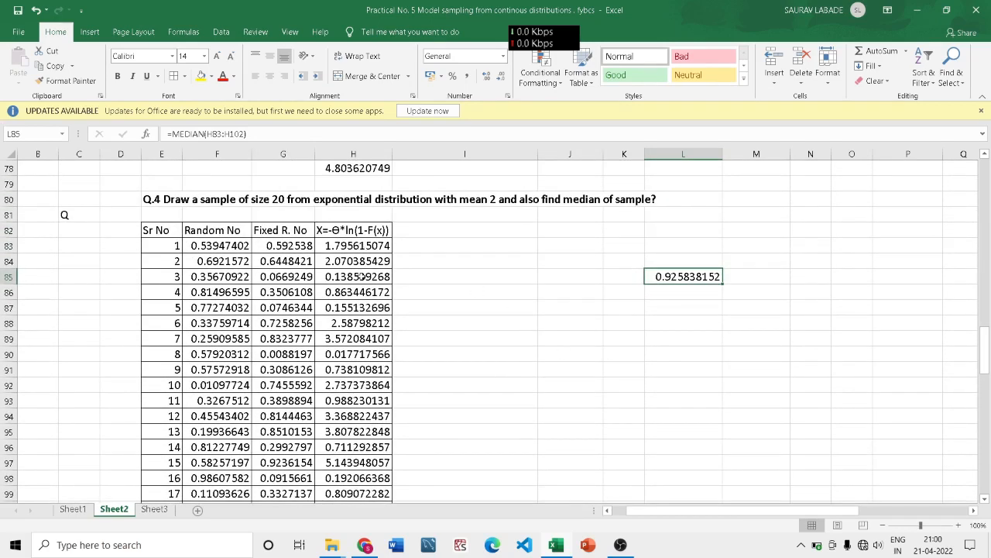
pyautogui.moveTo(375, 246); pyautogui.dragTo(367, 488)
pyautogui.moveTo(370, 480)
pyautogui.mouseDown()
pyautogui.moveTo(370, 500)
pyautogui.moveTo(374, 468)
pyautogui.mouseUp()
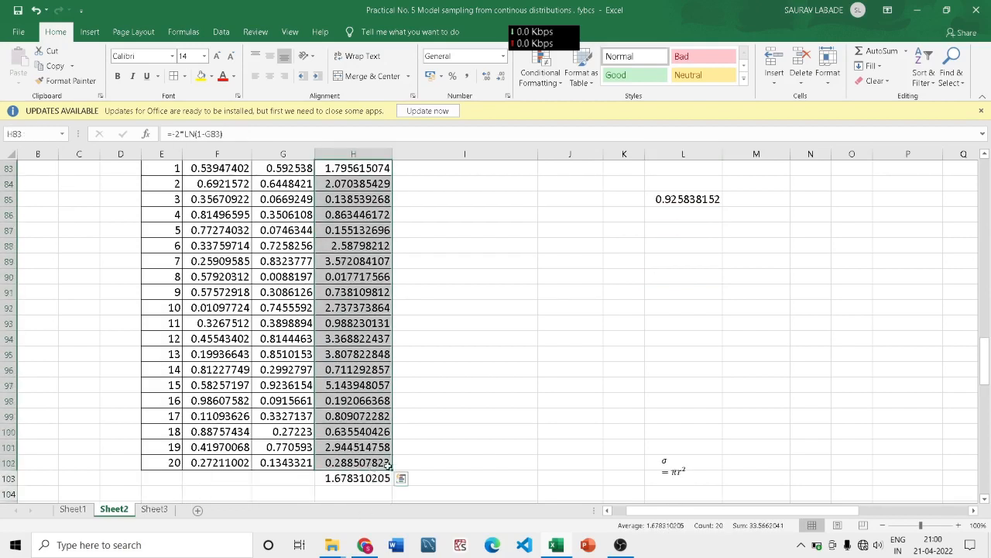
pyautogui.scroll(4, 395, 466)
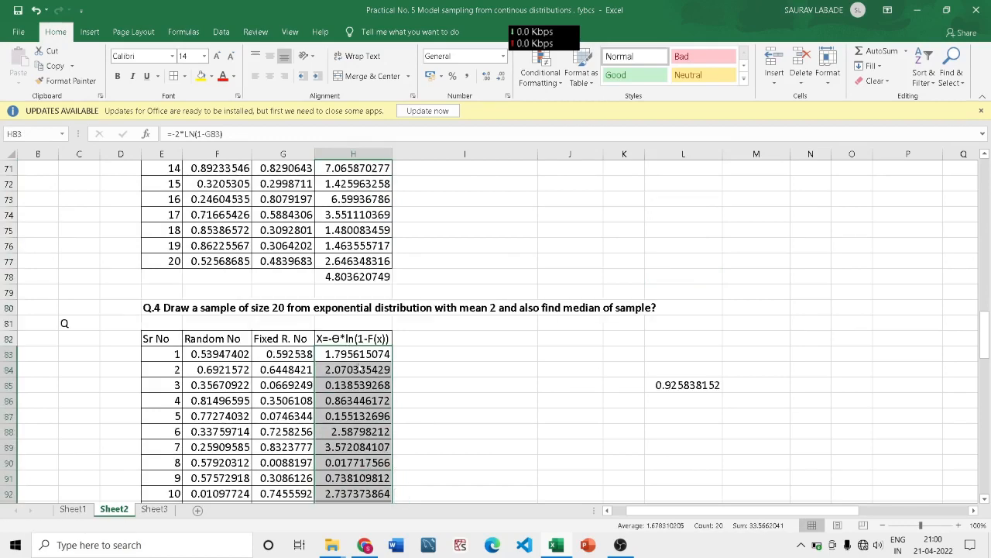
# - Try to paste a copy of the Q.4 sample values H83:H102 into column N, starting at N83
pyautogui.rightClick(359, 368)
pyautogui.click(395, 92)
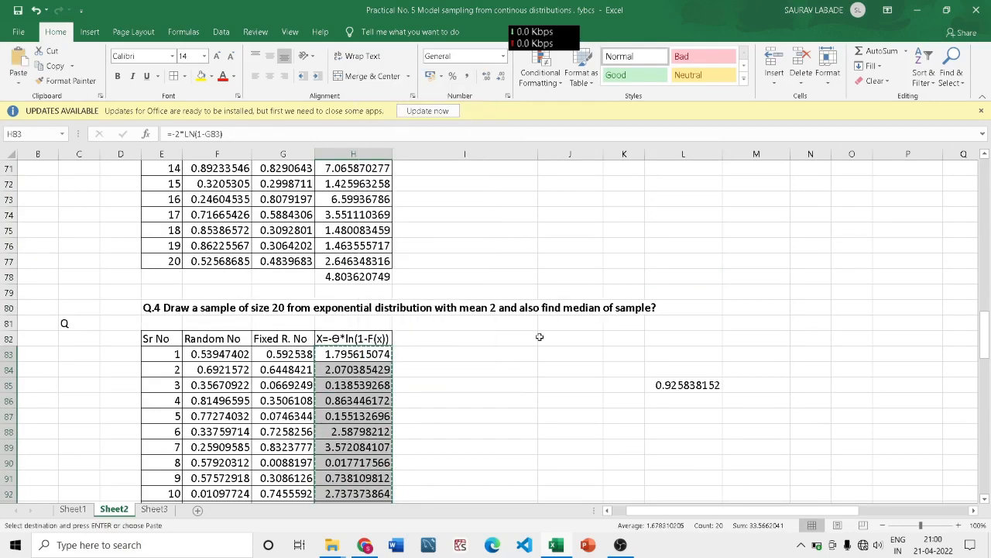
pyautogui.click(821, 351)
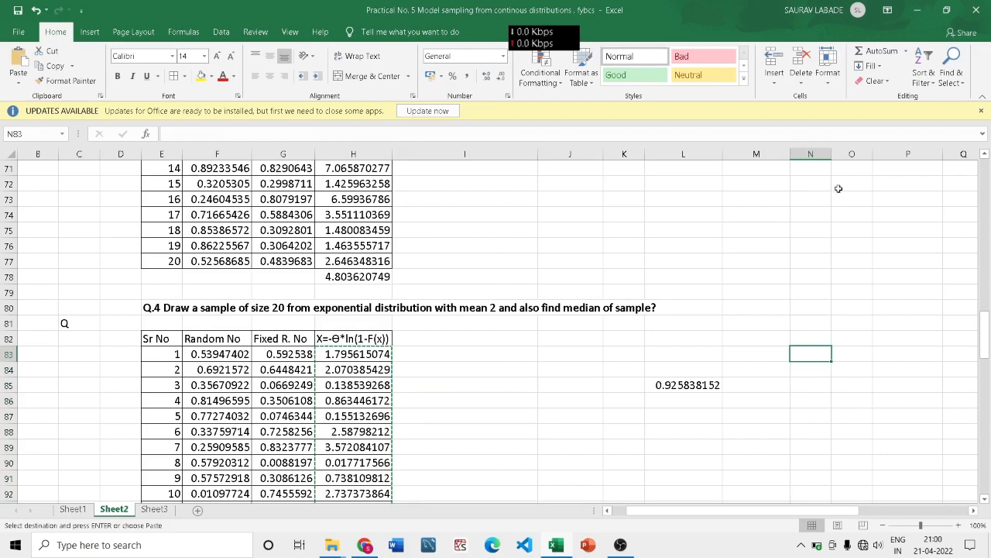
pyautogui.moveTo(833, 153); pyautogui.dragTo(860, 154)
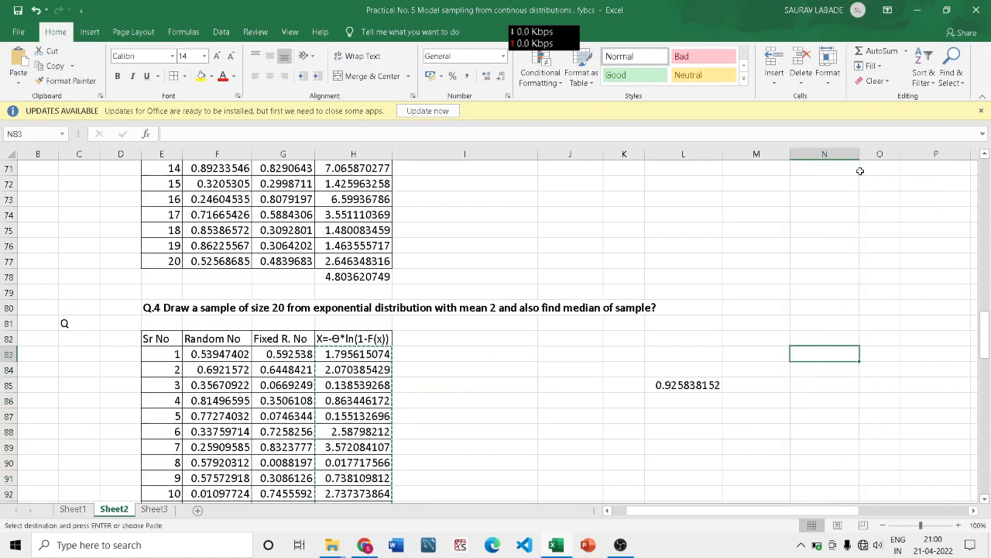
pyautogui.rightClick(835, 357)
pyautogui.click(862, 118)
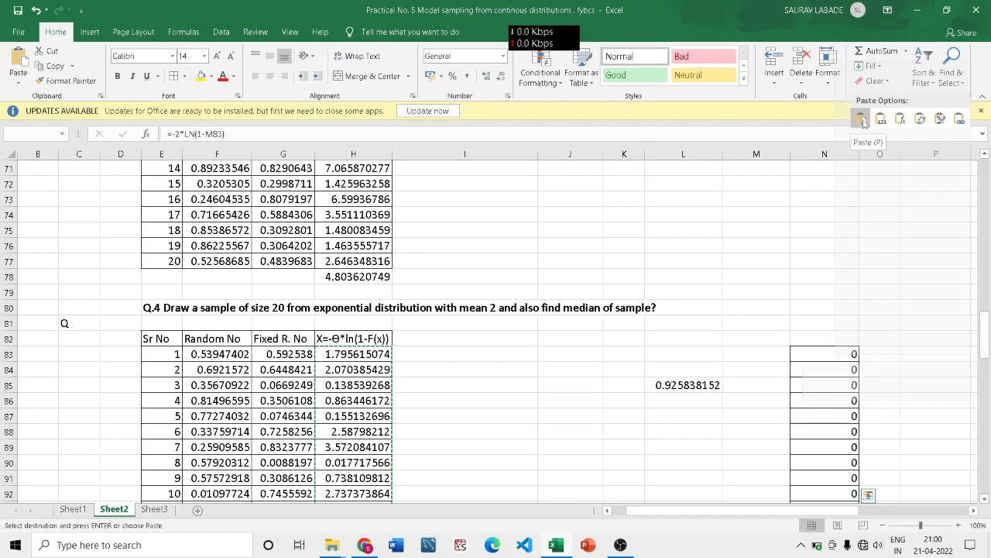
pyautogui.click(639, 289)
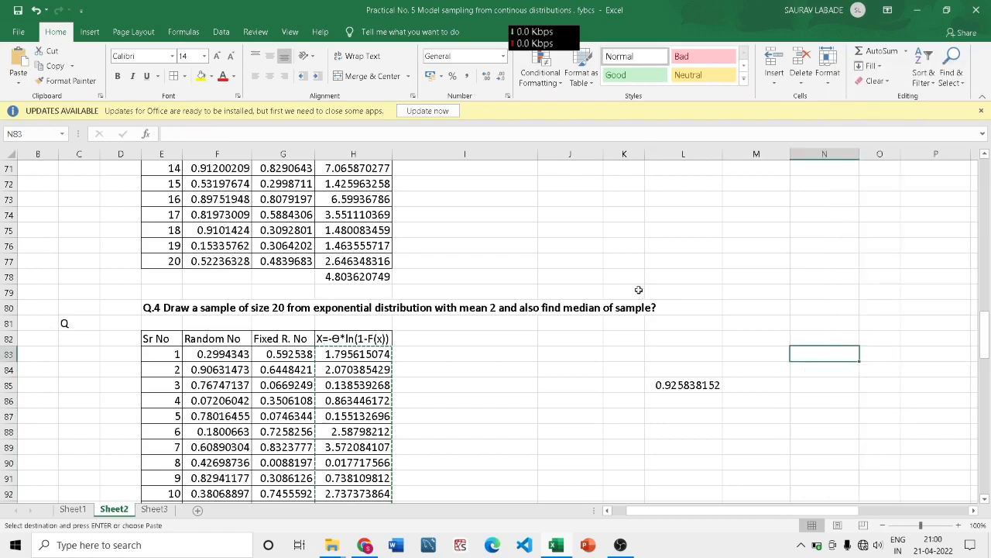
# - Review the median formula in L85 and compare the Q.2, Q.3 and Q.5 tables, including the X=a+(b-a)*F(x) header in H21
pyautogui.click(683, 385)
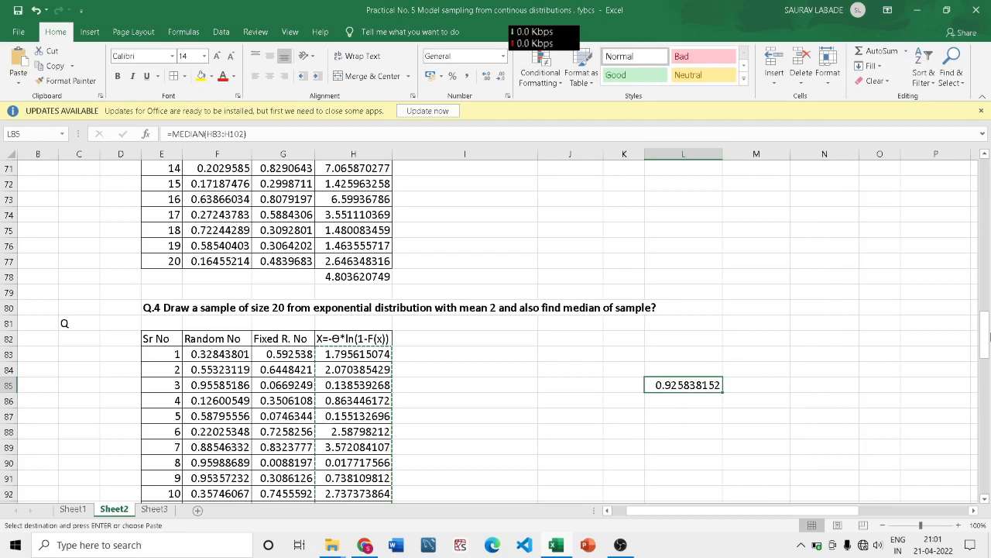
pyautogui.moveTo(989, 337); pyautogui.dragTo(987, 350)
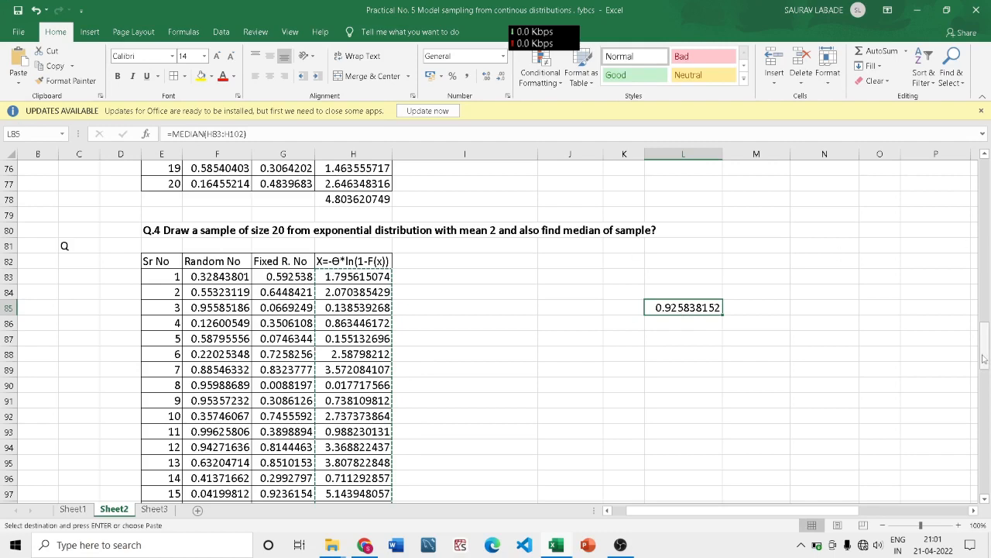
pyautogui.moveTo(986, 357); pyautogui.dragTo(988, 309)
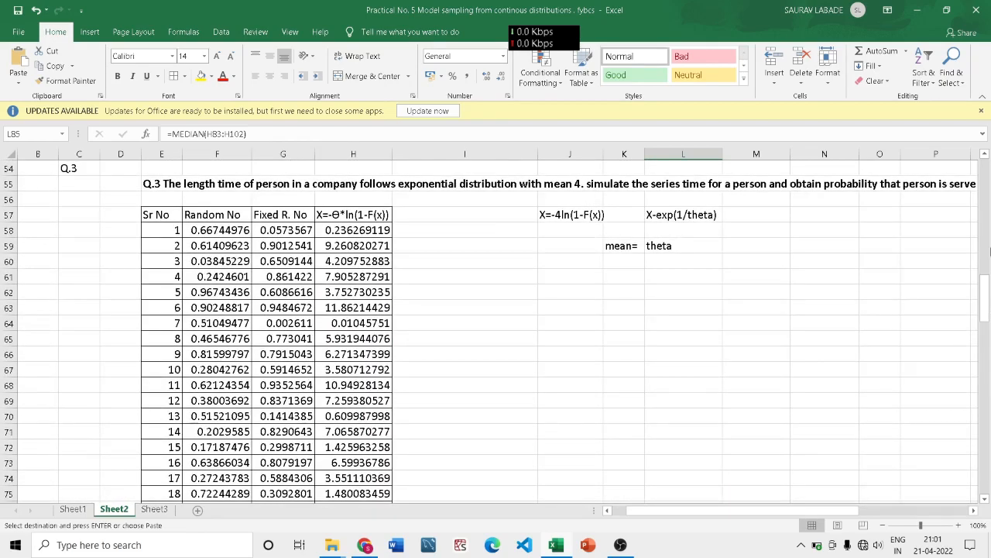
pyautogui.moveTo(988, 268); pyautogui.dragTo(987, 402)
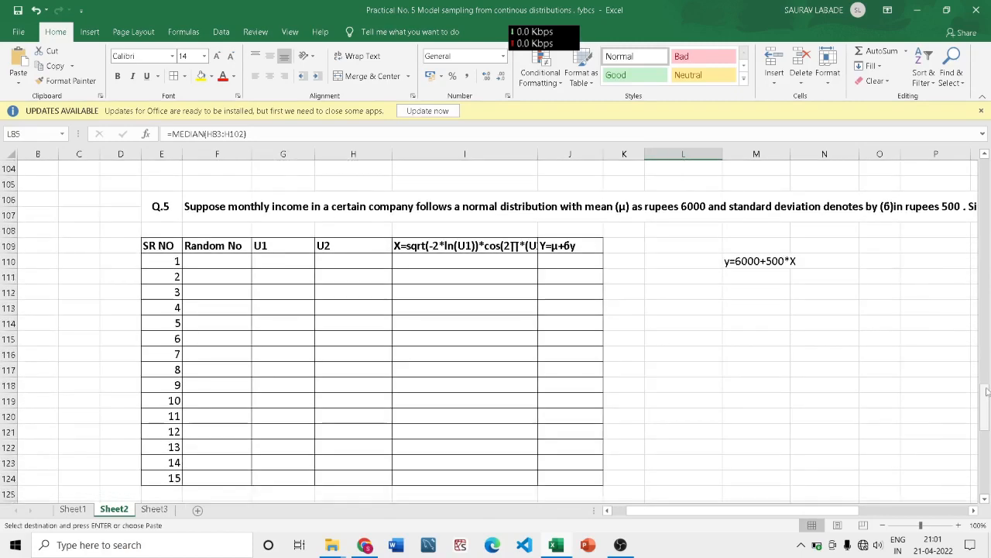
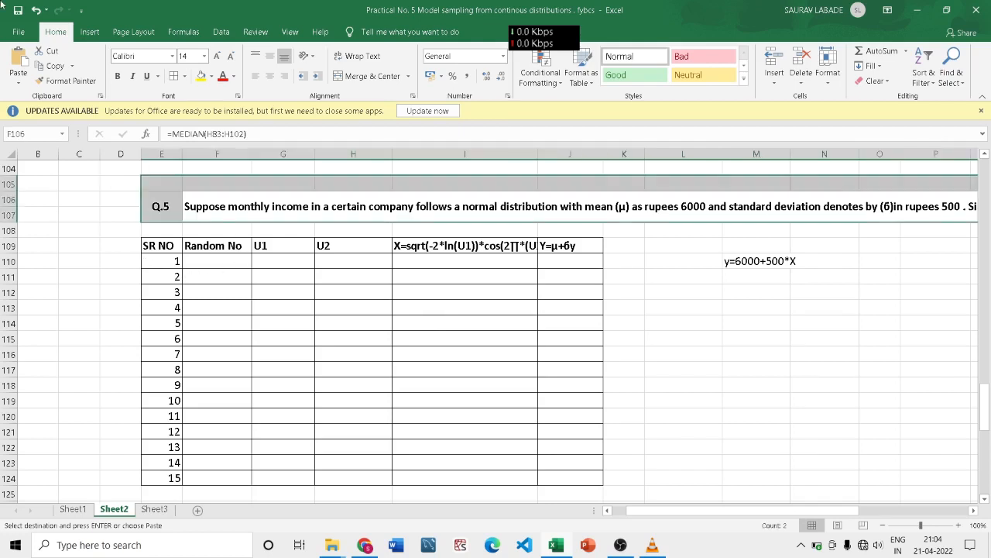
pyautogui.click(468, 318)
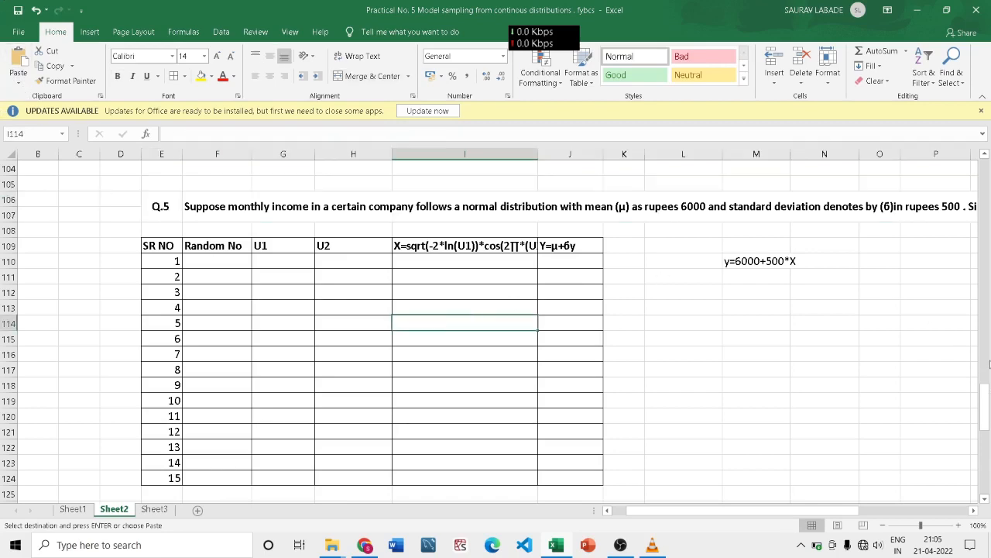
pyautogui.moveTo(988, 352); pyautogui.dragTo(987, 233)
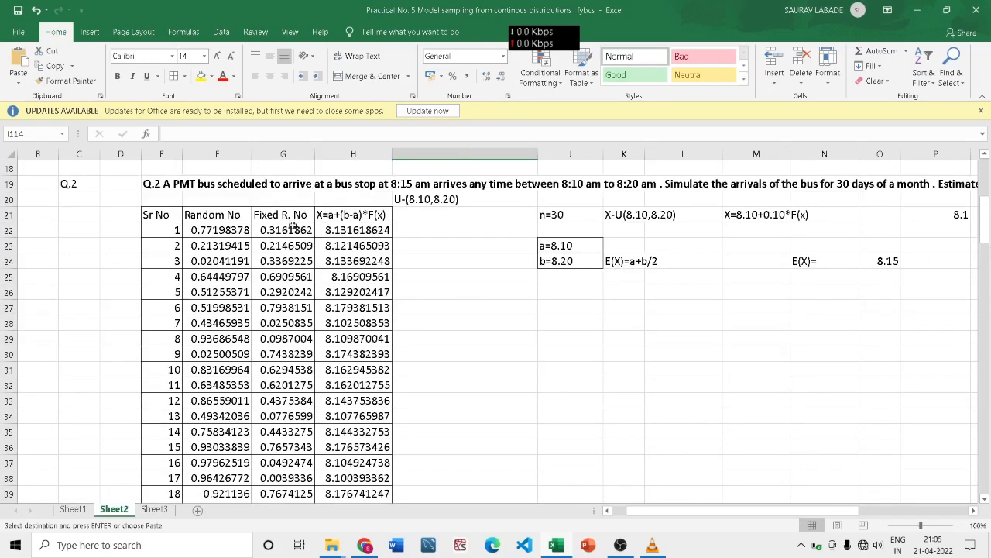
pyautogui.click(297, 248)
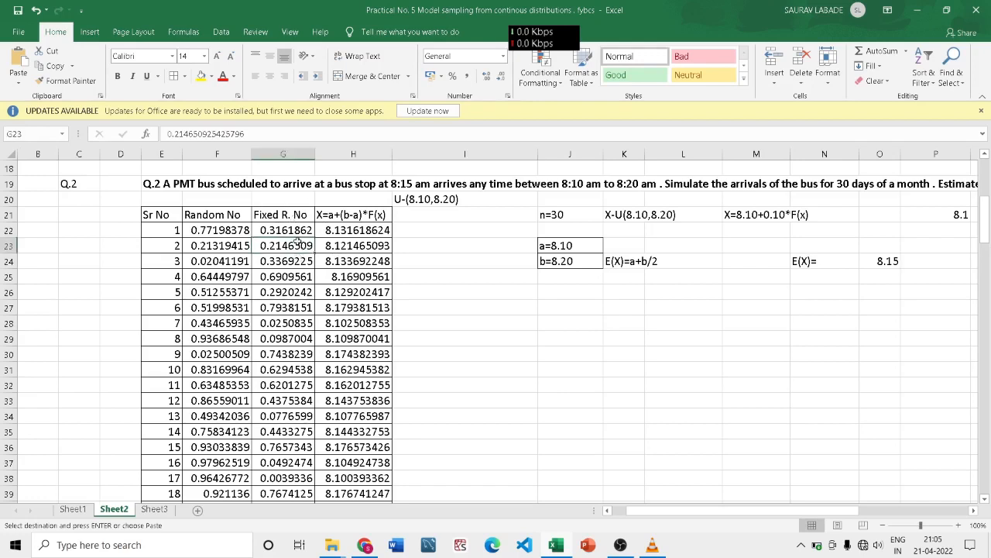
pyautogui.click(375, 216)
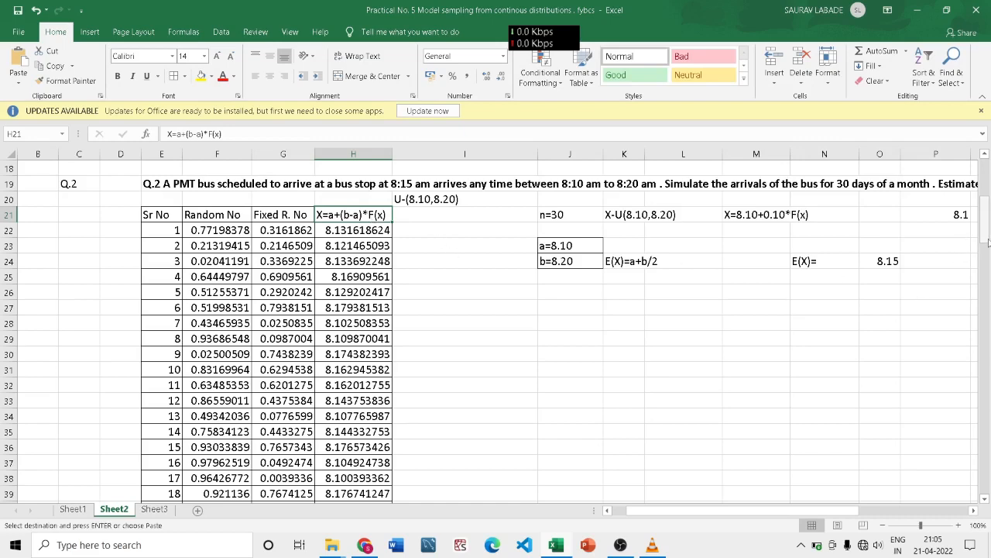
pyautogui.moveTo(988, 243); pyautogui.dragTo(986, 283)
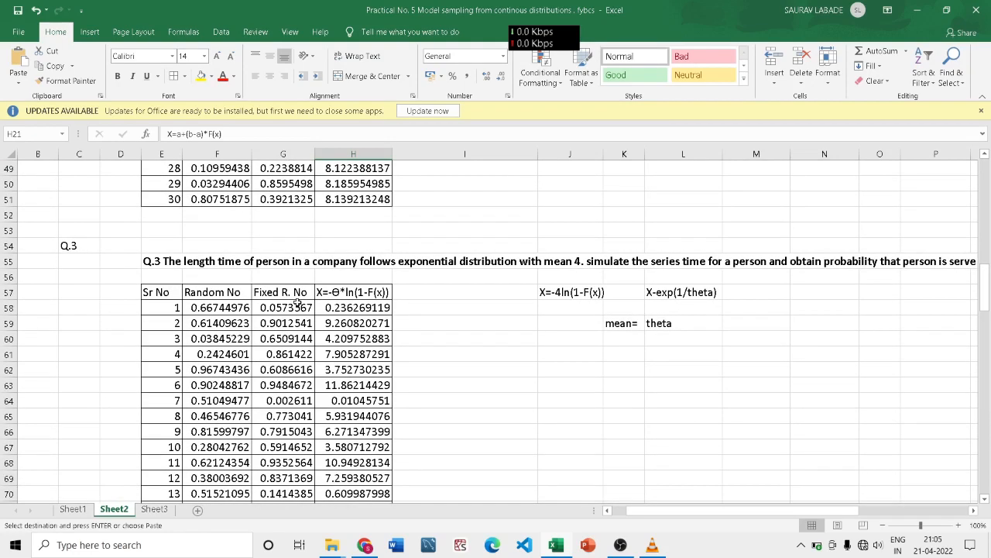
# - Widen column I so the full X=sqrt(-2*ln(U1))*cos(2∏*(U2)) header of the Q.5 table fits
pyautogui.moveTo(986, 304); pyautogui.dragTo(977, 399)
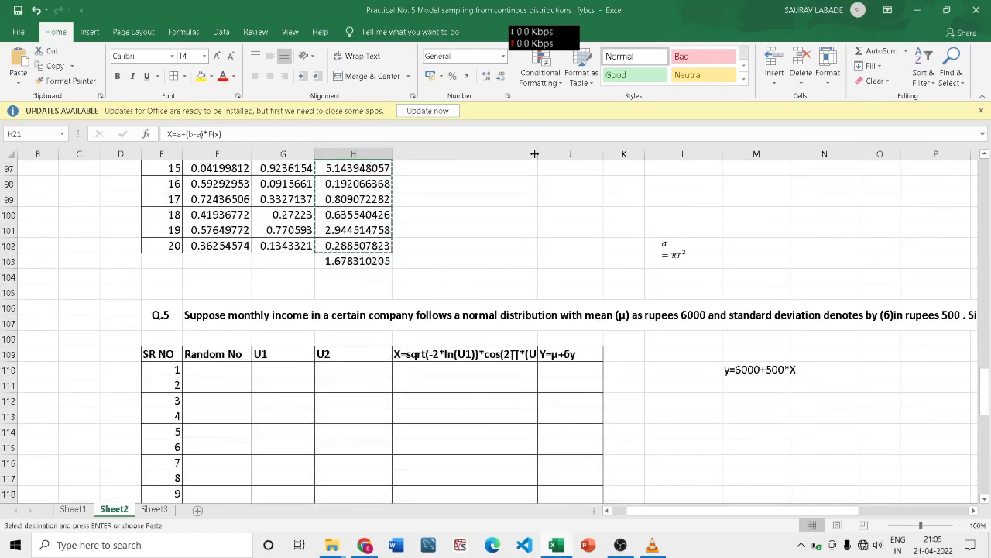
pyautogui.moveTo(534, 154); pyautogui.dragTo(555, 159)
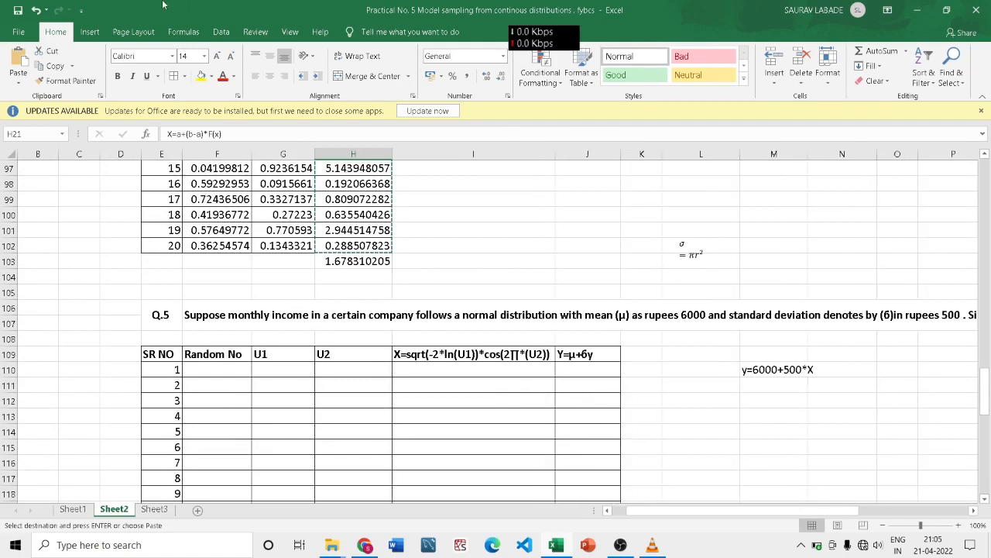
pyautogui.moveTo(984, 386); pyautogui.dragTo(984, 392)
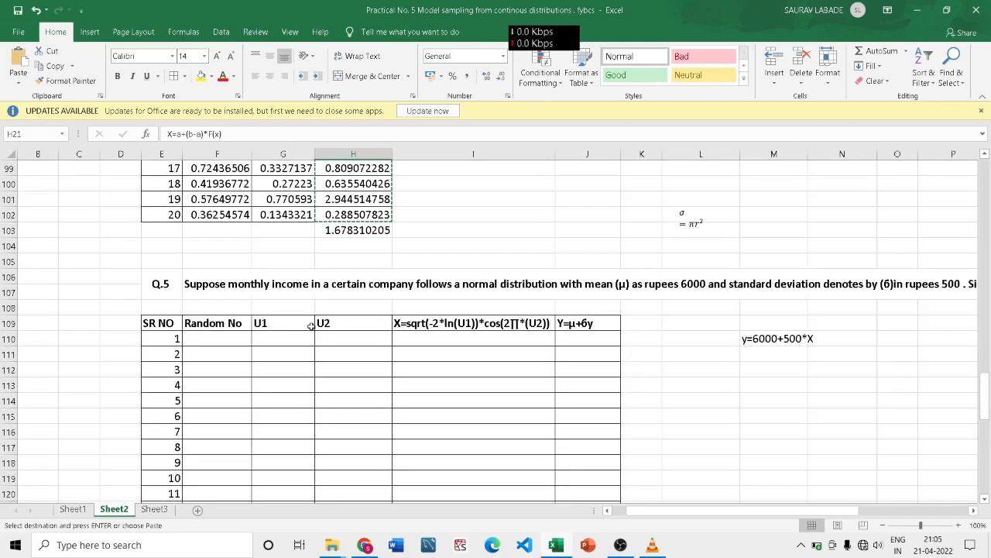
# - Examine the U1, U2 and X formula headers in row 109 of the Q.5 table
pyautogui.click(493, 323)
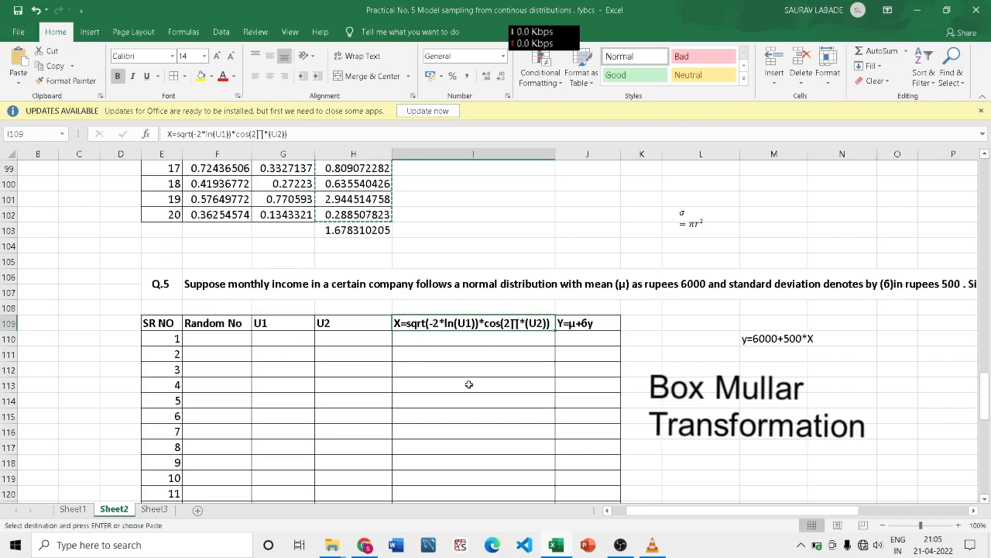
pyautogui.click(277, 322)
pyautogui.click(364, 324)
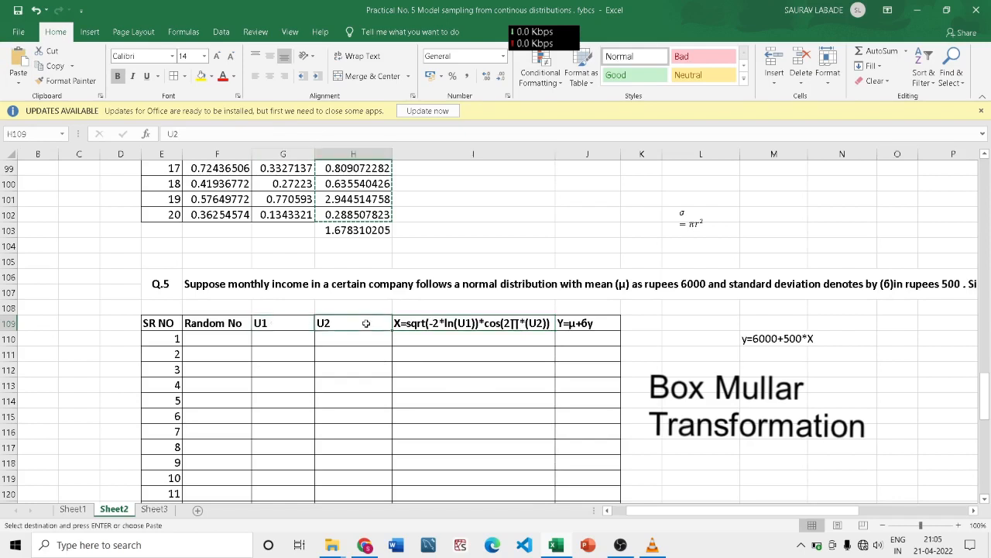
pyautogui.click(270, 324)
pyautogui.click(333, 325)
pyautogui.click(283, 326)
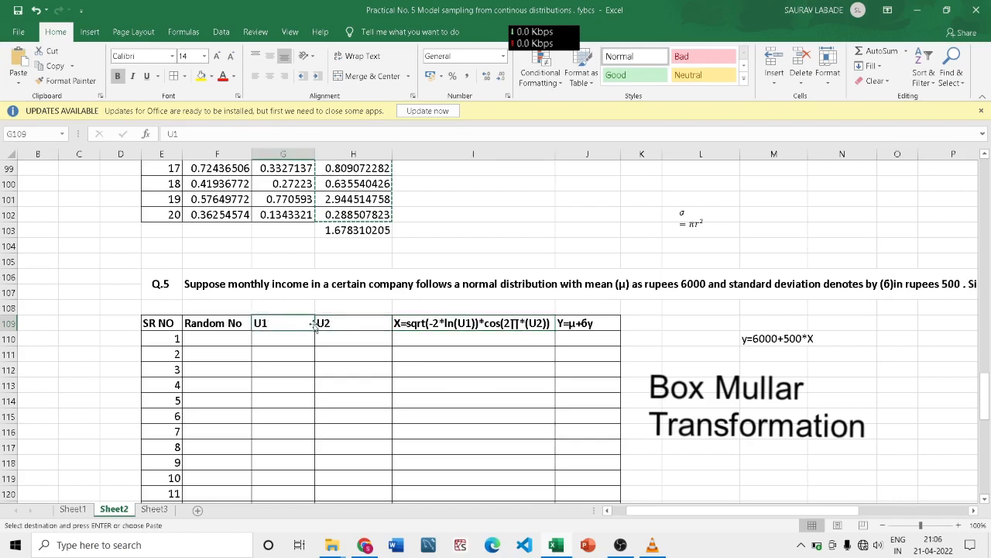
pyautogui.click(379, 324)
pyautogui.click(272, 323)
pyautogui.click(359, 324)
pyautogui.click(296, 323)
pyautogui.click(338, 323)
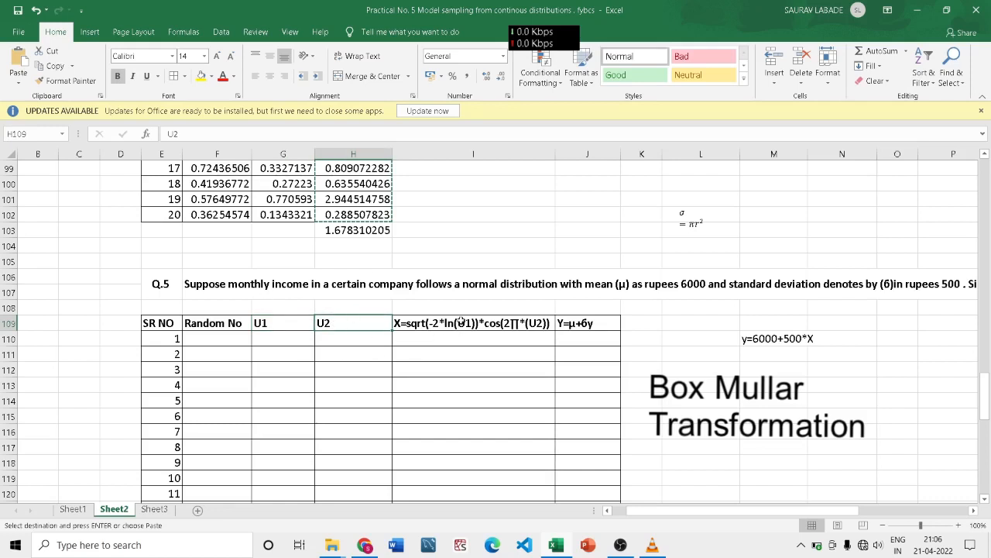
pyautogui.click(463, 322)
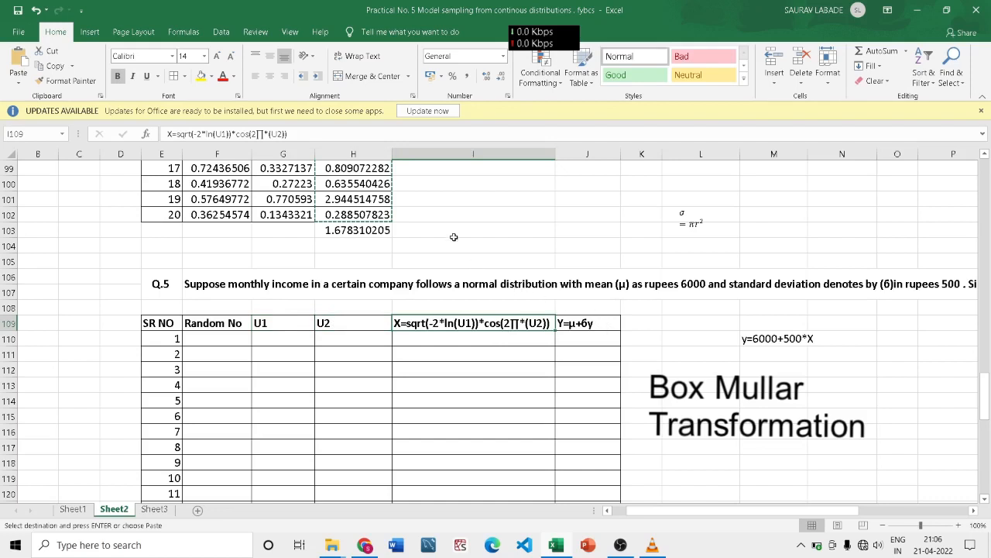
# - Generate the 15 random numbers of the Q.5 table by entering =RAND() in F110 and filling it down to F124
pyautogui.click(212, 336)
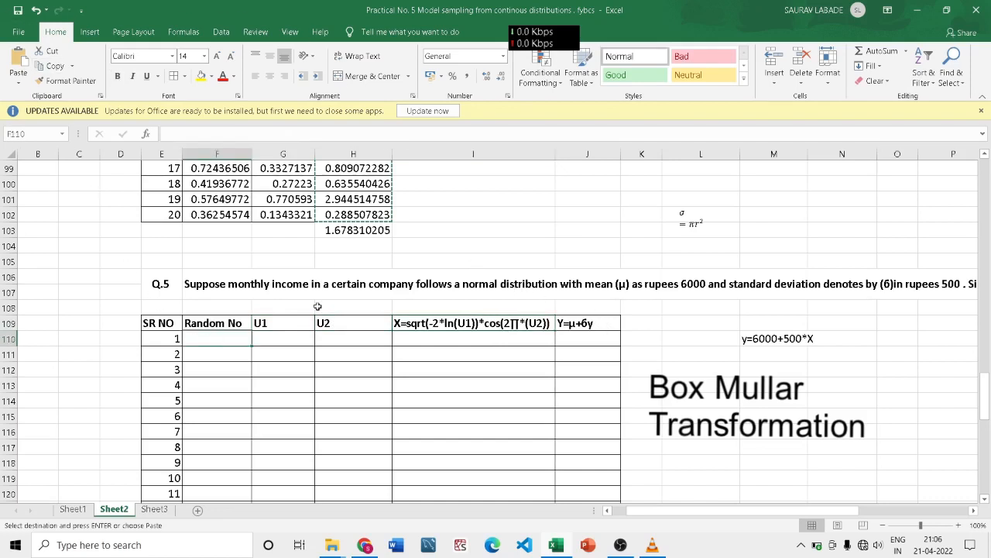
pyautogui.moveTo(986, 401); pyautogui.dragTo(985, 405)
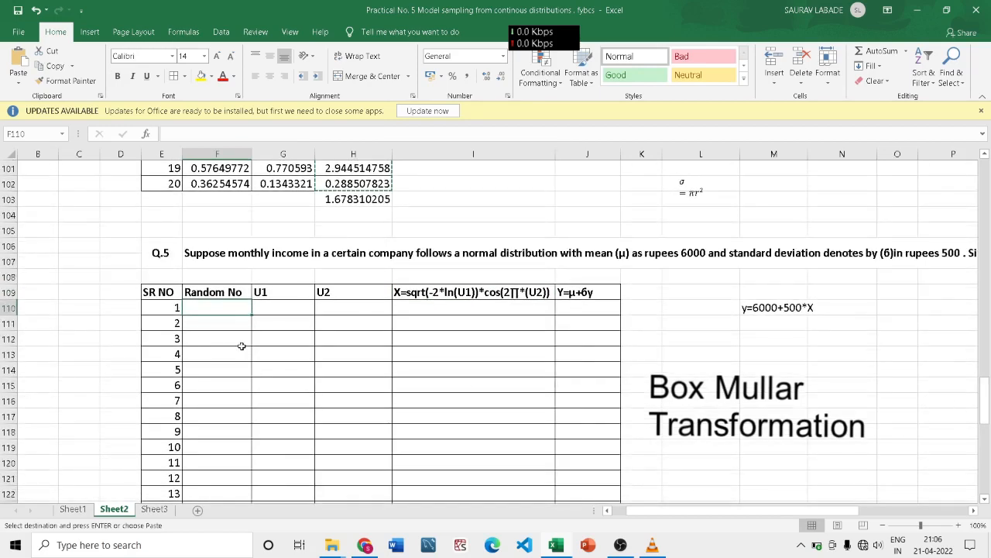
pyautogui.write('=')
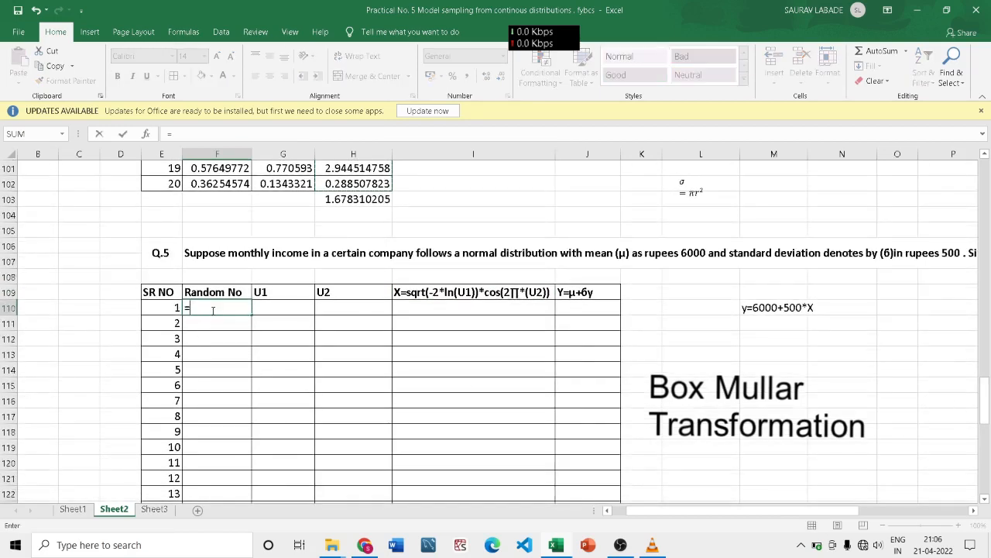
pyautogui.write('rand')
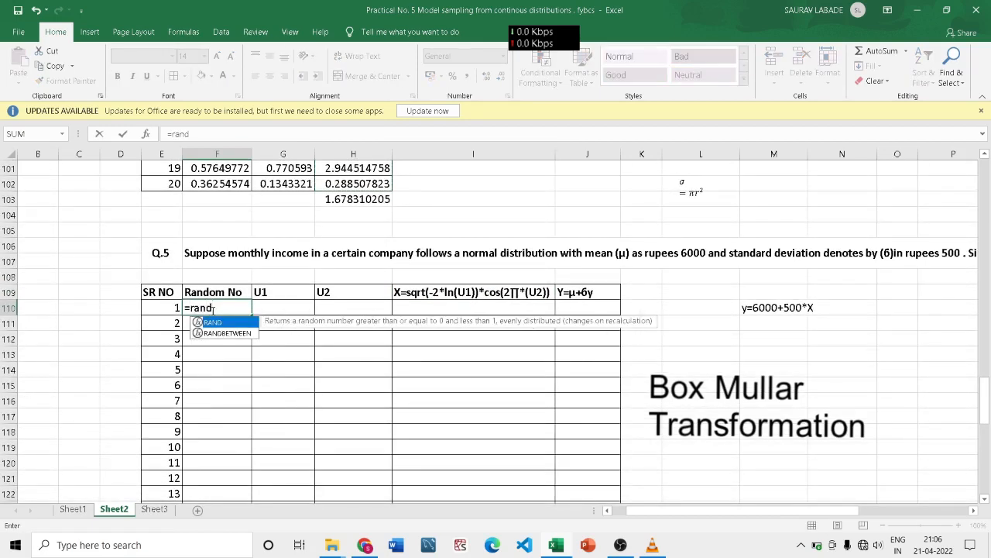
pyautogui.write('()')
pyautogui.press('Return')
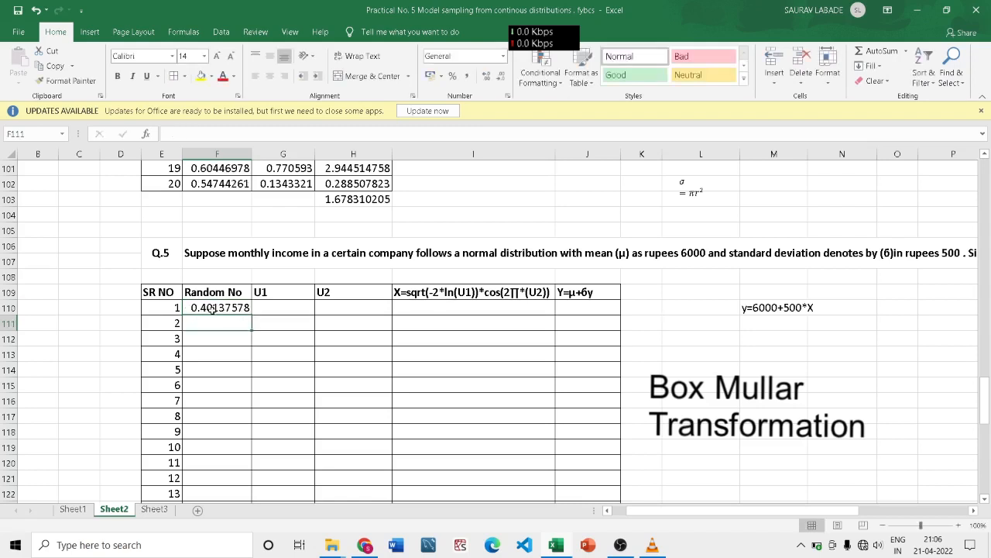
pyautogui.click(235, 306)
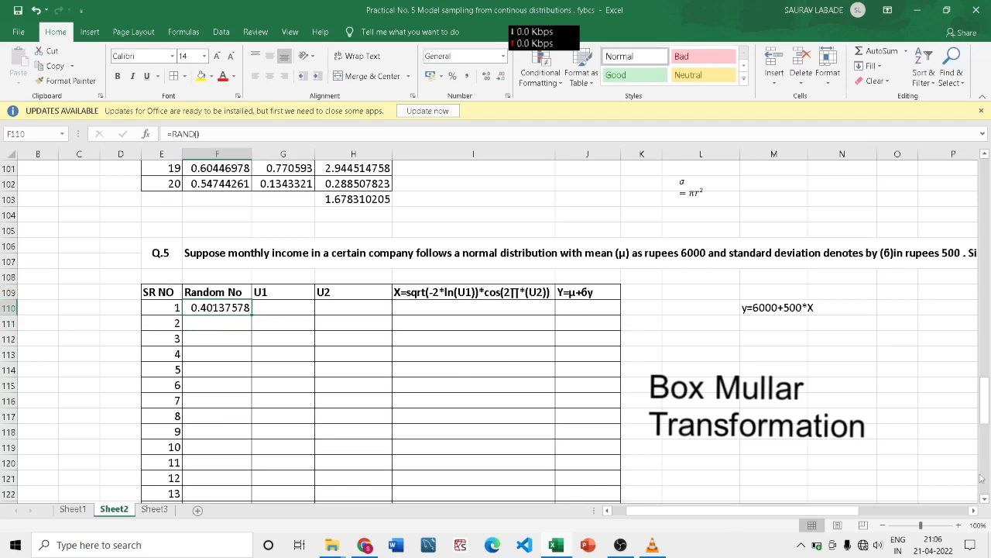
pyautogui.moveTo(841, 513); pyautogui.dragTo(809, 512)
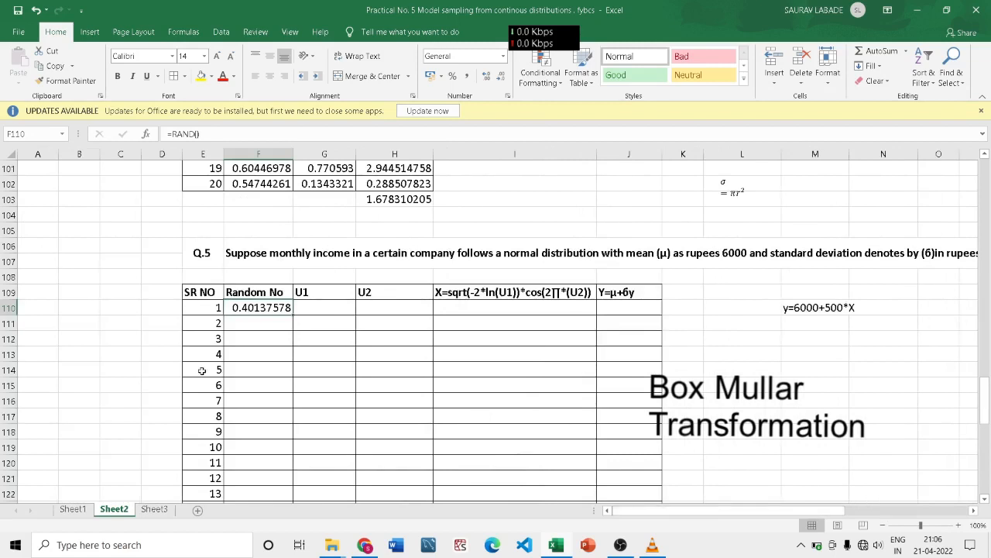
pyautogui.moveTo(290, 314); pyautogui.dragTo(275, 472)
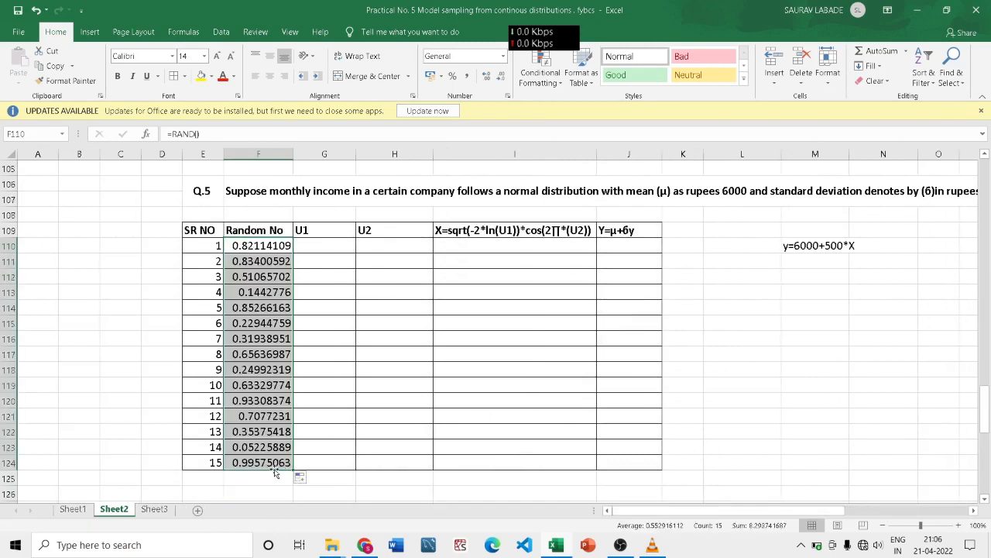
# - Copy the random numbers in F110:F124 of the Q.5 table
pyautogui.scroll(4, 359, 460)
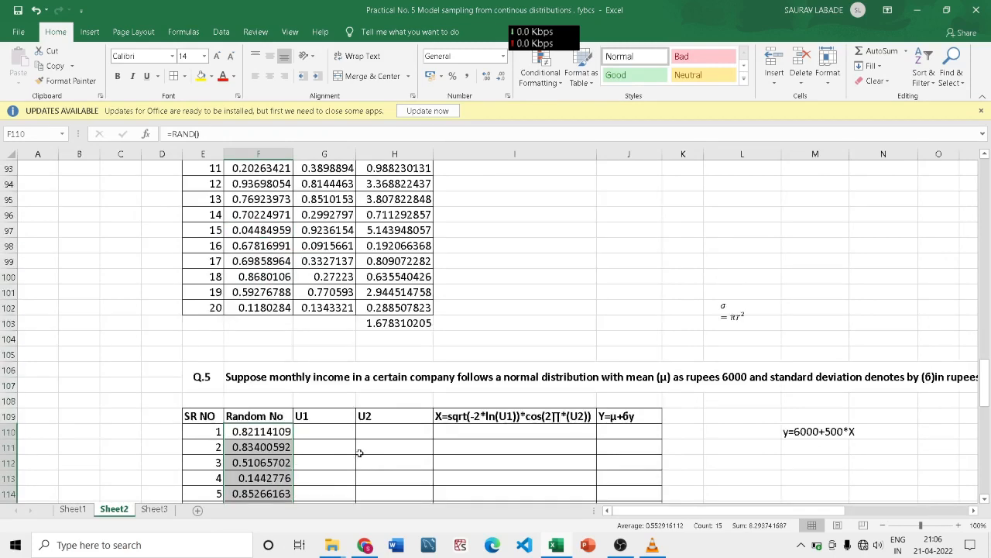
pyautogui.scroll(-4, 339, 407)
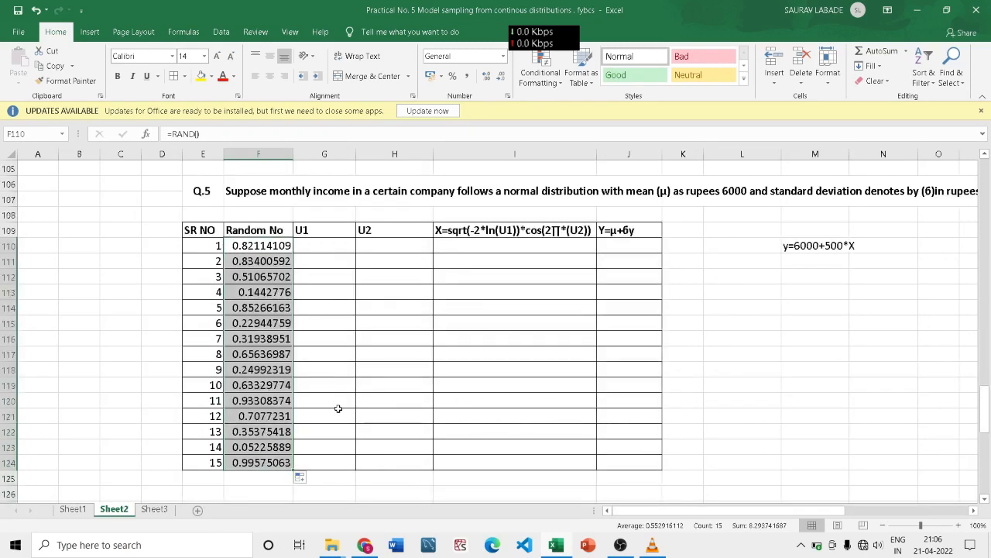
pyautogui.rightClick(275, 244)
pyautogui.click(311, 263)
# - Try a regular paste of the copied random numbers into the U1 column at G110, and undo it
pyautogui.rightClick(326, 244)
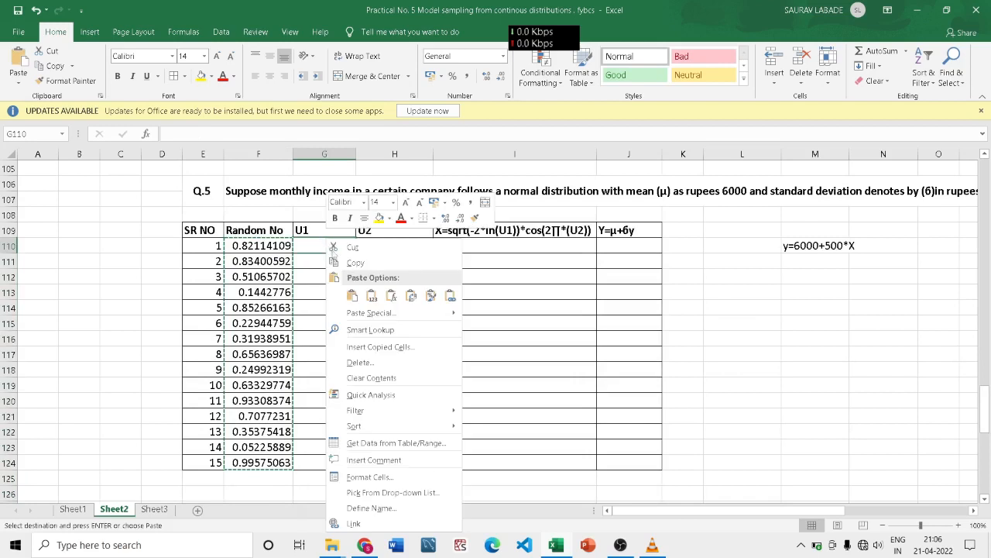
pyautogui.click(352, 295)
pyautogui.hotkey('ctrl', 'z')
# - Paste the copied random numbers as values only into the U1 column of the Q.5 table, starting at G110
pyautogui.rightClick(326, 244)
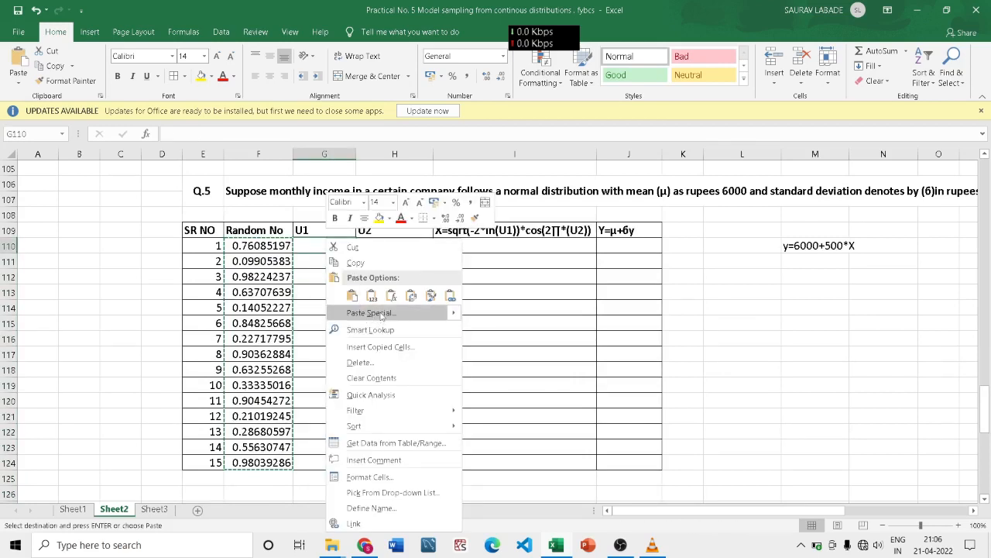
pyautogui.click(379, 313)
pyautogui.click(293, 261)
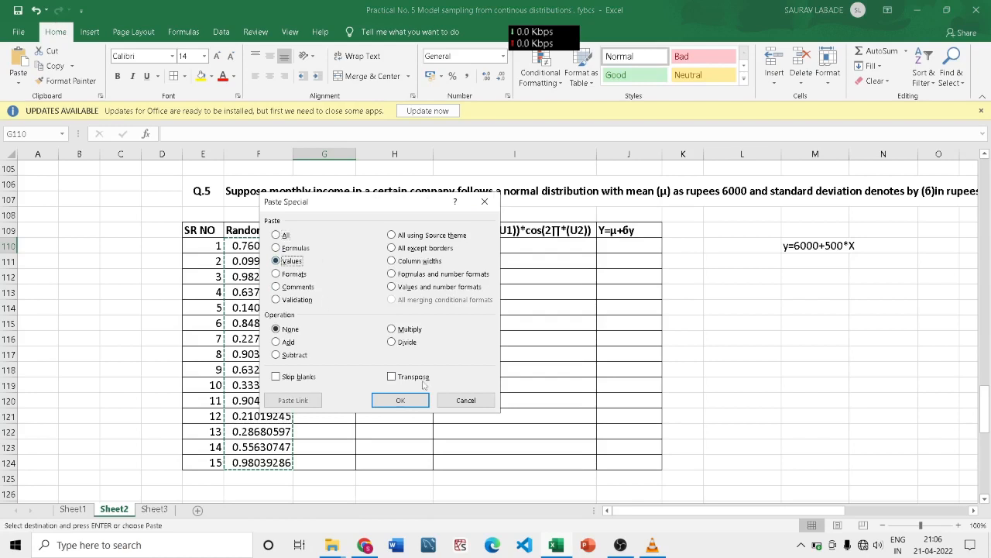
pyautogui.click(400, 399)
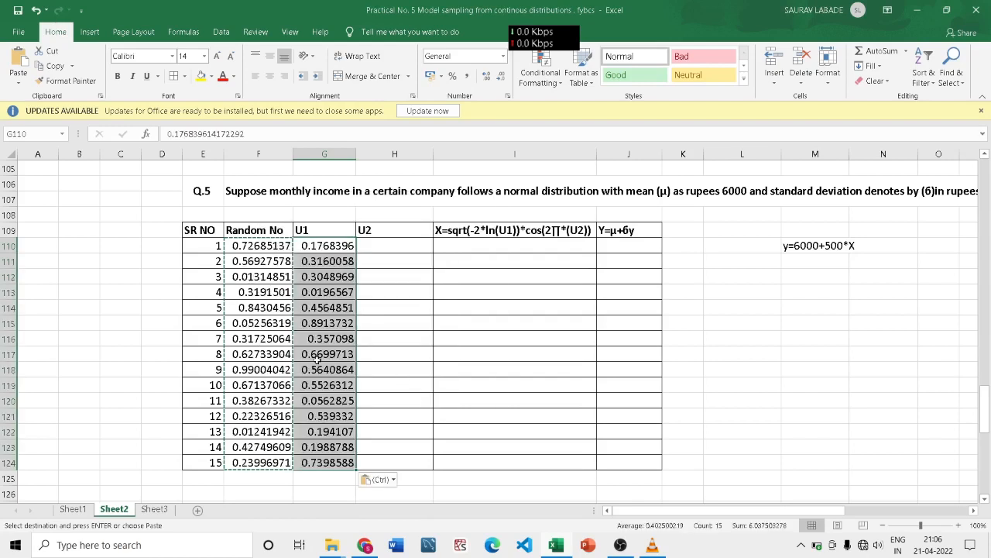
# - Paste the copied random numbers as values only into the U2 column of the Q.5 table, starting at H110
pyautogui.click(383, 245)
pyautogui.rightClick(383, 246)
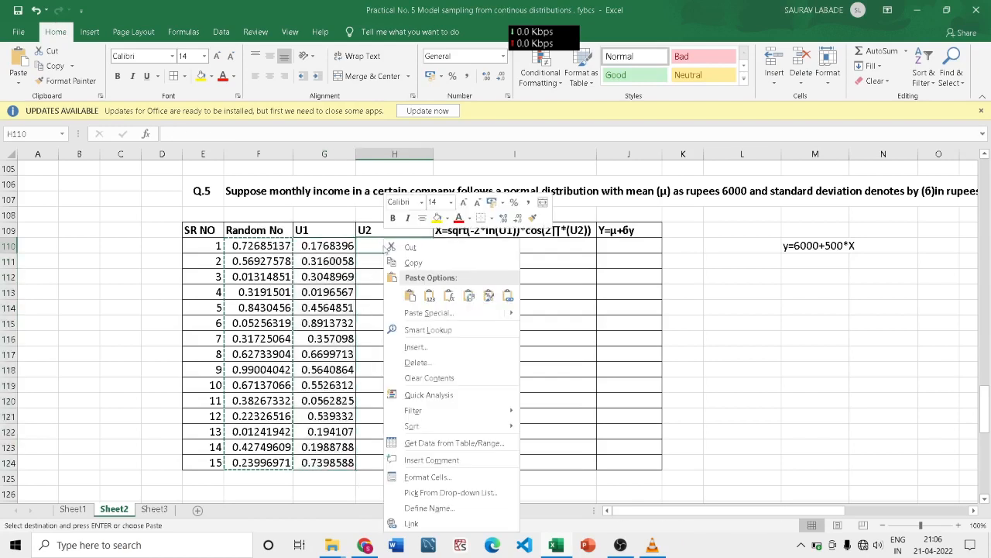
pyautogui.click(416, 313)
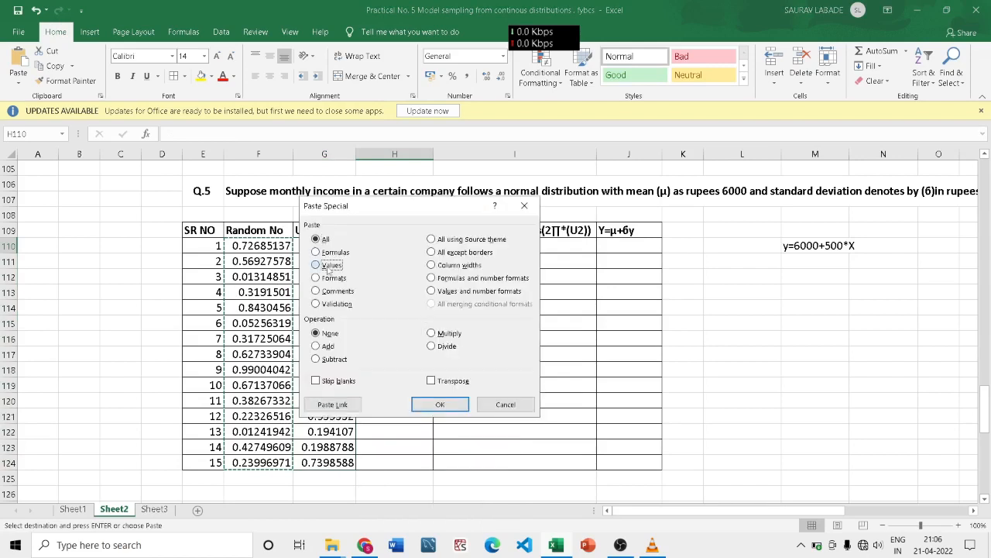
pyautogui.click(328, 266)
pyautogui.click(448, 402)
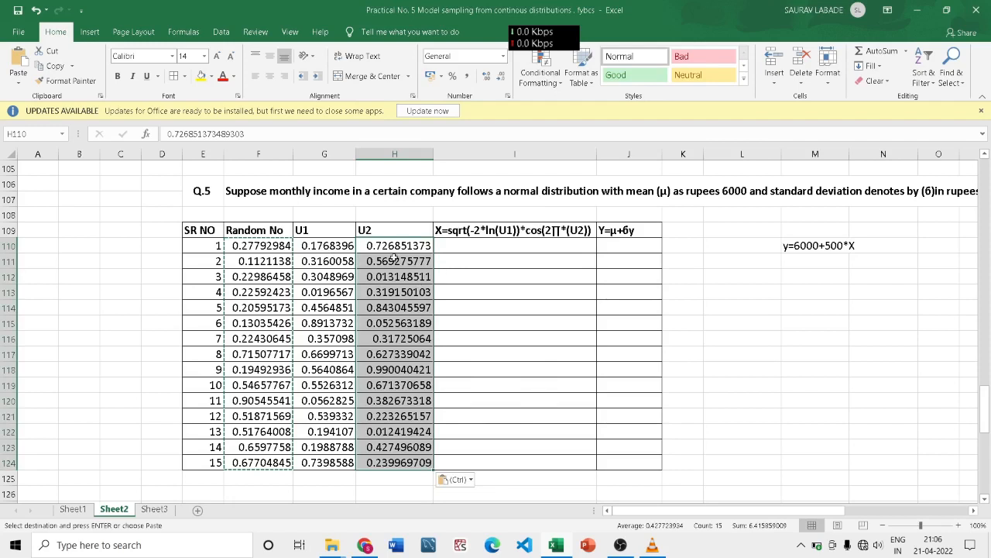
pyautogui.click(480, 339)
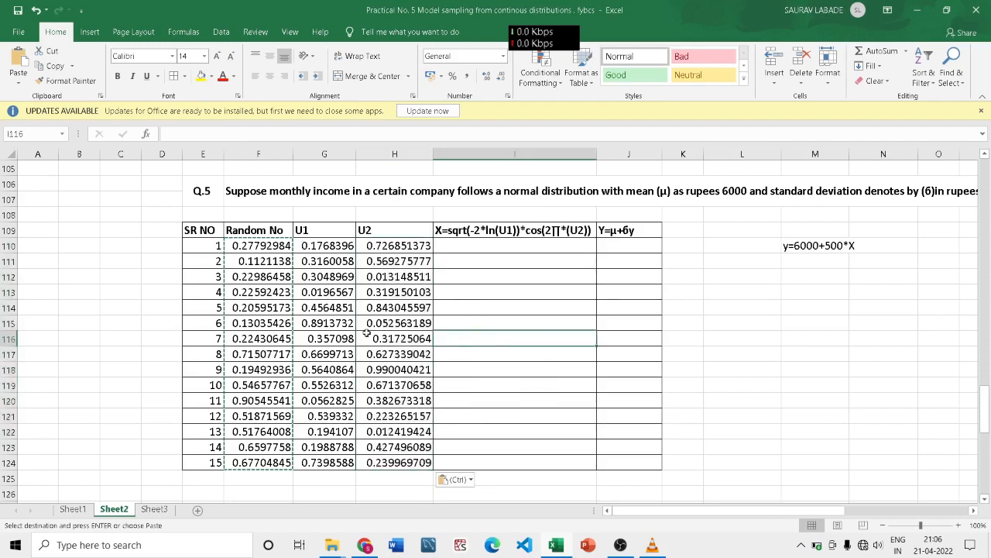
# - Beside the Q.5 table, enter the label pi= in L113 and the value 3.14 in M113
pyautogui.click(493, 245)
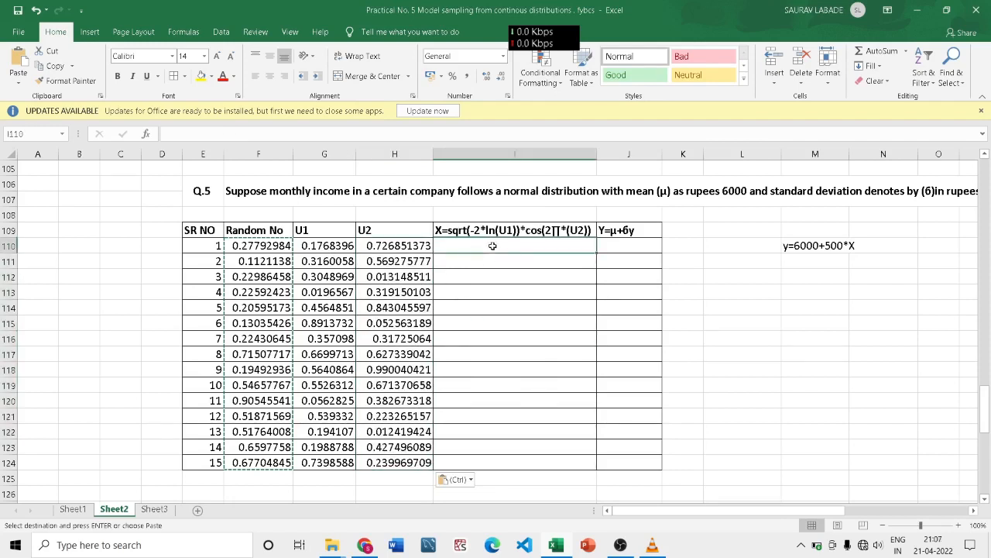
pyautogui.click(499, 230)
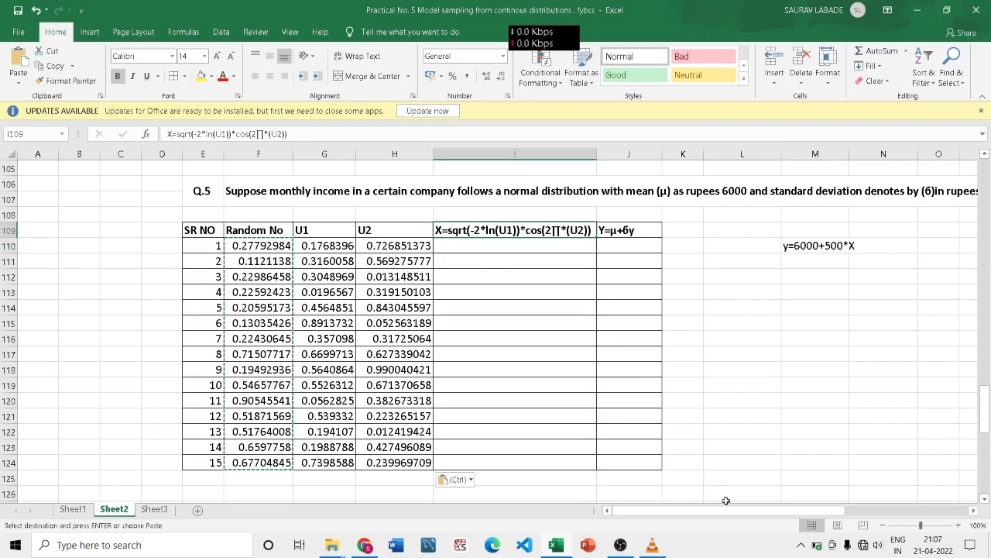
pyautogui.moveTo(732, 510); pyautogui.dragTo(772, 508)
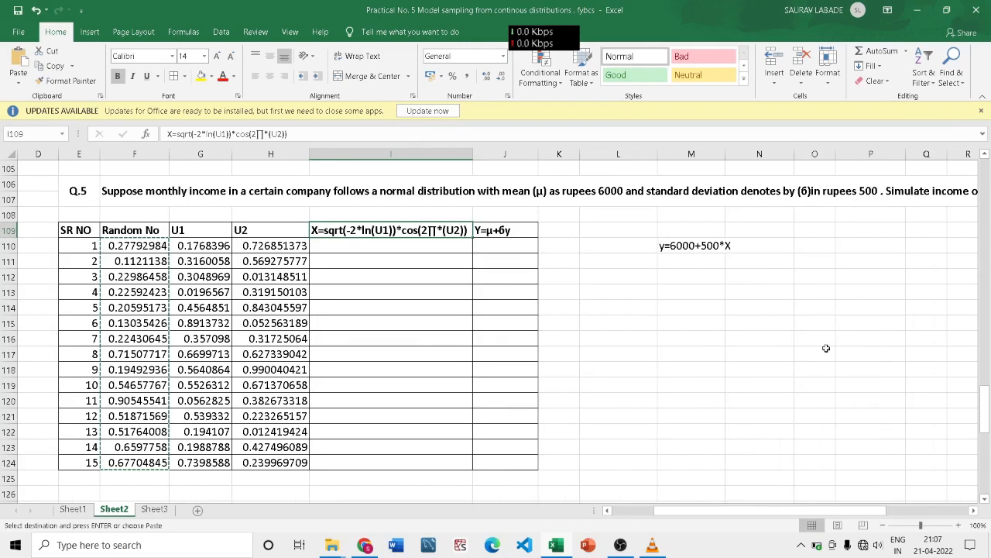
pyautogui.click(421, 246)
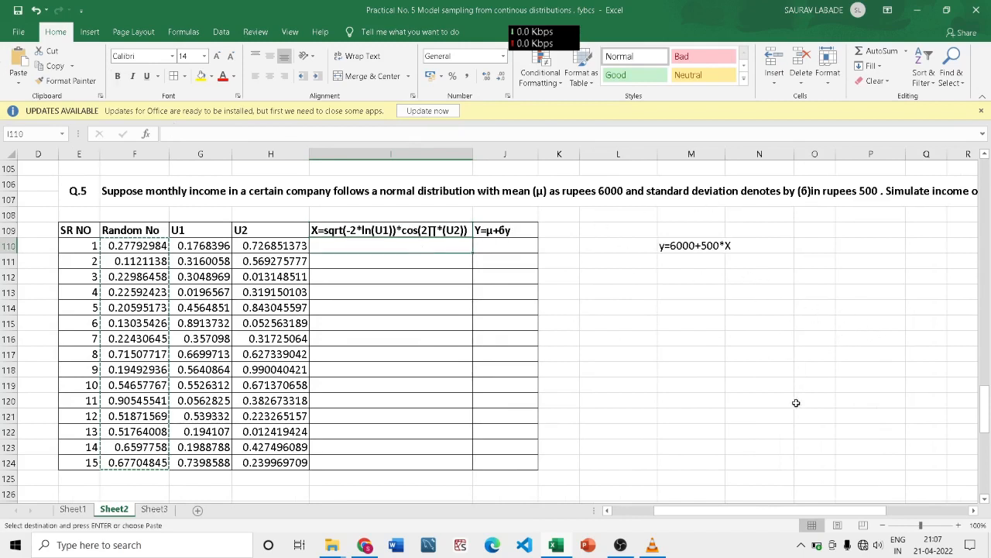
pyautogui.moveTo(827, 510)
pyautogui.mouseDown()
pyautogui.moveTo(880, 508)
pyautogui.moveTo(813, 508)
pyautogui.mouseUp()
pyautogui.click(747, 291)
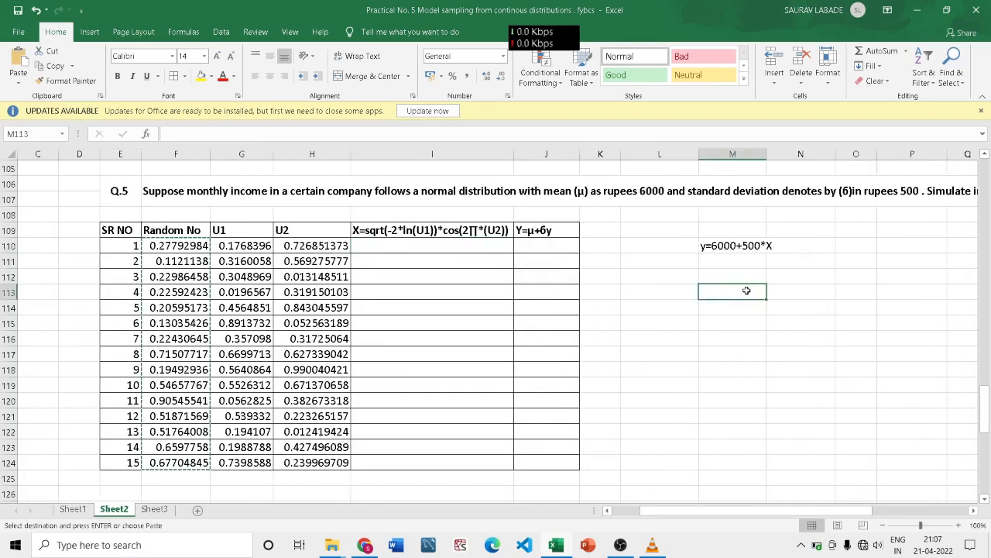
pyautogui.press('Left')
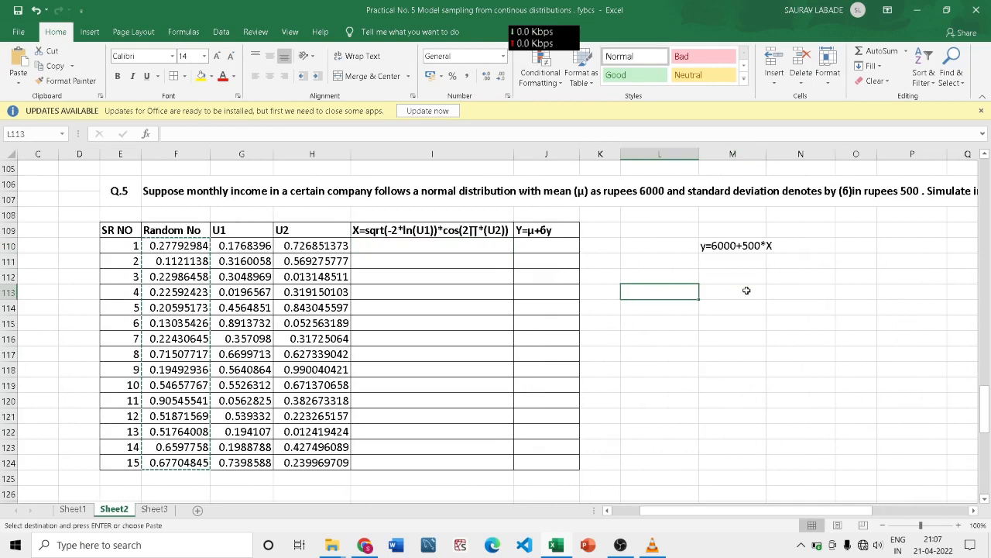
pyautogui.write('pi=')
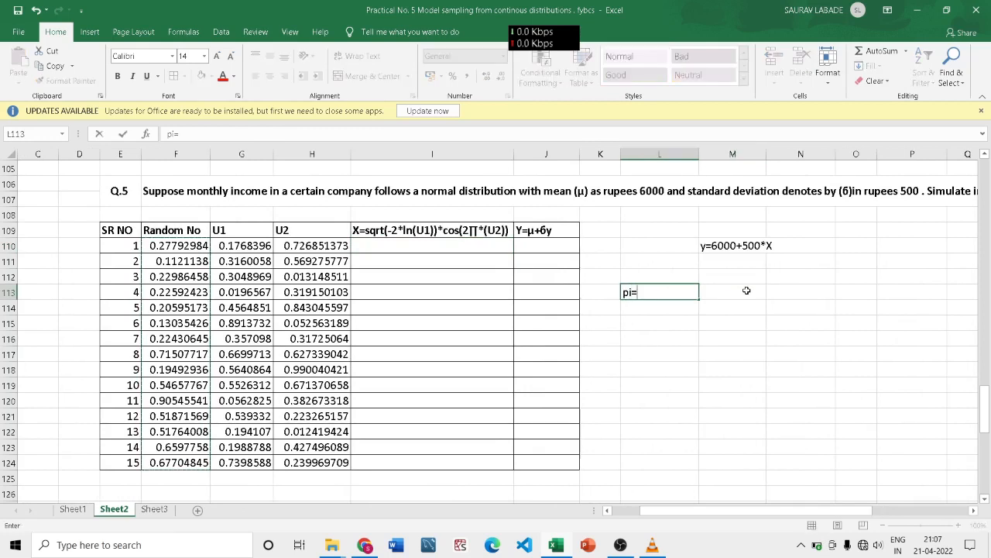
pyautogui.click(747, 290)
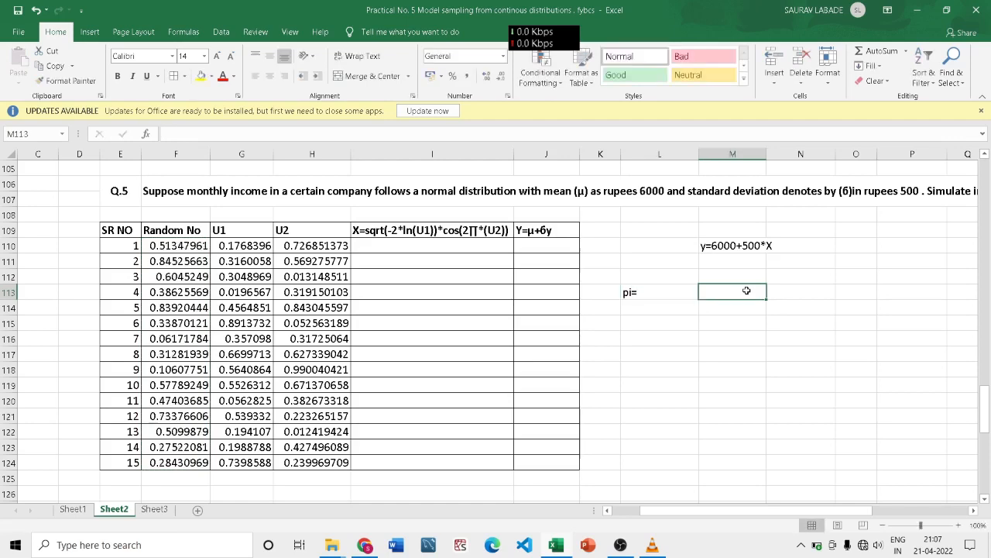
pyautogui.write('3.14')
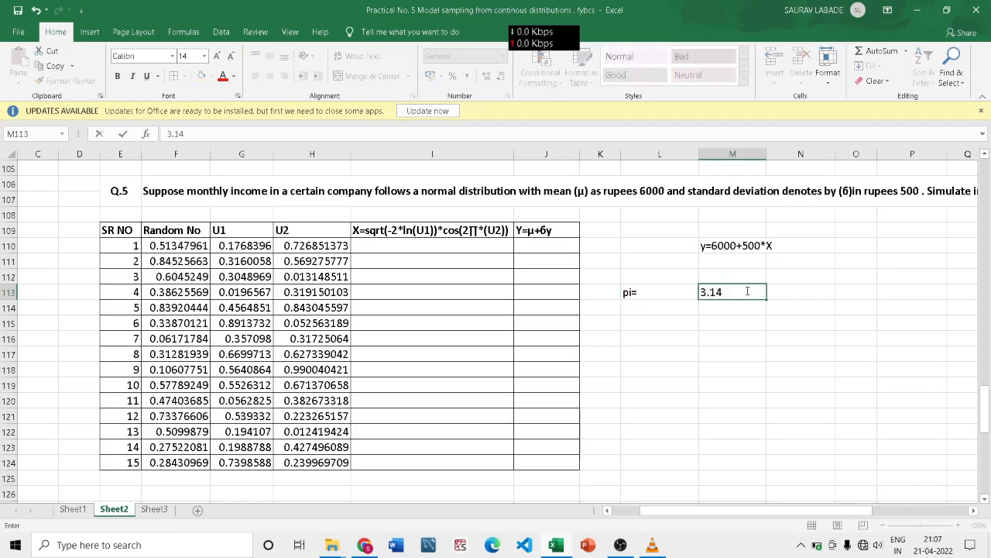
# - Look up the more precise value of pi noted near Q.6 on Sheet1 and copy its cell P130
pyautogui.click(73, 509)
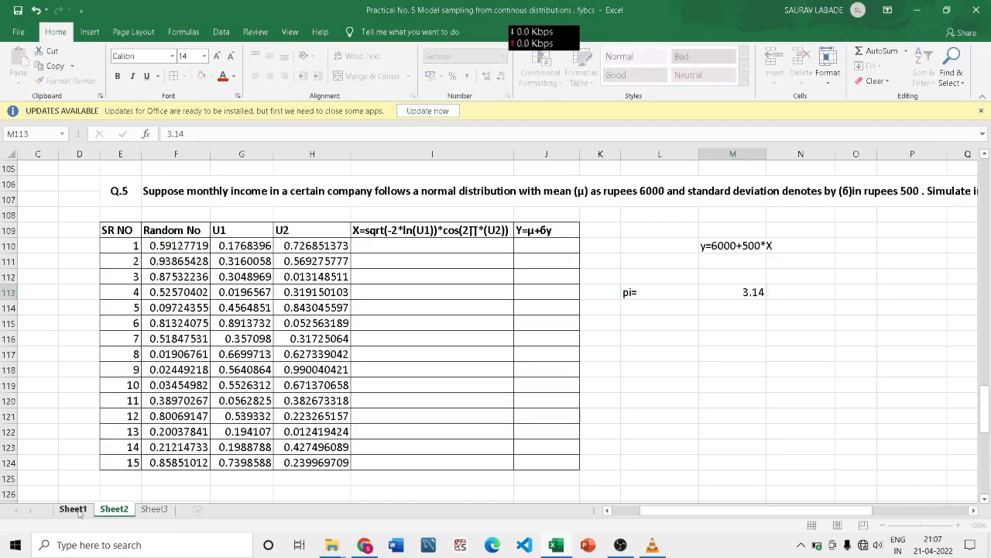
pyautogui.scroll(-20, 397, 383)
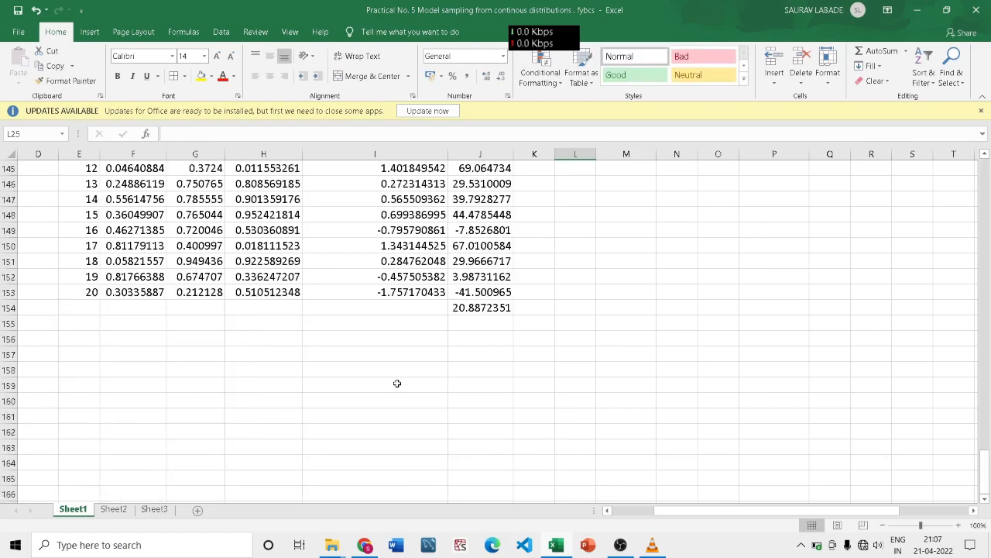
pyautogui.scroll(16, 397, 383)
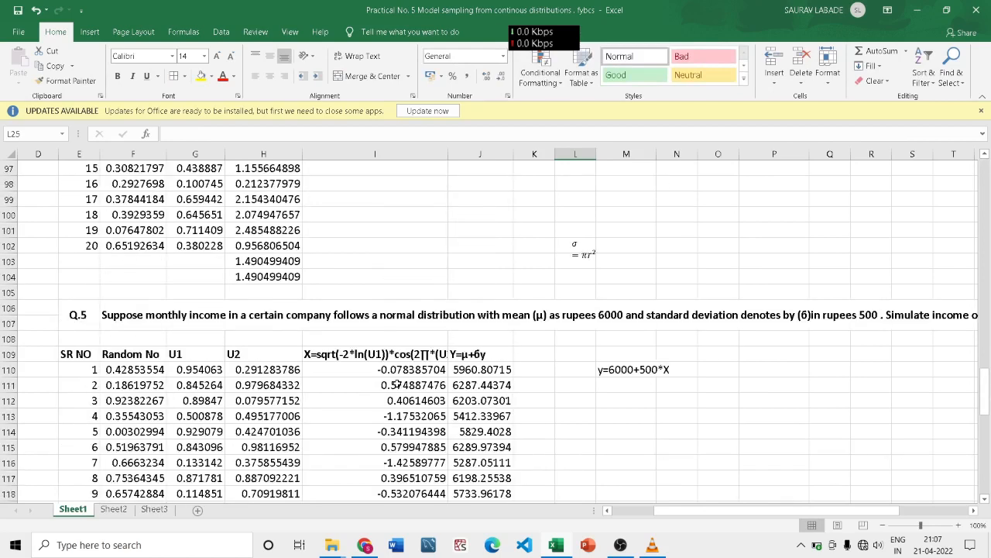
pyautogui.scroll(-4, 397, 383)
pyautogui.scroll(-4, 396, 383)
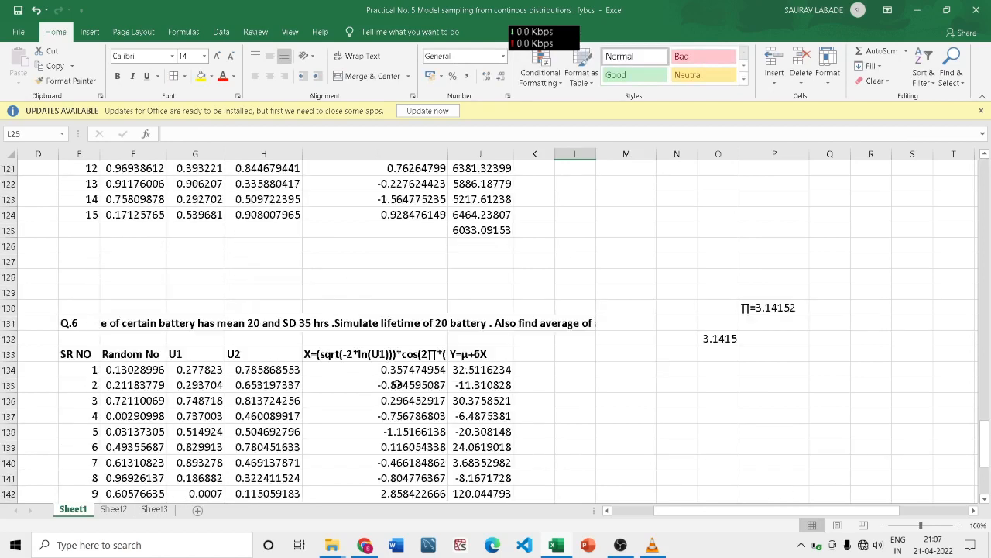
pyautogui.click(782, 310)
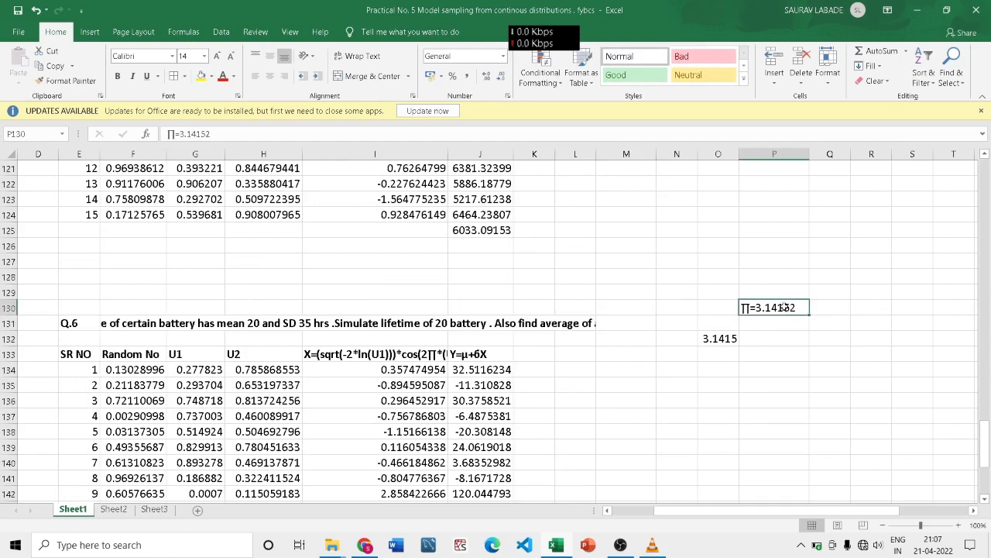
pyautogui.rightClick(799, 304)
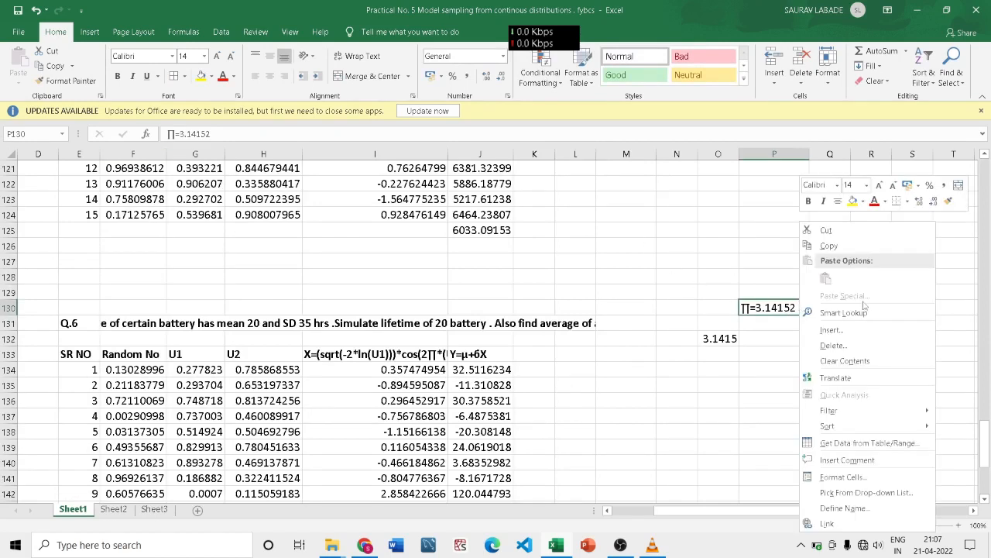
pyautogui.click(846, 249)
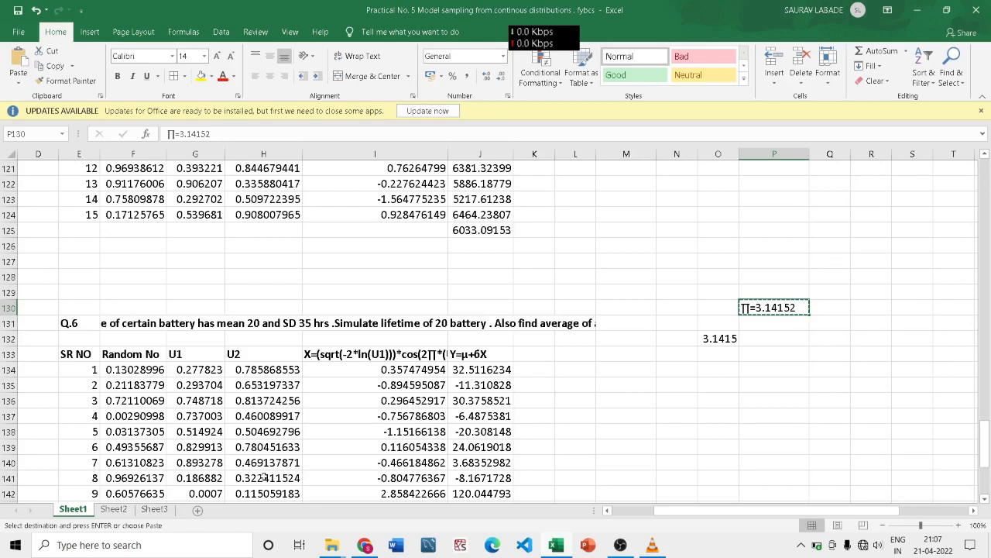
# - Return to the Q.5 table on Sheet2 and set the pi value in M113 to 3.14152
pyautogui.click(117, 510)
pyautogui.scroll(-6, 773, 378)
pyautogui.scroll(8, 774, 378)
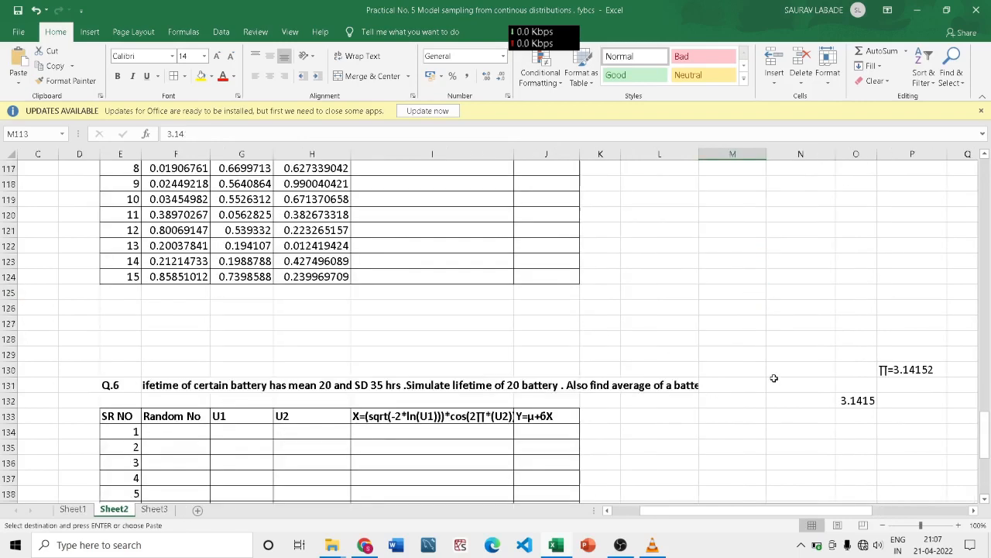
pyautogui.scroll(4, 873, 344)
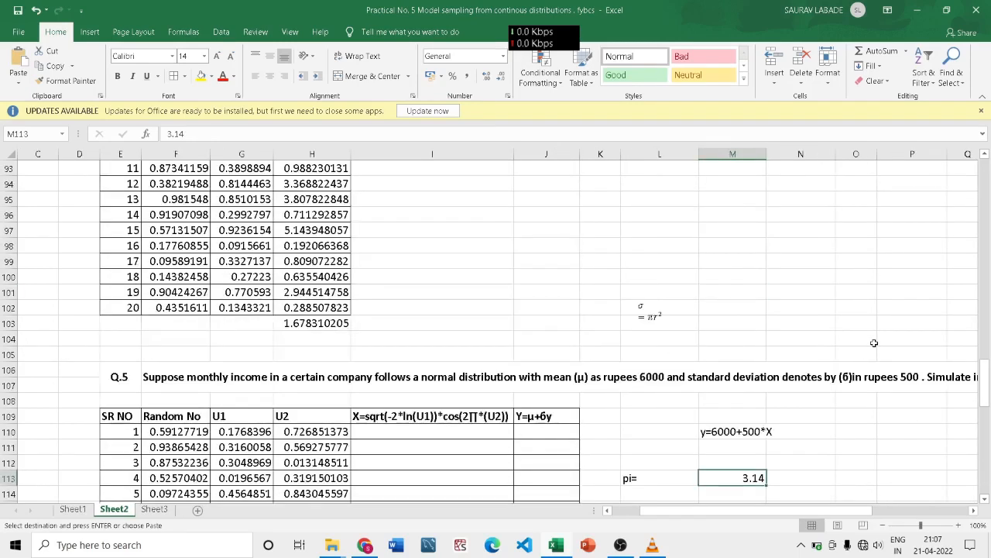
pyautogui.scroll(-8, 844, 323)
pyautogui.scroll(-4, 781, 313)
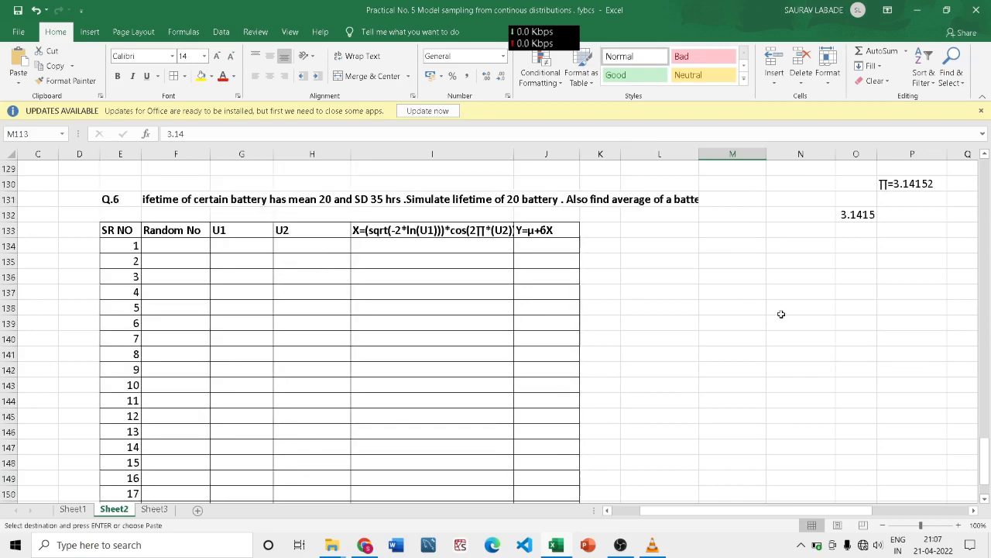
pyautogui.scroll(4, 804, 309)
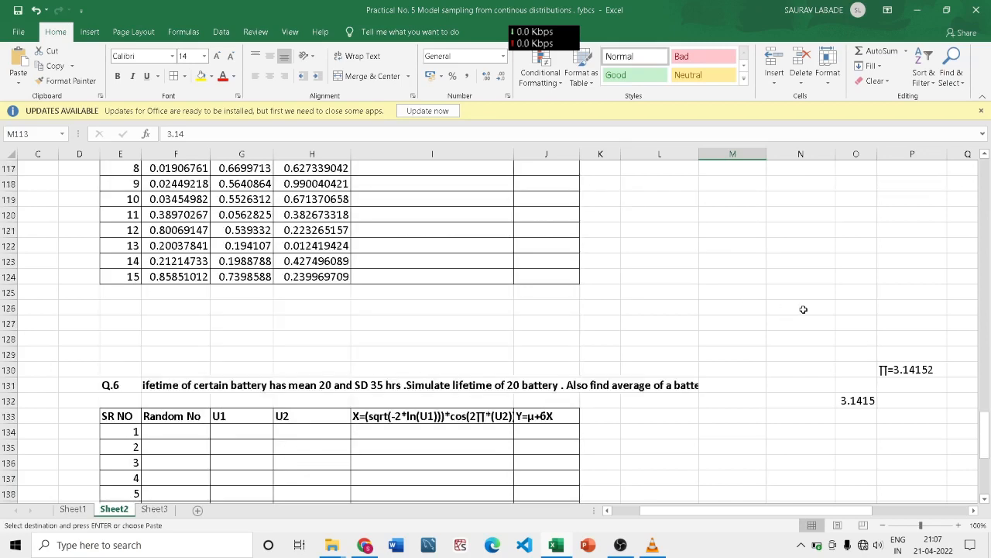
pyautogui.scroll(4, 804, 309)
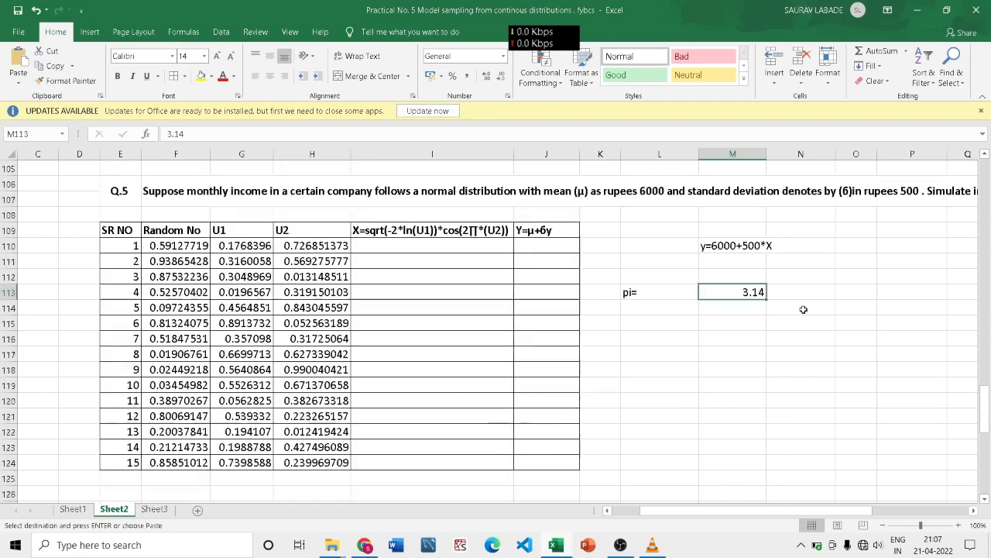
pyautogui.doubleClick(765, 292)
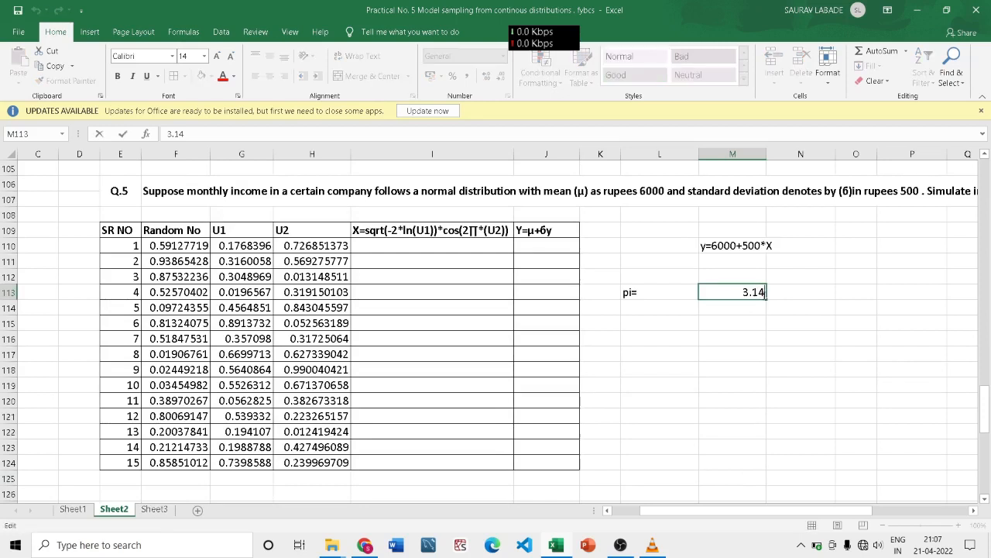
pyautogui.write('152')
pyautogui.press('Return')
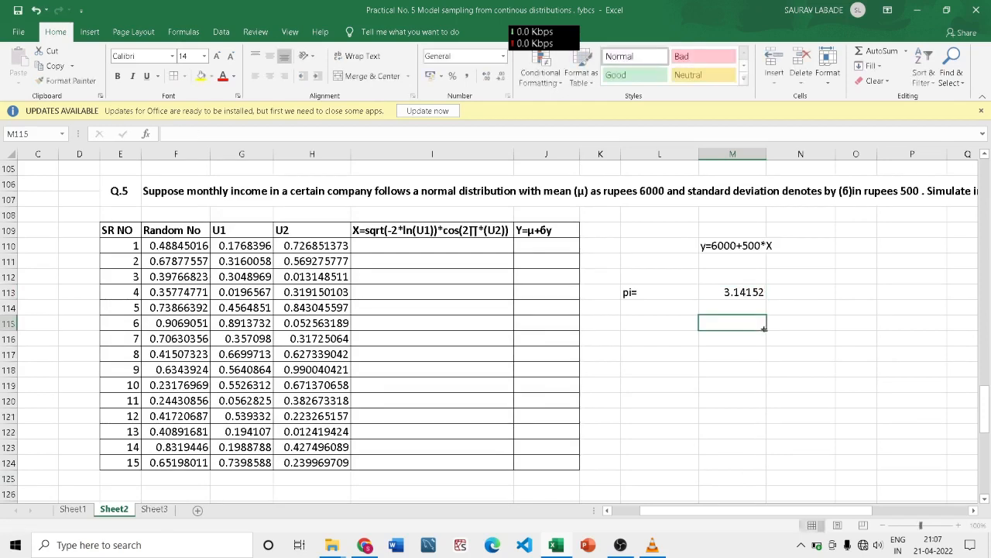
pyautogui.click(767, 283)
pyautogui.click(762, 292)
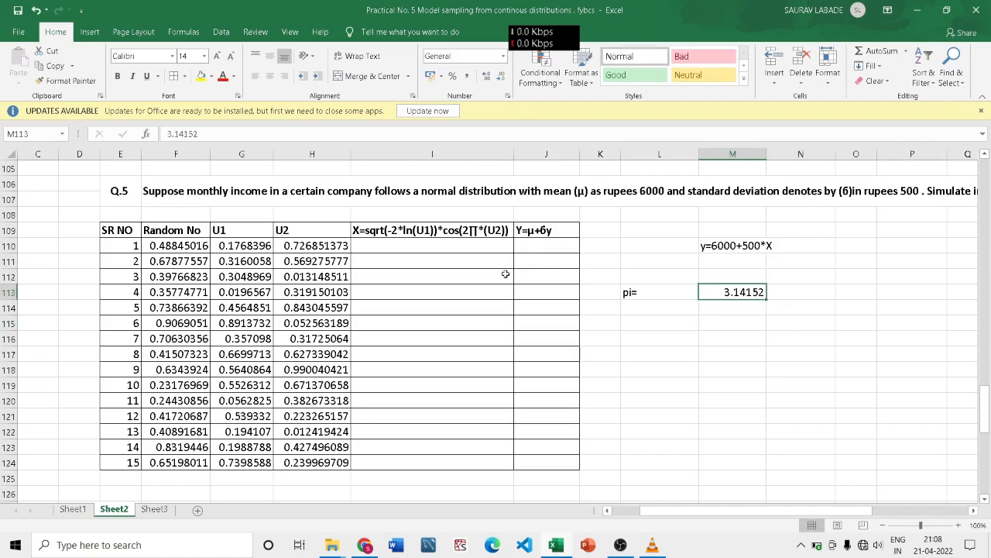
# - In I110 of the Q.5 table, begin the X formula with =sqrt(-2*ln(G110)), using the first U1 value
pyautogui.click(443, 242)
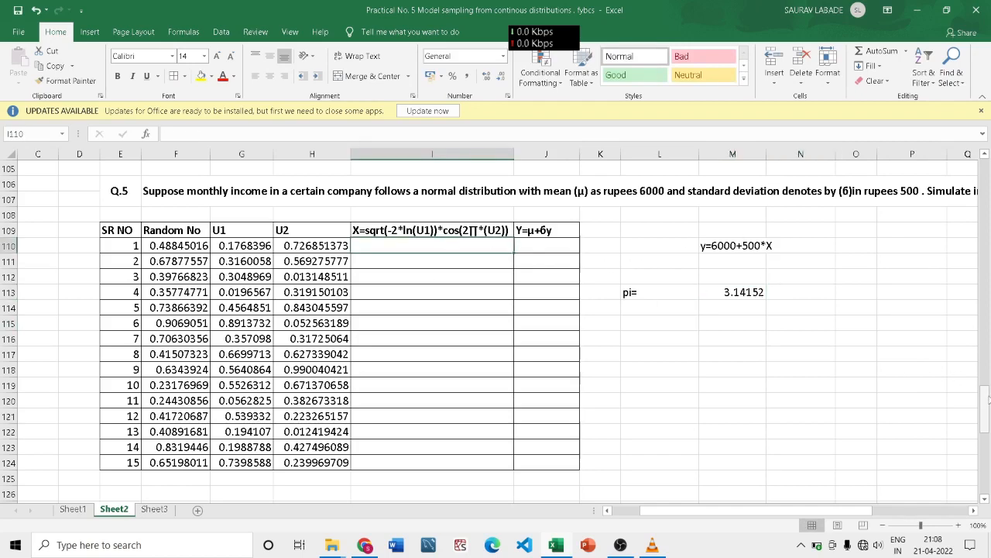
pyautogui.moveTo(985, 399); pyautogui.dragTo(987, 397)
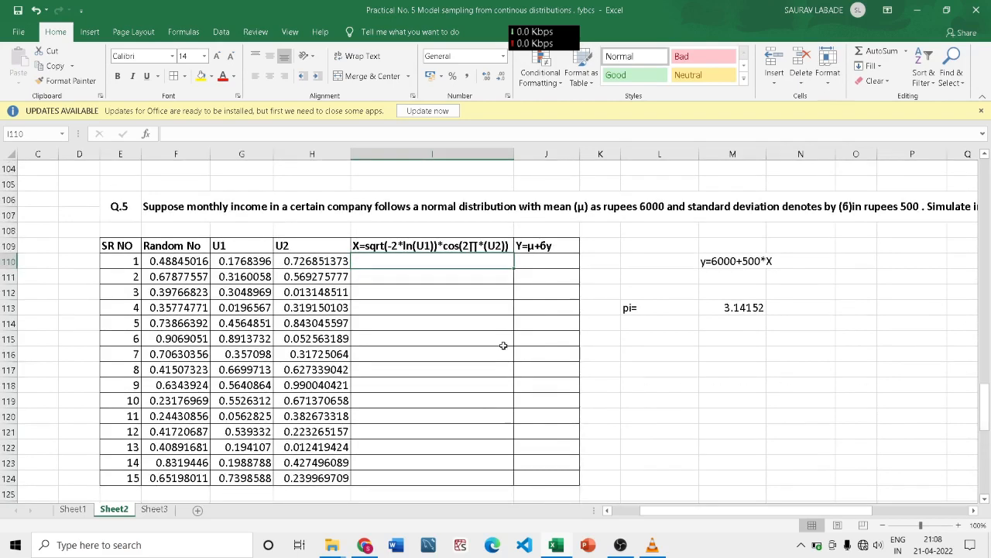
pyautogui.write('=')
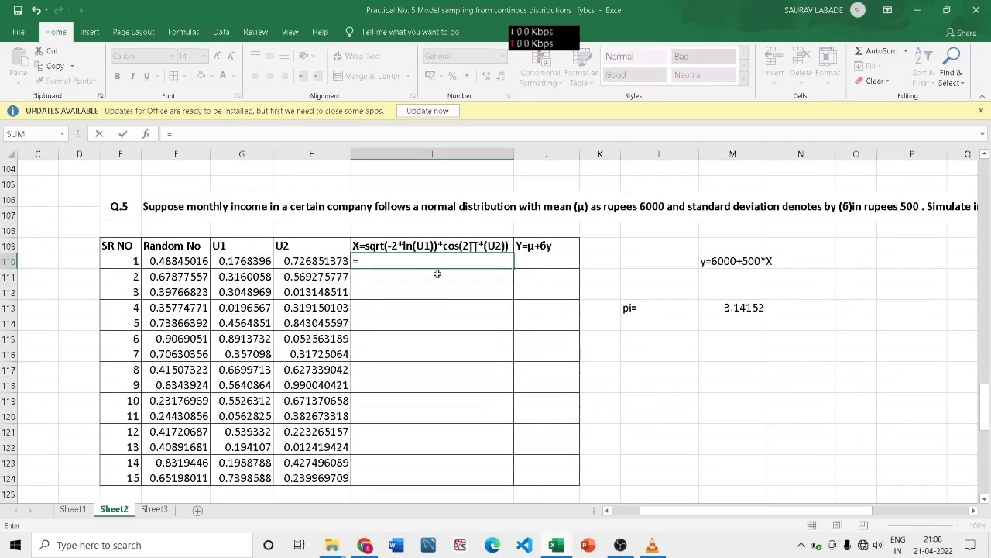
pyautogui.write('sqrt')
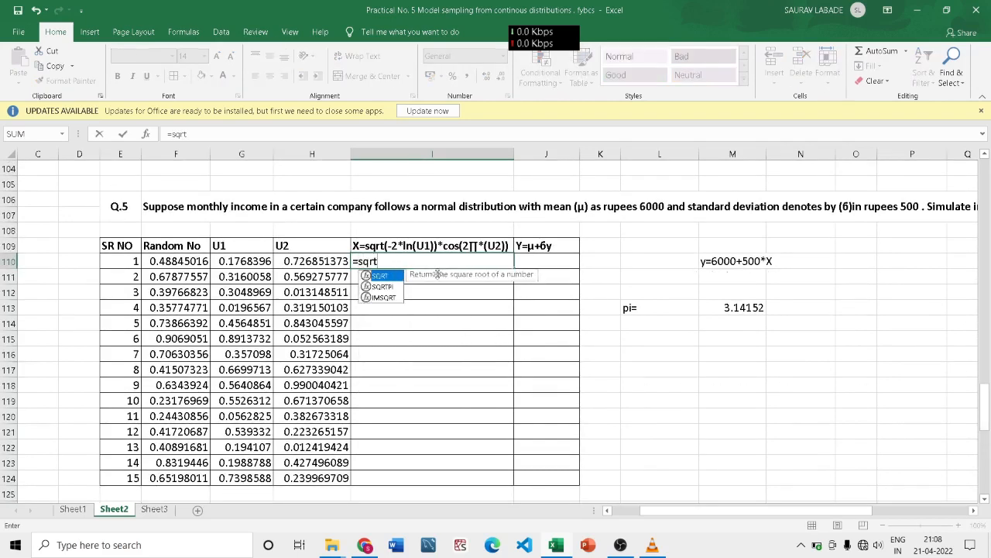
pyautogui.write('(')
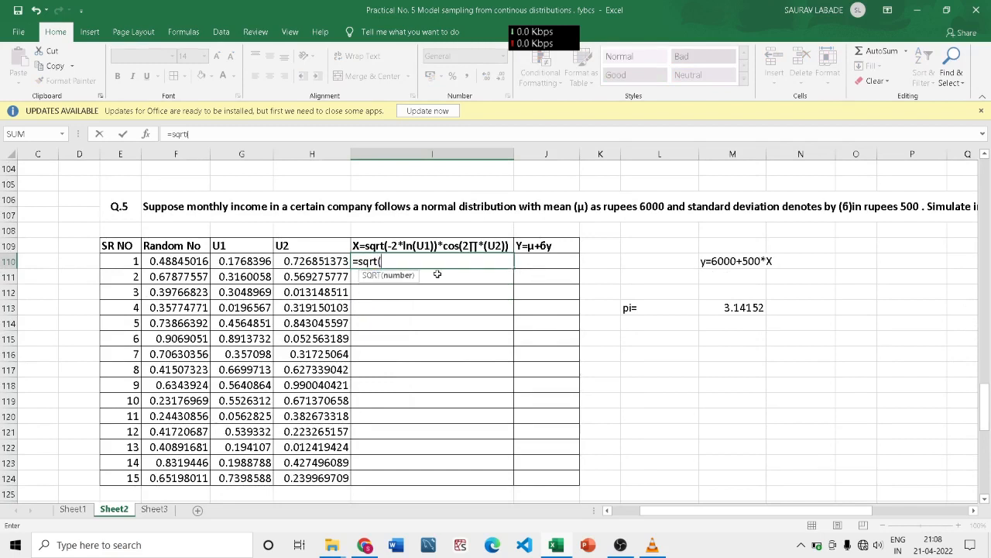
pyautogui.write('-2*ln')
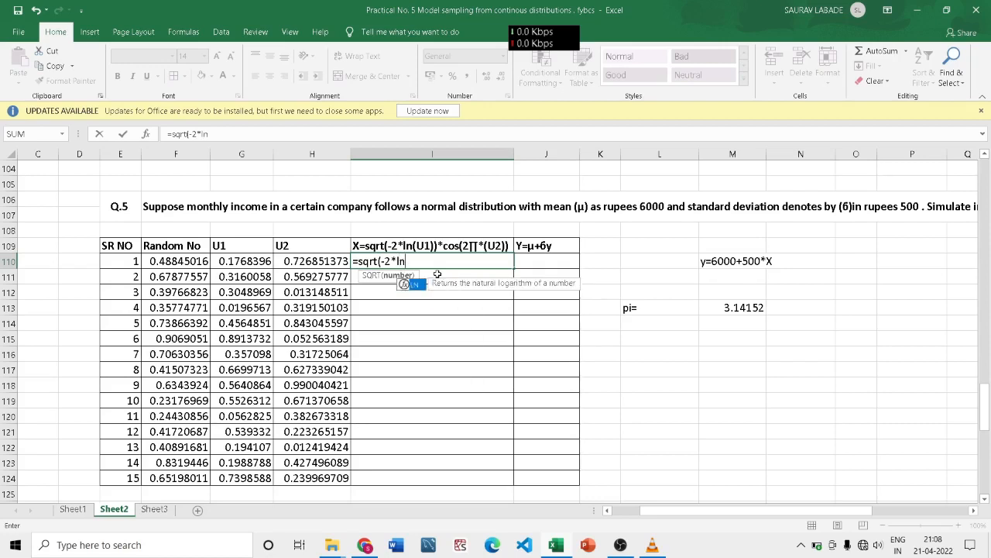
pyautogui.write('(')
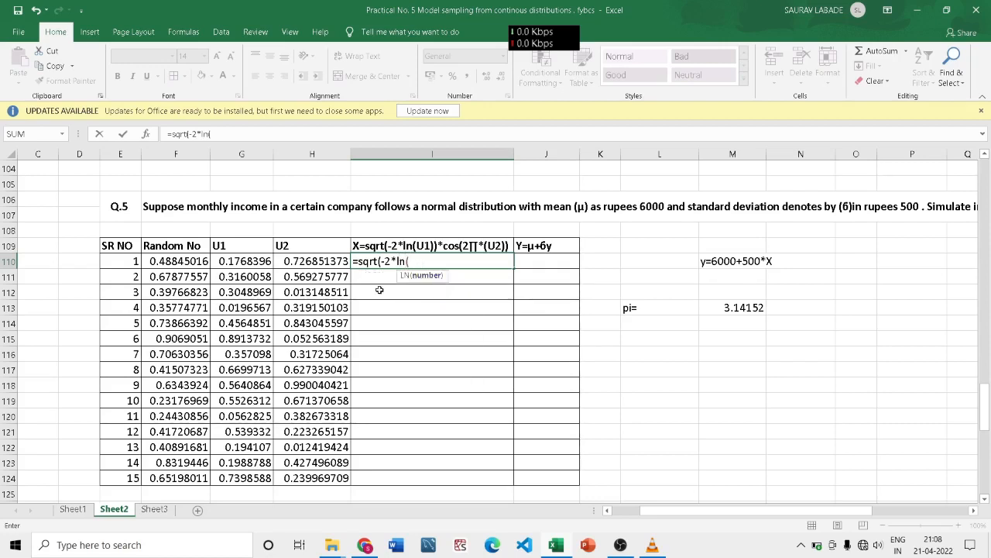
pyautogui.click(243, 262)
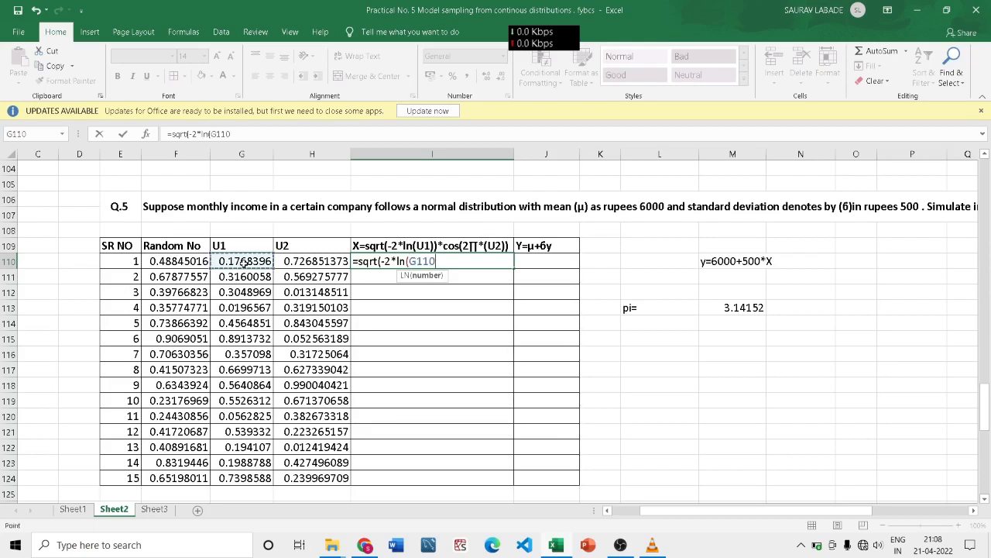
pyautogui.write(')')
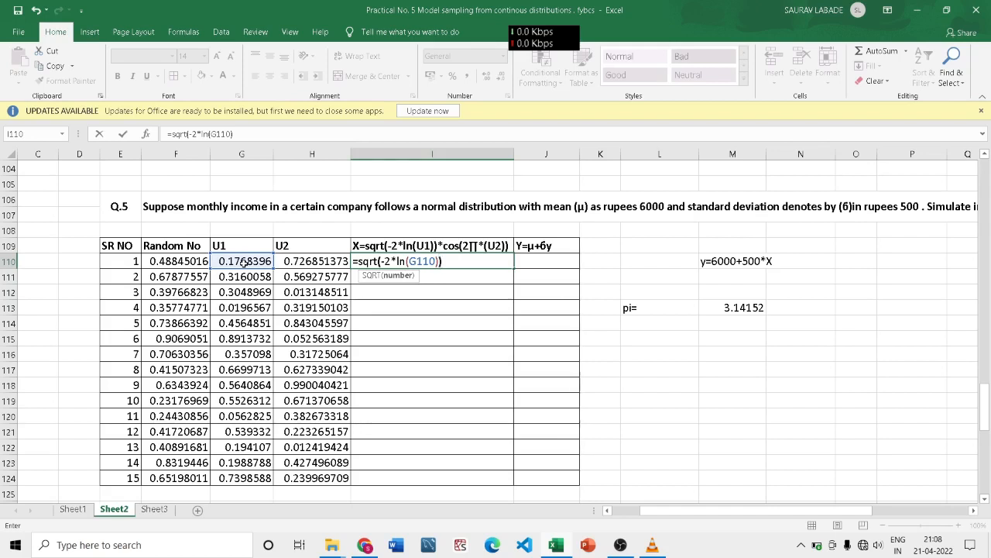
pyautogui.write(')8')
pyautogui.press('BackSpace')
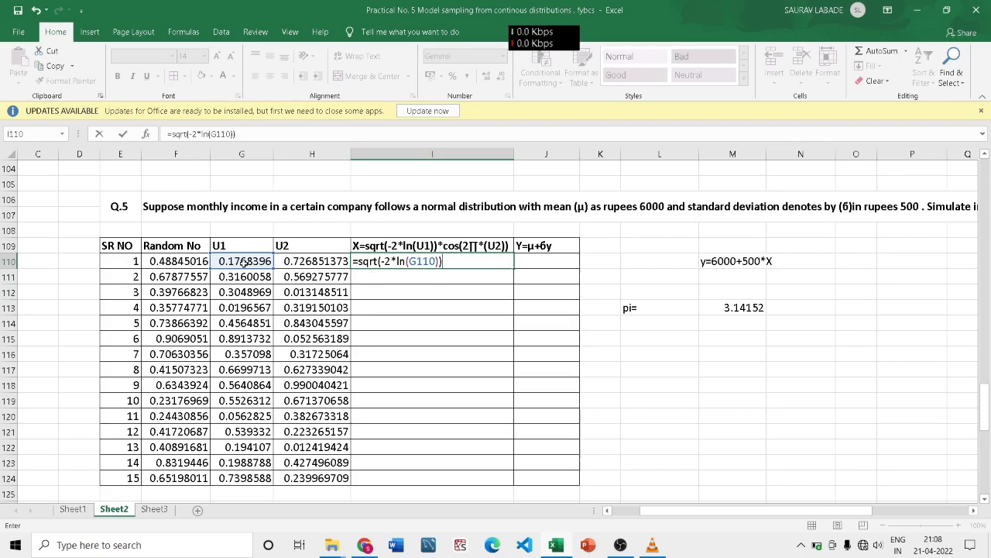
# - Complete the I110 formula by appending *cos(2*3.14152*H110), and fill it down the X column to I124
pyautogui.write('*cos')
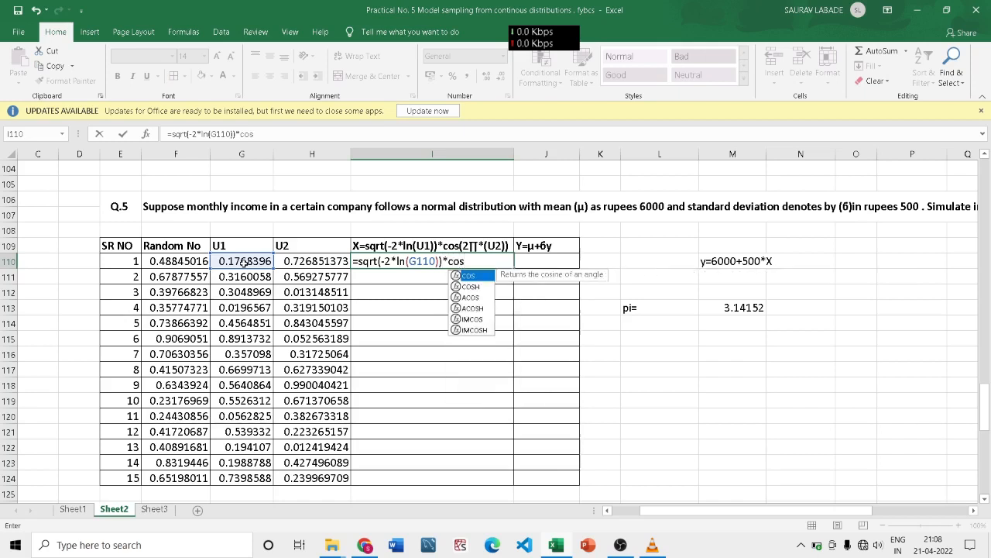
pyautogui.write('(2')
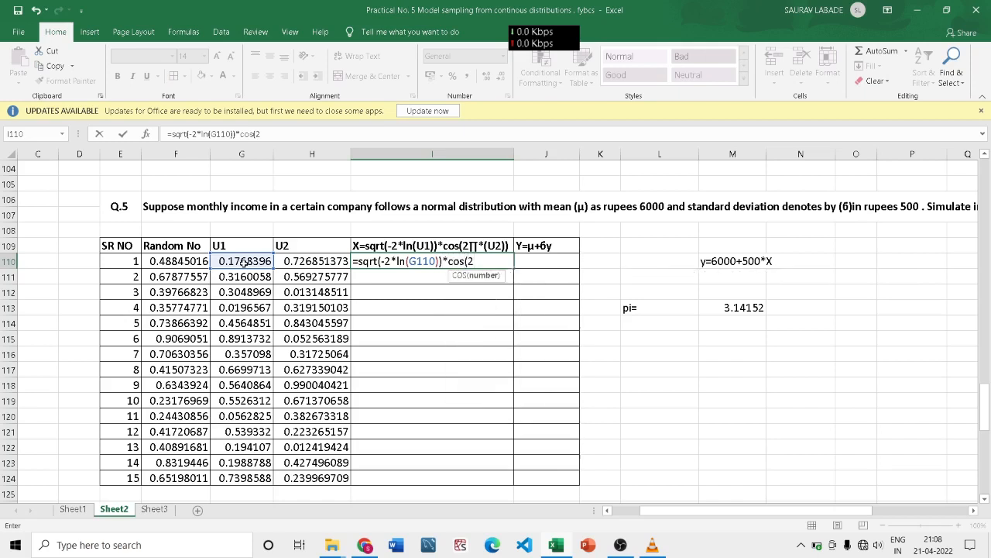
pyautogui.write('*3.14152')
pyautogui.write('*')
pyautogui.scroll(4, 245, 263)
pyautogui.scroll(-4, 240, 415)
pyautogui.click(318, 261)
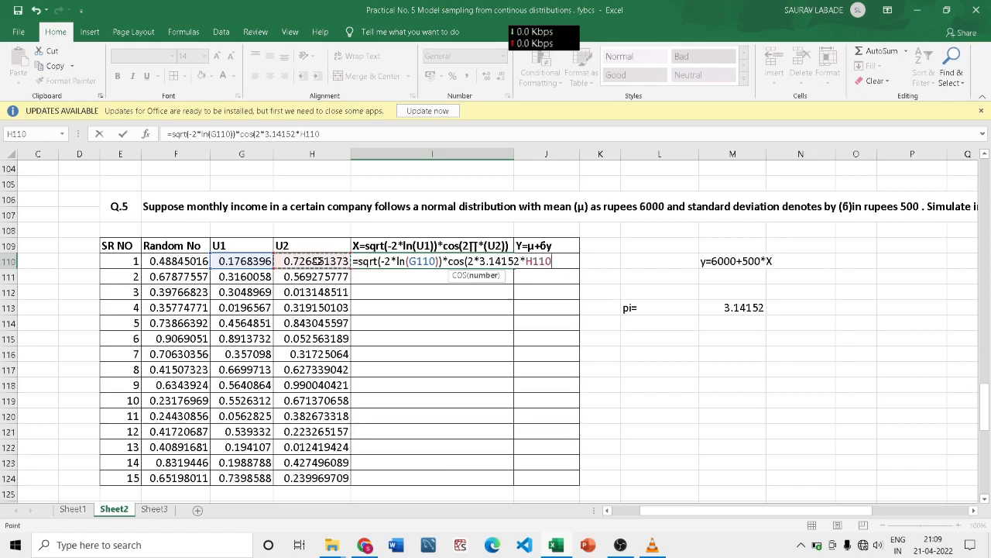
pyautogui.write(')')
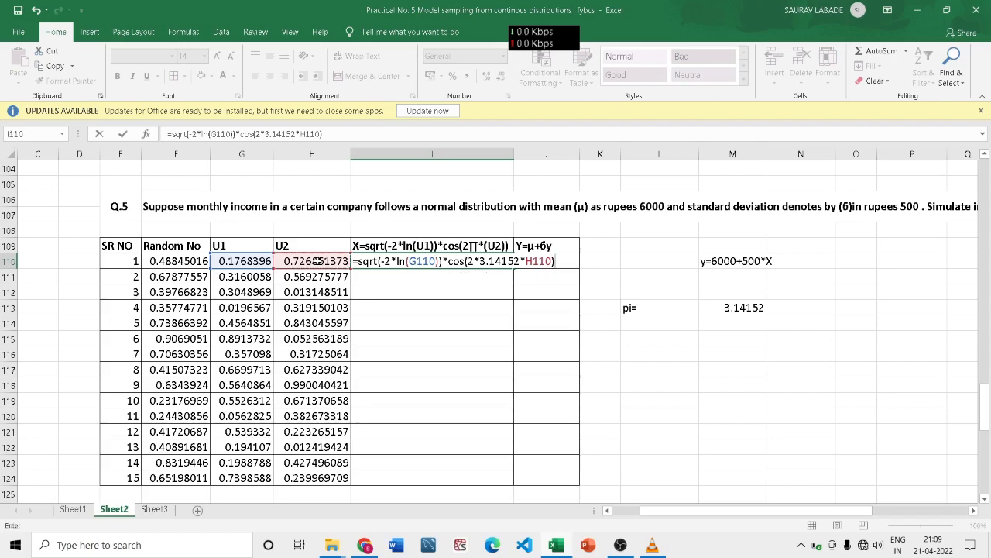
pyautogui.press('Return')
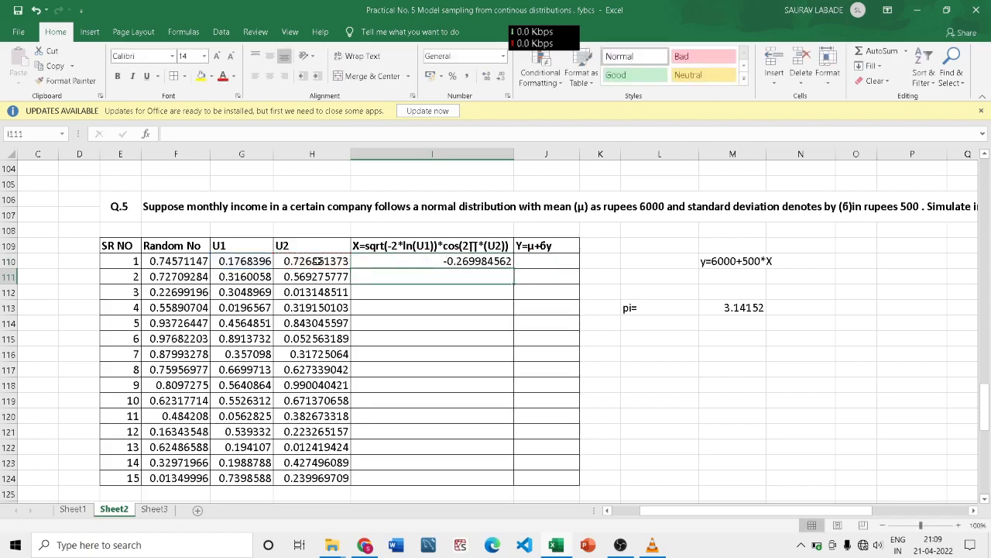
pyautogui.click(459, 261)
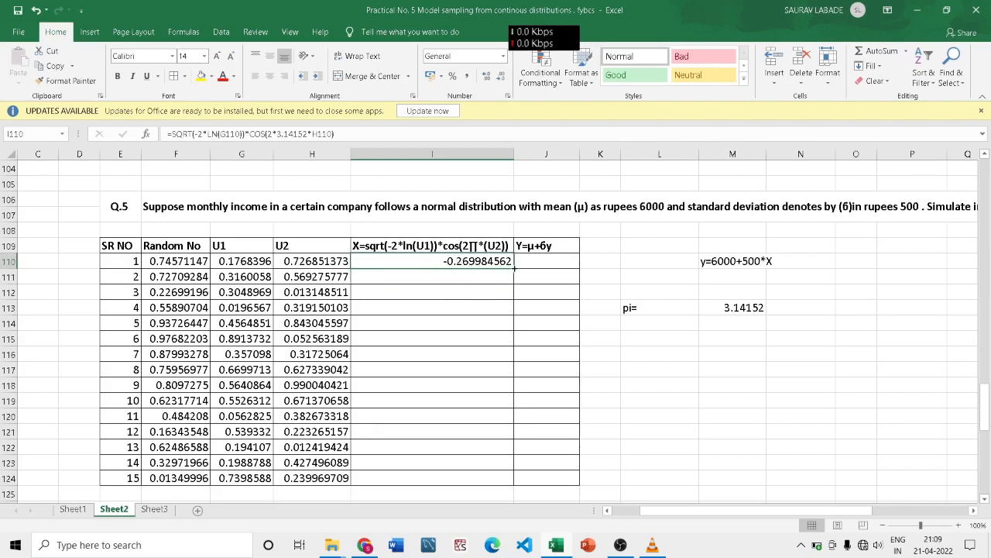
pyautogui.moveTo(515, 267); pyautogui.dragTo(507, 483)
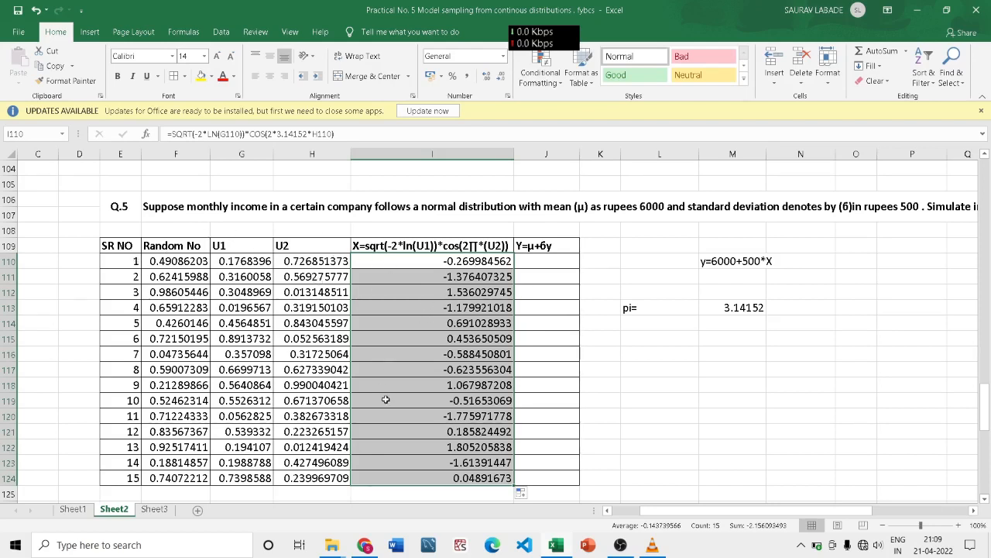
# - Using the mean and standard deviation from the Q.5 text, enter =6000+500*I110 in J110 and fill it down to J124
pyautogui.click(551, 268)
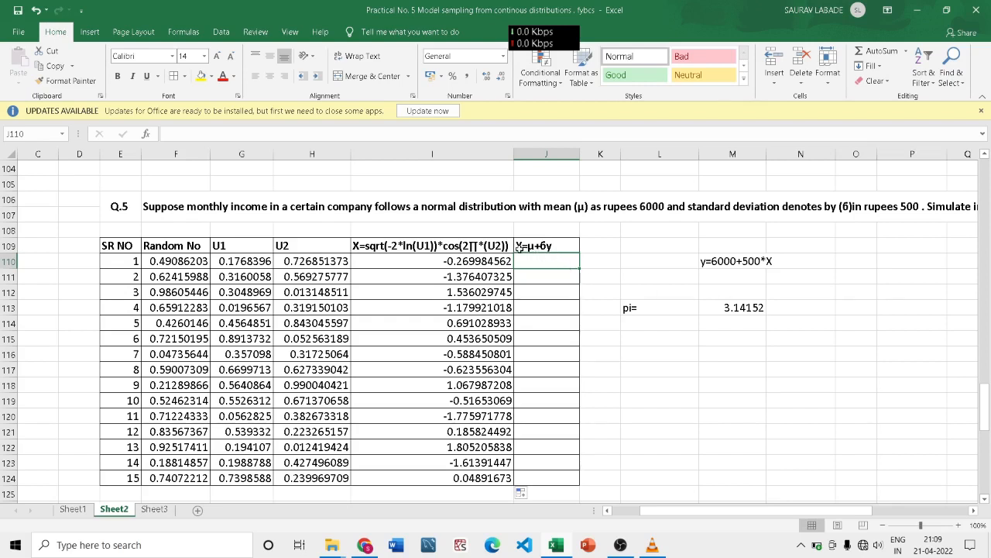
pyautogui.click(566, 211)
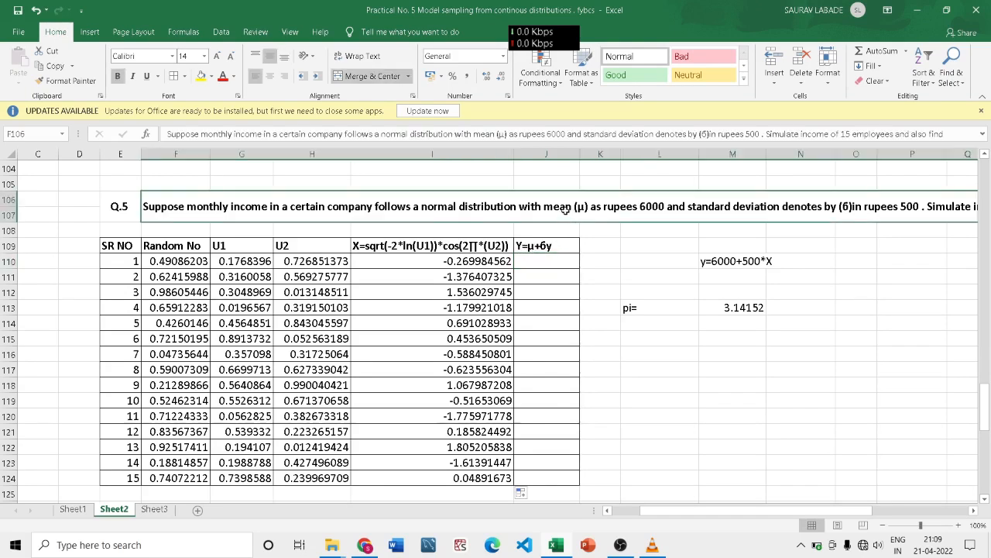
pyautogui.doubleClick(657, 204)
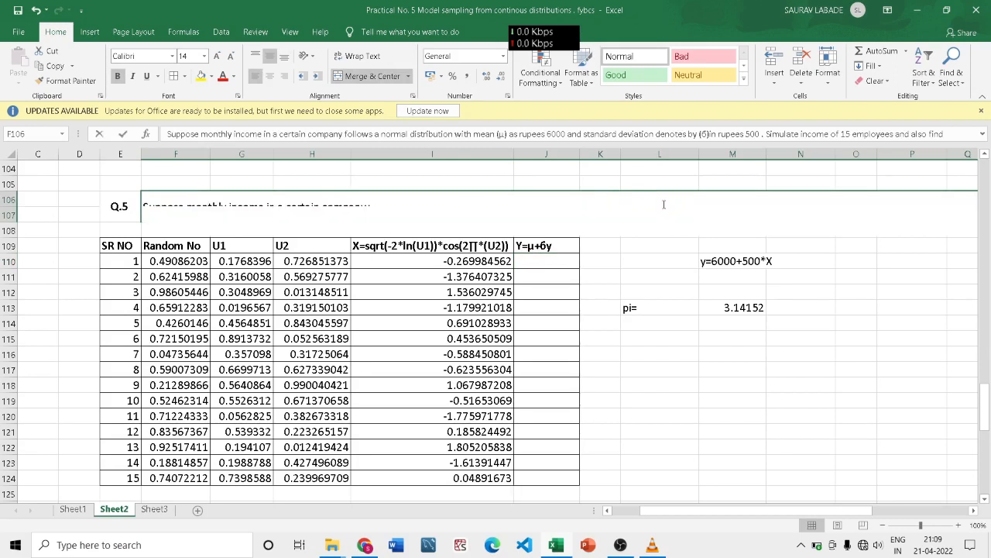
pyautogui.doubleClick(640, 206)
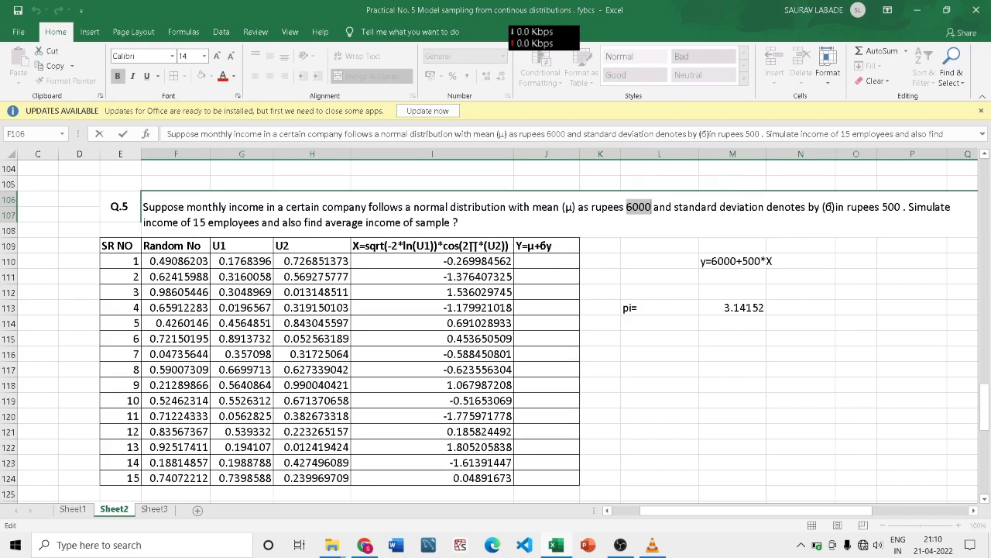
pyautogui.doubleClick(892, 206)
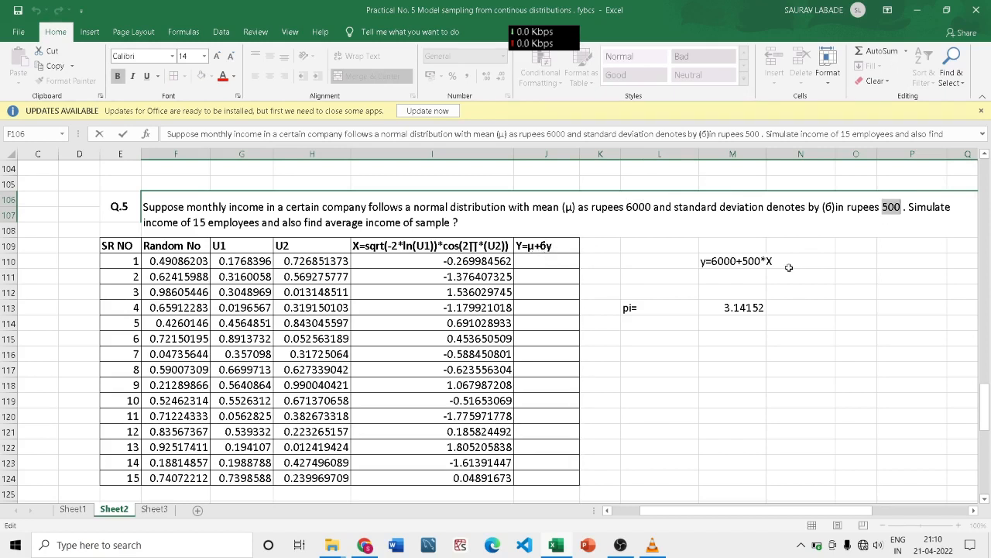
pyautogui.click(548, 255)
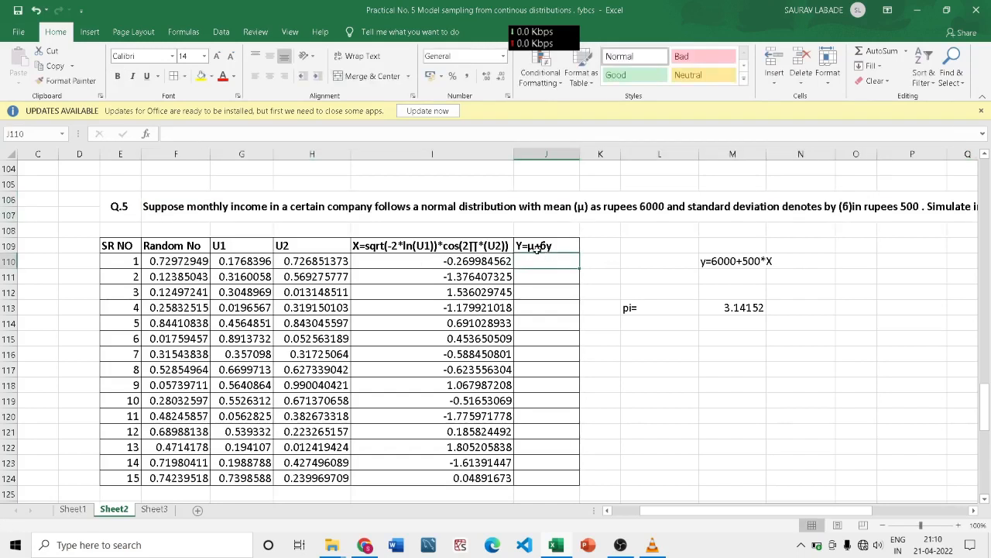
pyautogui.write('=')
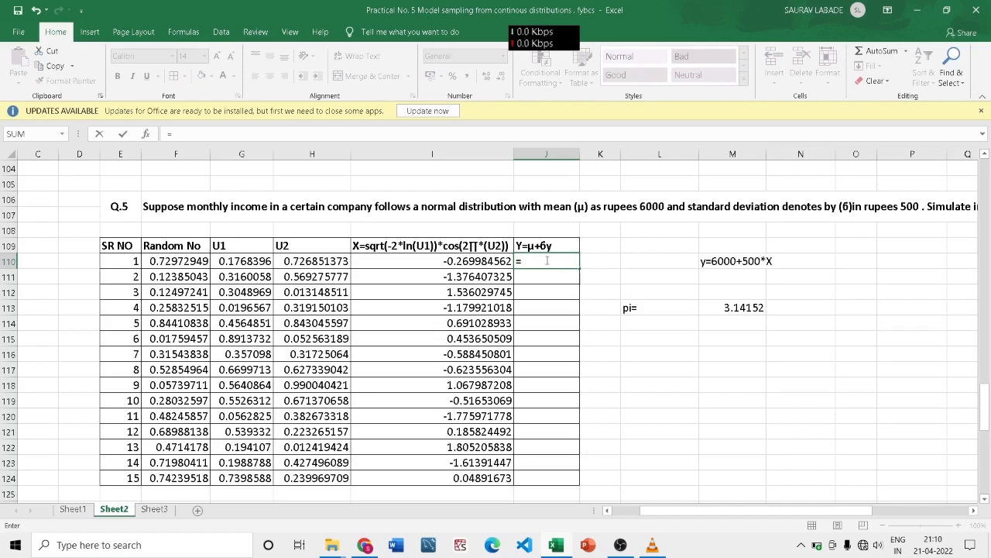
pyautogui.write('6000')
pyautogui.write('+500*')
pyautogui.click(488, 261)
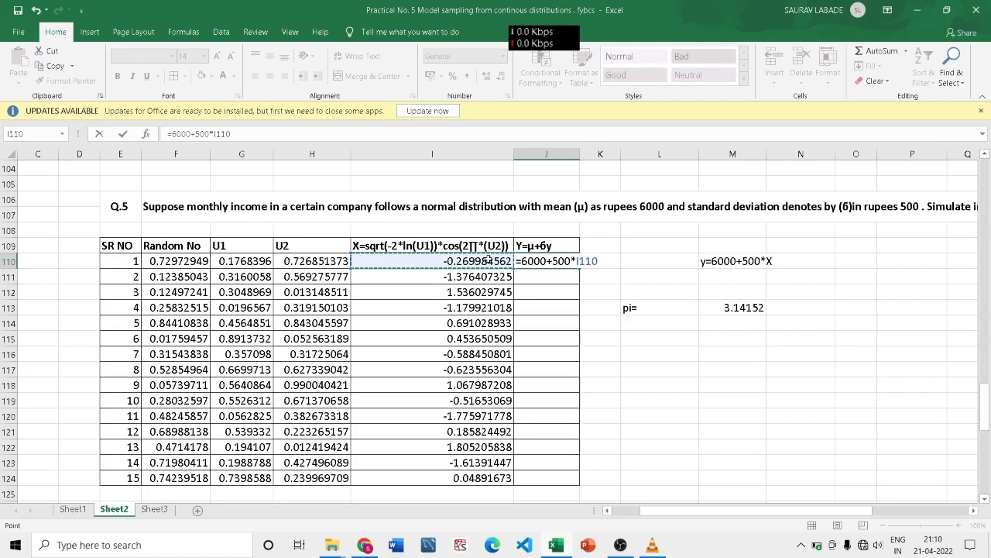
pyautogui.press('Return')
pyautogui.click(546, 261)
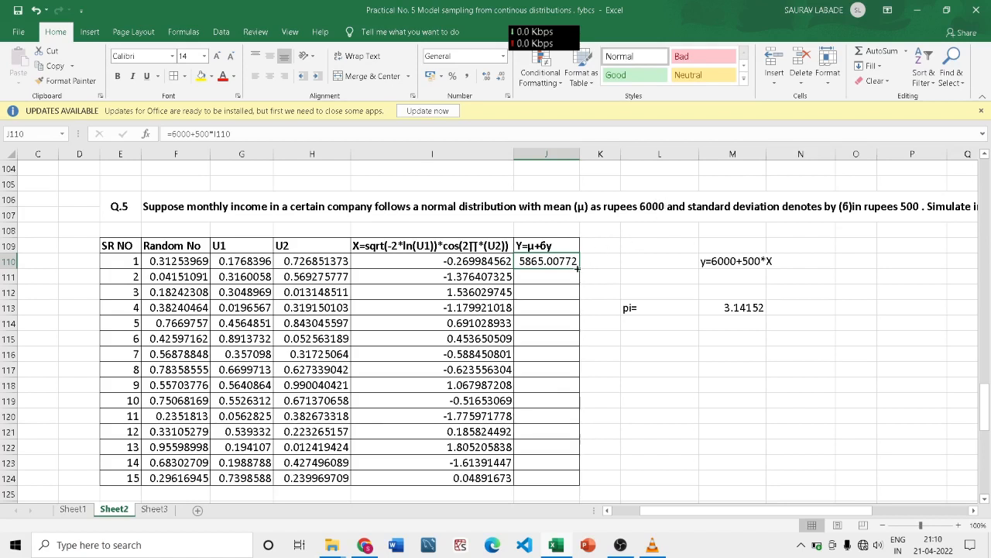
pyautogui.moveTo(578, 268); pyautogui.dragTo(582, 480)
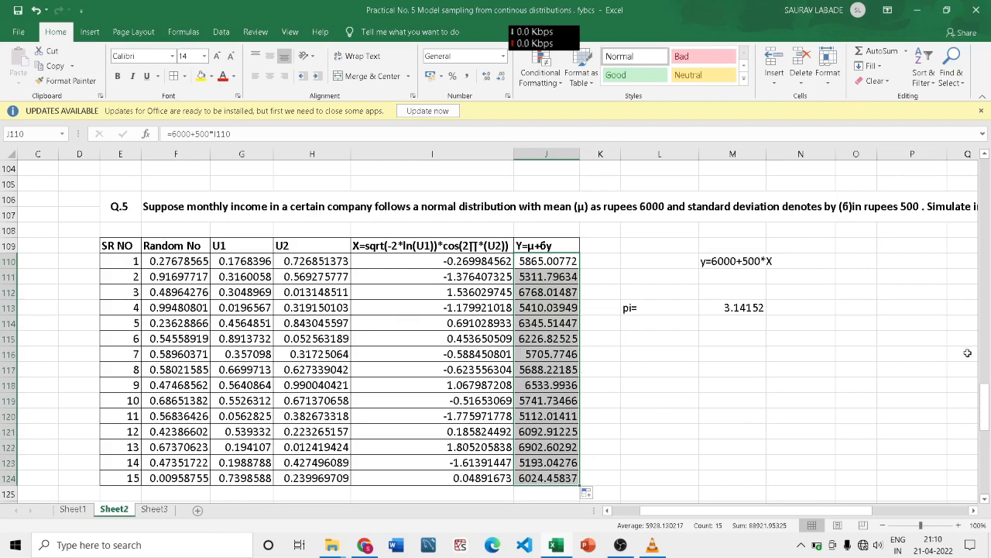
# - Calculate the average of the simulated incomes J110:J124 in J125, directly below the Y column
pyautogui.moveTo(988, 416); pyautogui.dragTo(988, 421)
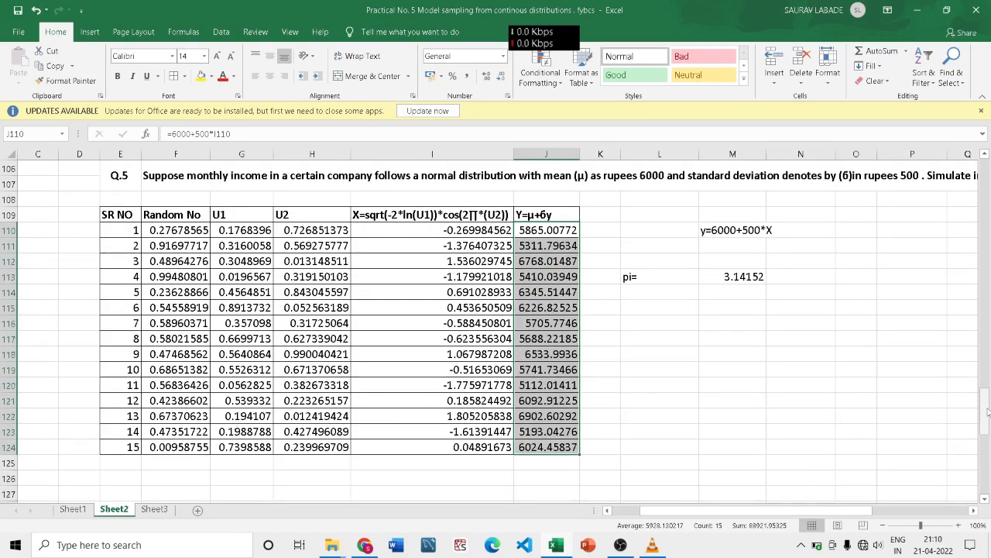
pyautogui.click(594, 306)
pyautogui.moveTo(547, 230); pyautogui.dragTo(548, 463)
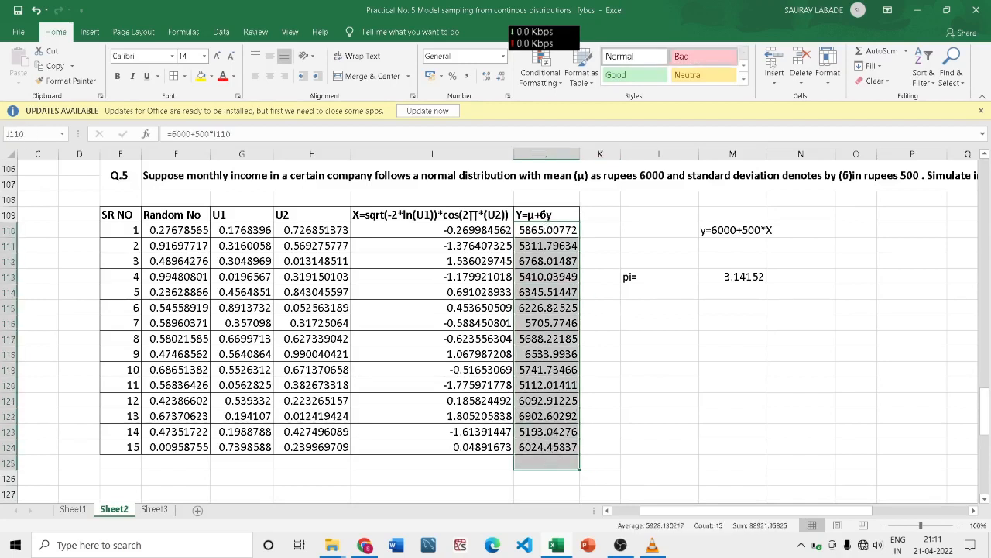
pyautogui.click(906, 51)
pyautogui.click(888, 84)
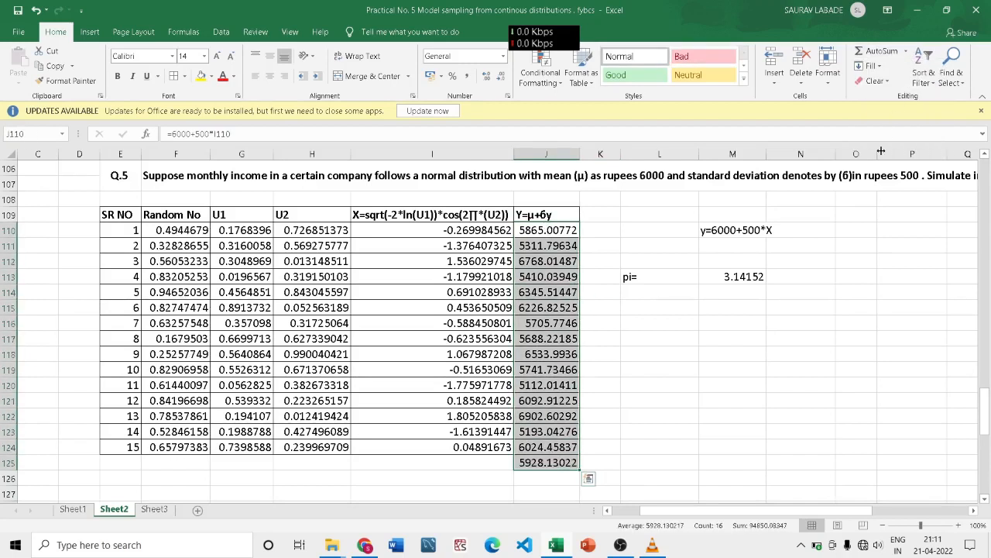
pyautogui.click(762, 381)
pyautogui.click(545, 463)
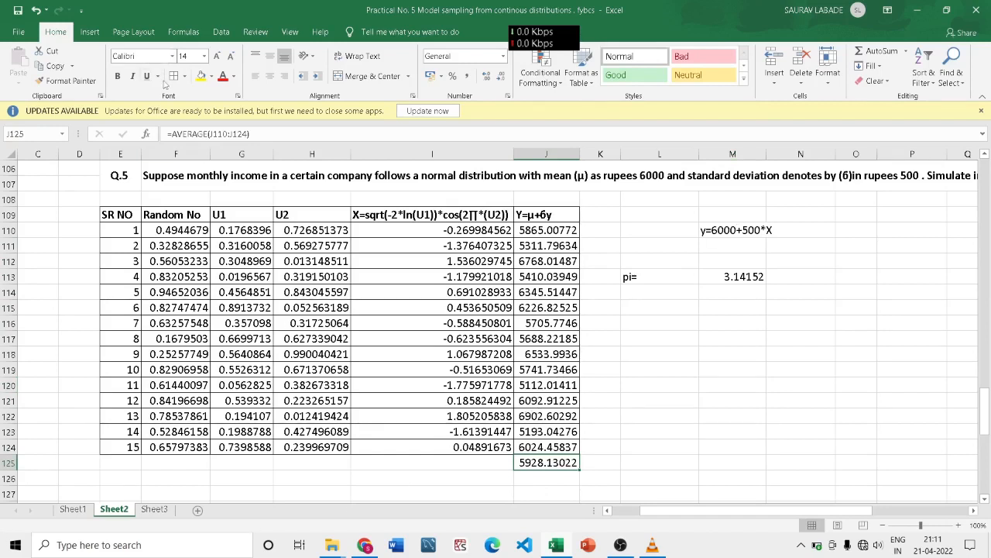
pyautogui.click(707, 365)
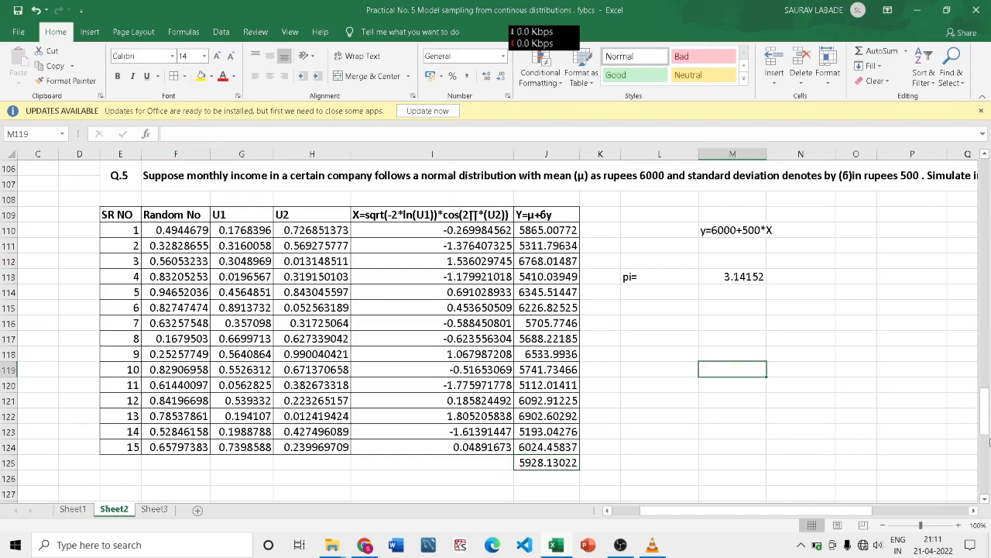
# - Go to the Q.6 battery lifetime problem on Sheet2 and widen column L to show more of its question text
pyautogui.moveTo(988, 442); pyautogui.dragTo(988, 460)
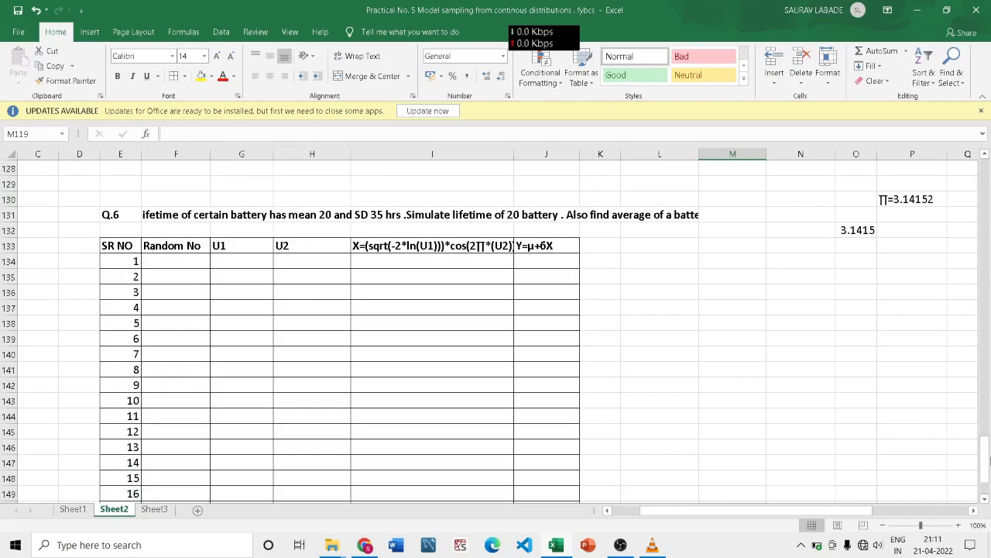
pyautogui.moveTo(987, 439); pyautogui.dragTo(988, 460)
pyautogui.moveTo(699, 158); pyautogui.dragTo(733, 161)
# - Enter =RAND() in F134 and fill the Random No column of the Q.6 table down to F153
pyautogui.click(178, 260)
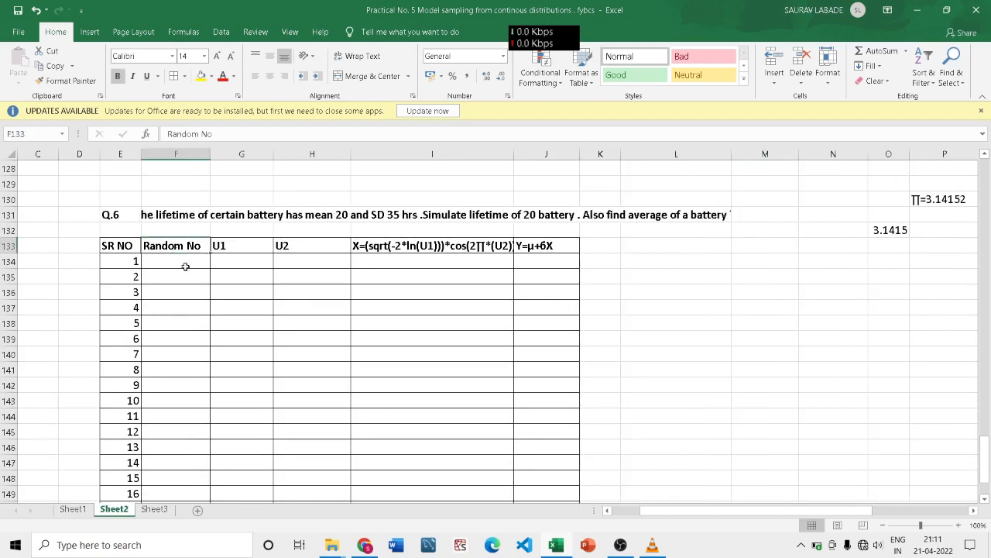
pyautogui.write('=')
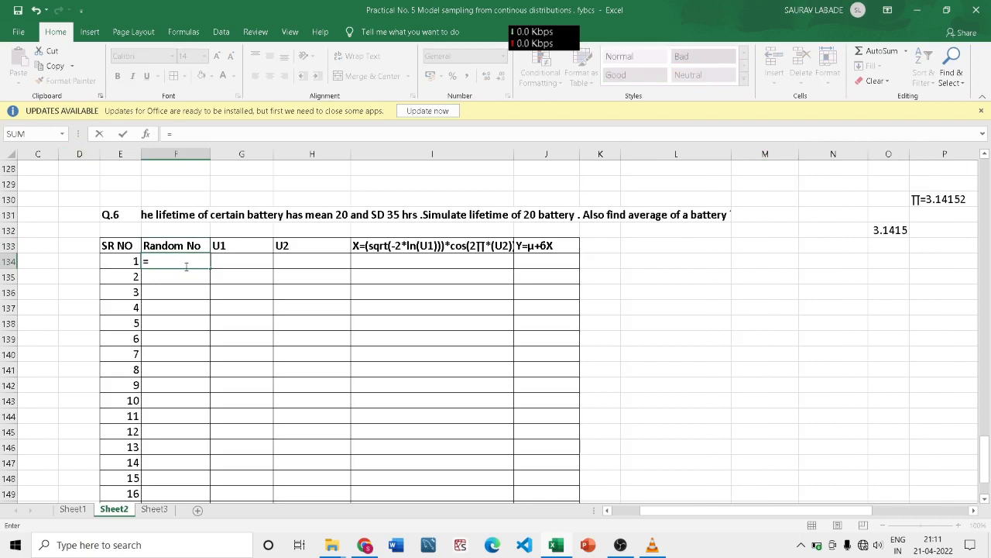
pyautogui.write('rand()')
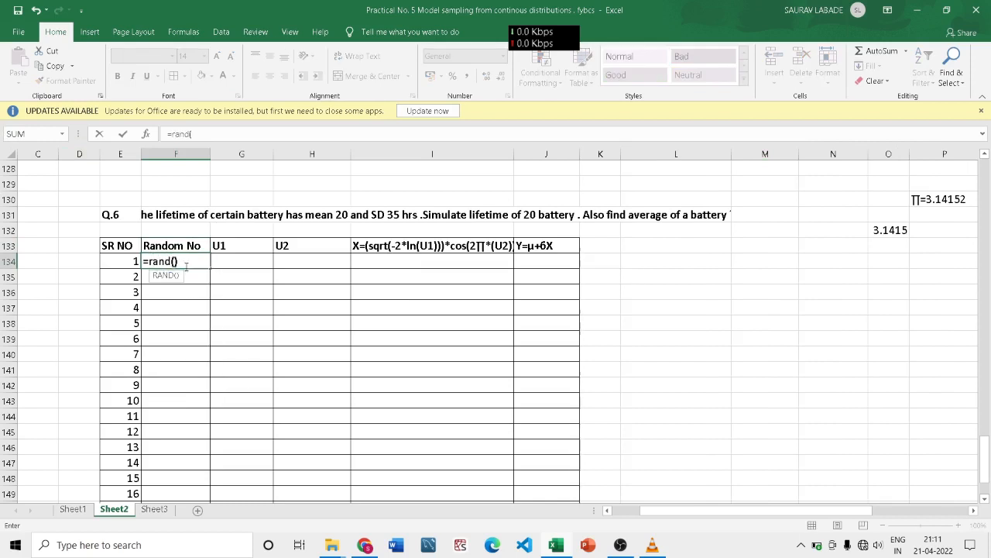
pyautogui.press('Return')
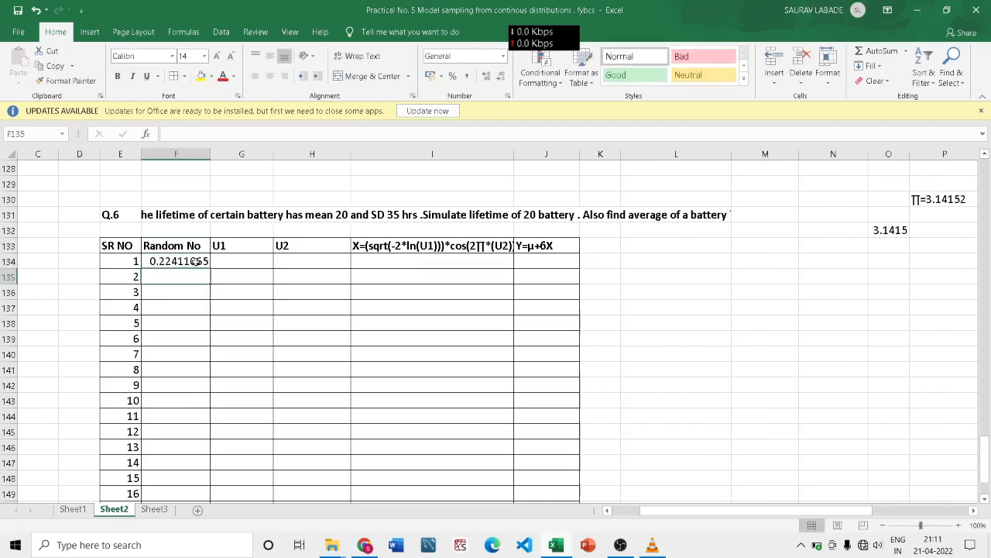
pyautogui.click(200, 262)
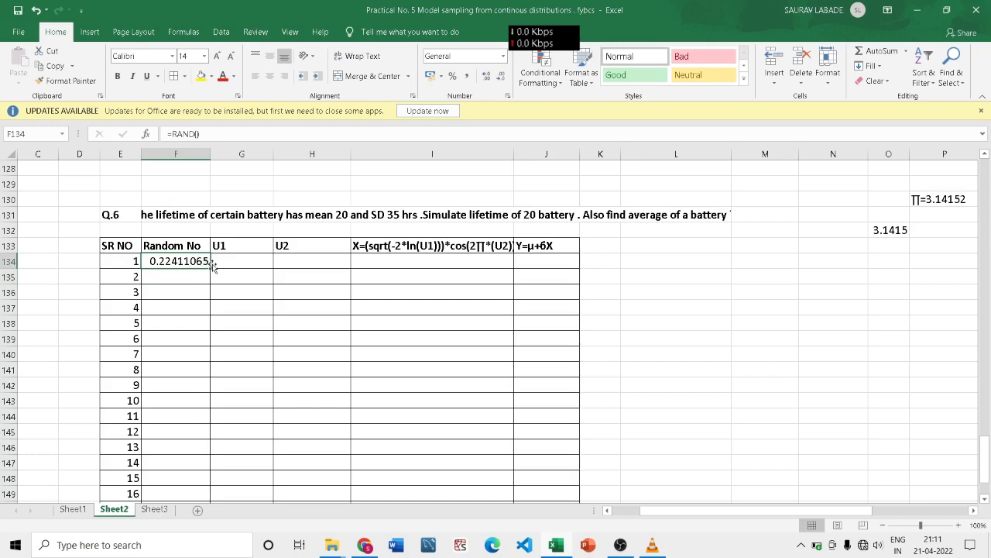
pyautogui.moveTo(211, 267); pyautogui.dragTo(199, 488)
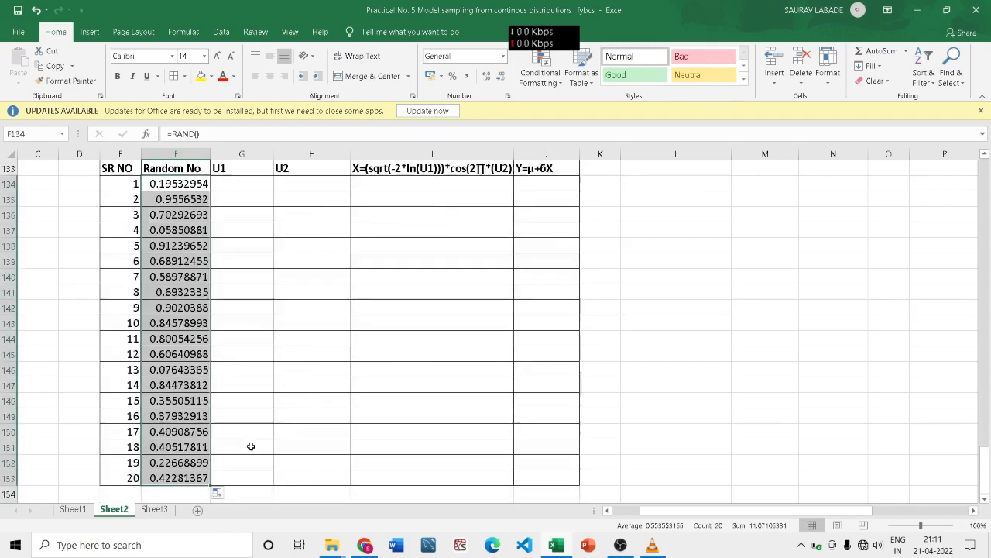
pyautogui.scroll(4, 251, 446)
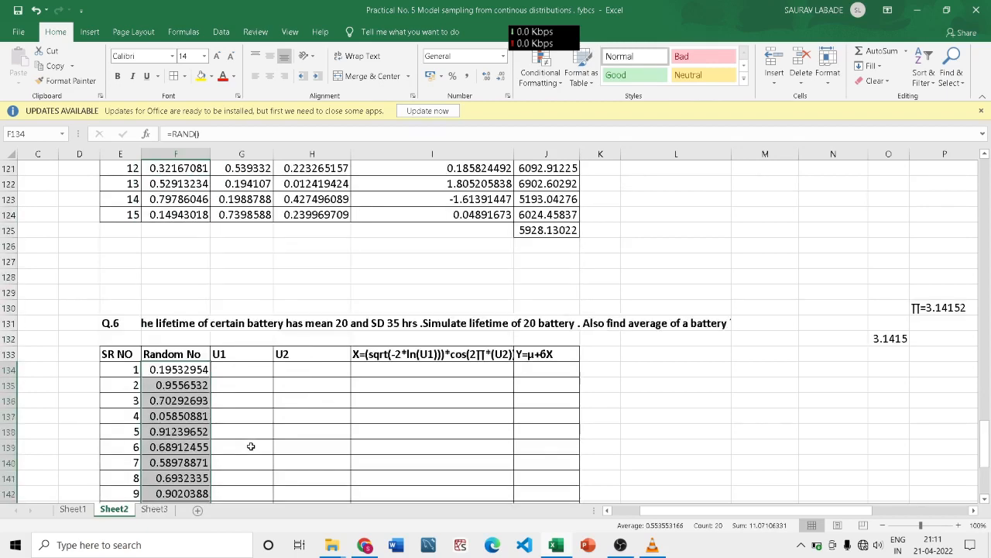
pyautogui.click(246, 370)
pyautogui.write('=')
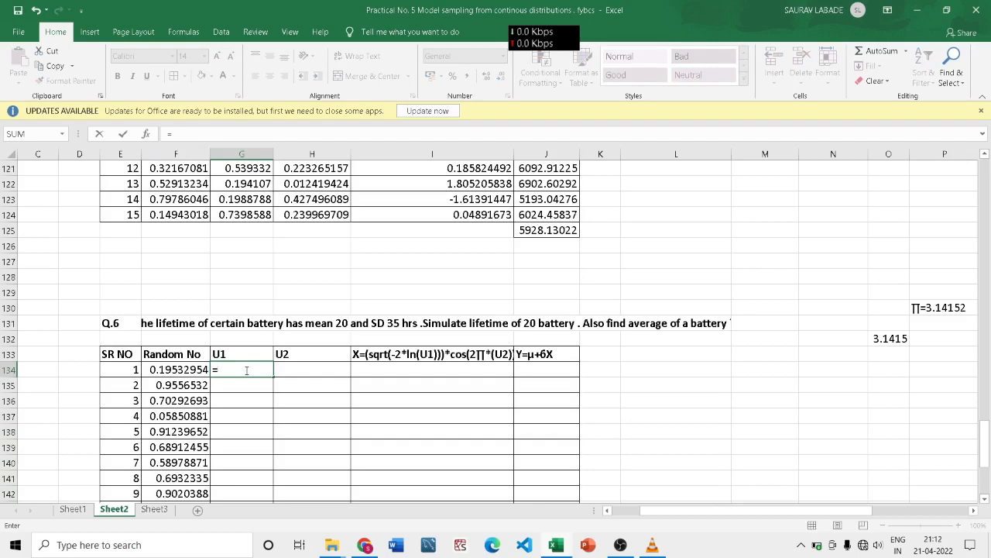
pyautogui.press('BackSpace')
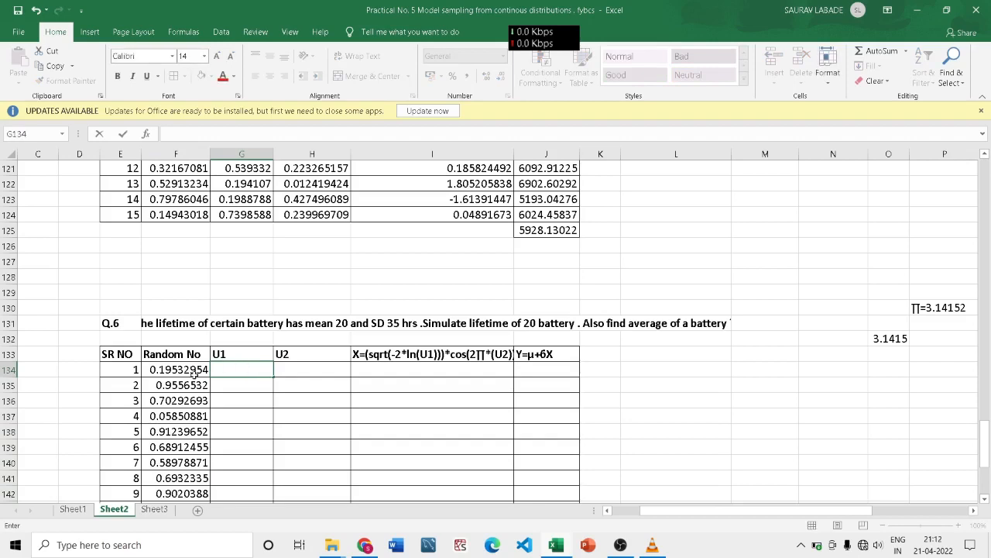
pyautogui.moveTo(195, 383); pyautogui.dragTo(199, 478)
pyautogui.click(174, 322)
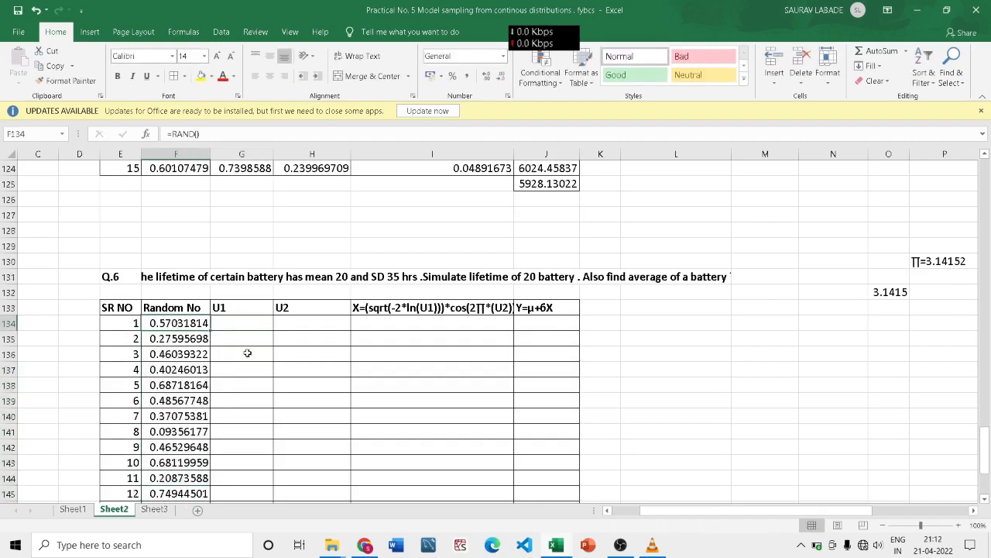
pyautogui.click(248, 353)
pyautogui.scroll(4, 268, 365)
pyautogui.scroll(-4, 268, 365)
# - Copy the random numbers F134:F153 and paste them as values only into the U1 column from G134
pyautogui.click(186, 319)
pyautogui.moveTo(186, 319); pyautogui.dragTo(195, 480)
pyautogui.scroll(4, 196, 480)
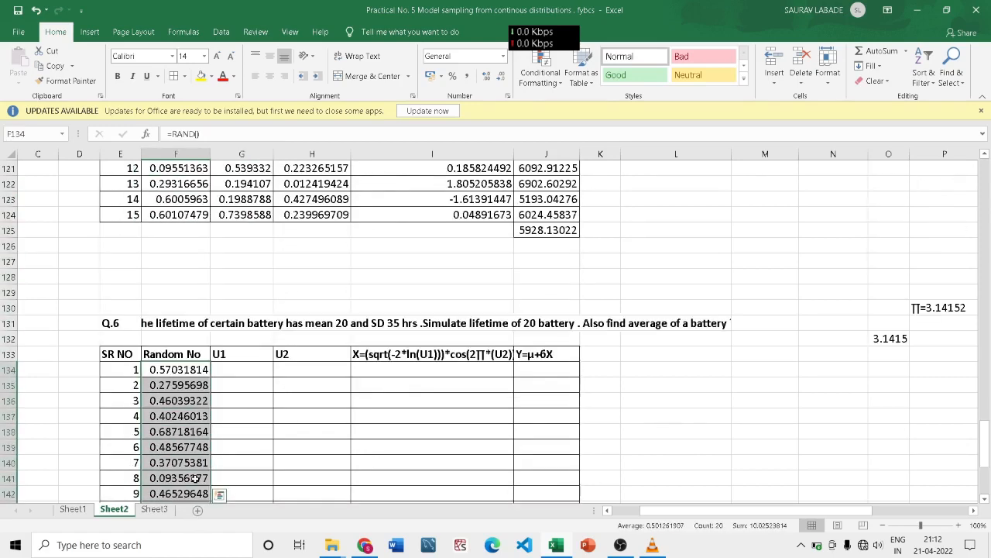
pyautogui.rightClick(195, 481)
pyautogui.click(230, 115)
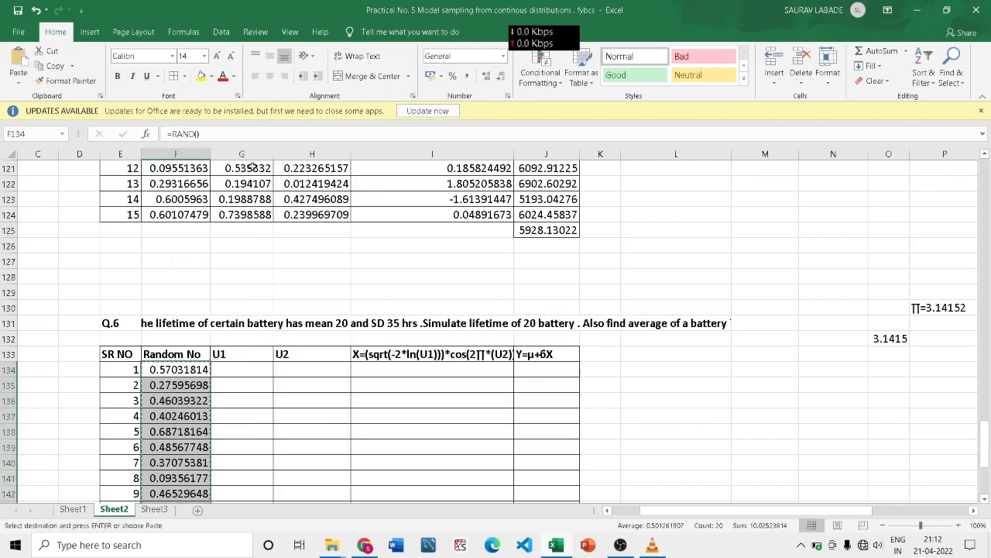
pyautogui.click(242, 369)
pyautogui.rightClick(244, 370)
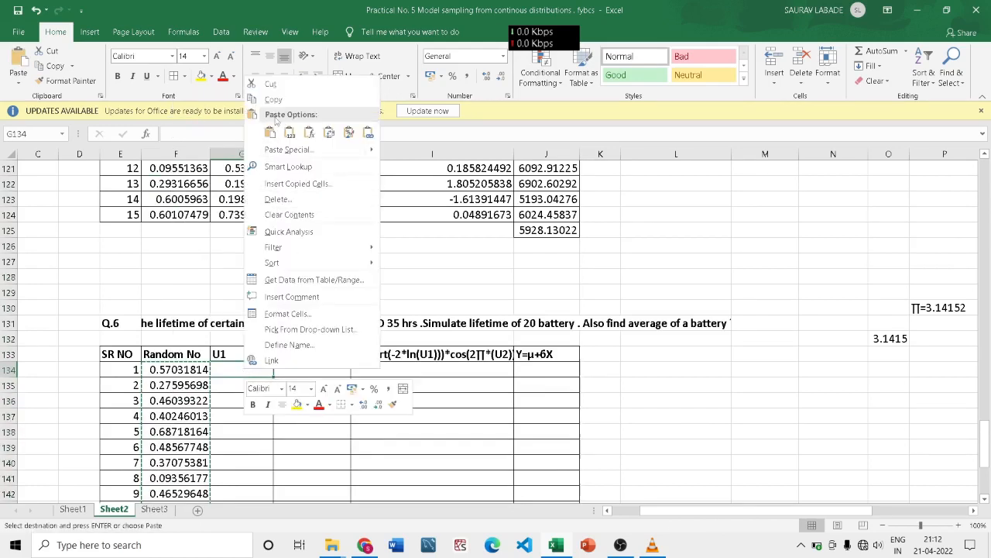
pyautogui.click(313, 150)
pyautogui.click(208, 96)
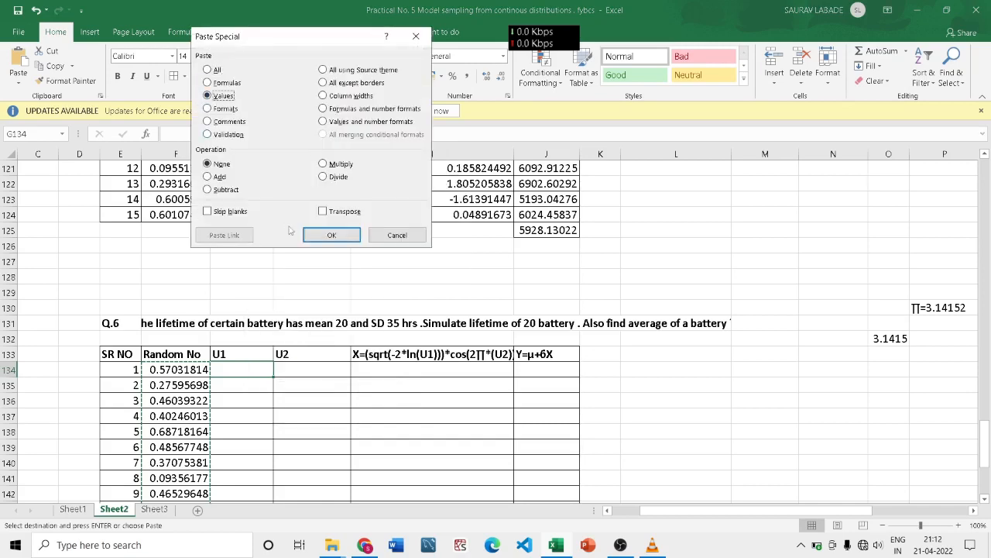
pyautogui.click(324, 235)
# - Paste the copied Random No range as values only into the U2 column starting at H134
pyautogui.rightClick(309, 370)
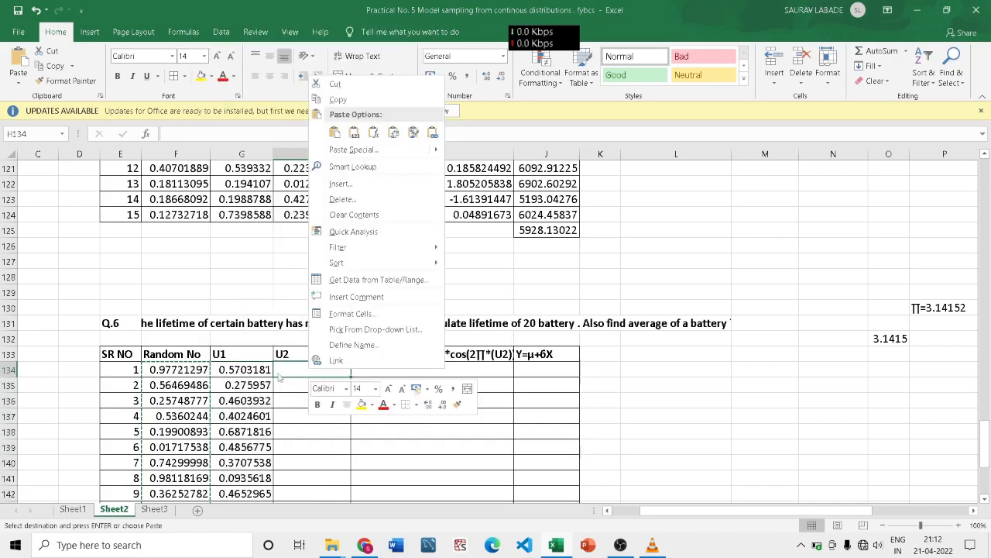
pyautogui.click(352, 150)
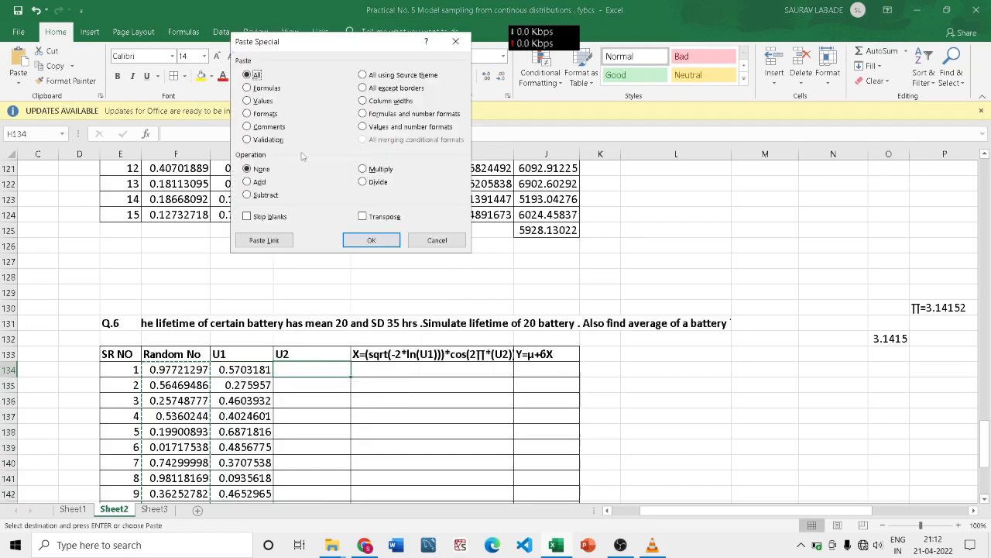
pyautogui.click(253, 101)
pyautogui.click(371, 240)
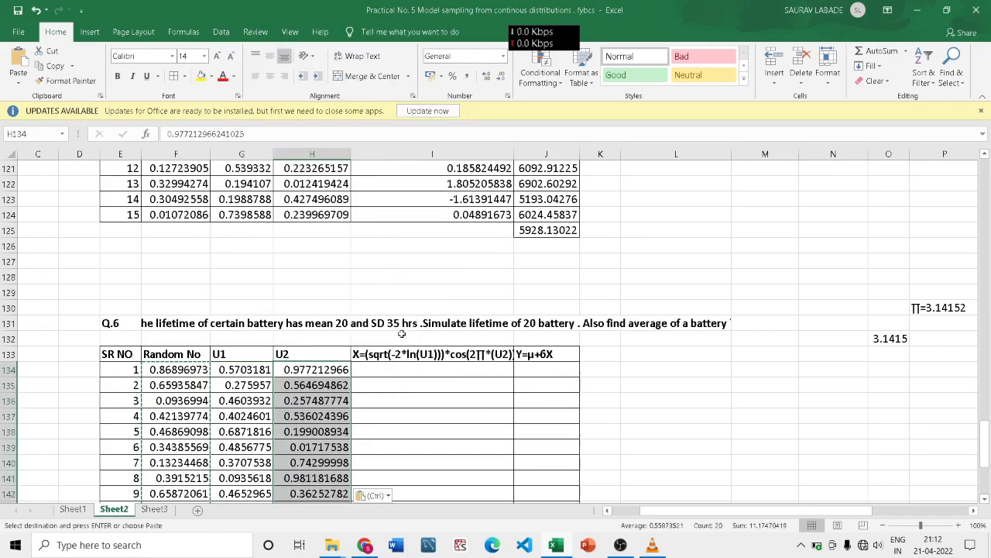
pyautogui.scroll(-4, 411, 376)
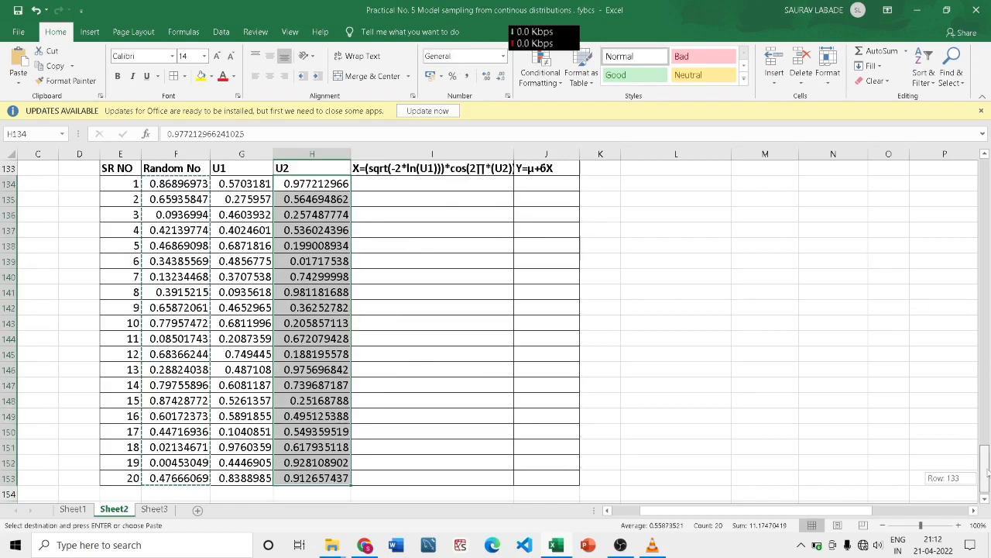
# - Copy the text of the X formula in I110 of the Q.5 table
pyautogui.moveTo(984, 464); pyautogui.dragTo(985, 423)
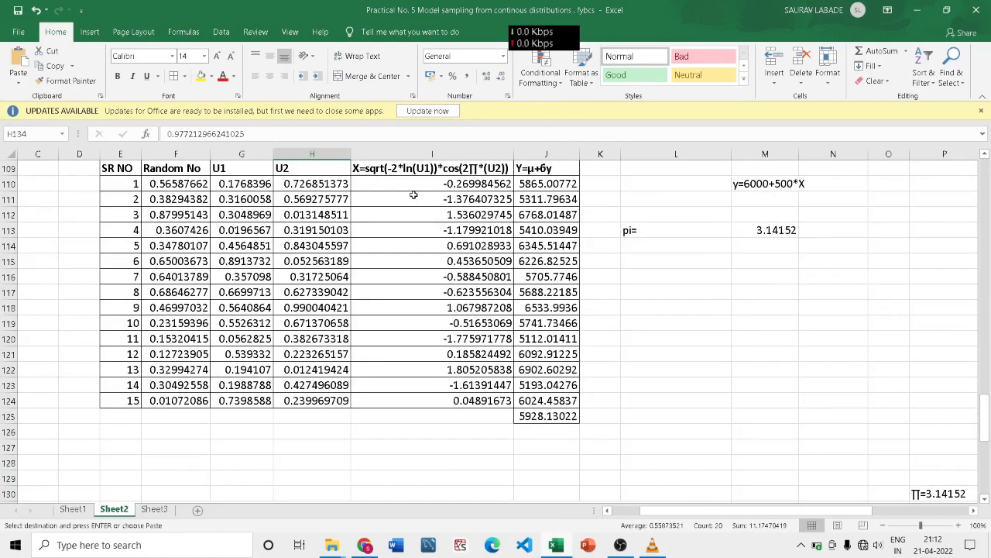
pyautogui.click(418, 184)
pyautogui.moveTo(357, 134); pyautogui.dragTo(167, 134)
pyautogui.rightClick(183, 137)
pyautogui.click(212, 158)
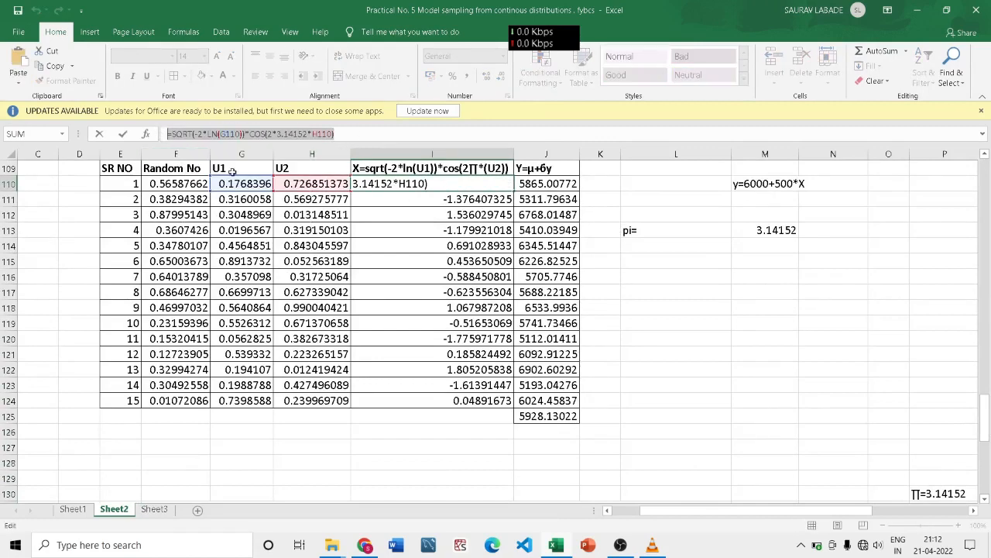
# - Undo the accidental I134 reference in I110 and keep its formula =SQRT(-2*LN(G110))*COS(2*3.14152*H110)
pyautogui.scroll(-8, 320, 252)
pyautogui.click(403, 183)
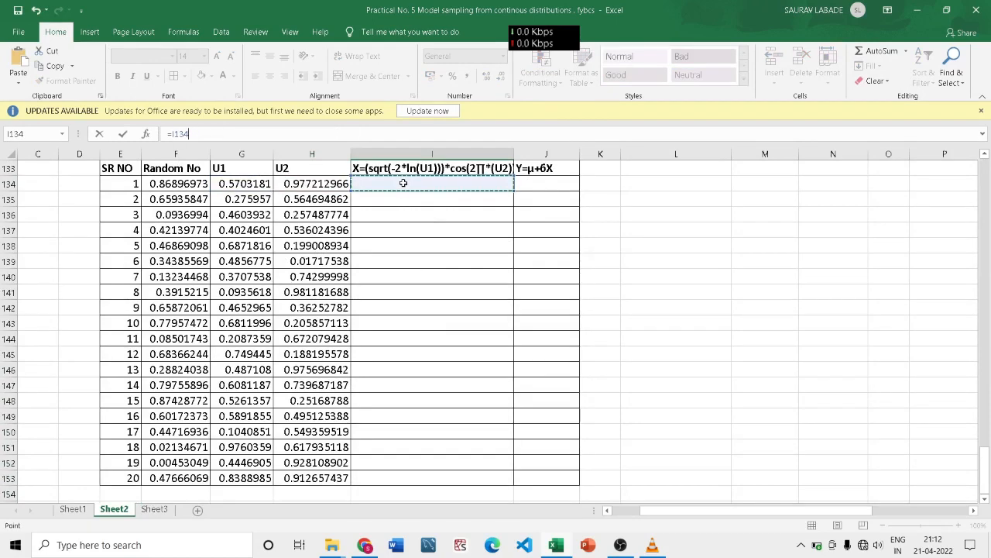
pyautogui.scroll(8, 499, 240)
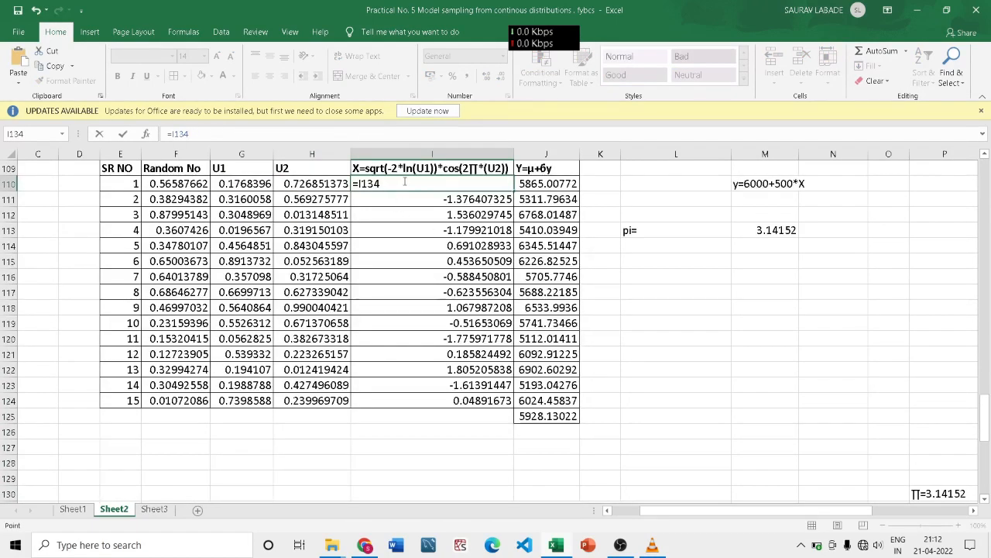
pyautogui.hotkey('ctrl', 'z')
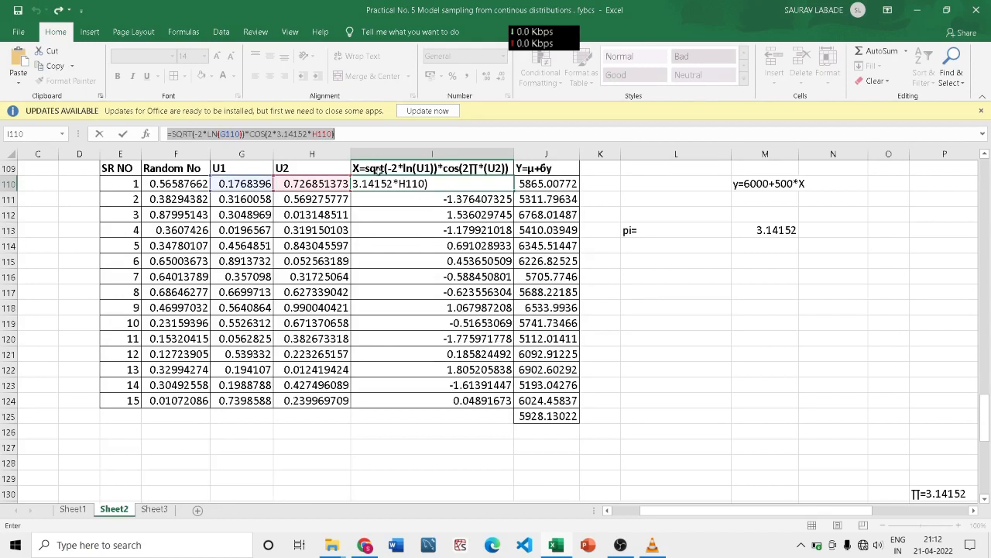
pyautogui.click(360, 133)
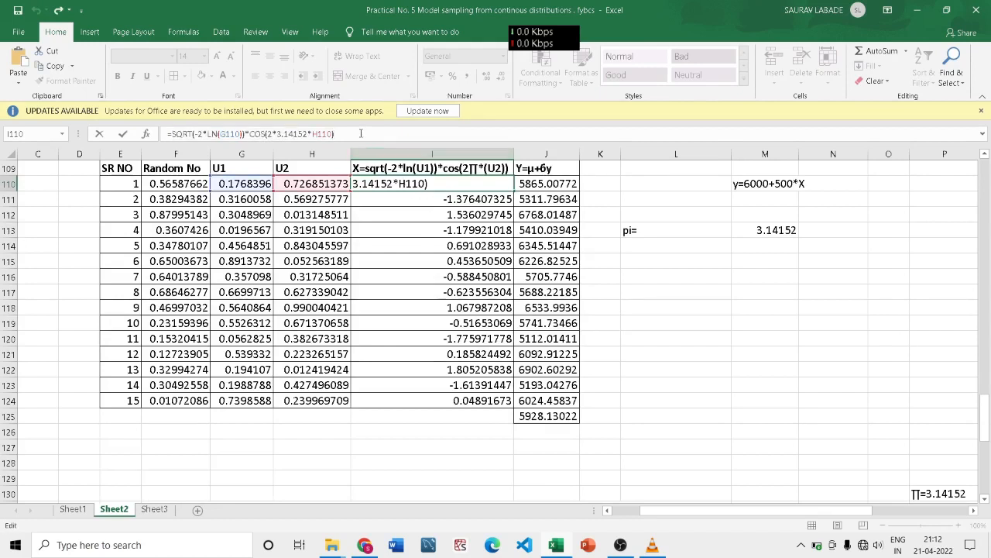
pyautogui.press('Return')
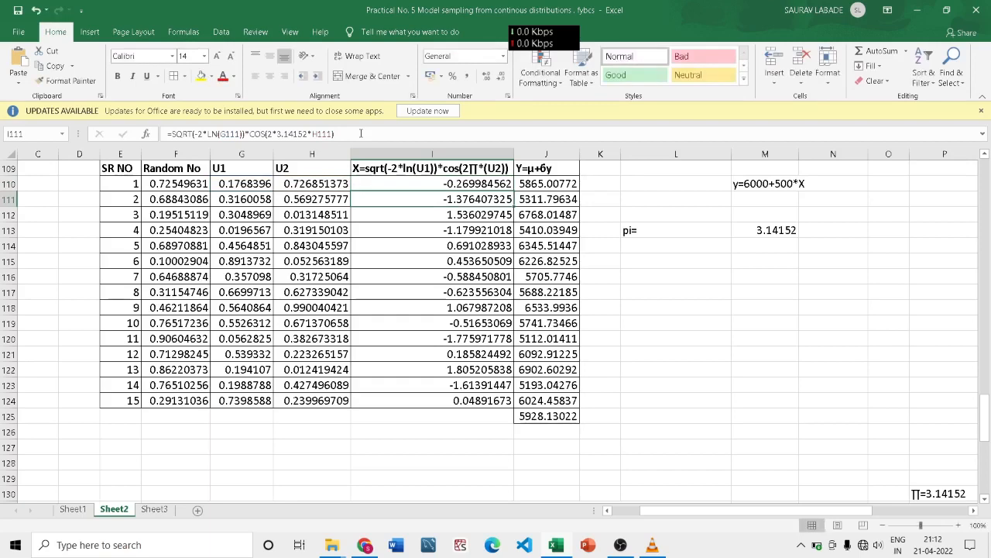
pyautogui.scroll(-8, 383, 260)
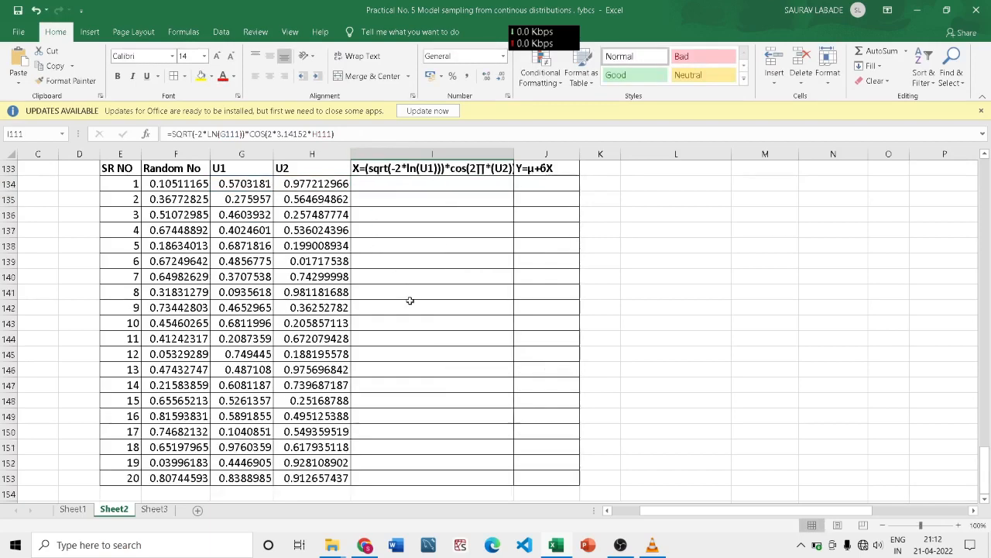
pyautogui.rightClick(409, 187)
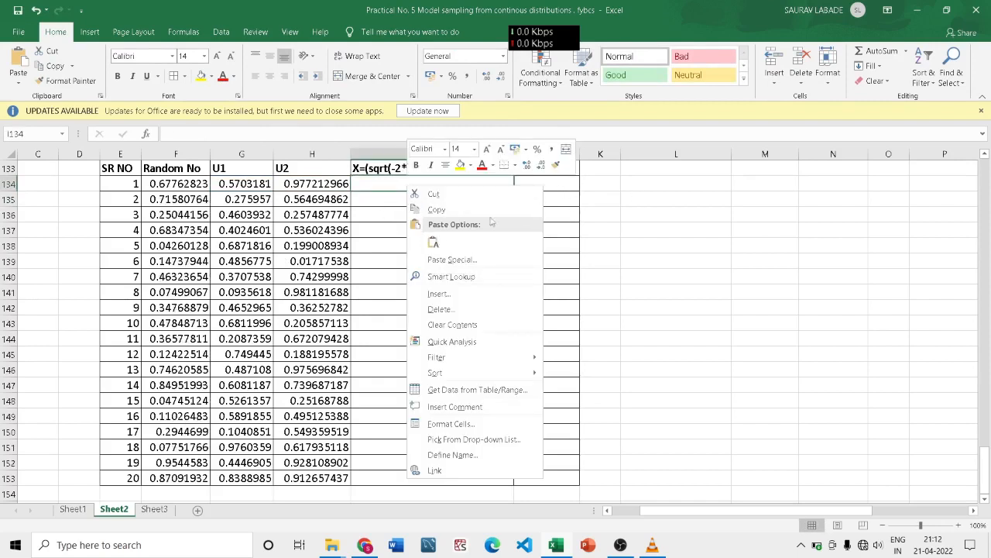
pyautogui.press('Escape')
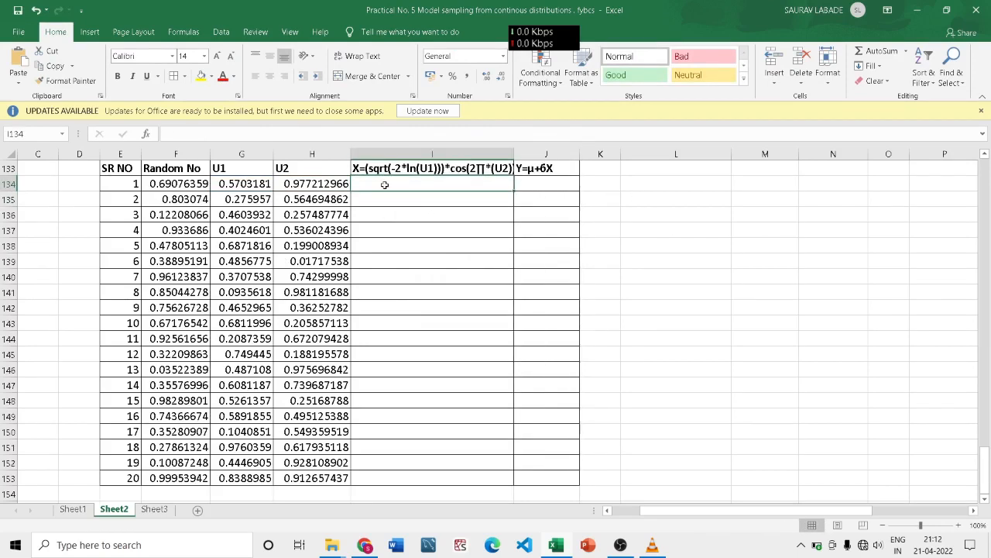
pyautogui.write('=')
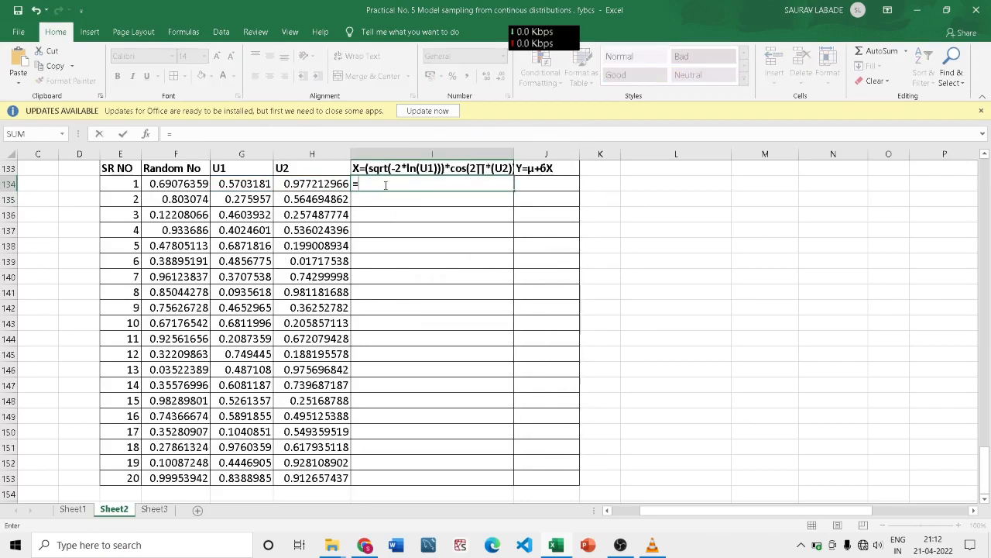
pyautogui.write('sqrt')
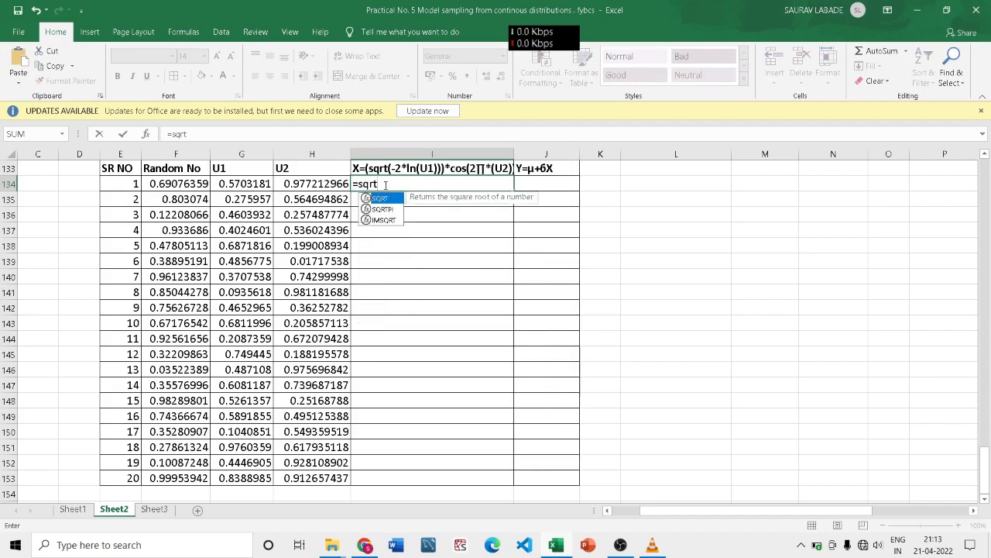
pyautogui.write('(')
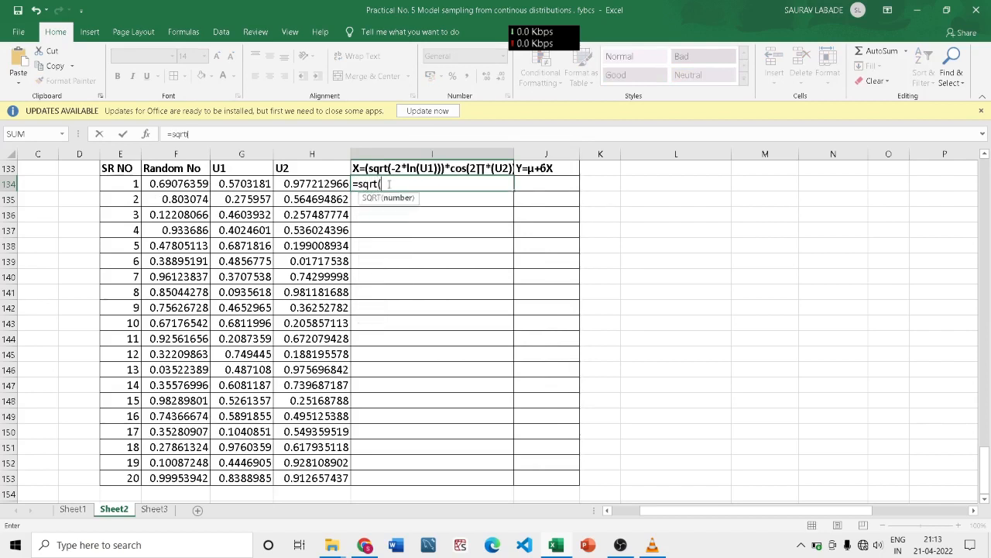
pyautogui.click(383, 170)
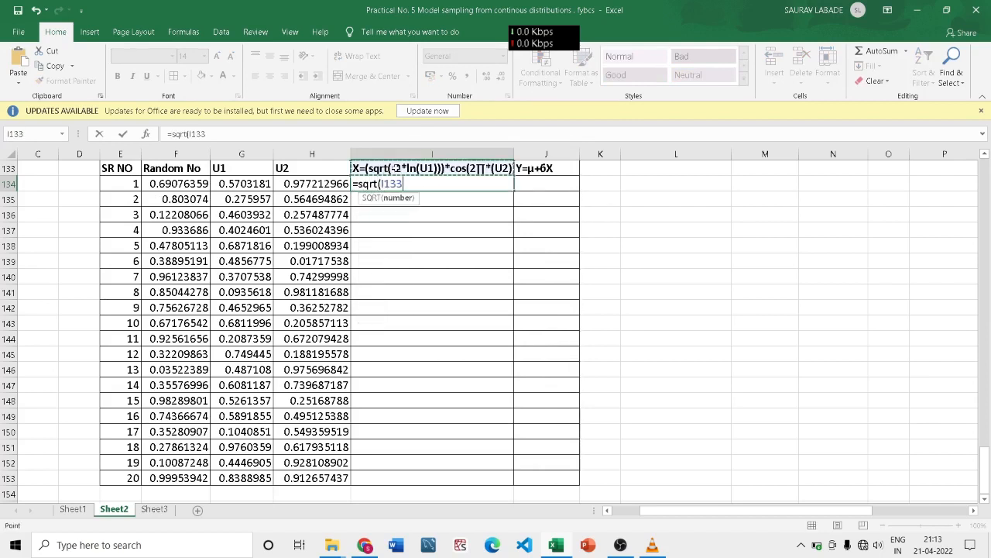
pyautogui.doubleClick(411, 180)
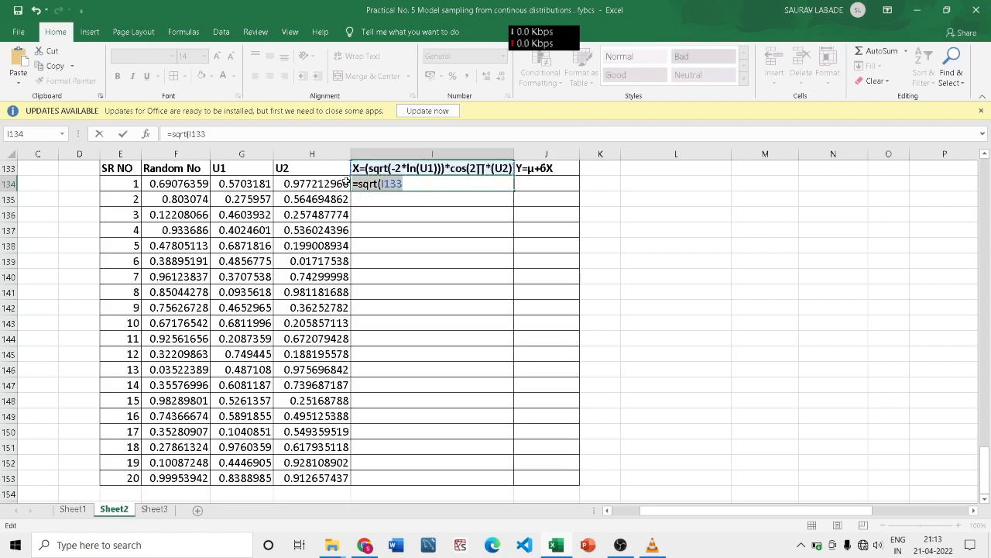
pyautogui.press('Escape')
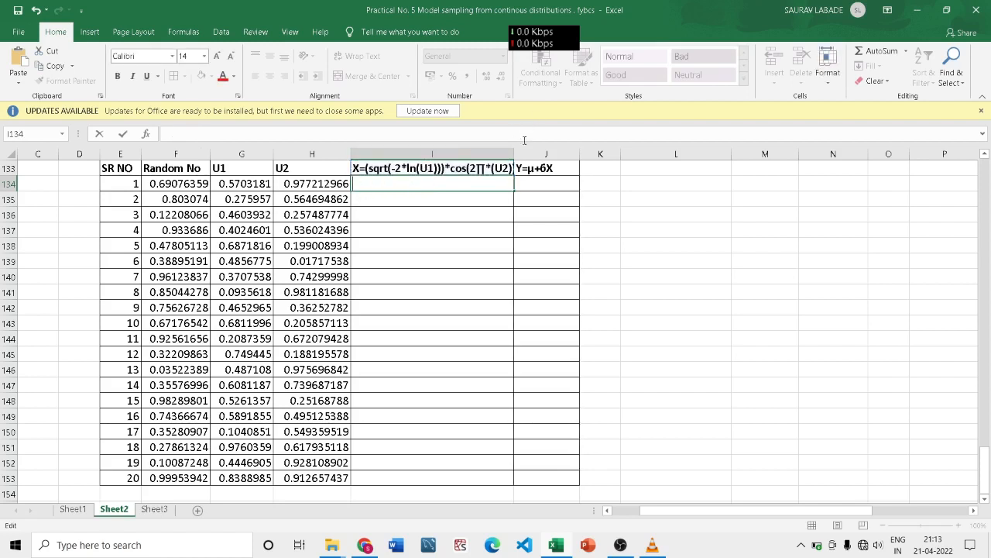
pyautogui.click(574, 177)
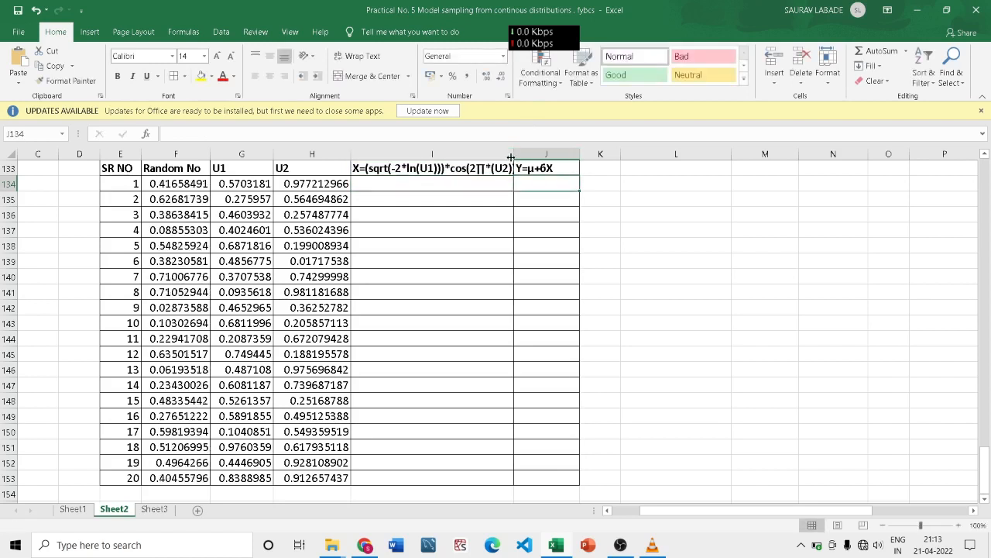
# - Widen column I to fit the X heading and copy the heading's formula text, from the equals sign on, into I134
pyautogui.moveTo(515, 157); pyautogui.dragTo(521, 157)
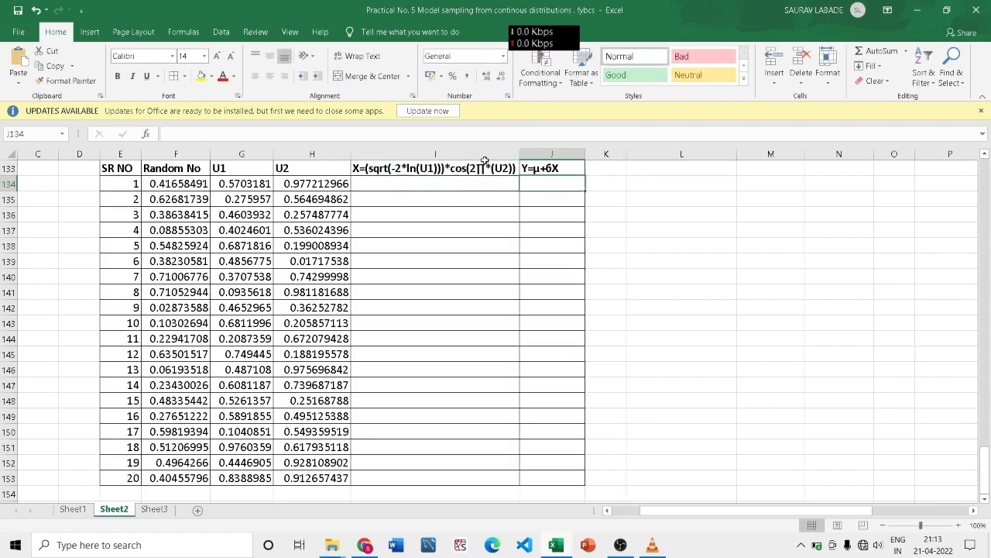
pyautogui.click(484, 162)
pyautogui.doubleClick(486, 168)
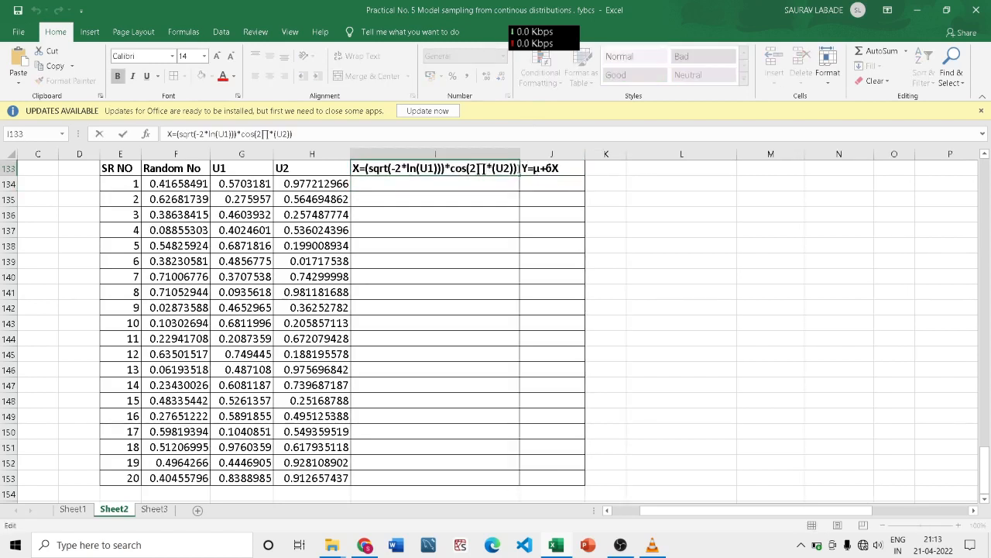
pyautogui.moveTo(517, 168); pyautogui.dragTo(365, 174)
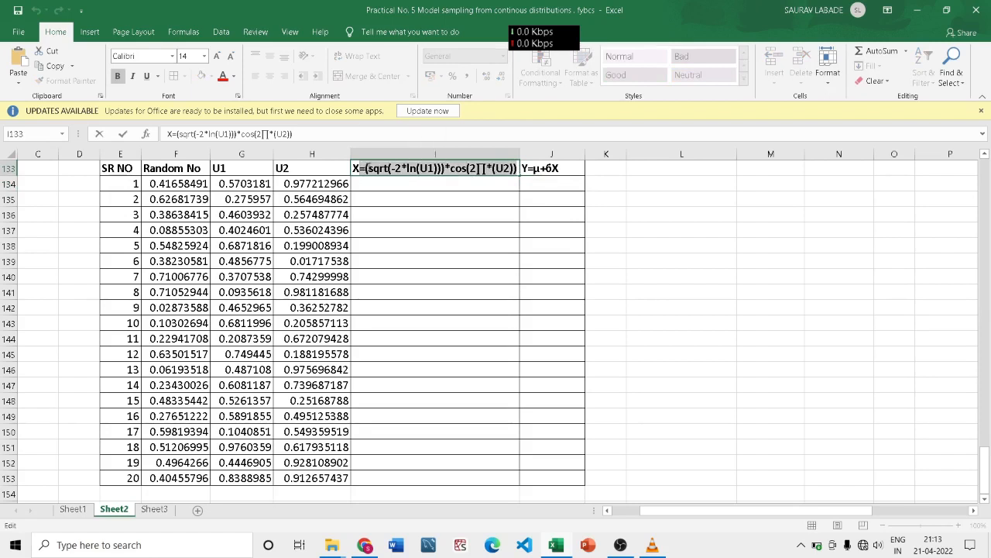
pyautogui.rightClick(367, 164)
pyautogui.click(377, 187)
pyautogui.click(377, 188)
pyautogui.rightClick(377, 186)
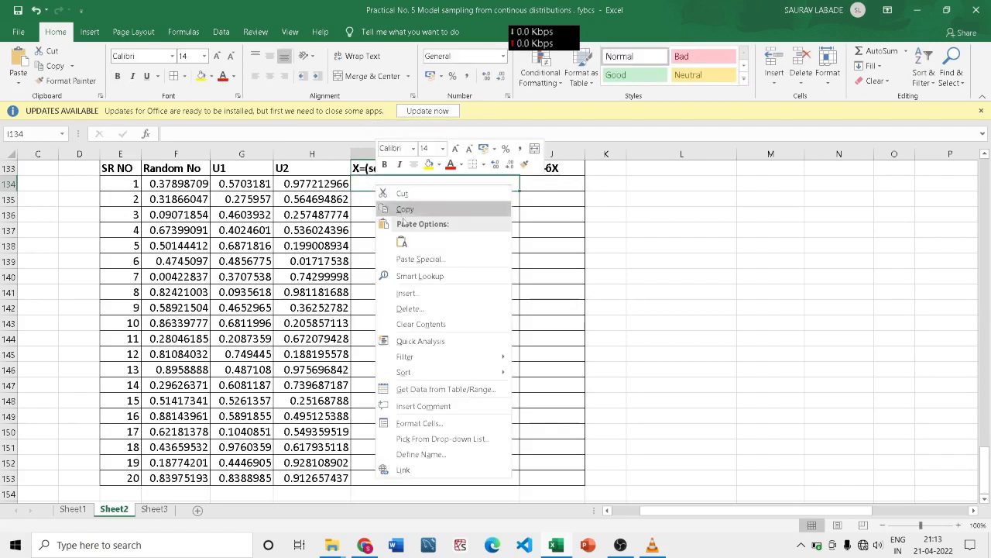
pyautogui.click(402, 243)
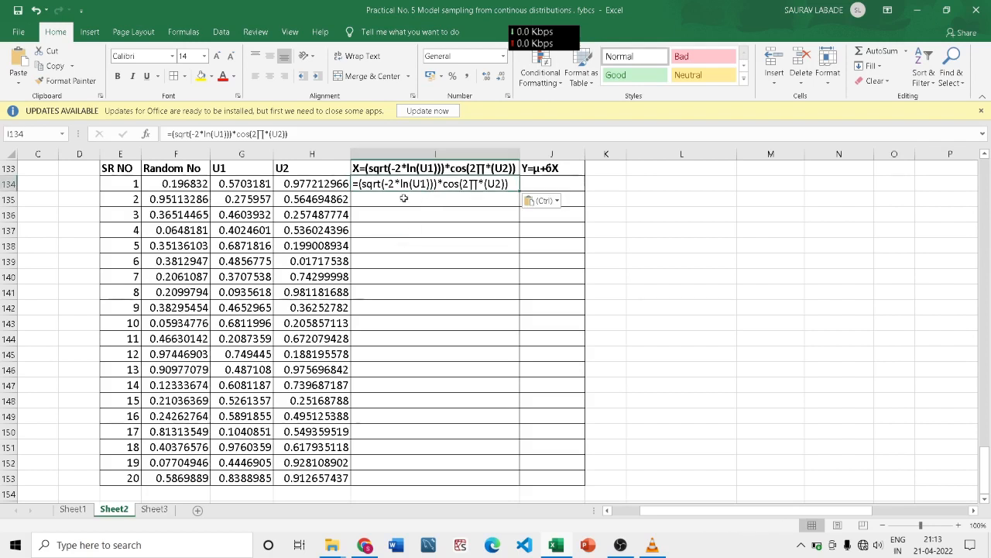
# - Strip the outer parentheses and remaining terms from the pasted formula in I134, keeping only =sqrt(
pyautogui.doubleClick(362, 184)
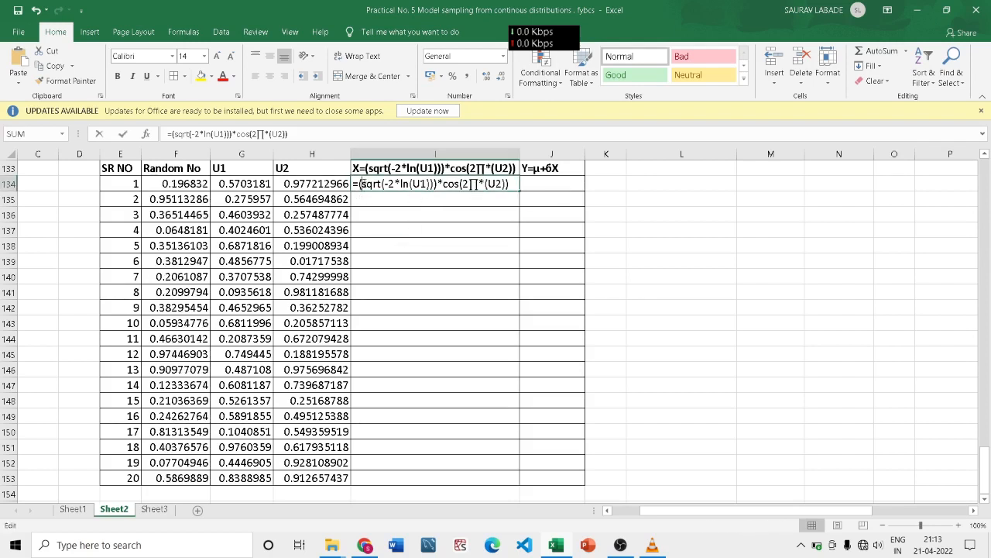
pyautogui.press('BackSpace')
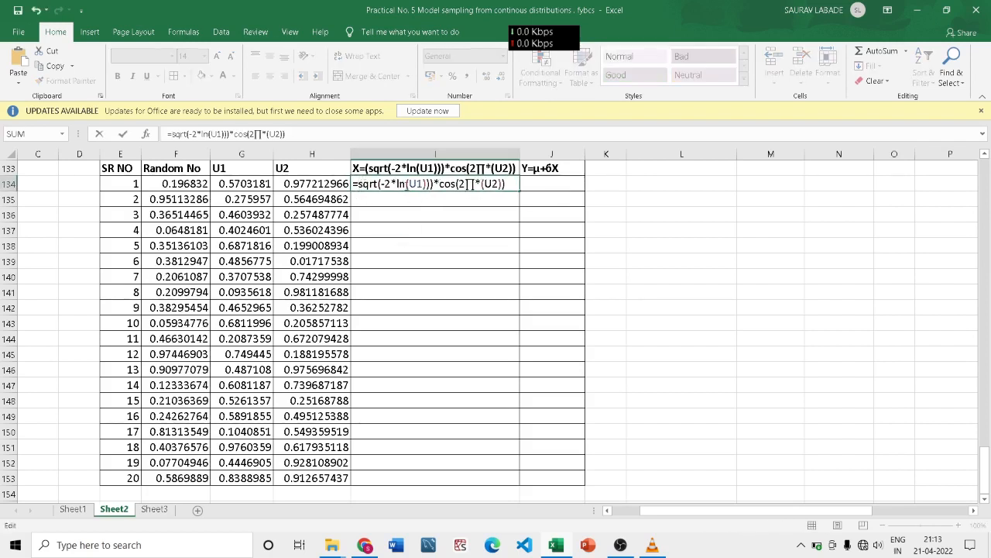
pyautogui.click(431, 183)
pyautogui.press('BackSpace')
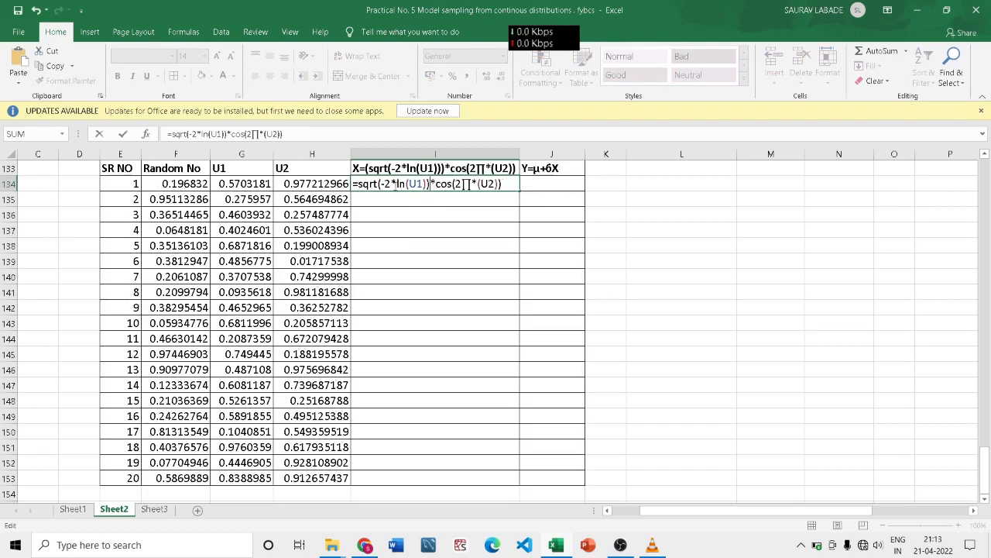
pyautogui.click(424, 183)
pyautogui.press('BackSpace')
pyautogui.press('BackSpace')
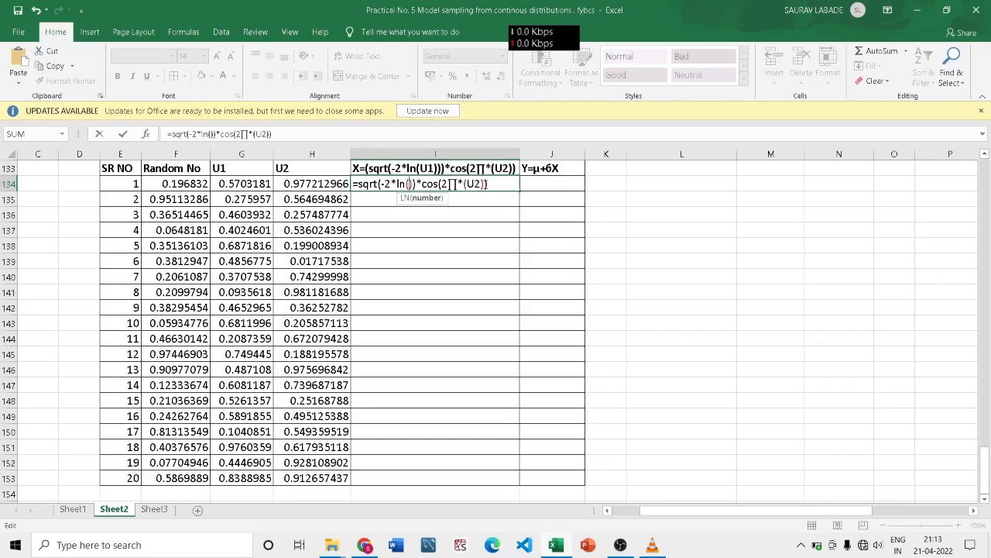
pyautogui.moveTo(488, 183); pyautogui.dragTo(377, 184)
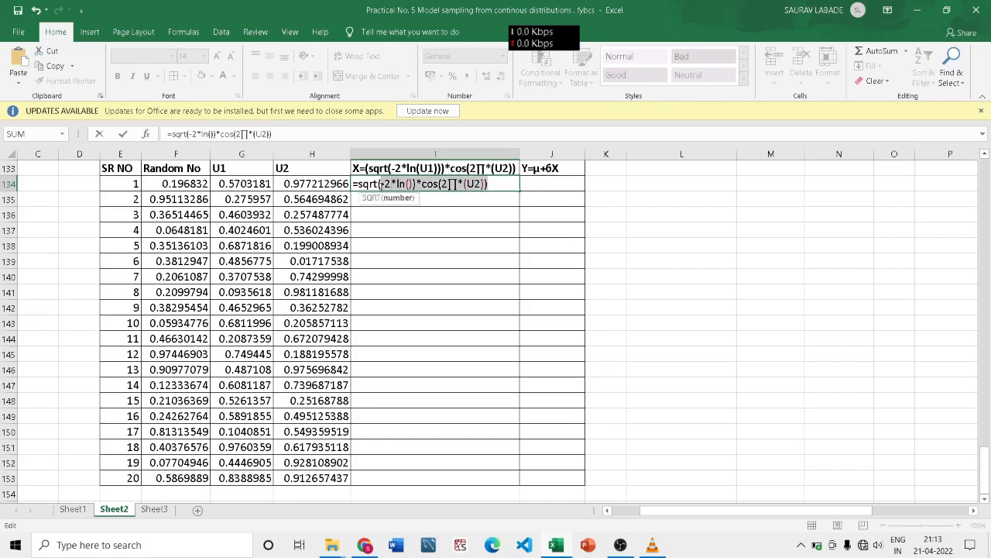
pyautogui.press('BackSpace')
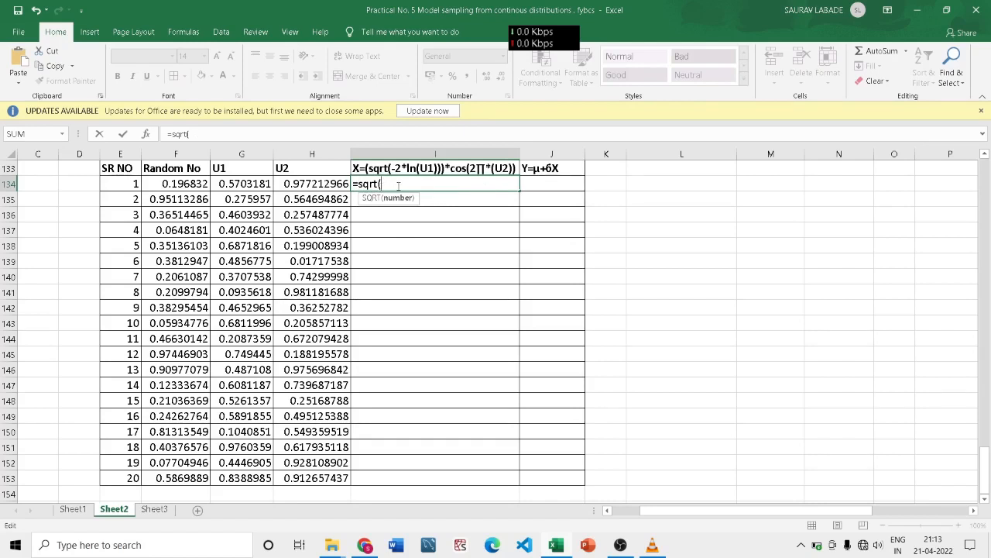
# - Extend the formula in I134 to =sqrt(-2*ln(G134))*cos( using the first U1 value
pyautogui.write('2*ln')
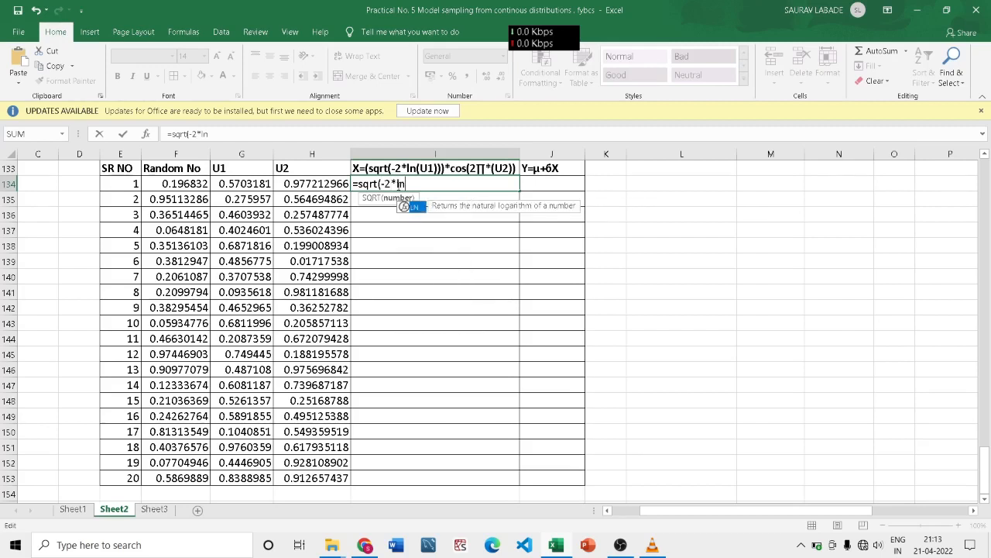
pyautogui.write('(')
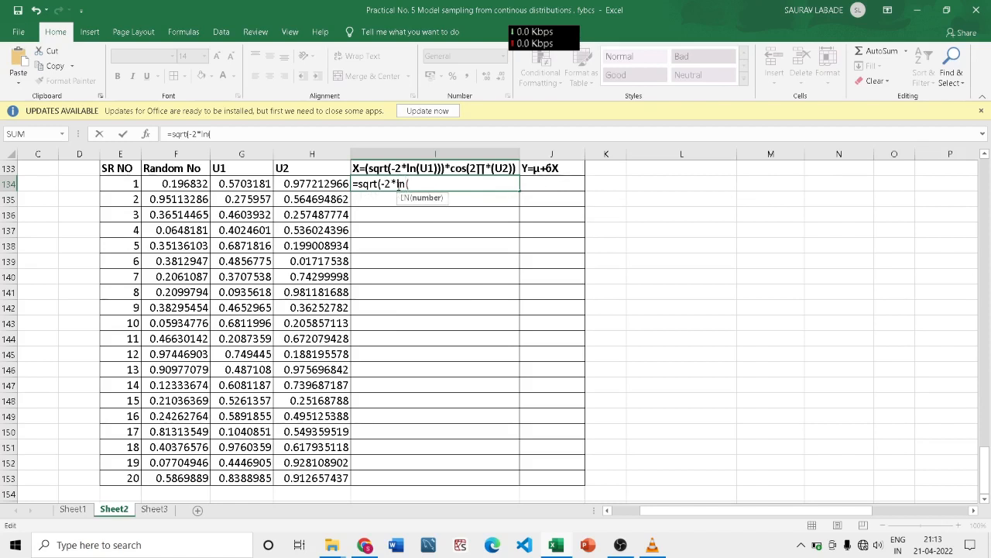
pyautogui.click(244, 184)
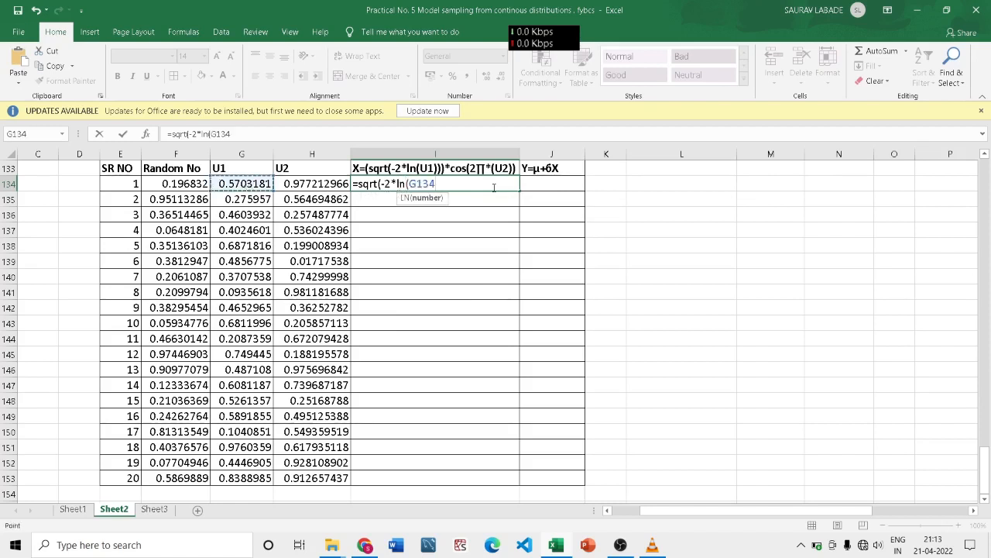
pyautogui.write('(G134)')
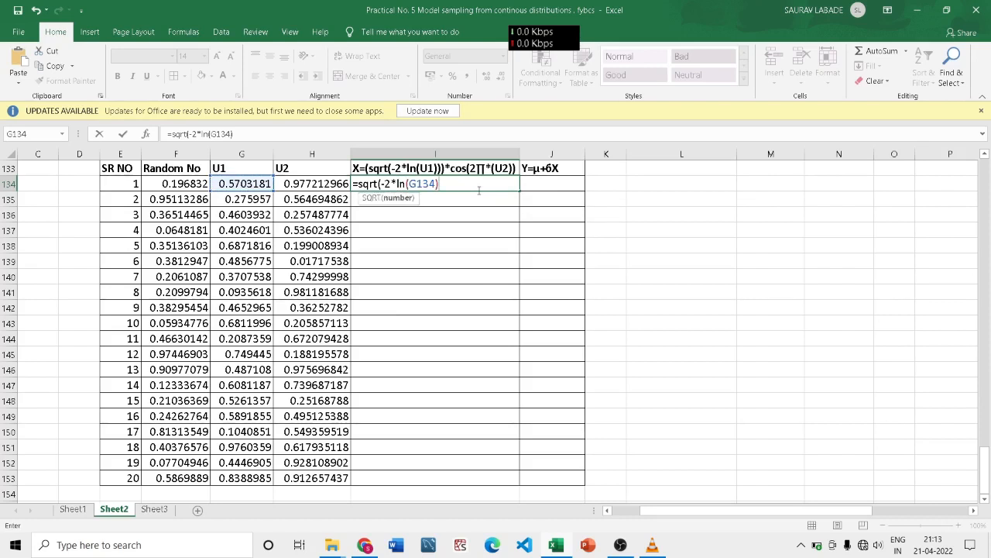
pyautogui.write(')')
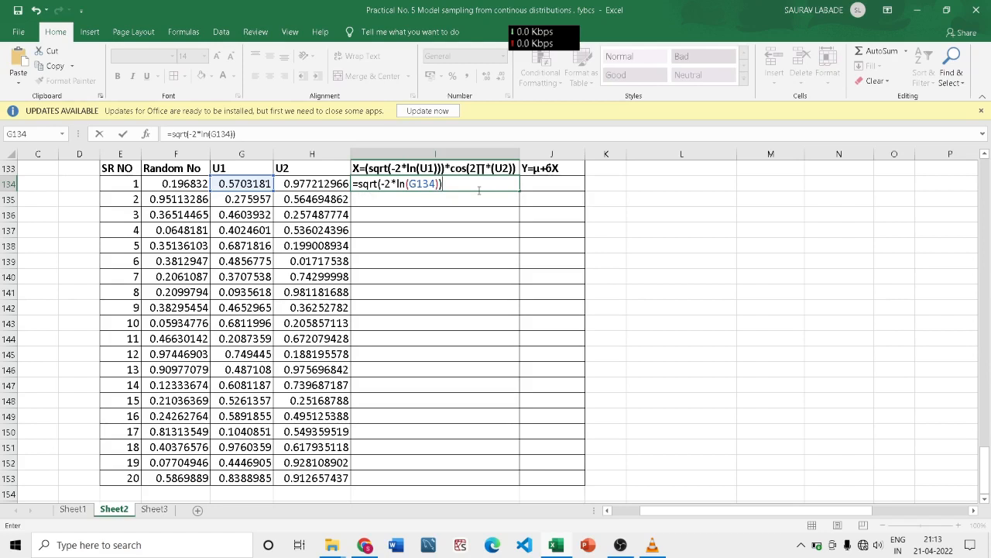
pyautogui.write('*cos(')
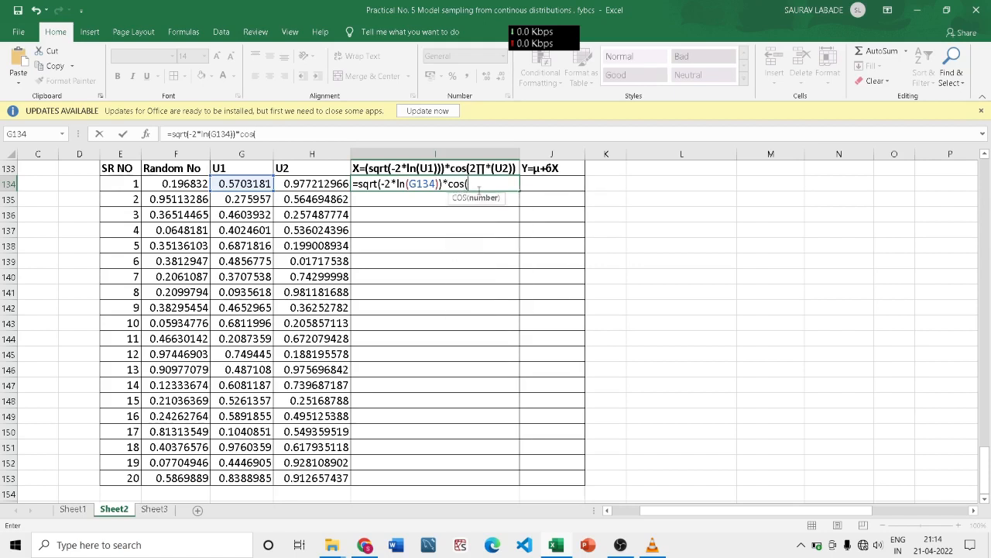
# - Complete the cosine term in I134 so the formula is =sqrt(-2*ln(G134))*cos(2*3.14152*H134)
pyautogui.write('2*')
pyautogui.write('3')
pyautogui.write('.14')
pyautogui.write('1528')
pyautogui.press('BackSpace')
pyautogui.click(332, 184)
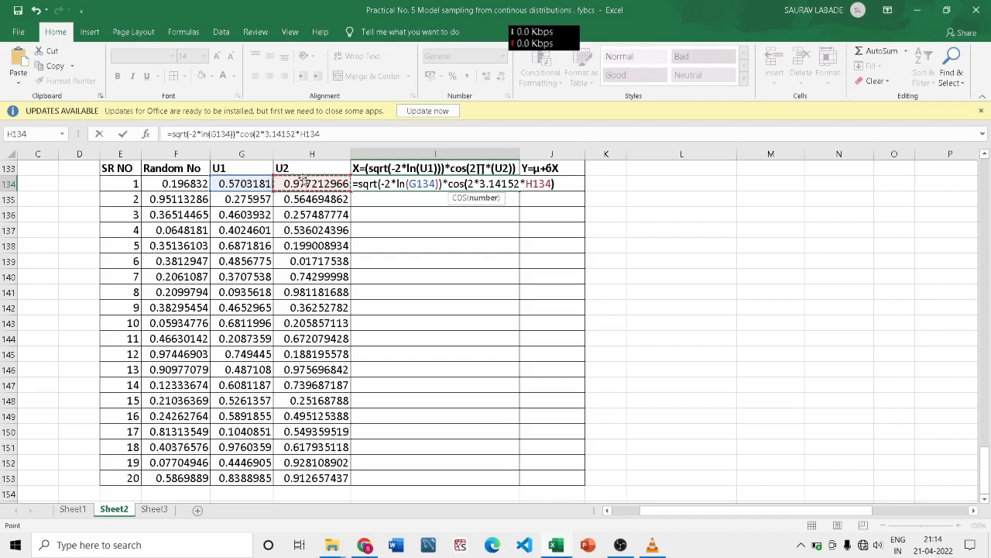
pyautogui.write(')')
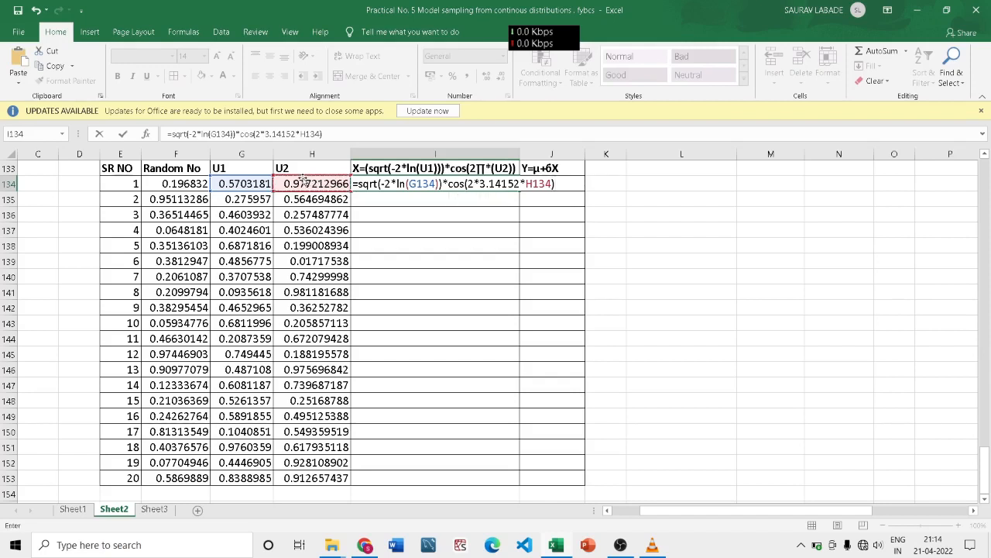
pyautogui.press('Return')
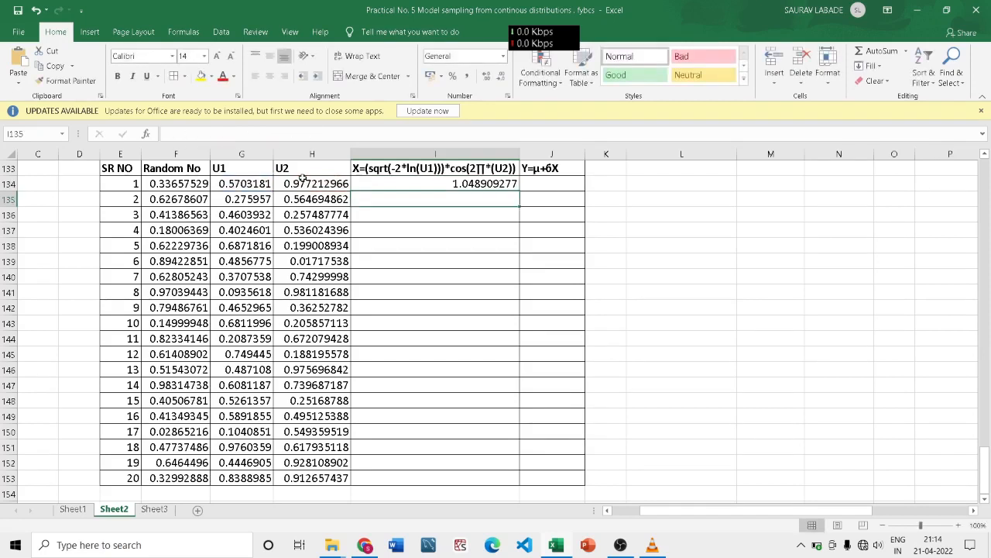
# - Fill the X formula from I134 down through I153
pyautogui.click(446, 180)
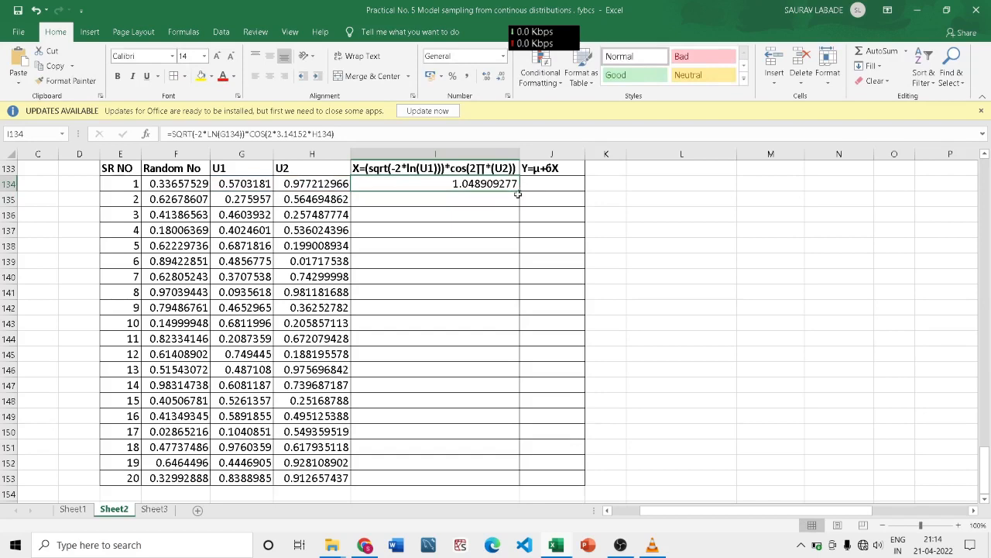
pyautogui.moveTo(518, 193); pyautogui.dragTo(497, 477)
pyautogui.click(722, 384)
# - Enter y=20+35* in J134 as the start of the lifetime formula, using the mean and SD given in Q.6
pyautogui.click(575, 185)
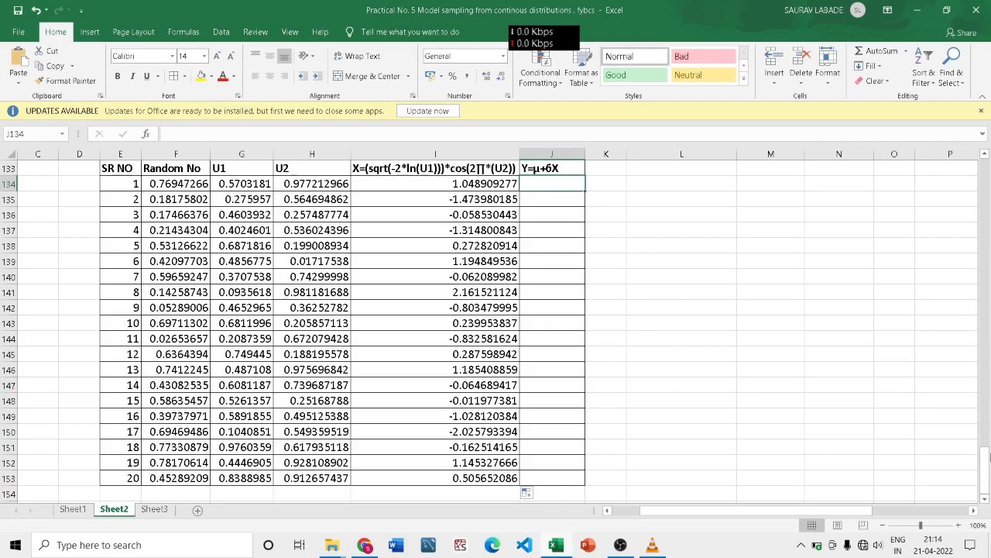
pyautogui.moveTo(989, 457); pyautogui.dragTo(984, 478)
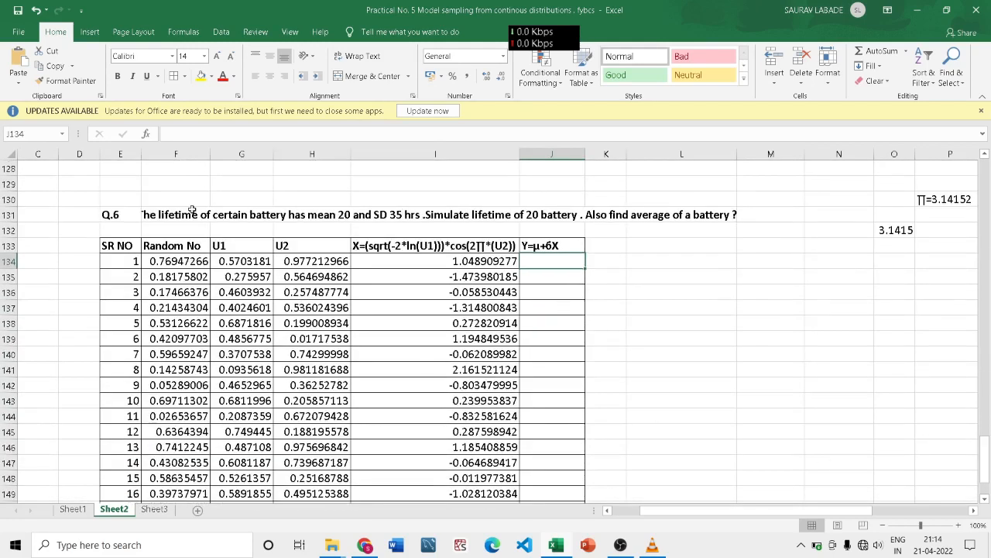
pyautogui.click(344, 217)
pyautogui.click(631, 266)
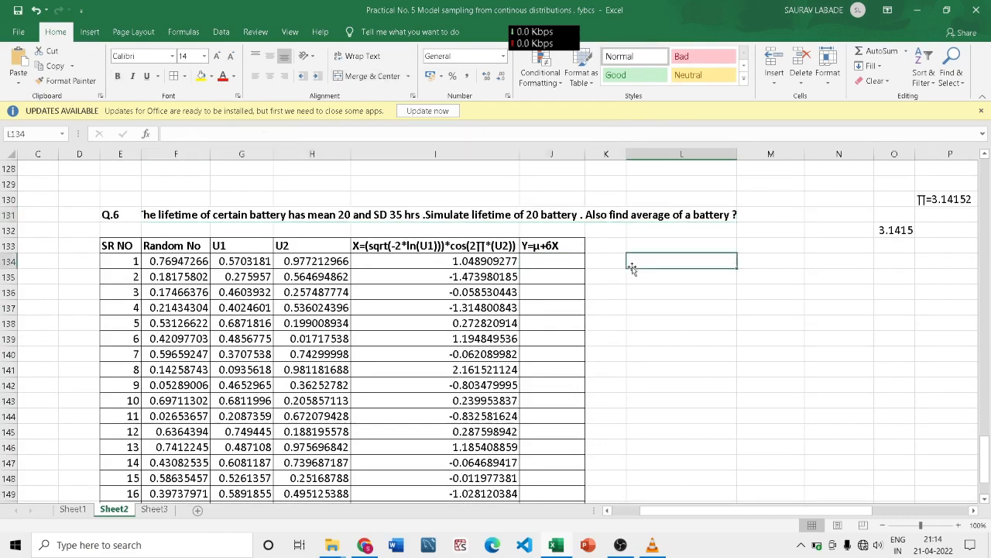
pyautogui.click(553, 269)
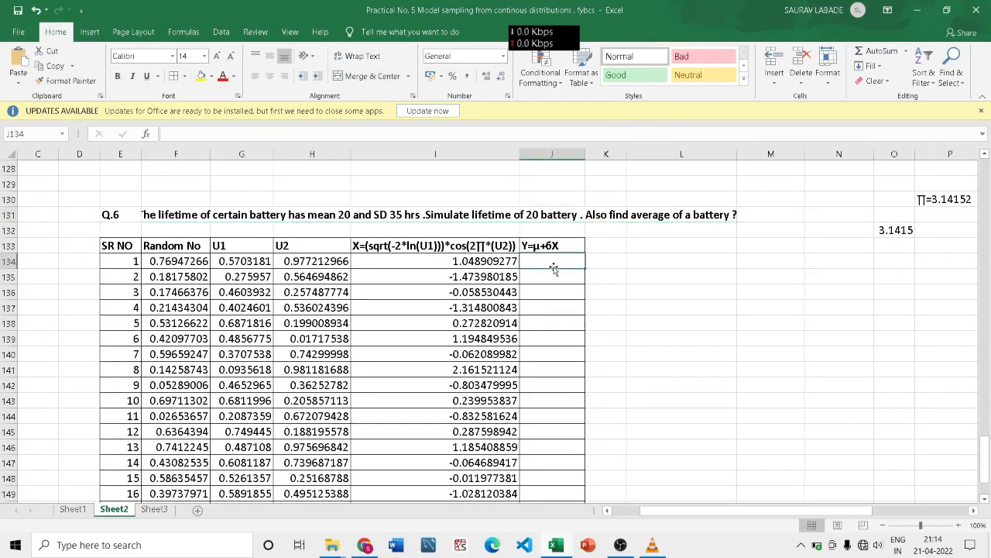
pyautogui.write('y=')
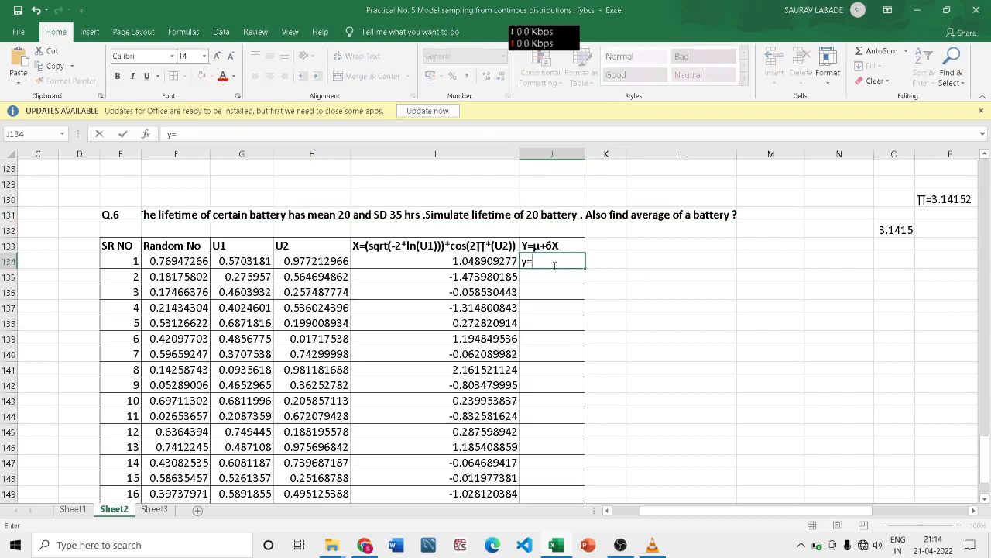
pyautogui.write('30')
pyautogui.press('BackSpace')
pyautogui.press('BackSpace')
pyautogui.press('BackSpace')
pyautogui.write('20+')
pyautogui.click(450, 261)
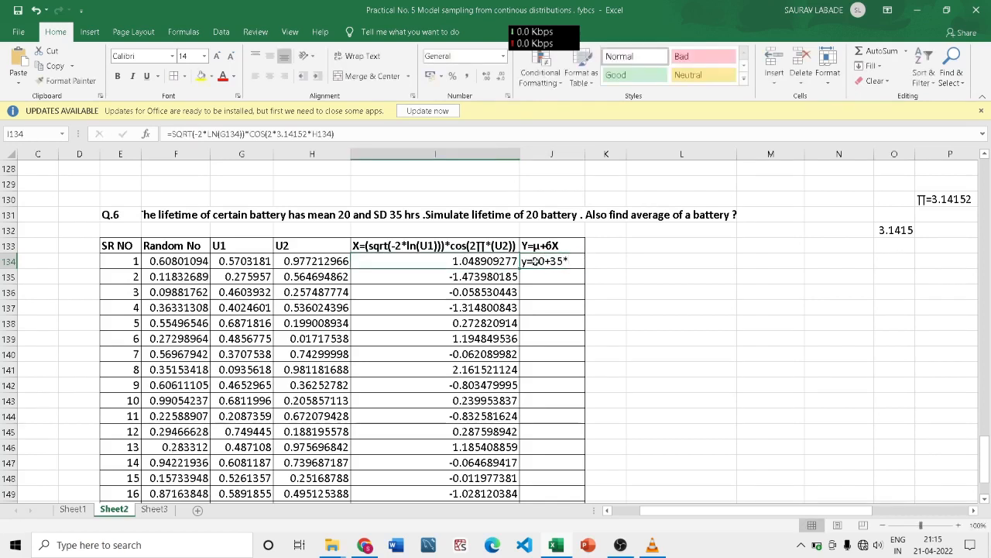
# - Correct the Y formula in J134 to =20+35*I134 by removing the leading y and adding the X reference
pyautogui.click(577, 261)
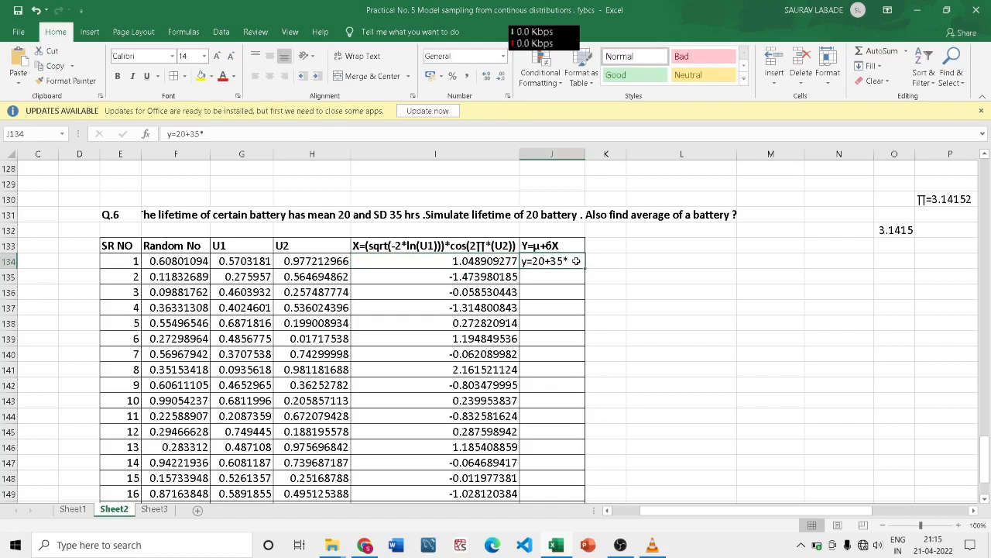
pyautogui.doubleClick(571, 262)
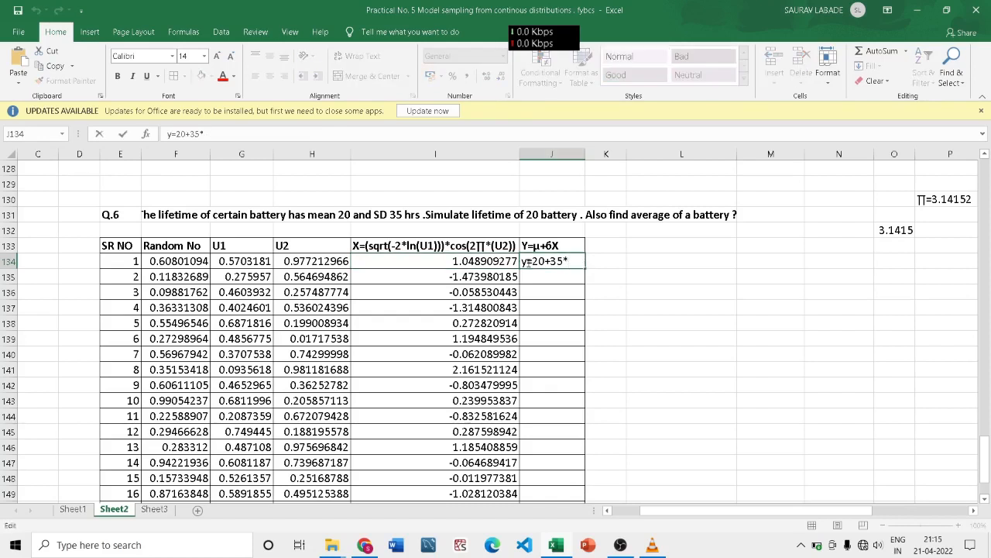
pyautogui.press('BackSpace')
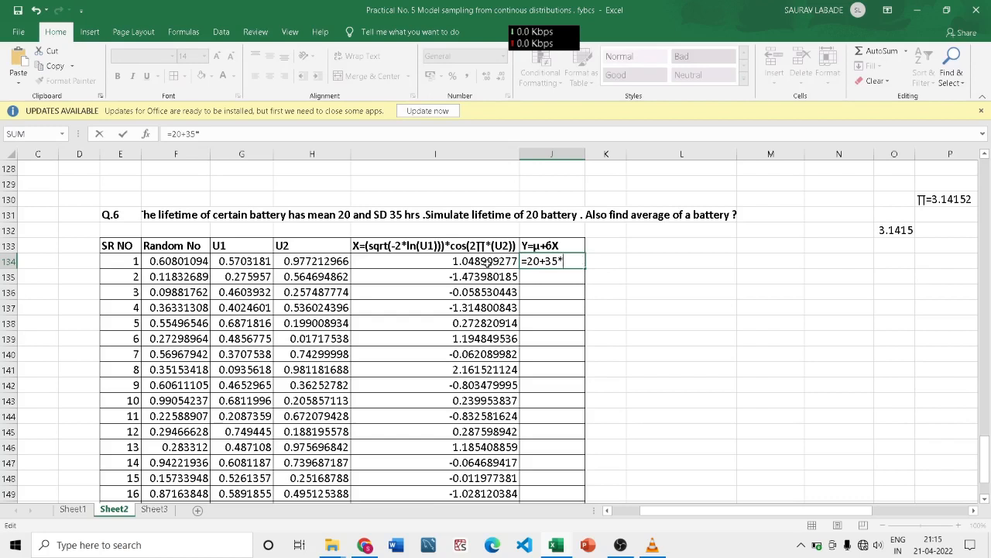
pyautogui.click(507, 263)
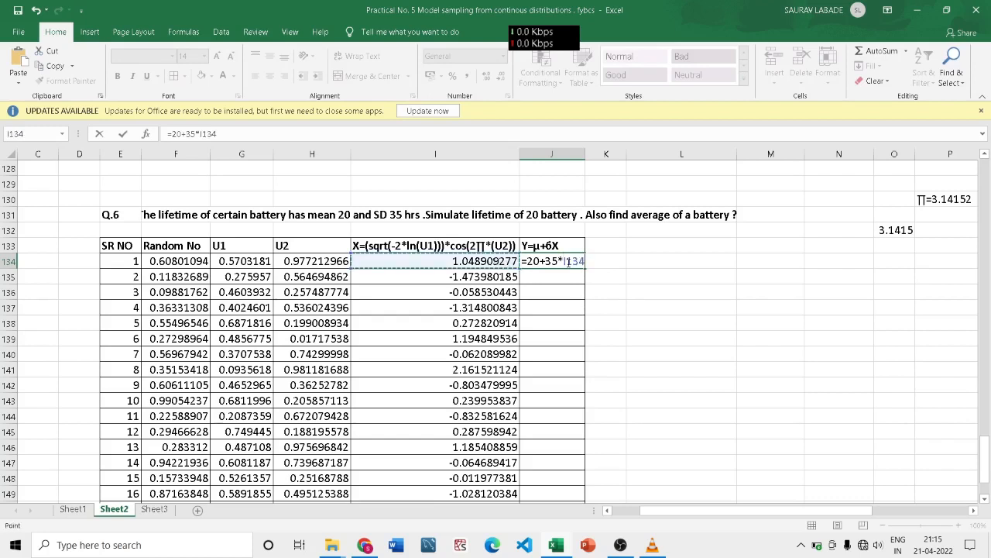
pyautogui.press('Return')
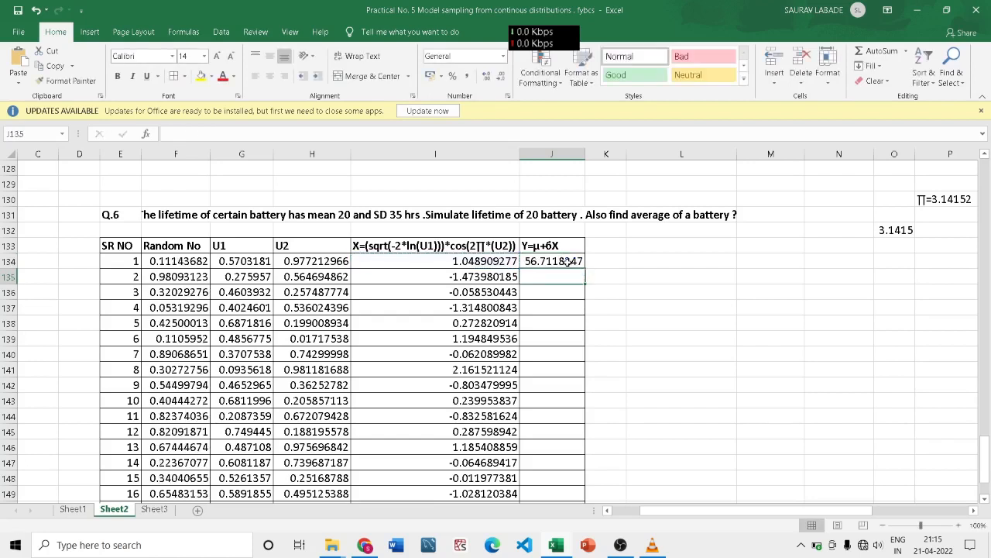
# - Fill the Y formula from J134 down through J153 for all 20 batteries
pyautogui.click(568, 263)
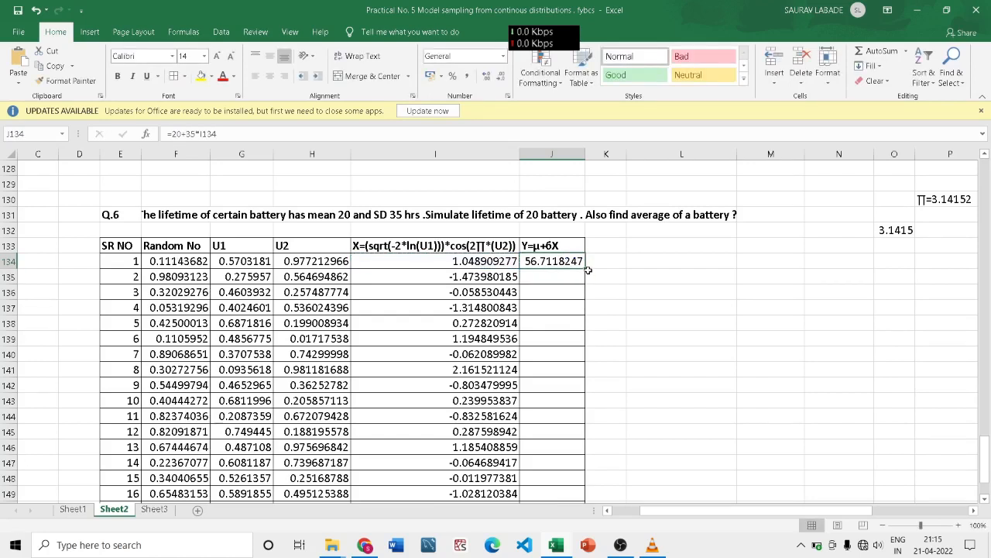
pyautogui.moveTo(584, 269); pyautogui.dragTo(579, 489)
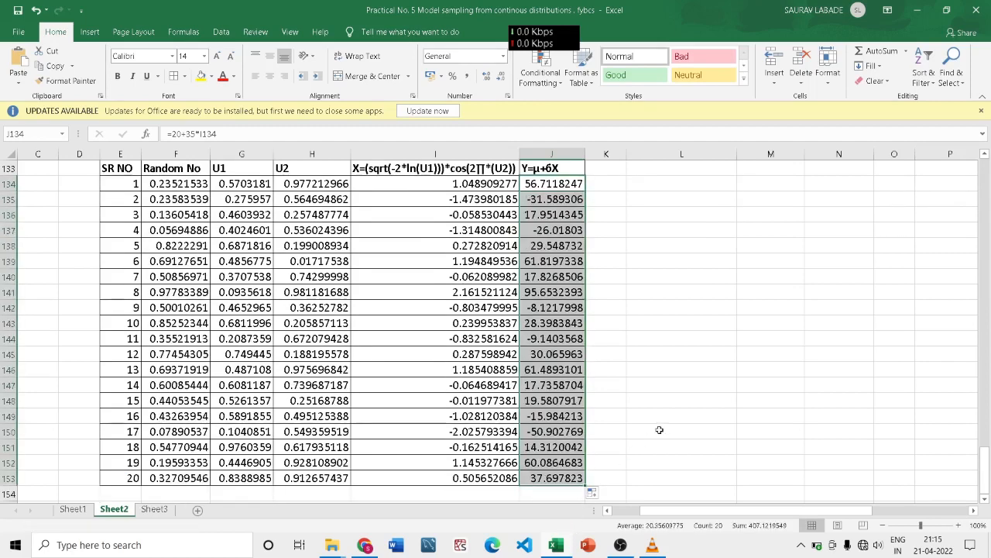
pyautogui.scroll(4, 659, 427)
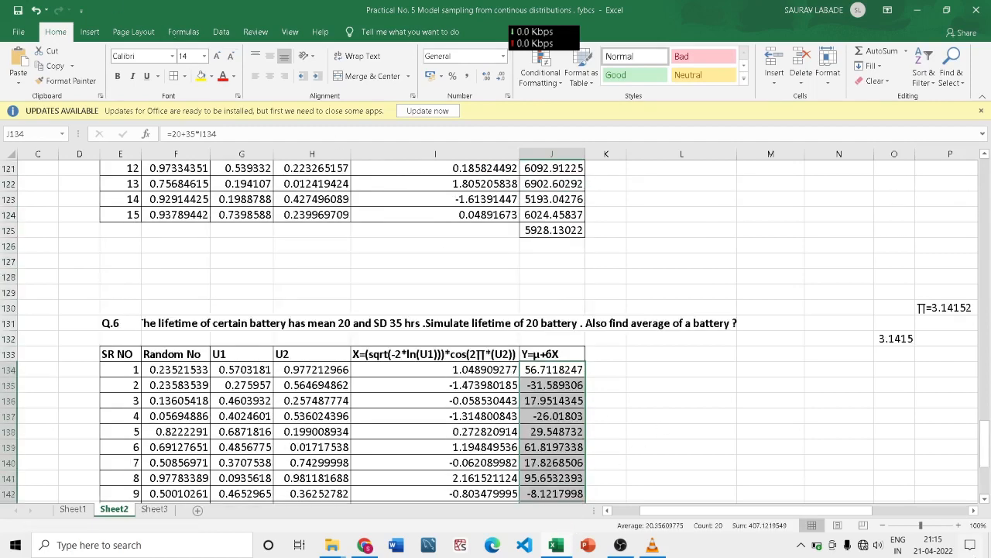
# - Calculate the average of the 20 simulated battery lifetimes in J134:J153, placing the result in J154
pyautogui.scroll(-8, 686, 393)
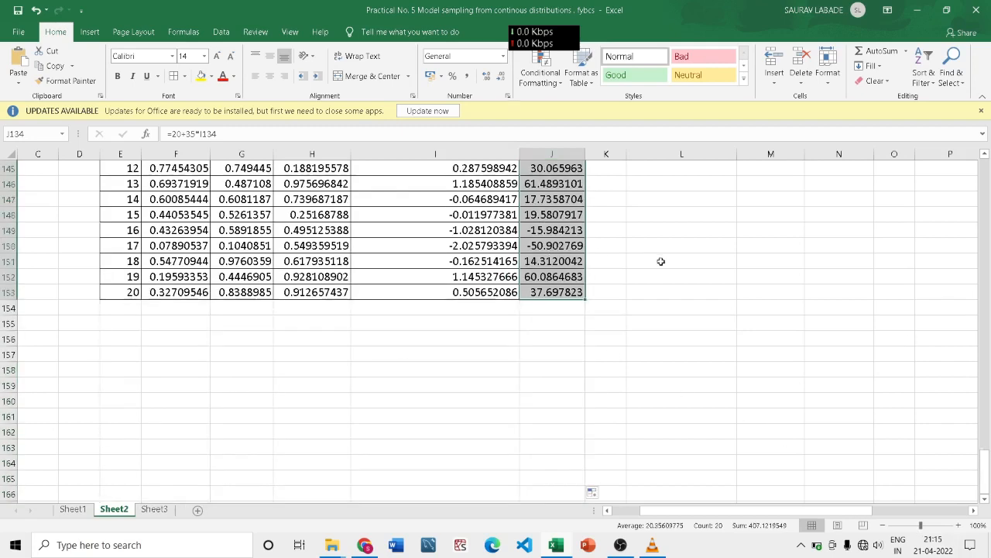
pyautogui.scroll(4, 659, 261)
pyautogui.doubleClick(564, 183)
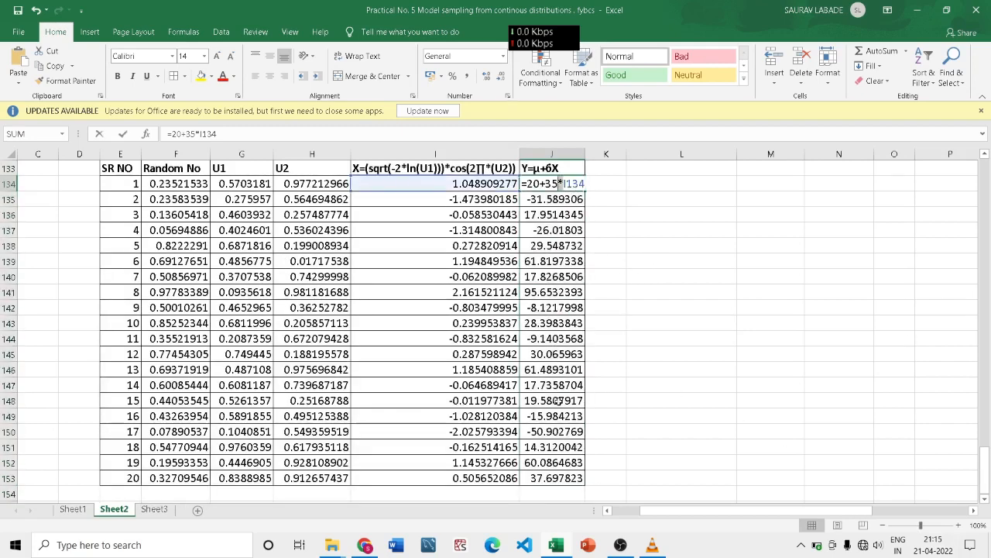
pyautogui.click(690, 338)
pyautogui.moveTo(563, 186); pyautogui.dragTo(573, 497)
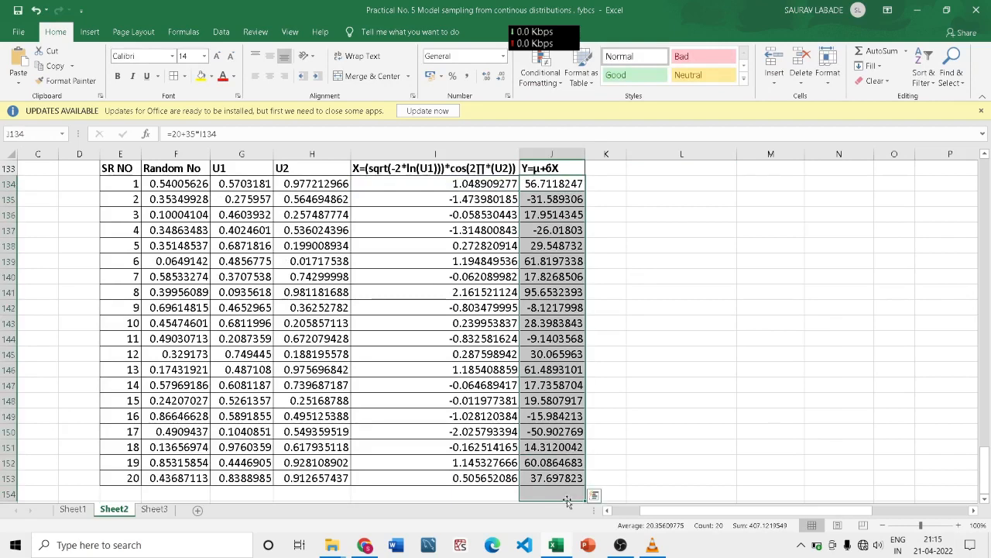
pyautogui.click(905, 51)
pyautogui.click(875, 82)
pyautogui.click(825, 300)
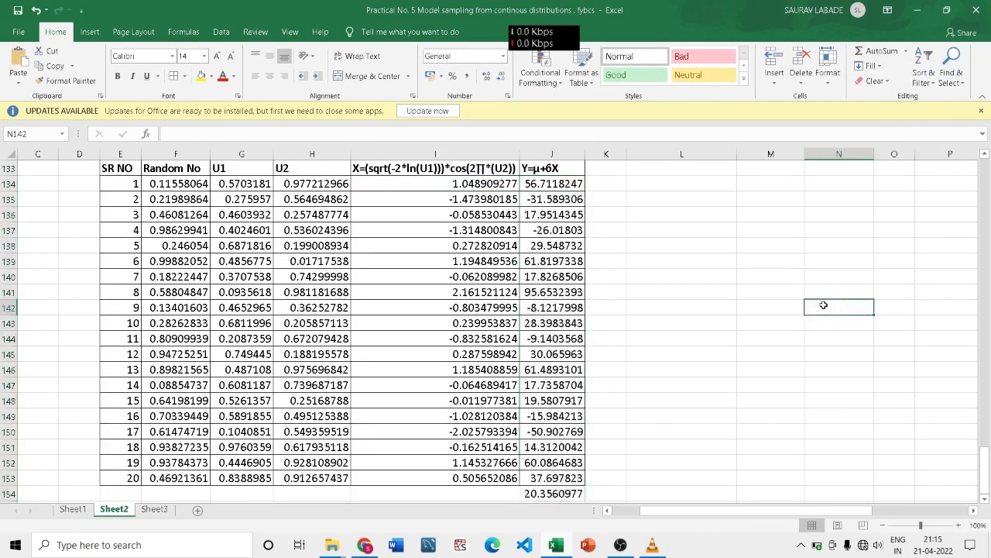
# - Check the average formula in J154 below the Q.6 lifetimes
pyautogui.moveTo(987, 490); pyautogui.dragTo(987, 490)
pyautogui.moveTo(542, 494); pyautogui.dragTo(545, 496)
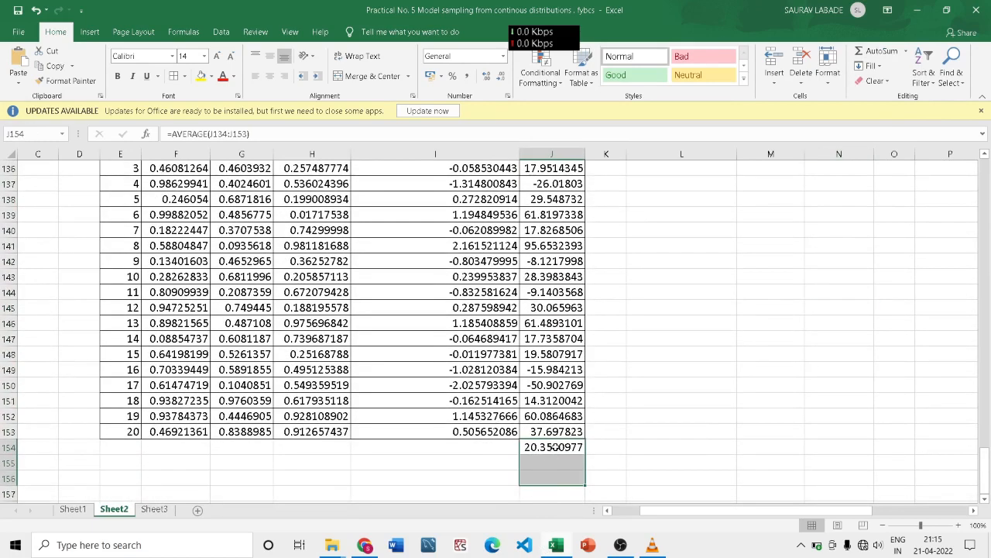
pyautogui.click(562, 433)
pyautogui.click(557, 447)
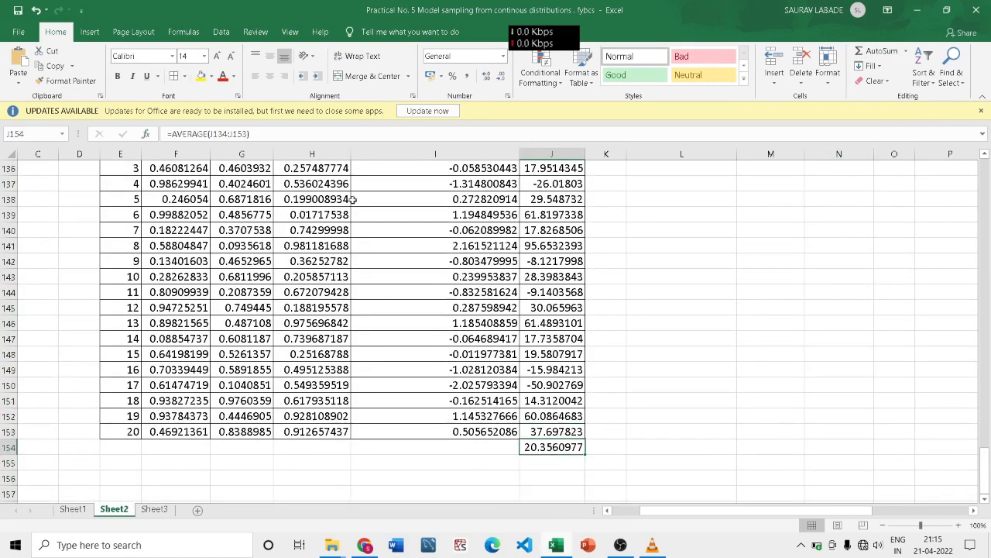
pyautogui.click(771, 416)
# - Narrow column E slightly, keeping the SR NO header readable
pyautogui.moveTo(988, 453); pyautogui.dragTo(989, 450)
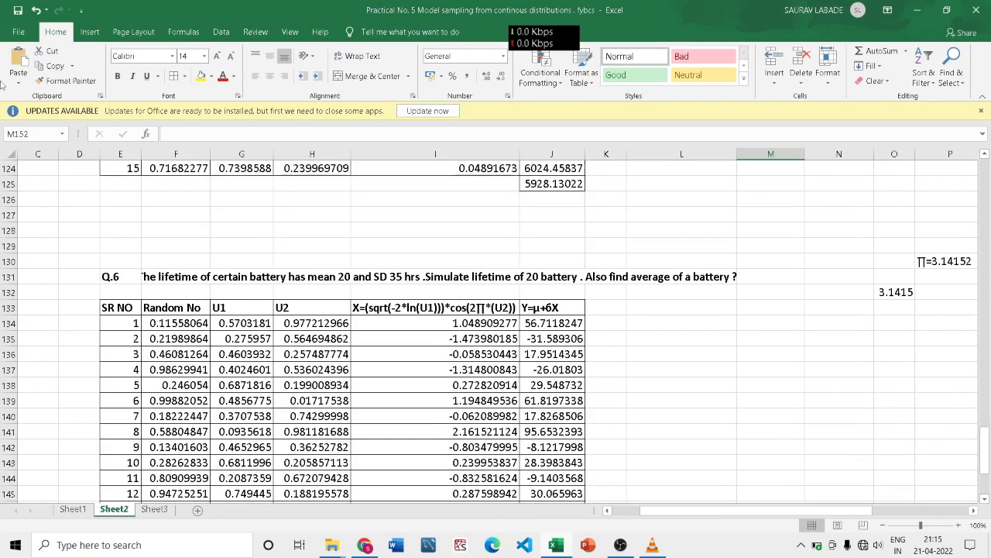
pyautogui.moveTo(986, 455)
pyautogui.mouseDown()
pyautogui.moveTo(970, 238)
pyautogui.moveTo(988, 466)
pyautogui.mouseUp()
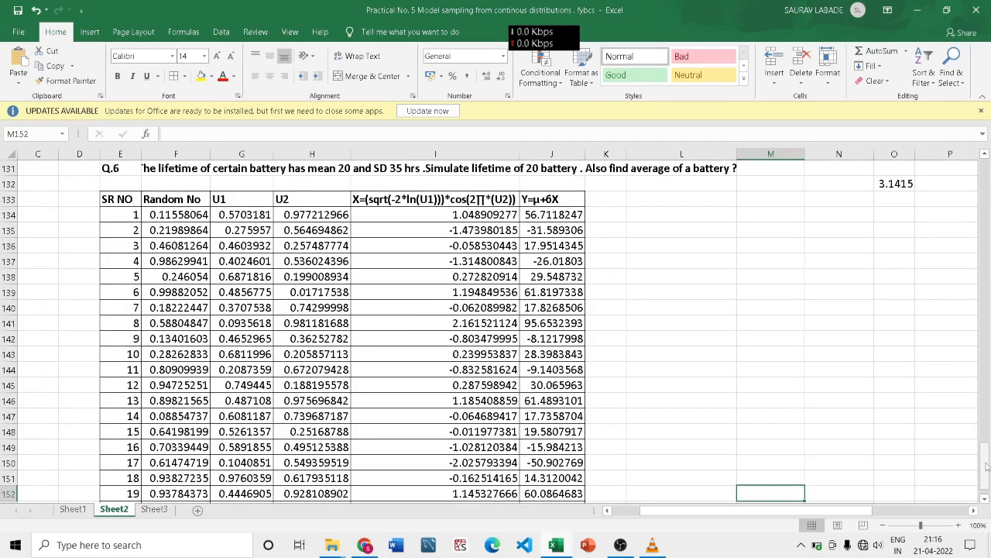
pyautogui.moveTo(988, 466); pyautogui.dragTo(987, 462)
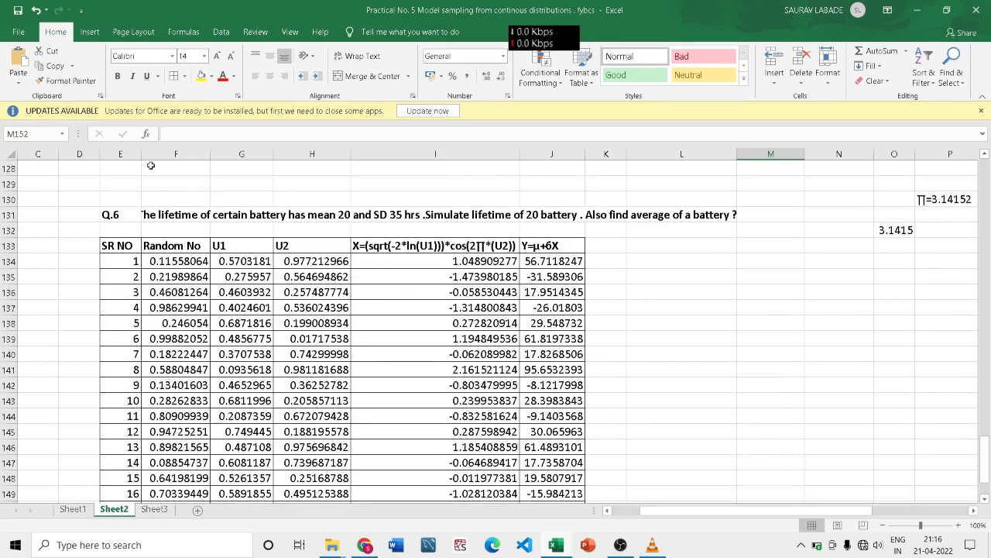
pyautogui.moveTo(141, 160); pyautogui.dragTo(137, 160)
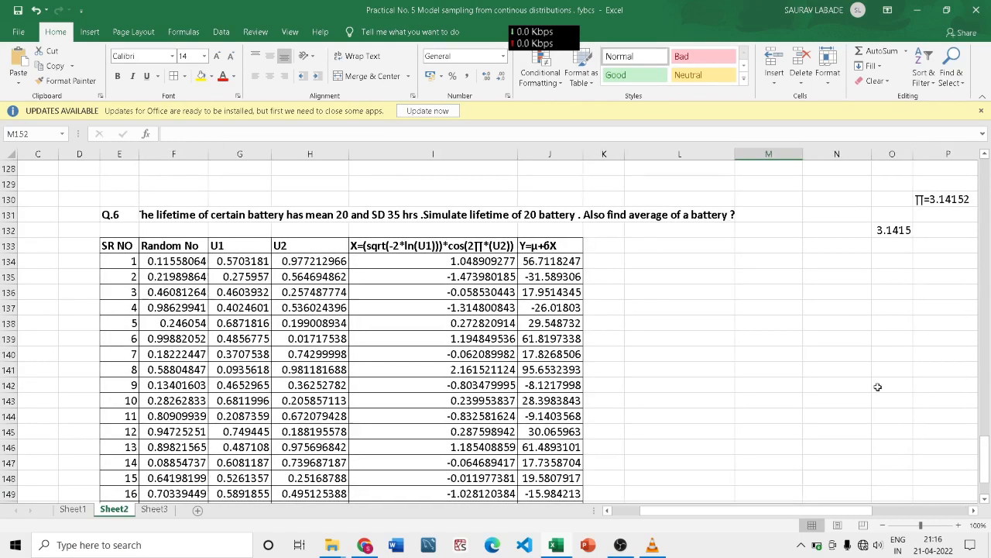